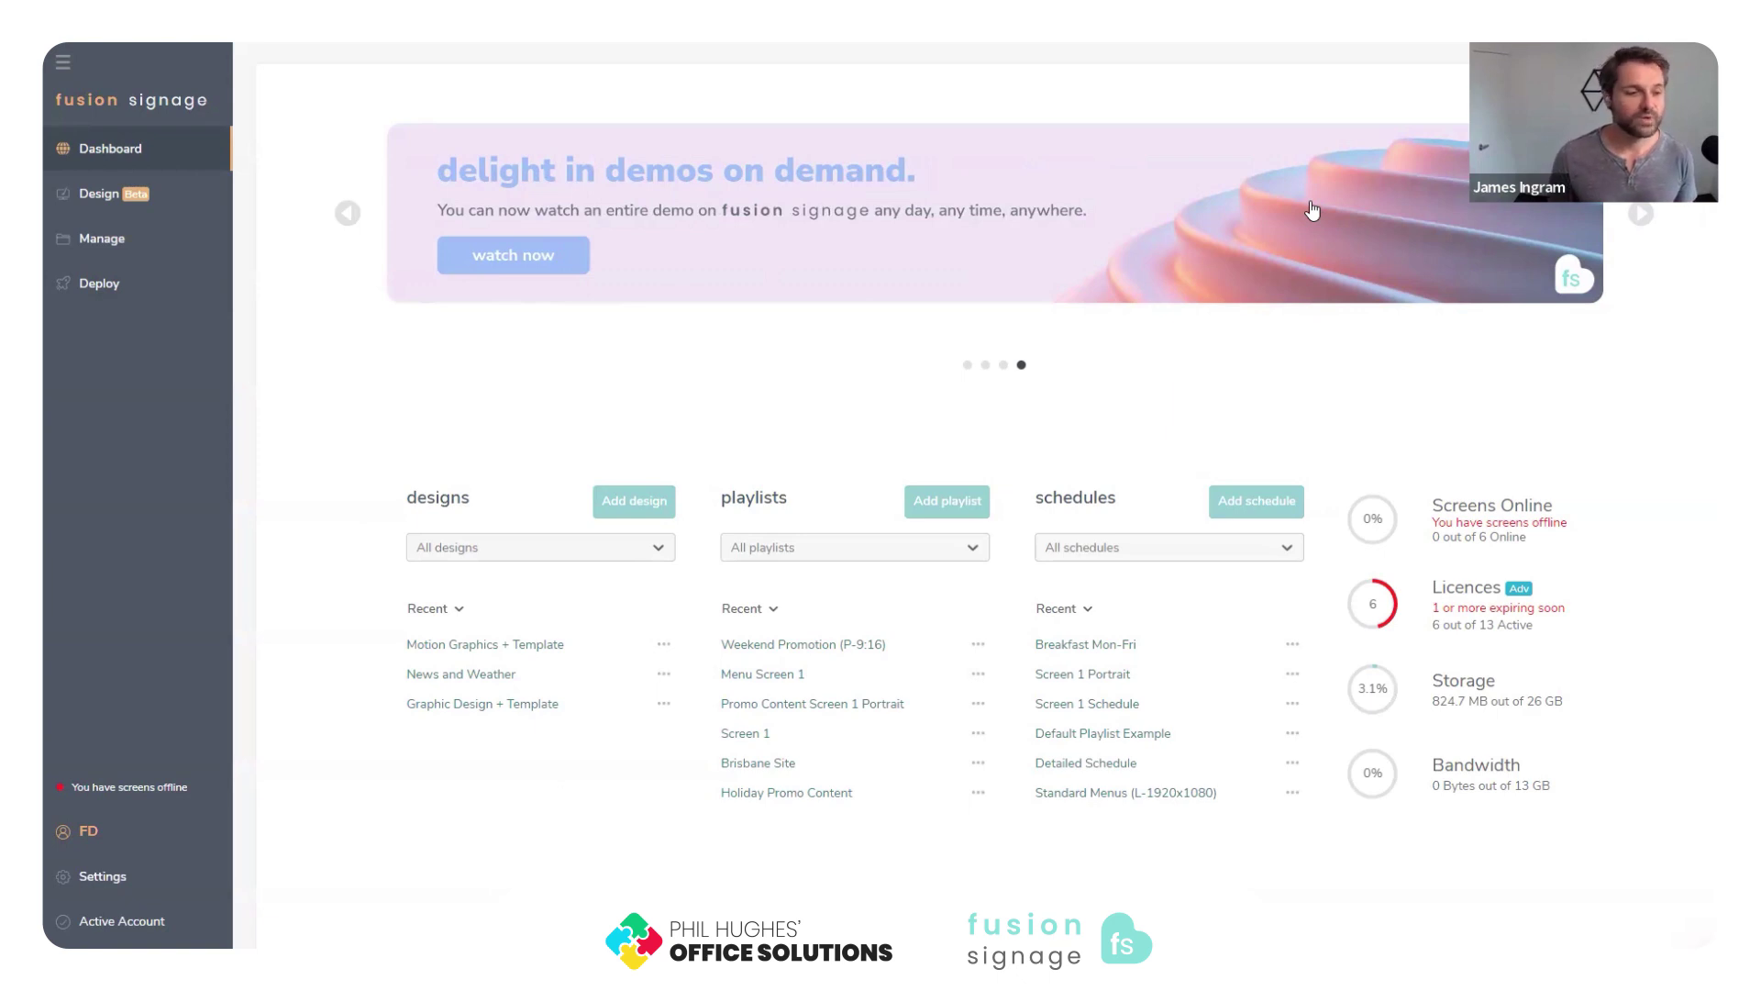
Highlight the designs and schedules headings and the Storage label on the dashboard.
drag(482, 497, 402, 496)
click(562, 410)
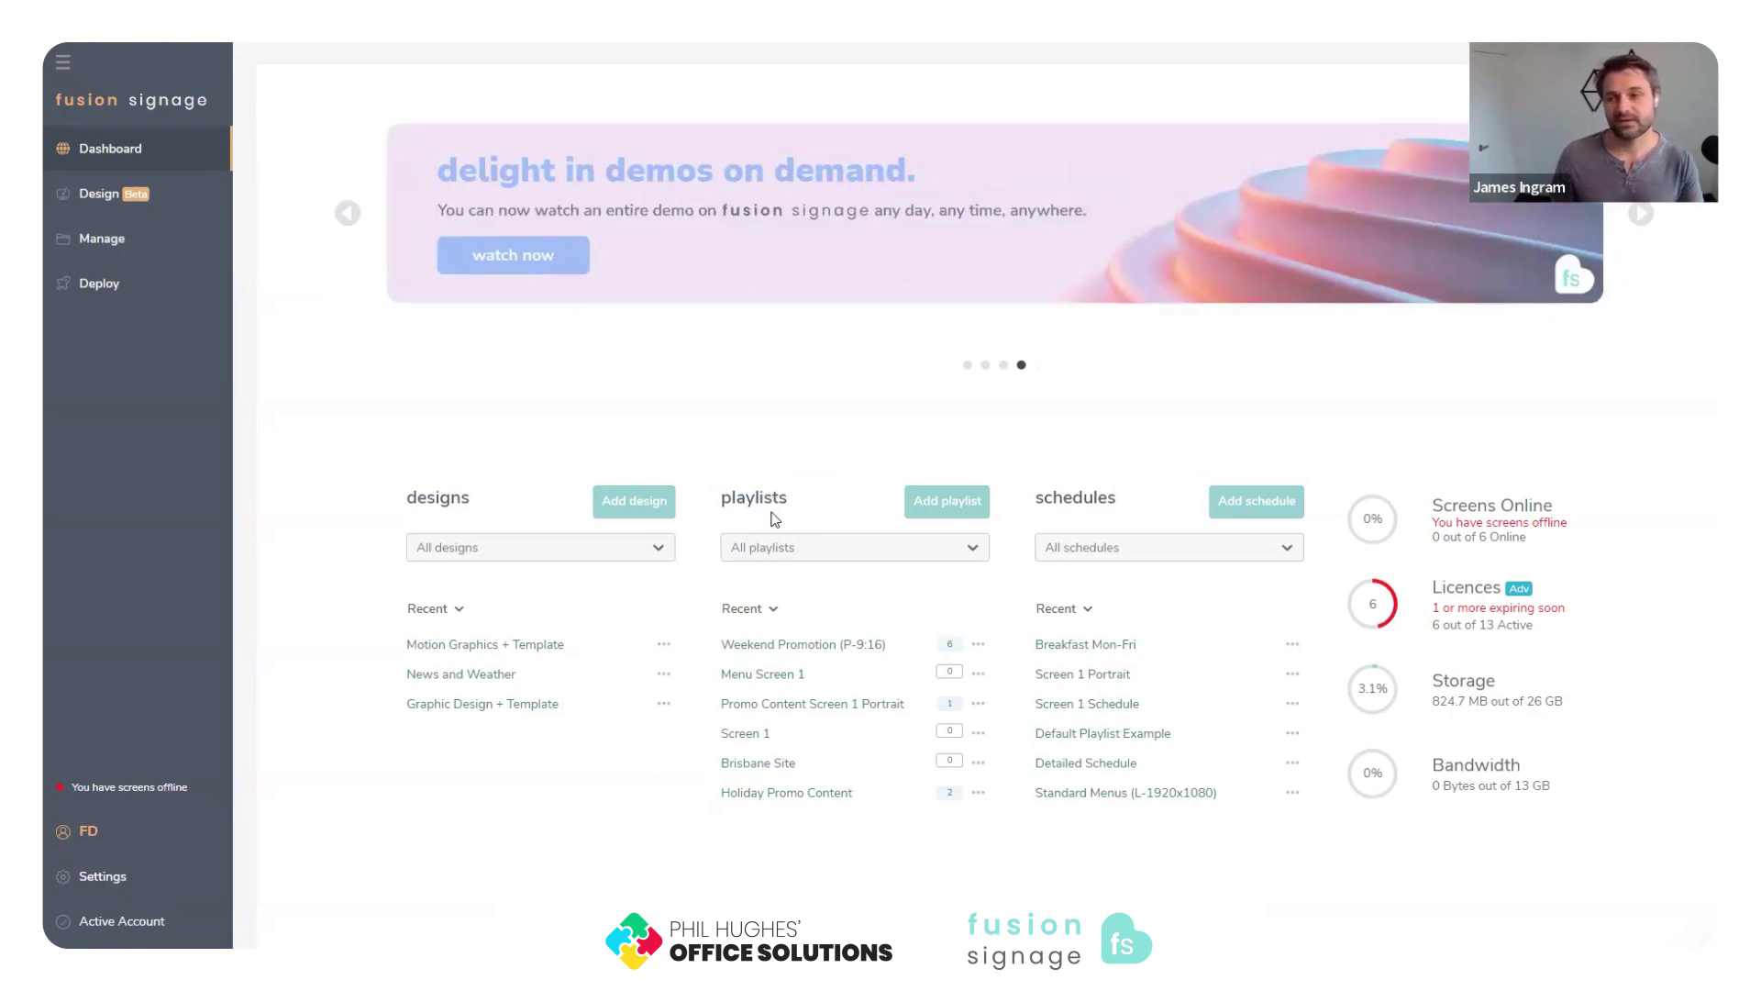
drag(1118, 498, 1034, 498)
click(1152, 495)
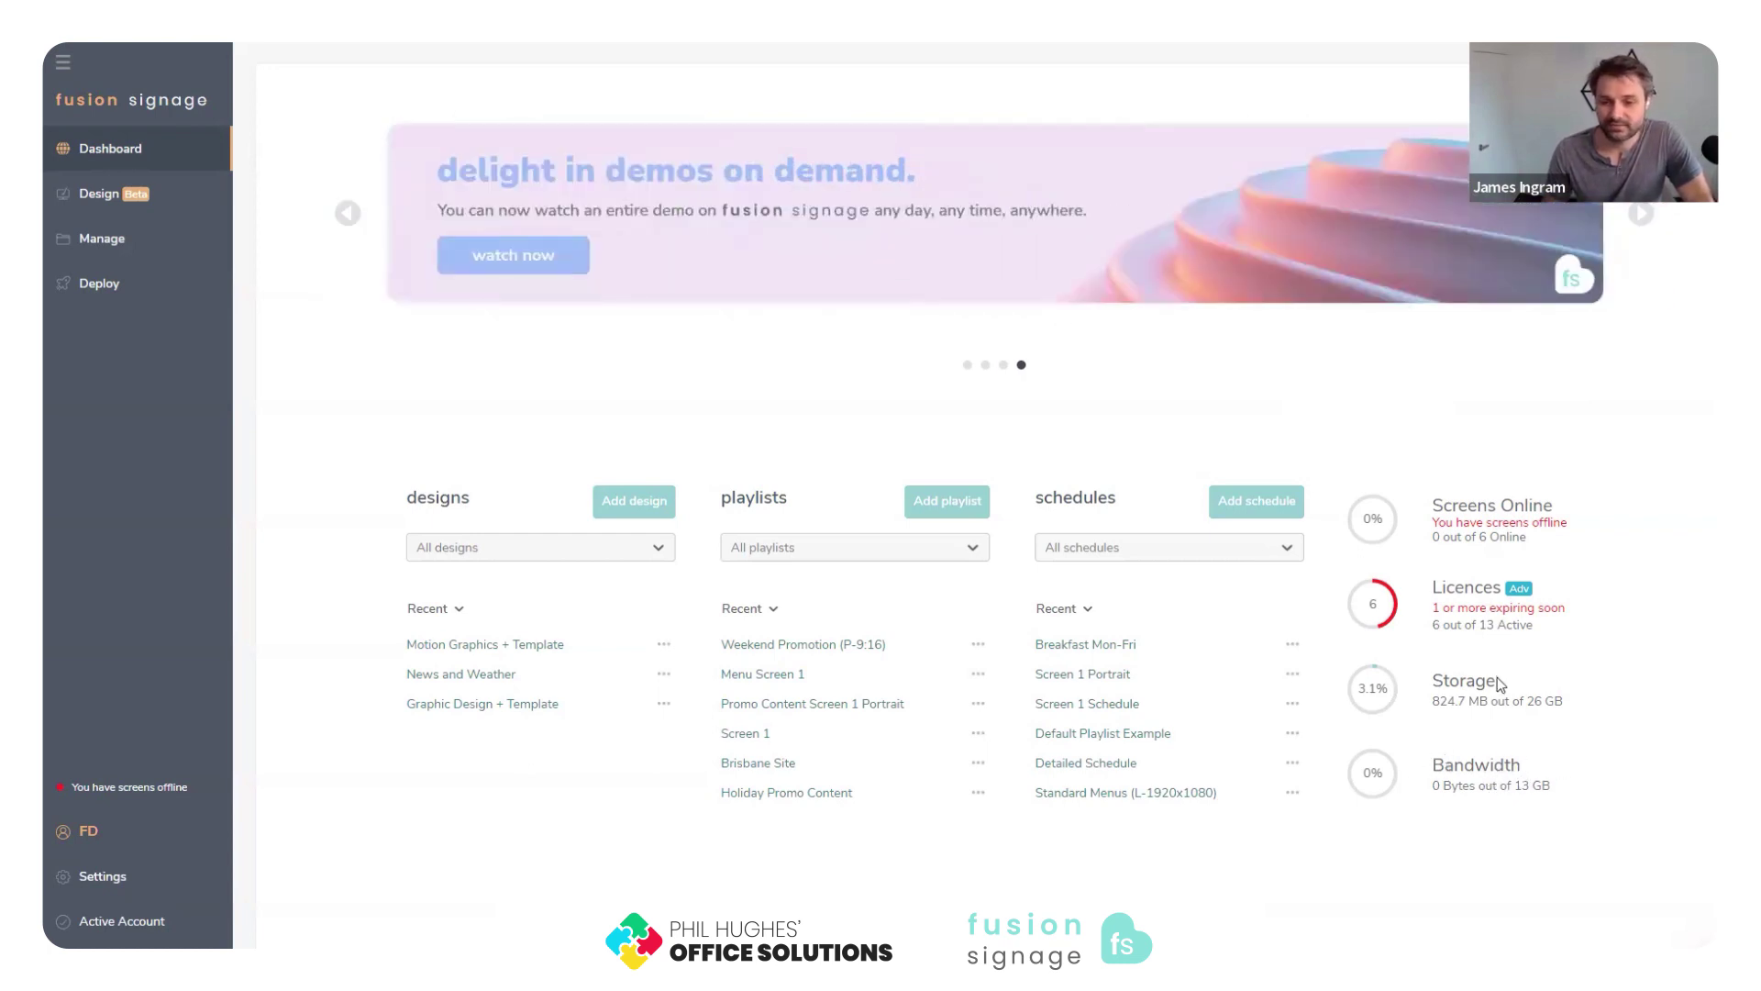
drag(1502, 681, 1431, 686)
click(1520, 770)
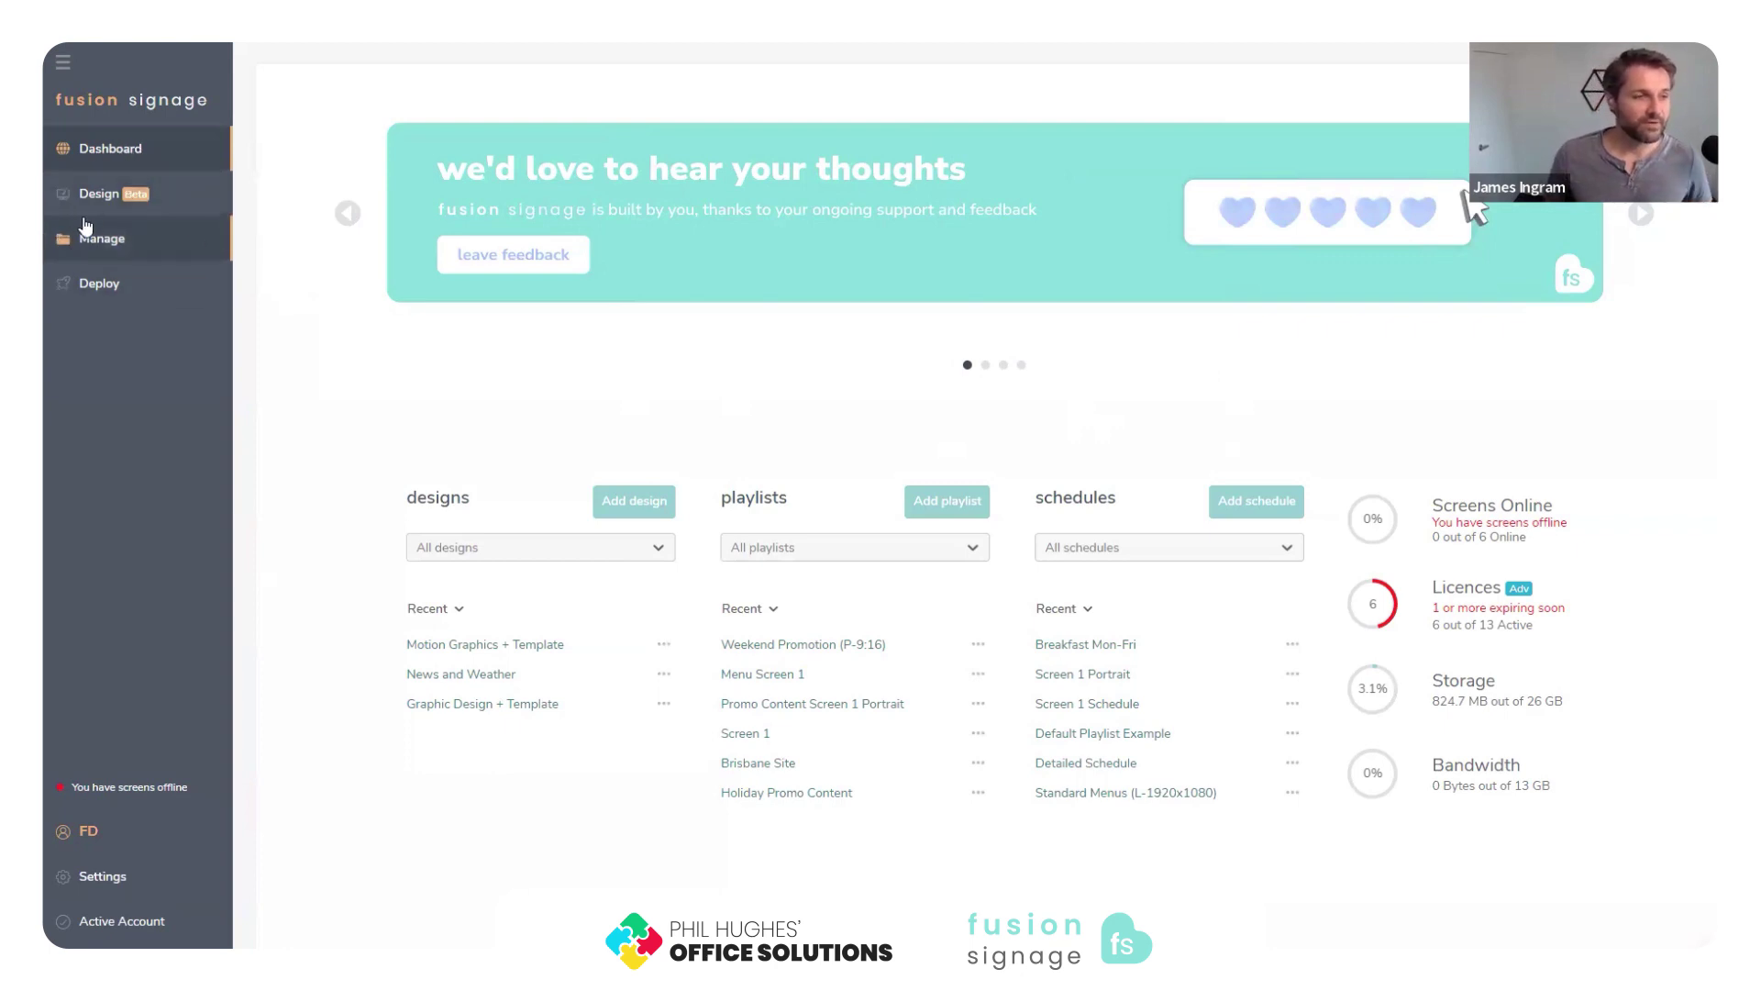
Browse the Design Marketplace, filtering templates to Portrait and then back to Landscape.
click(100, 197)
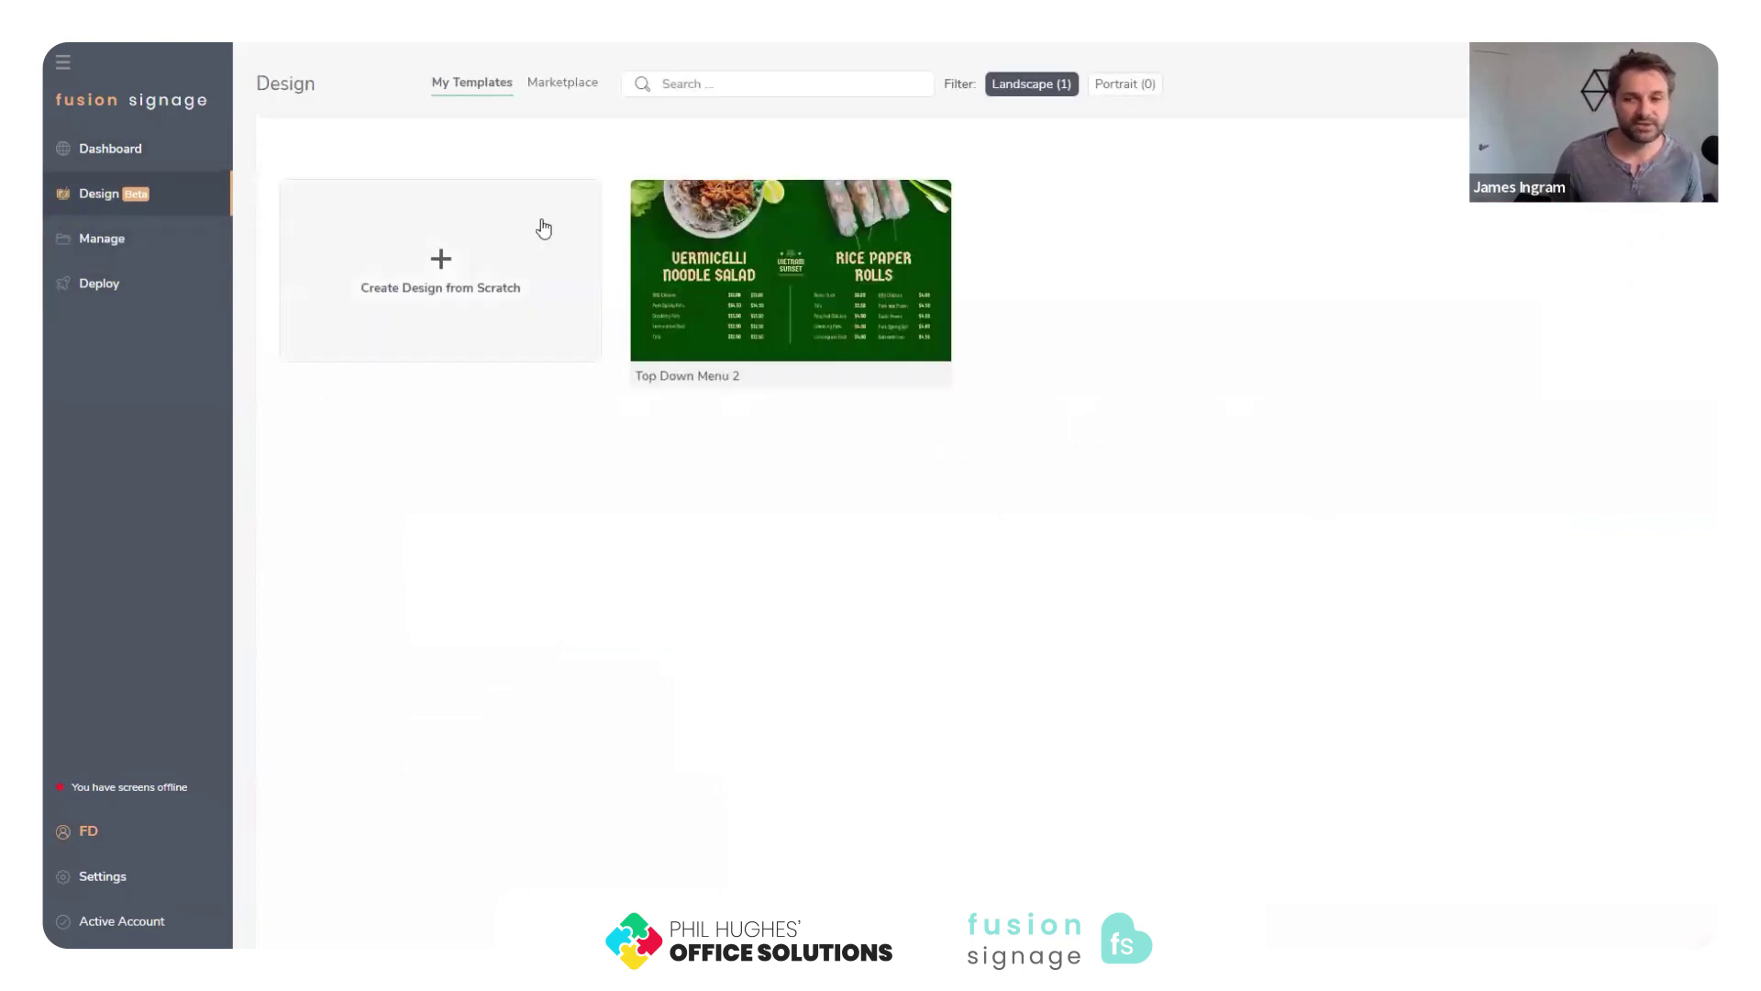
mouse_move(713, 205)
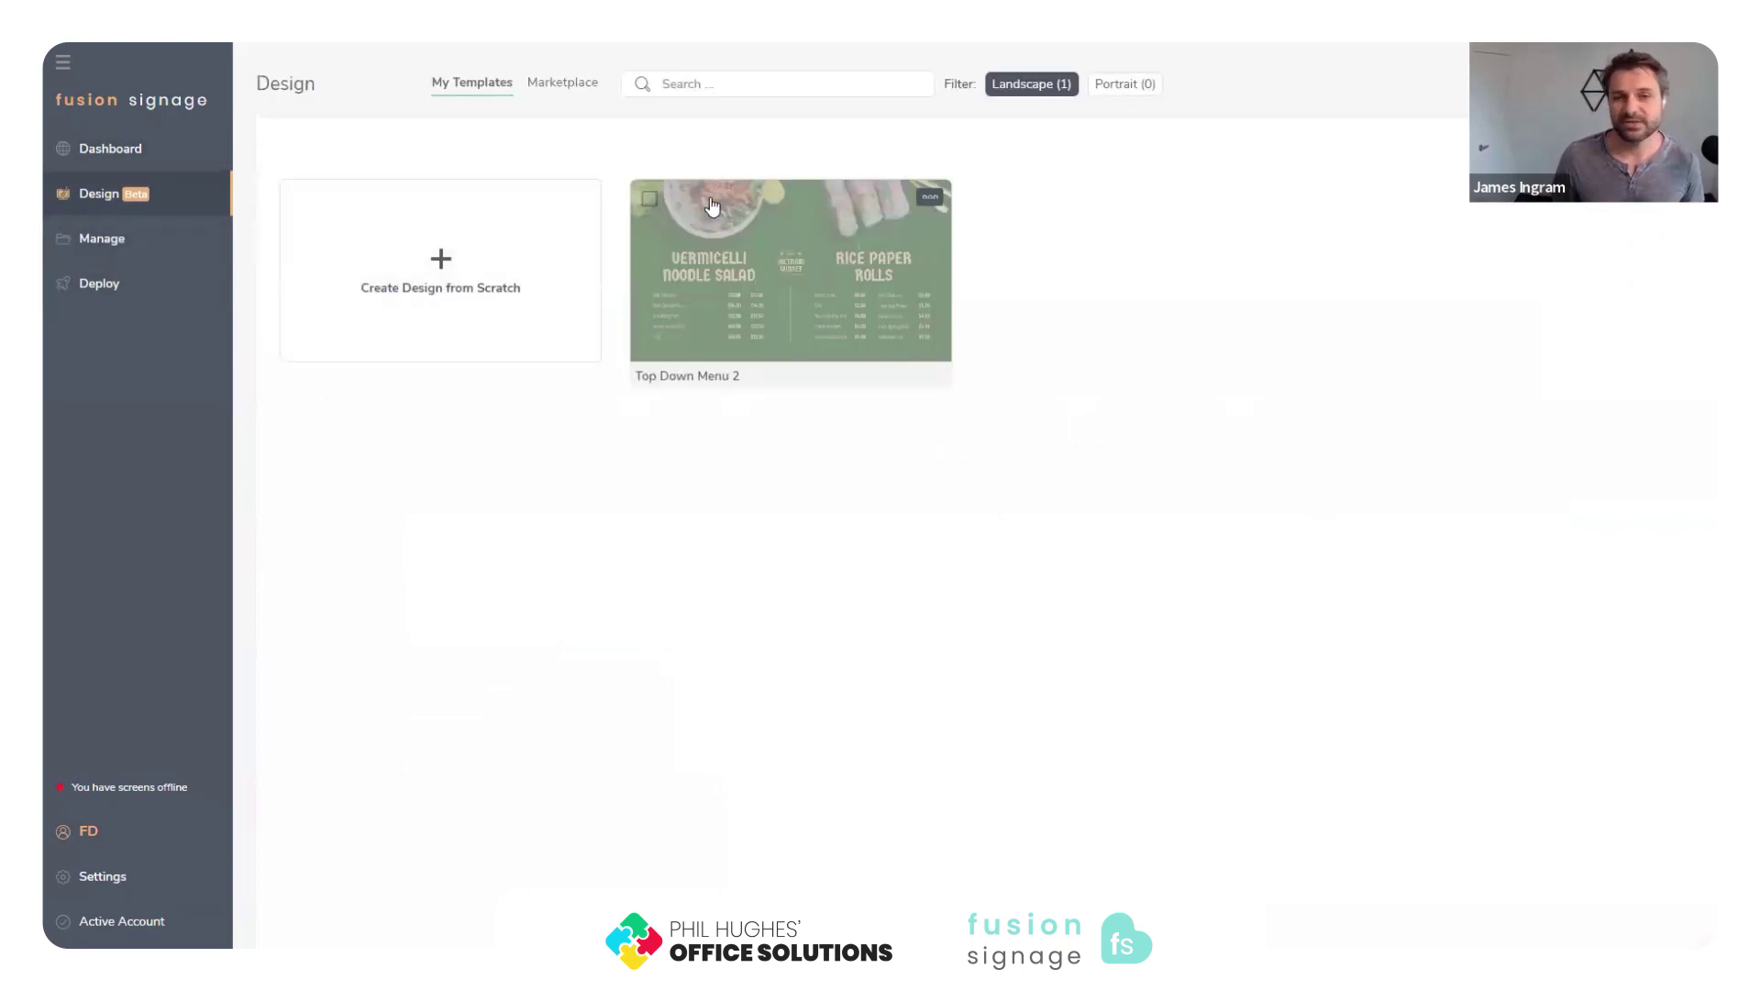
click(559, 85)
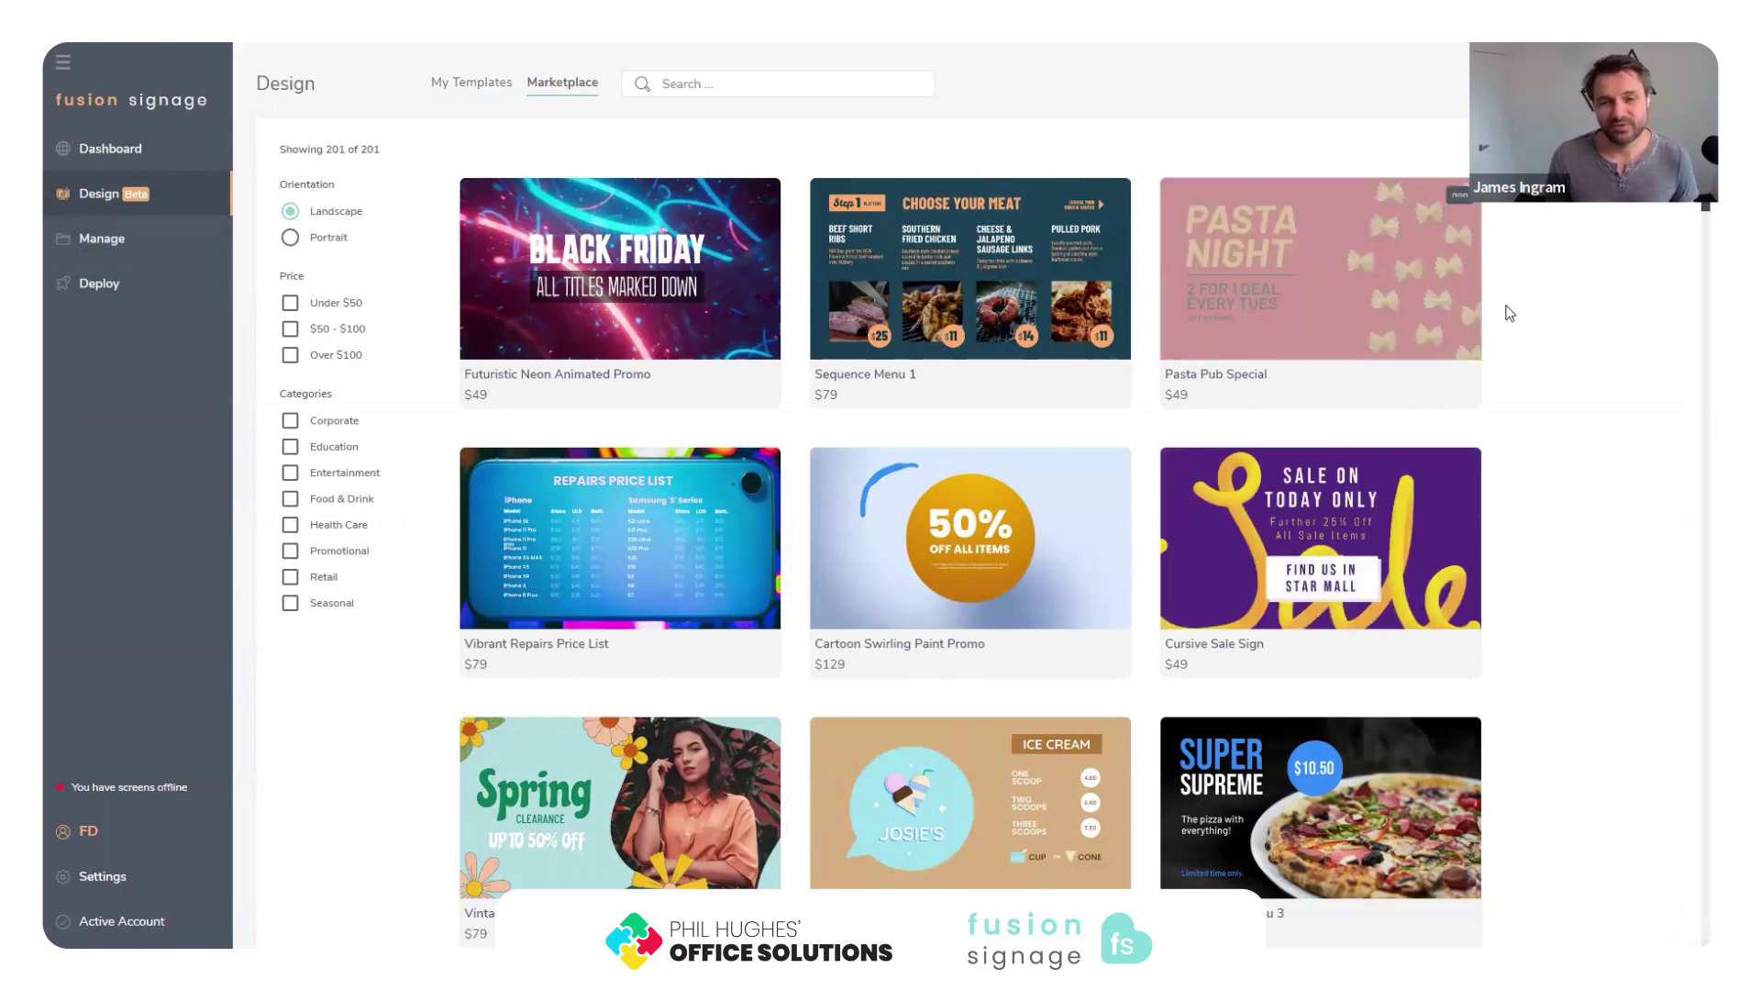
scroll(1253, 454, down, 9)
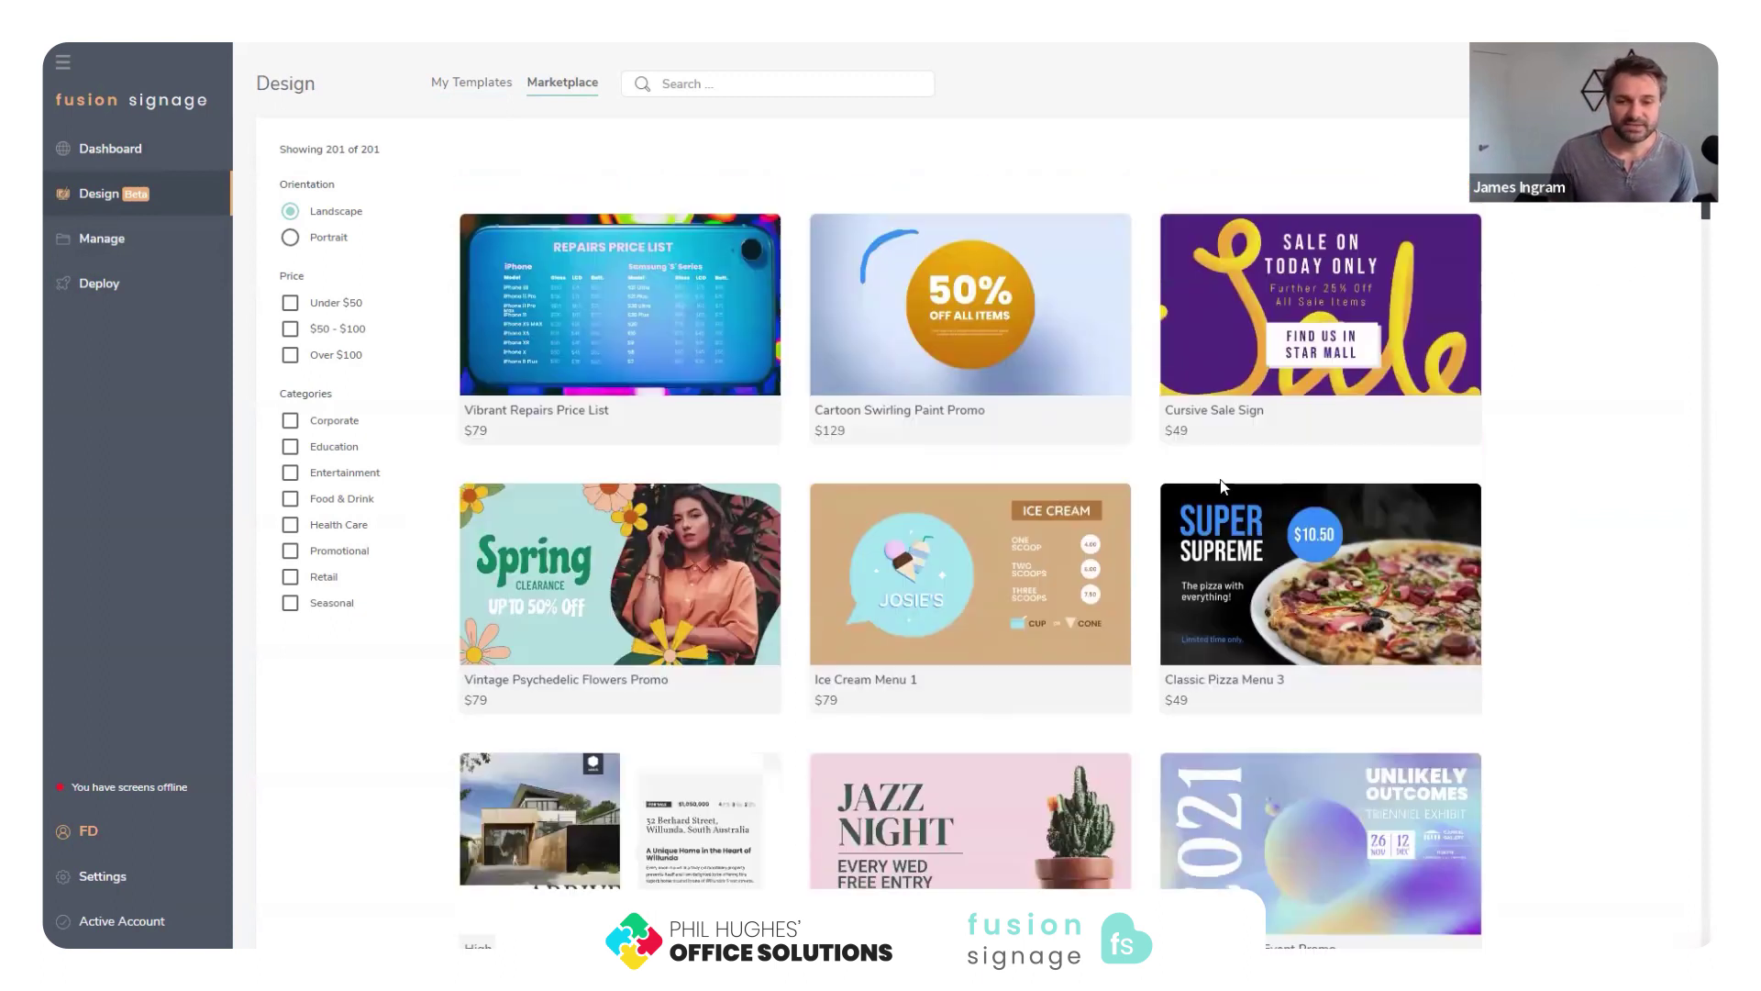
scroll(1433, 556, down, 15)
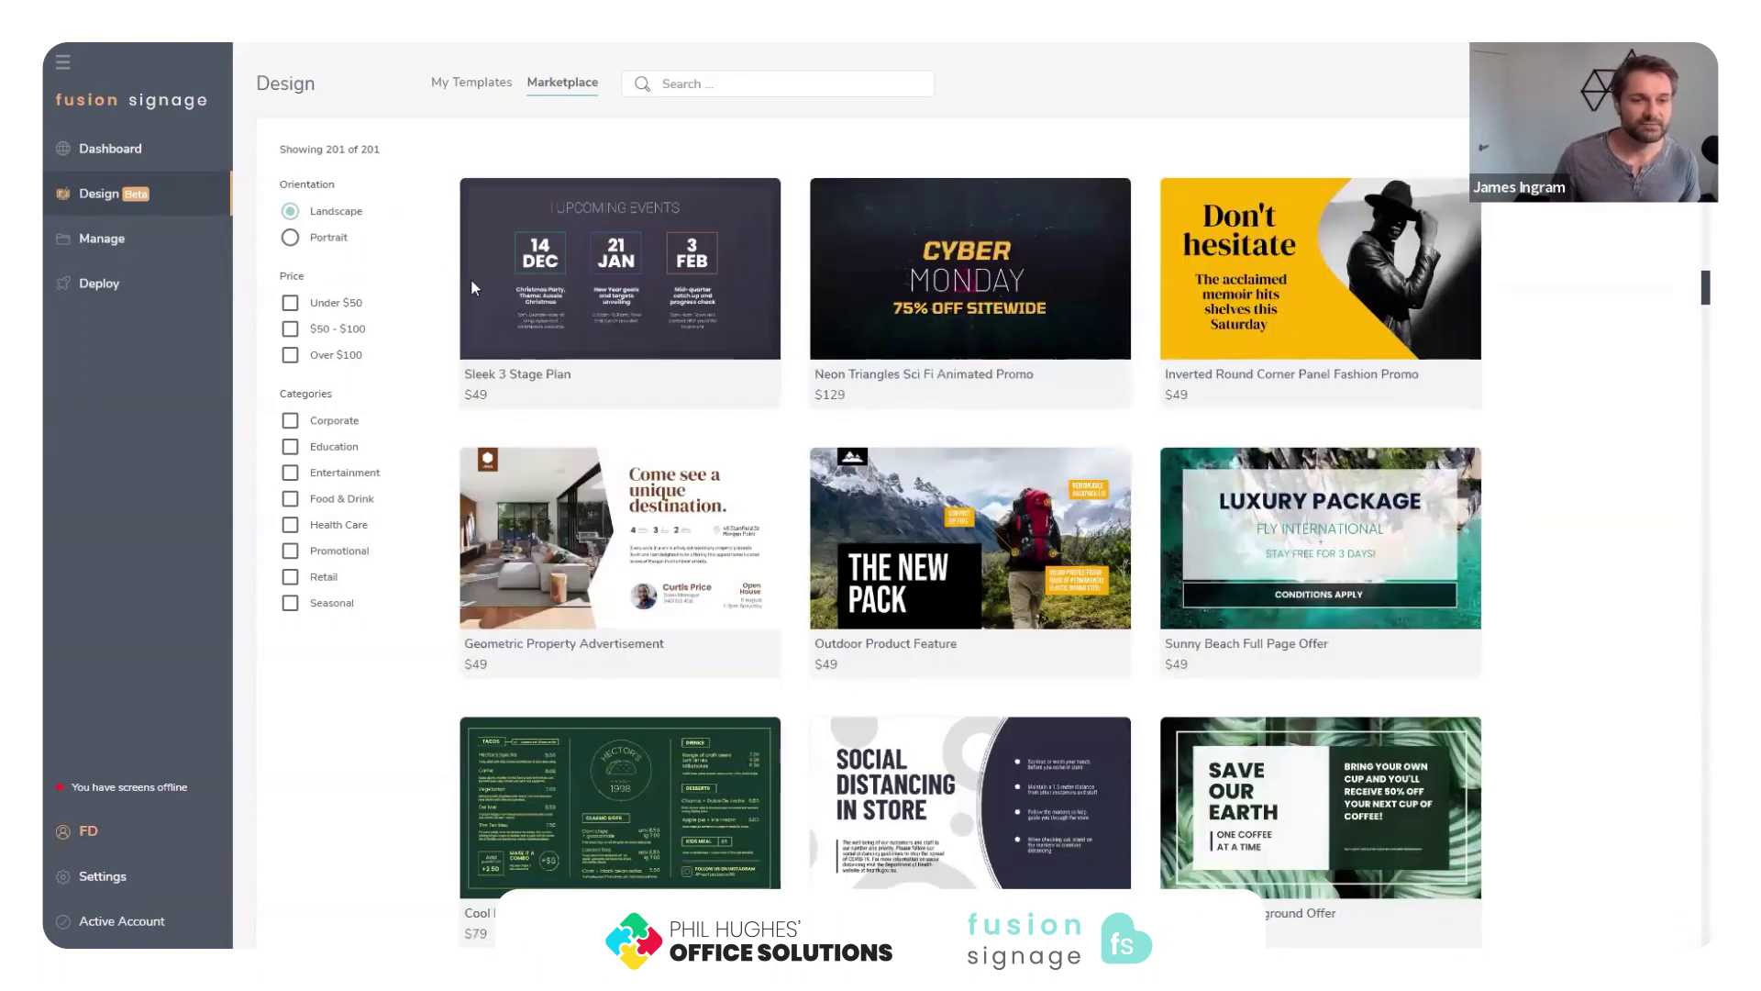
click(318, 240)
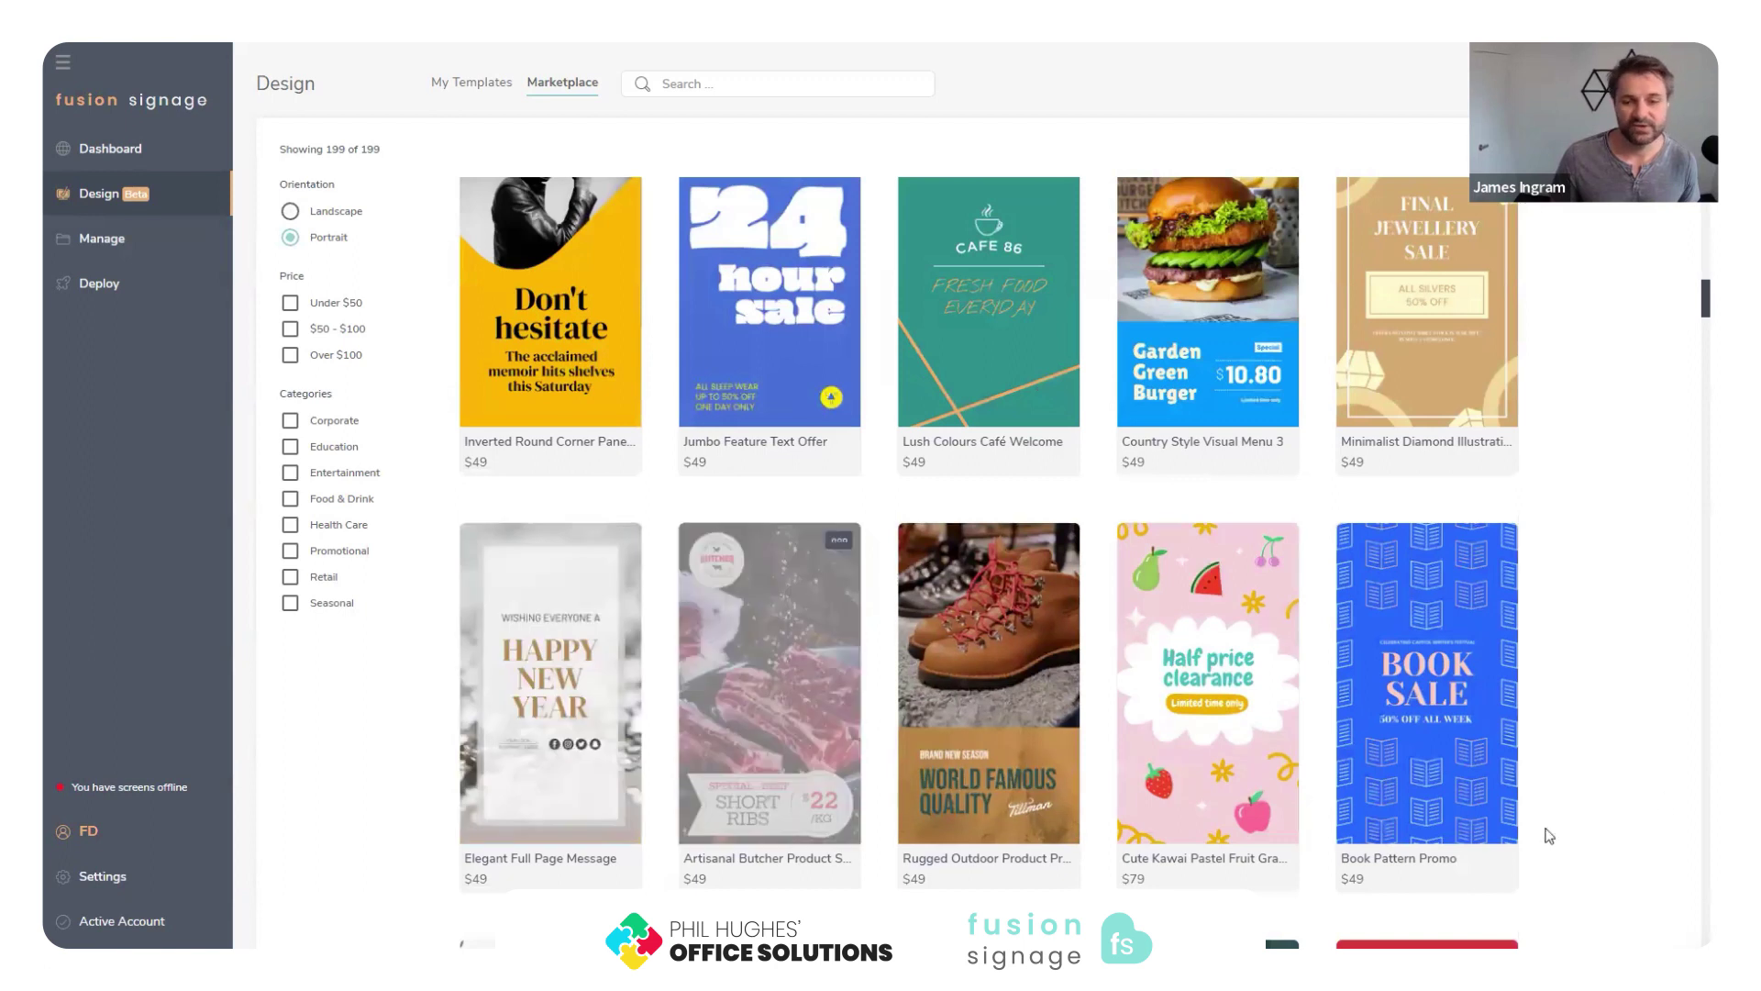
click(290, 210)
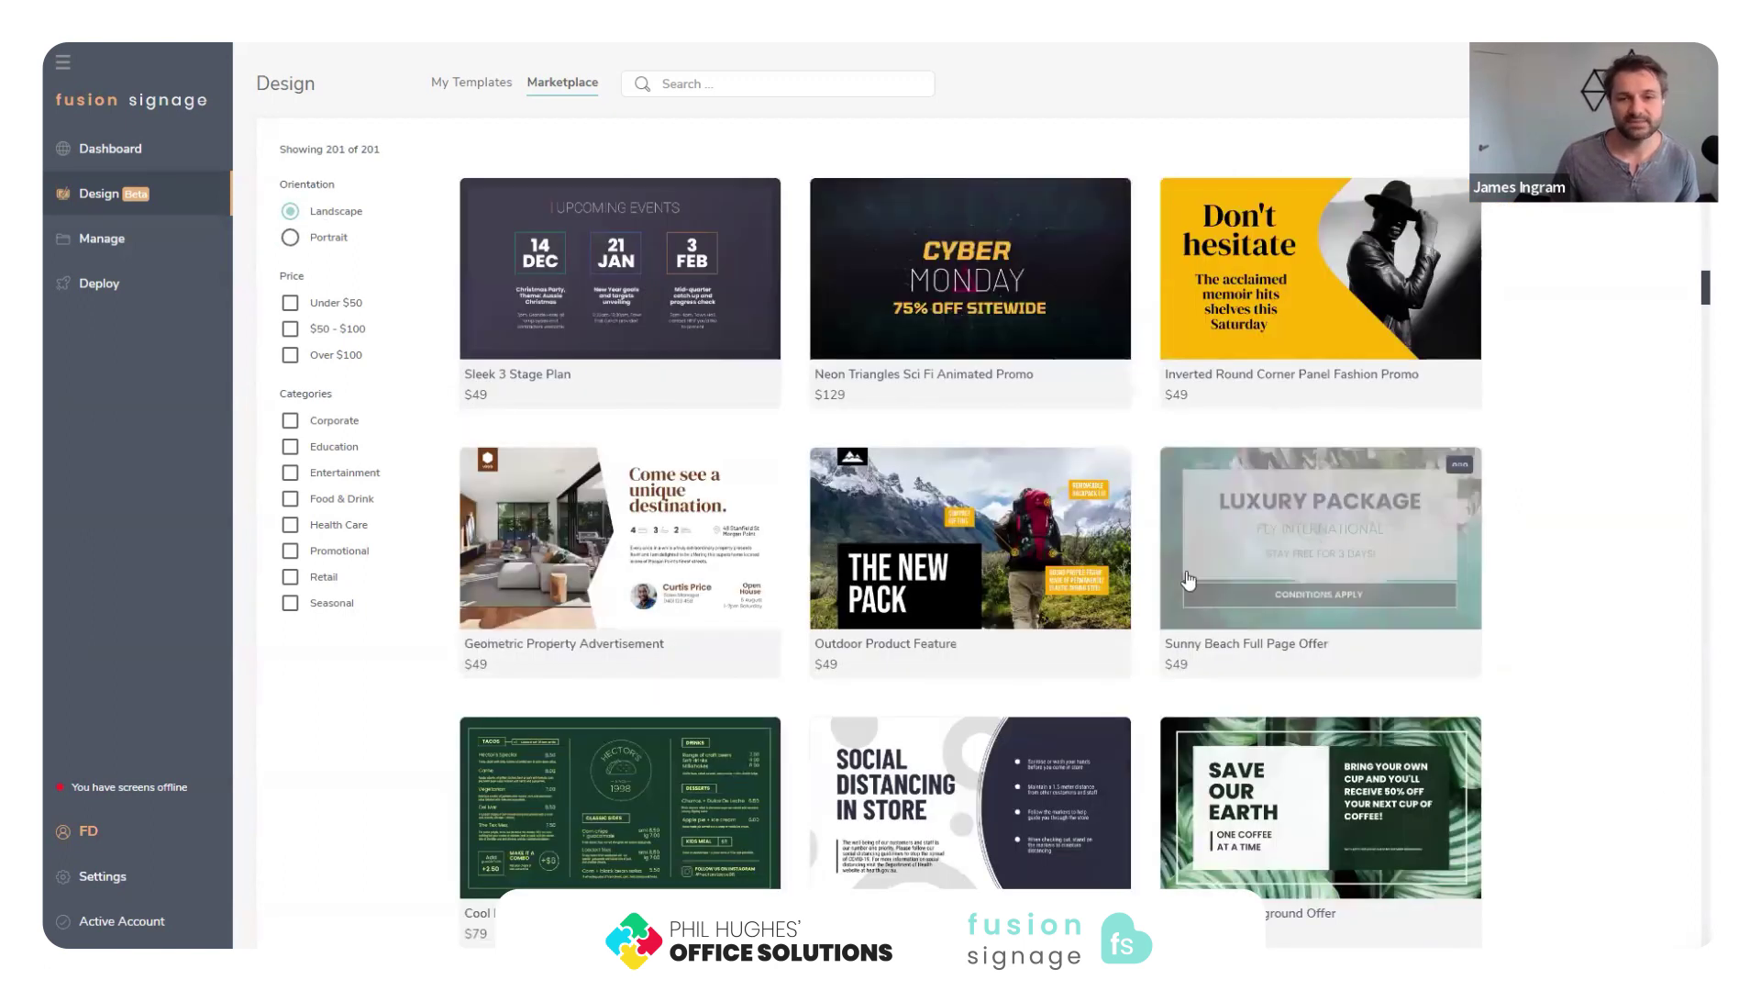
scroll(1335, 541, up, 5)
scroll(1081, 591, down, 10)
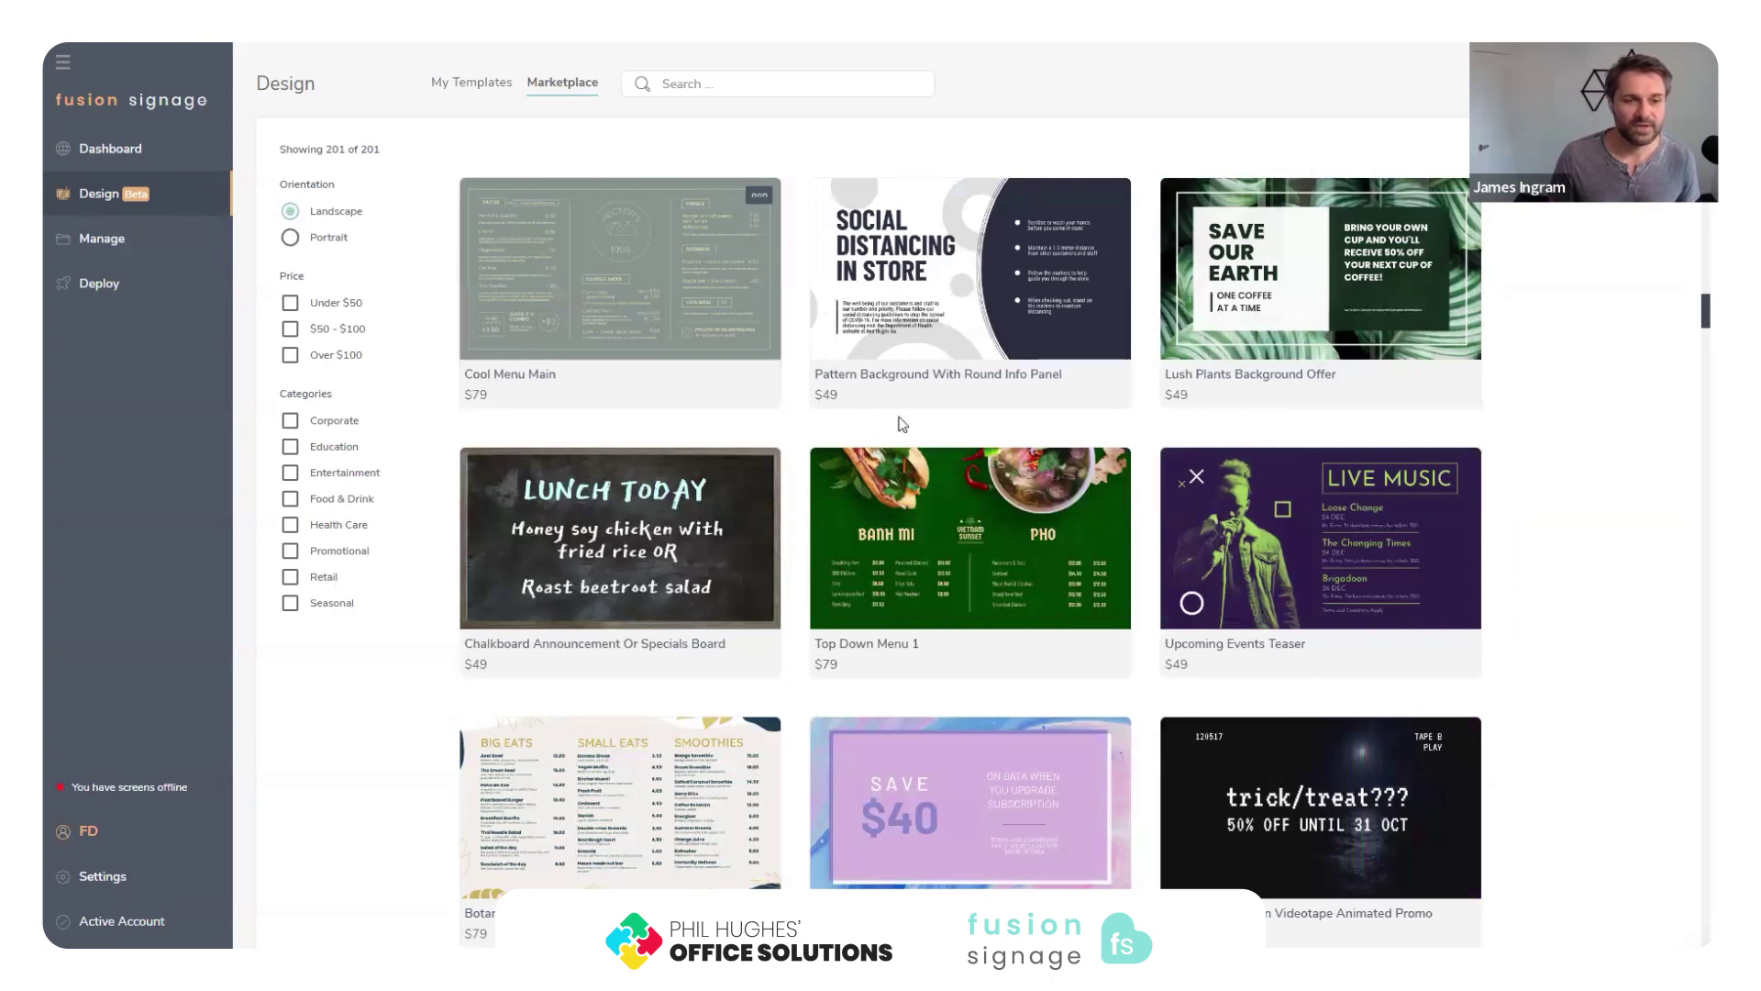
Preview Cool Menu Main's Hector's Special menu elements, then check its $79 price.
click(620, 275)
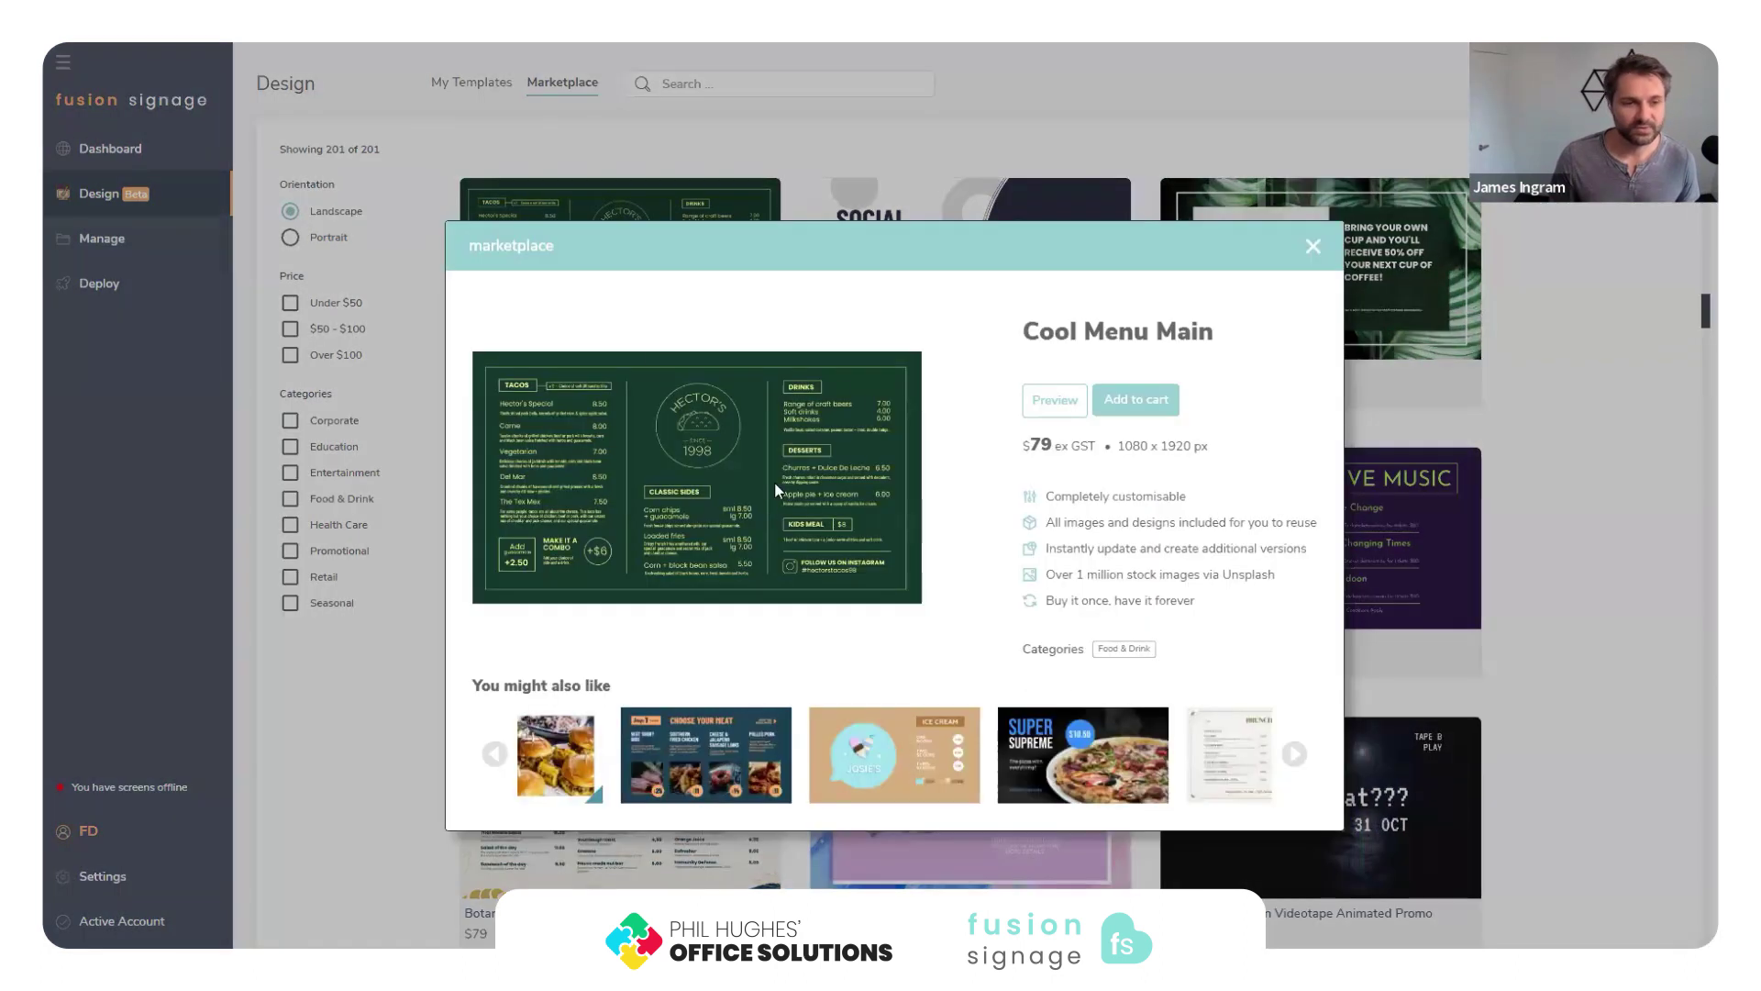
click(1064, 403)
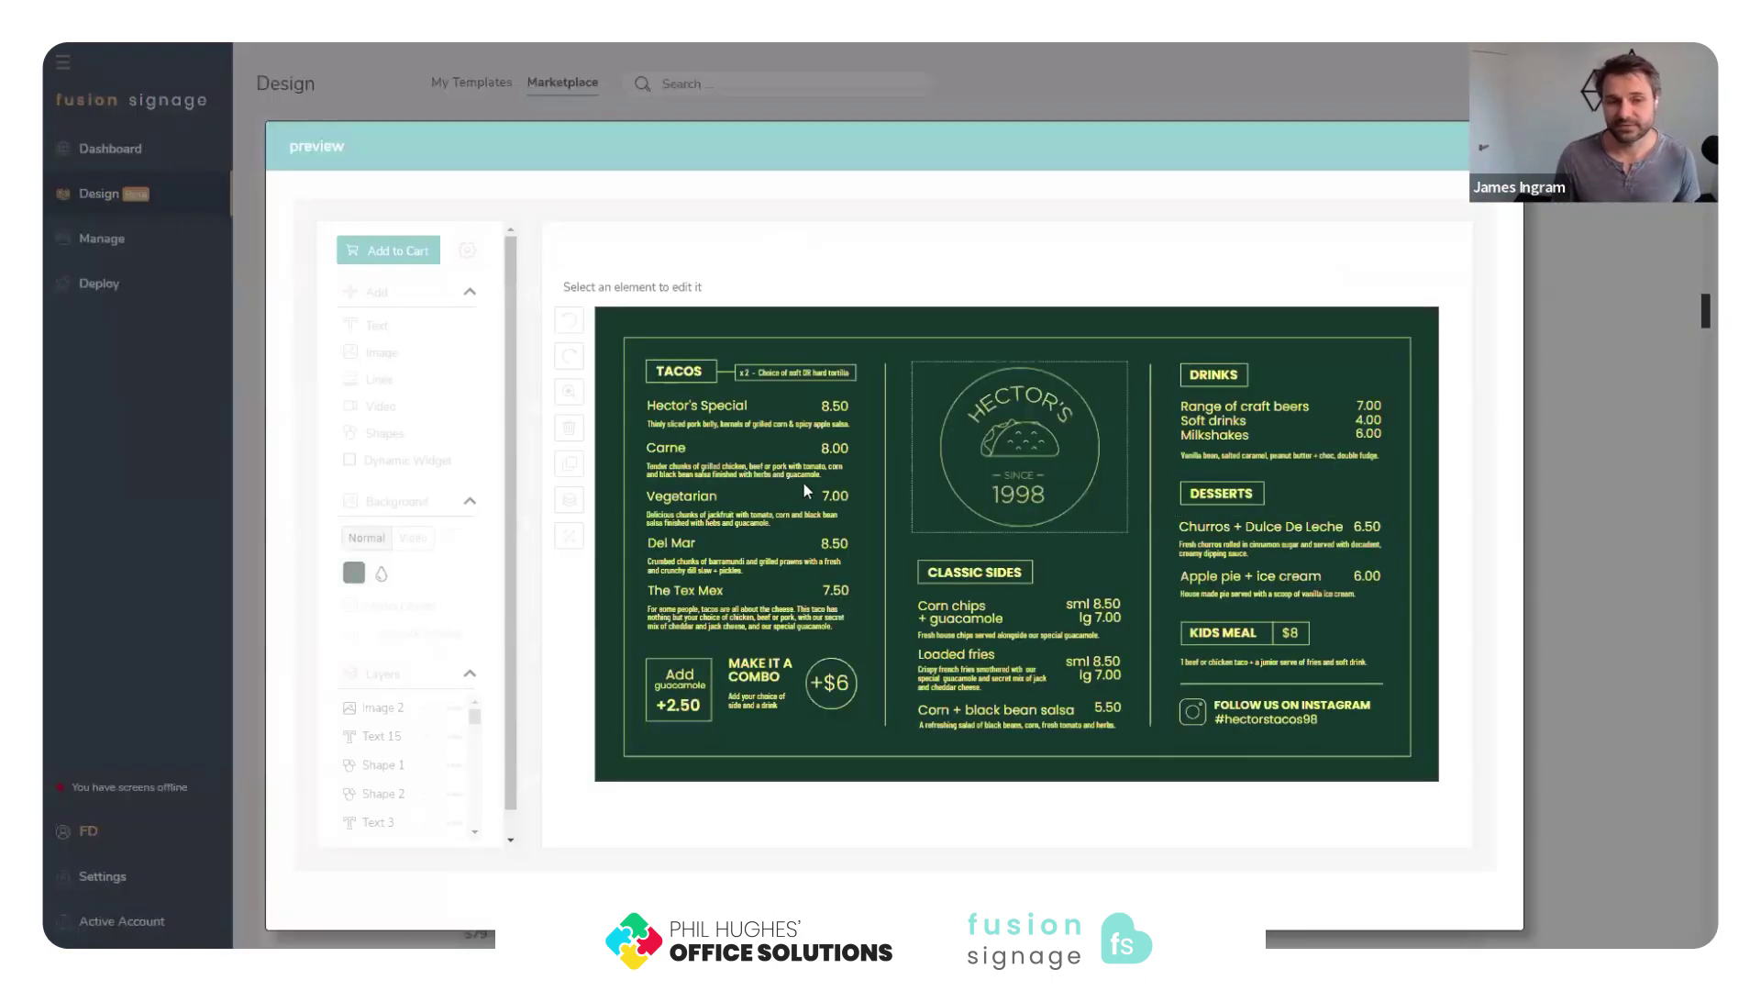
click(684, 406)
click(802, 423)
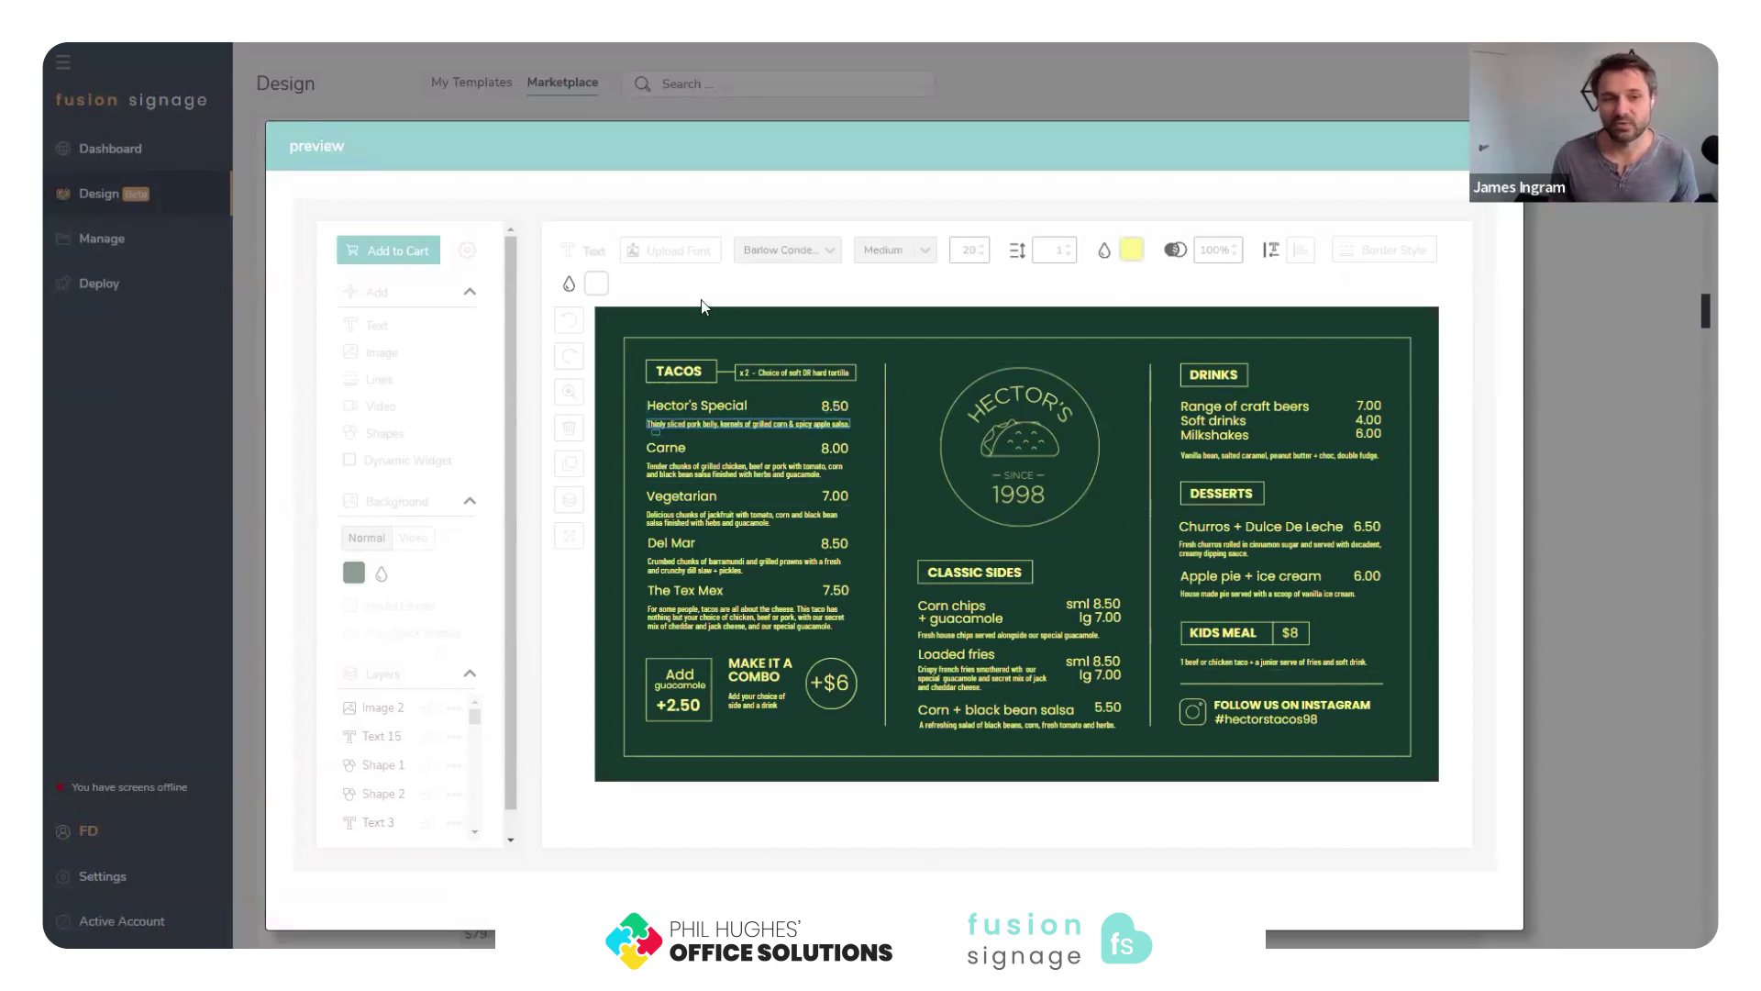
key(Escape)
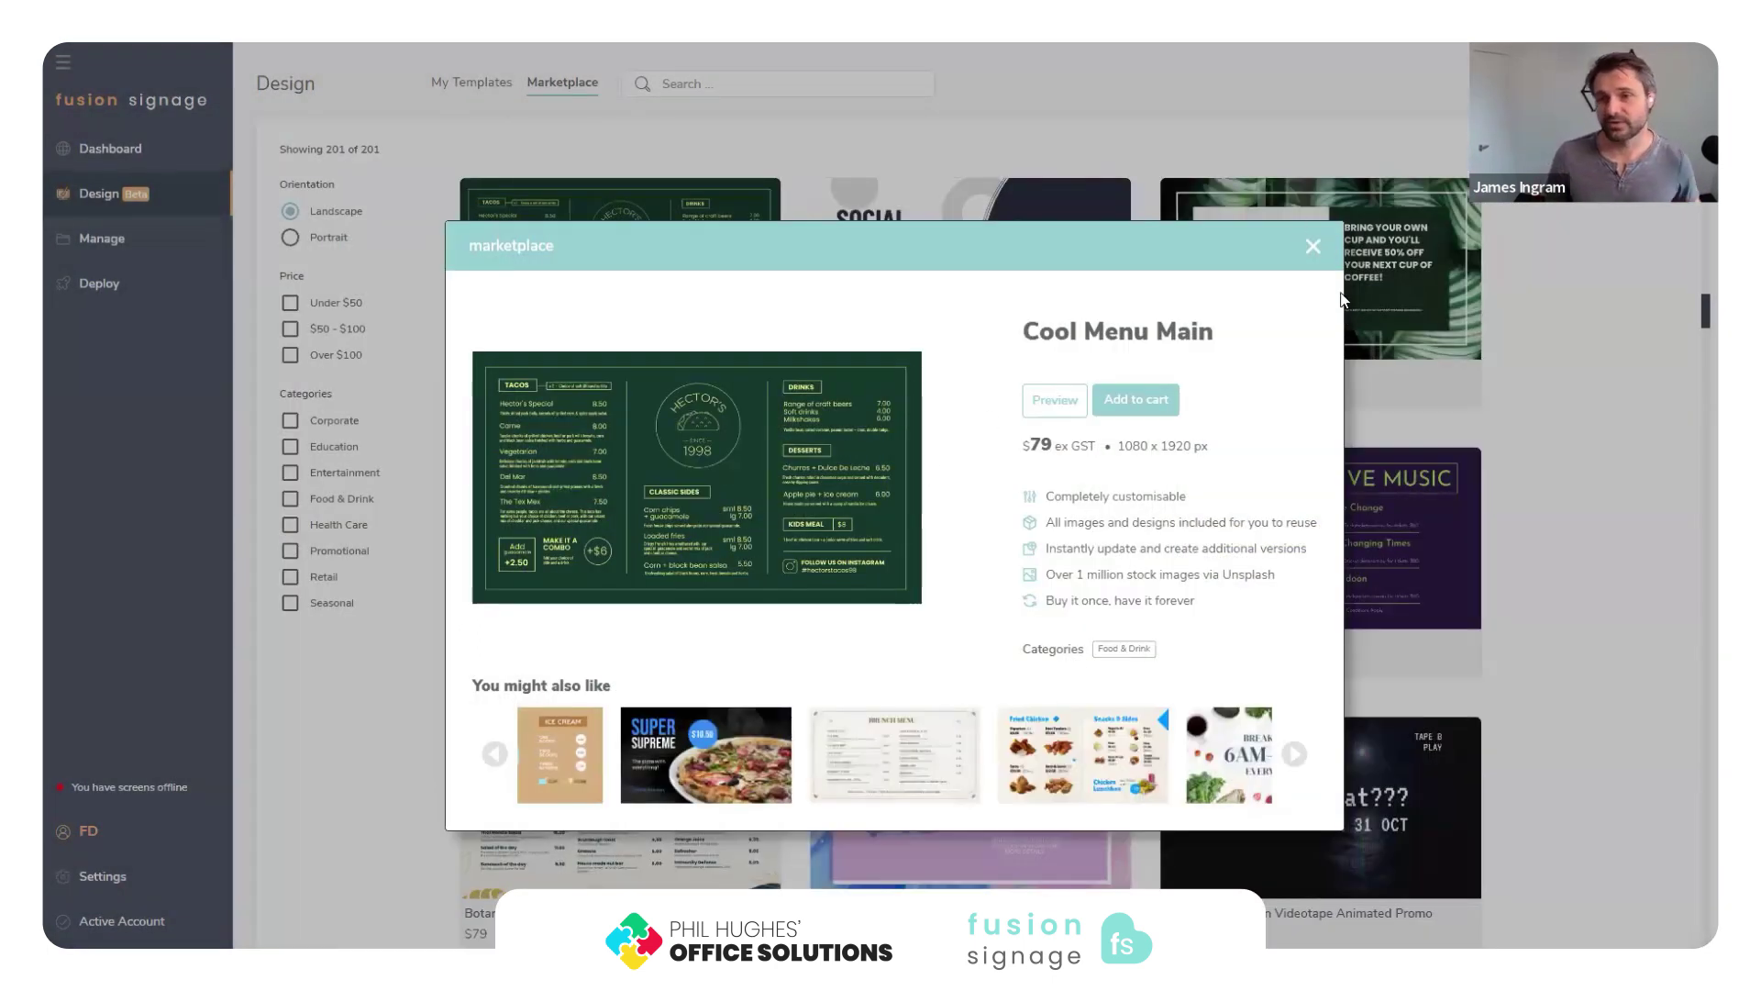
drag(1033, 445, 1051, 447)
click(1241, 510)
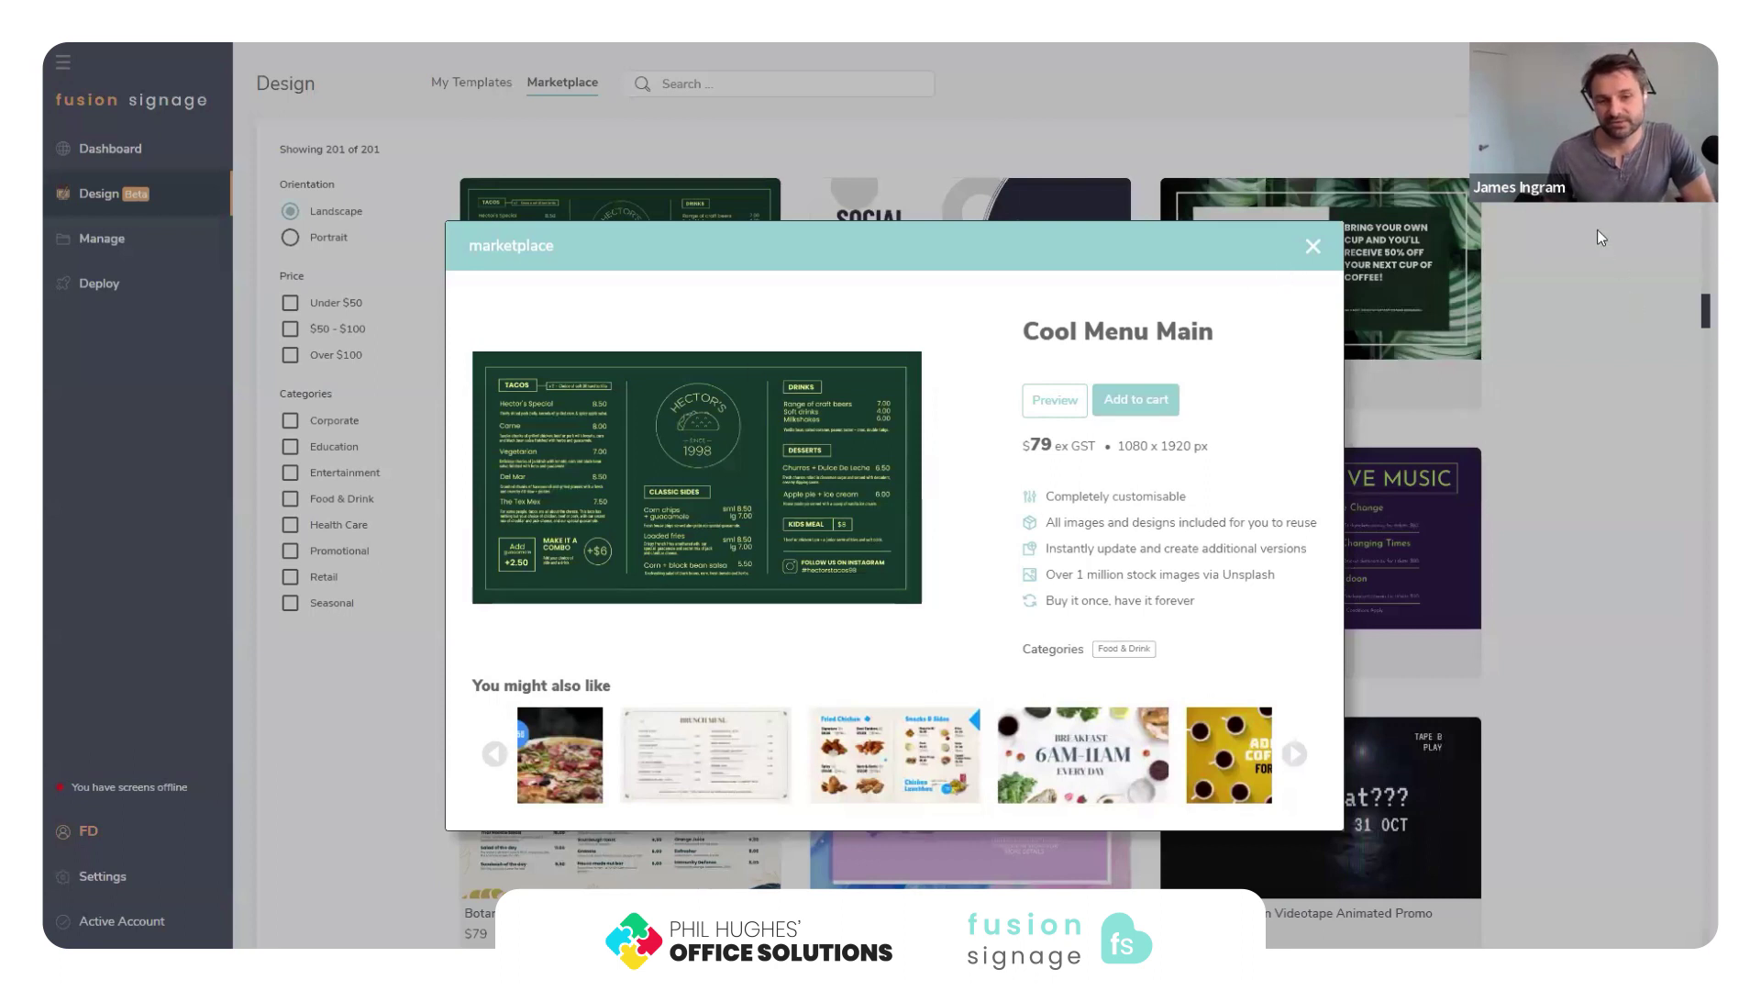
Close the Cool Menu Main details, scroll the Marketplace grid, and switch to My Templates.
click(1312, 248)
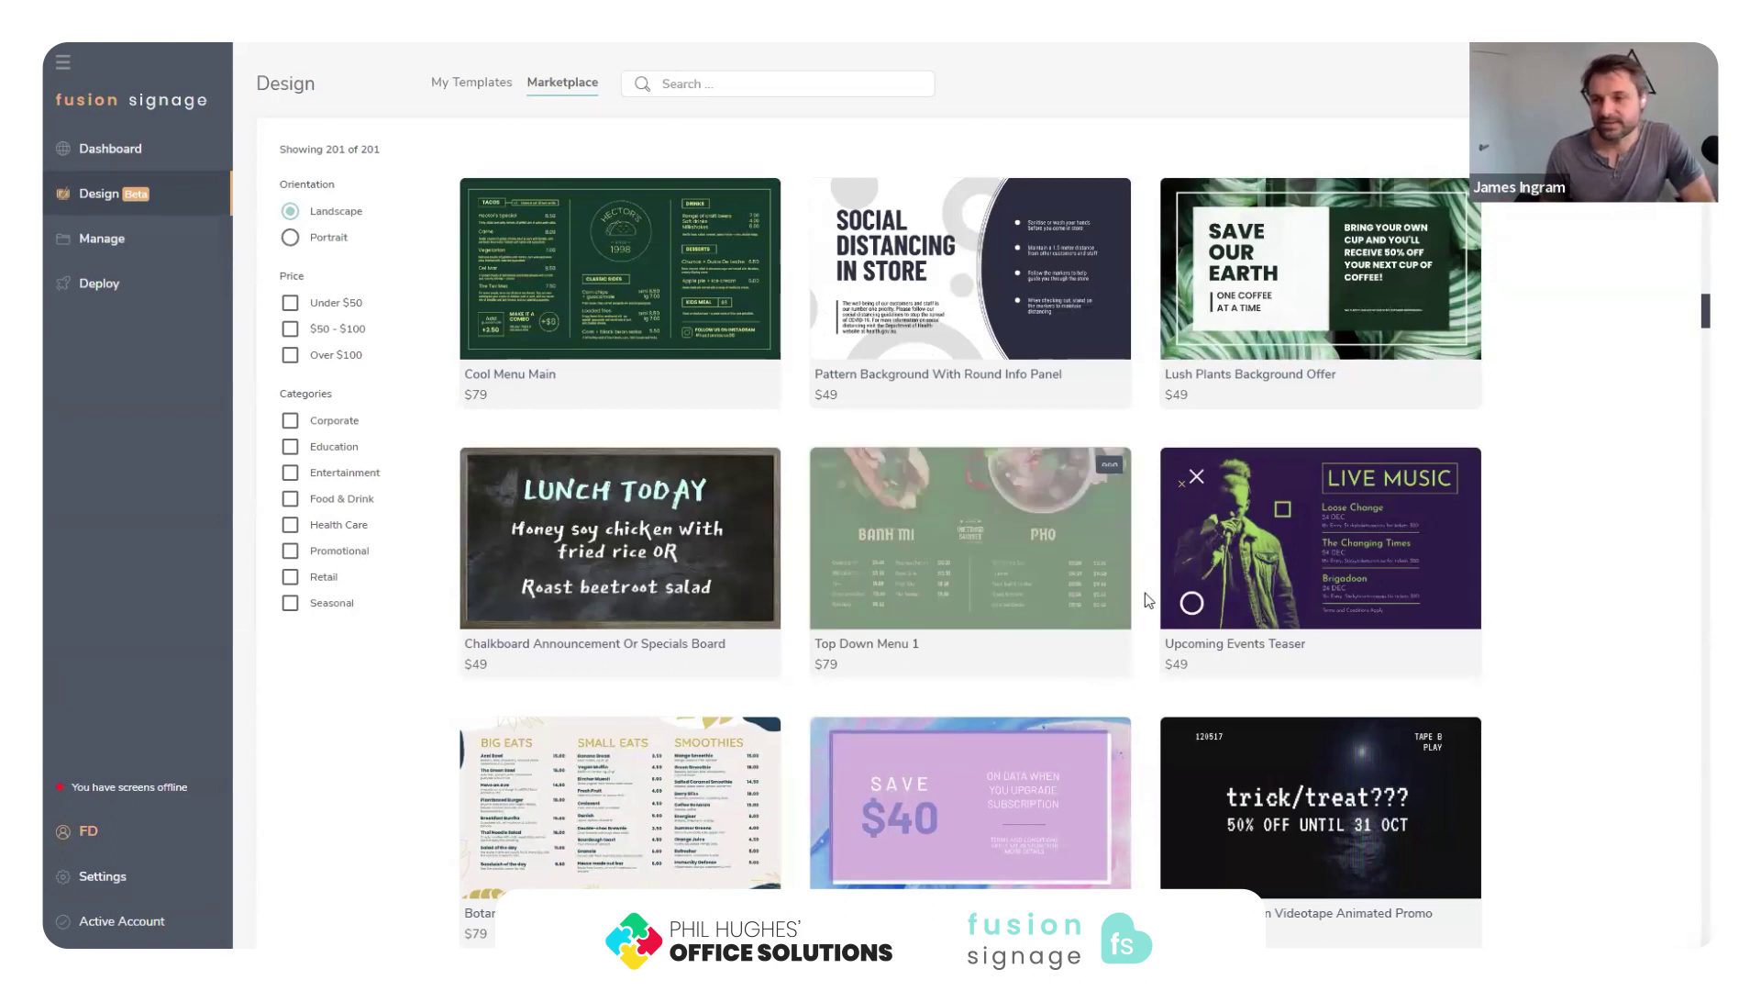
scroll(1147, 601, down, 1)
scroll(1144, 610, down, 15)
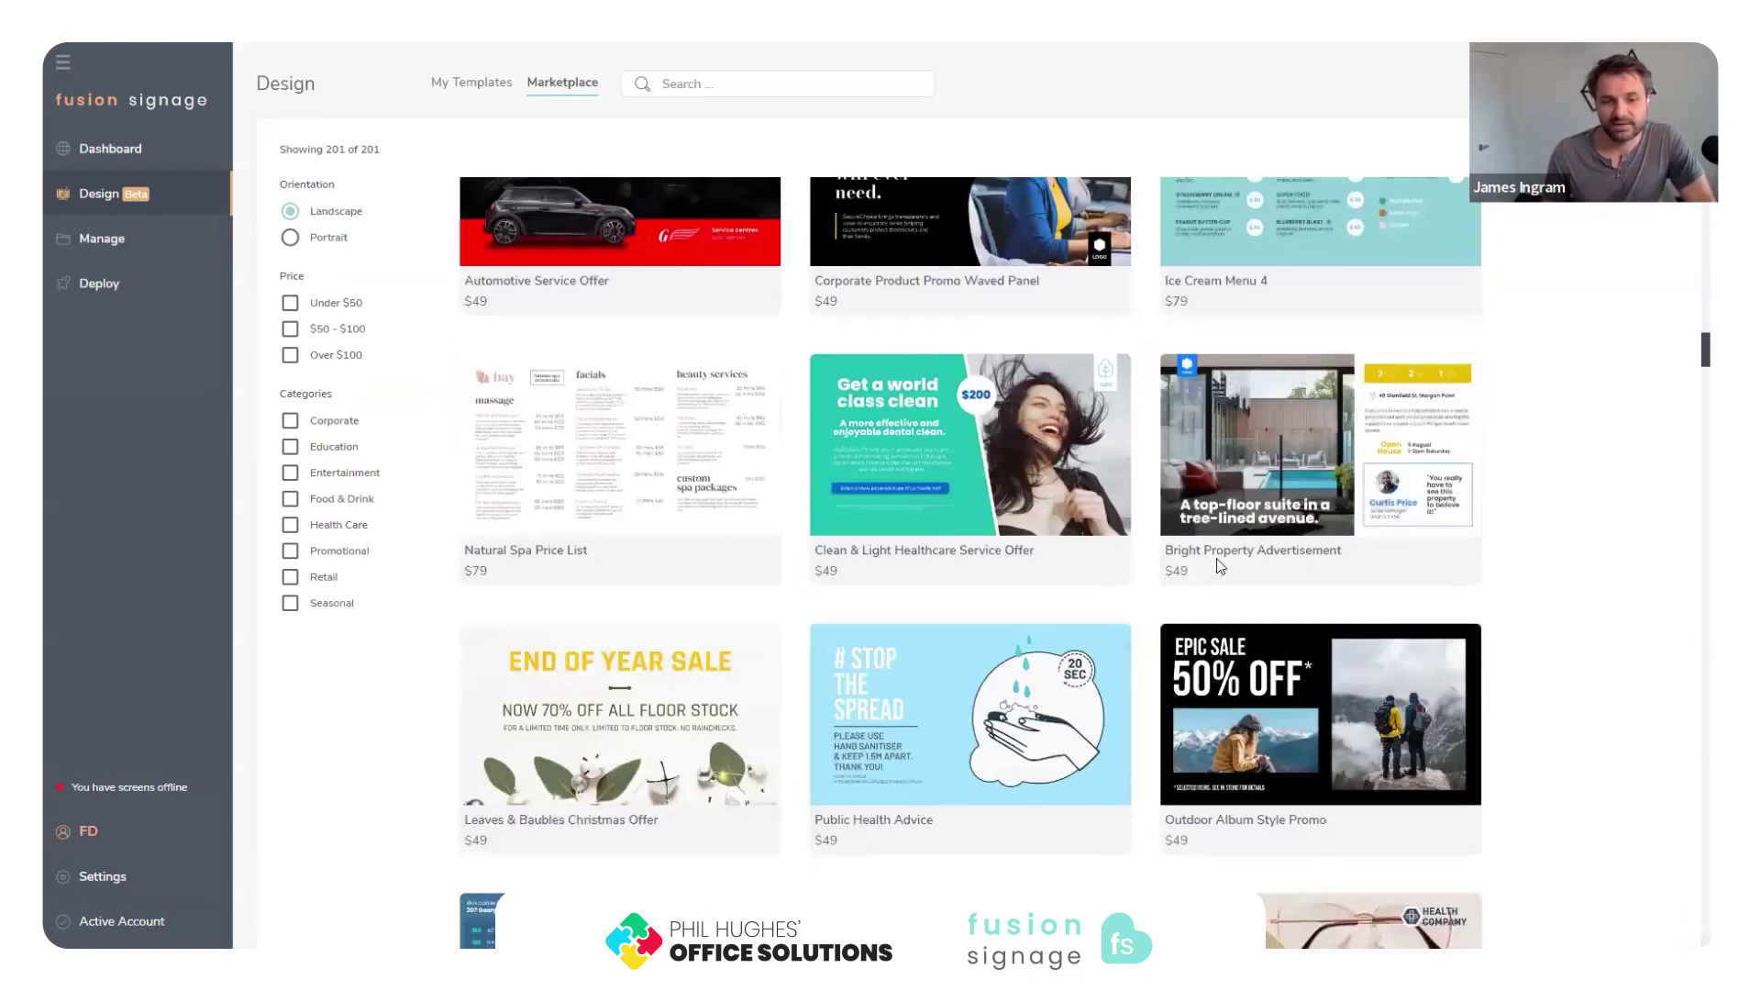
scroll(1216, 545, down, 5)
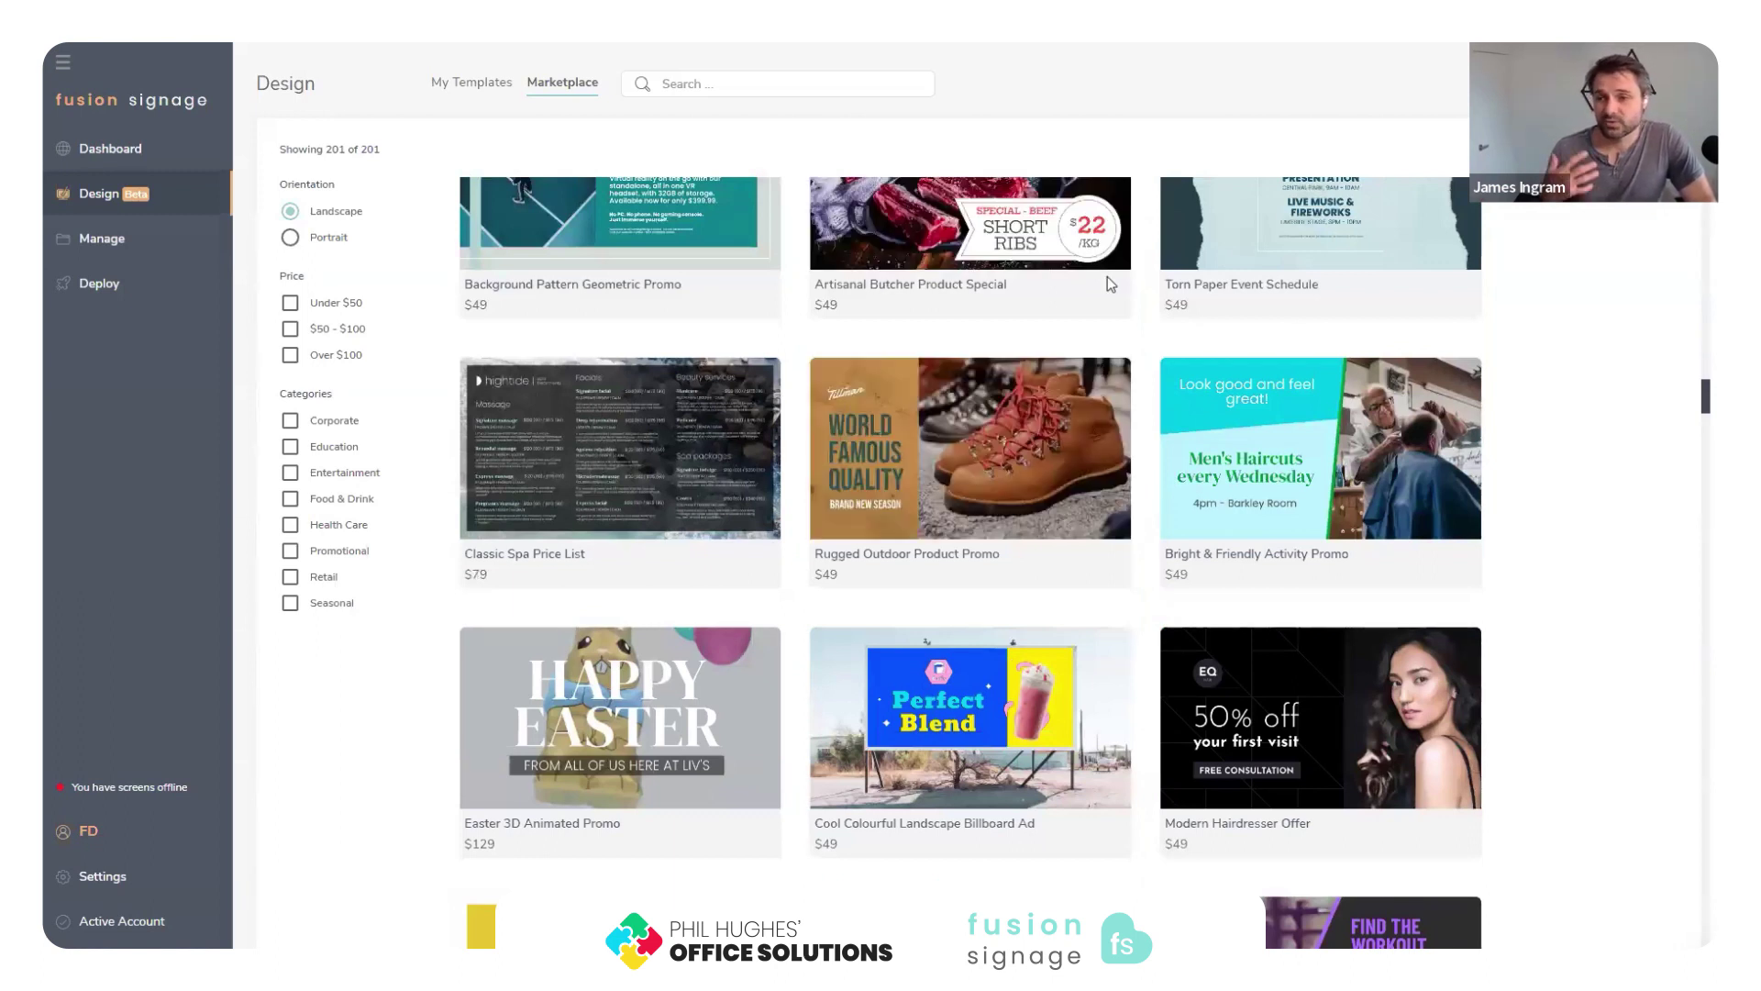
scroll(921, 325, up, 11)
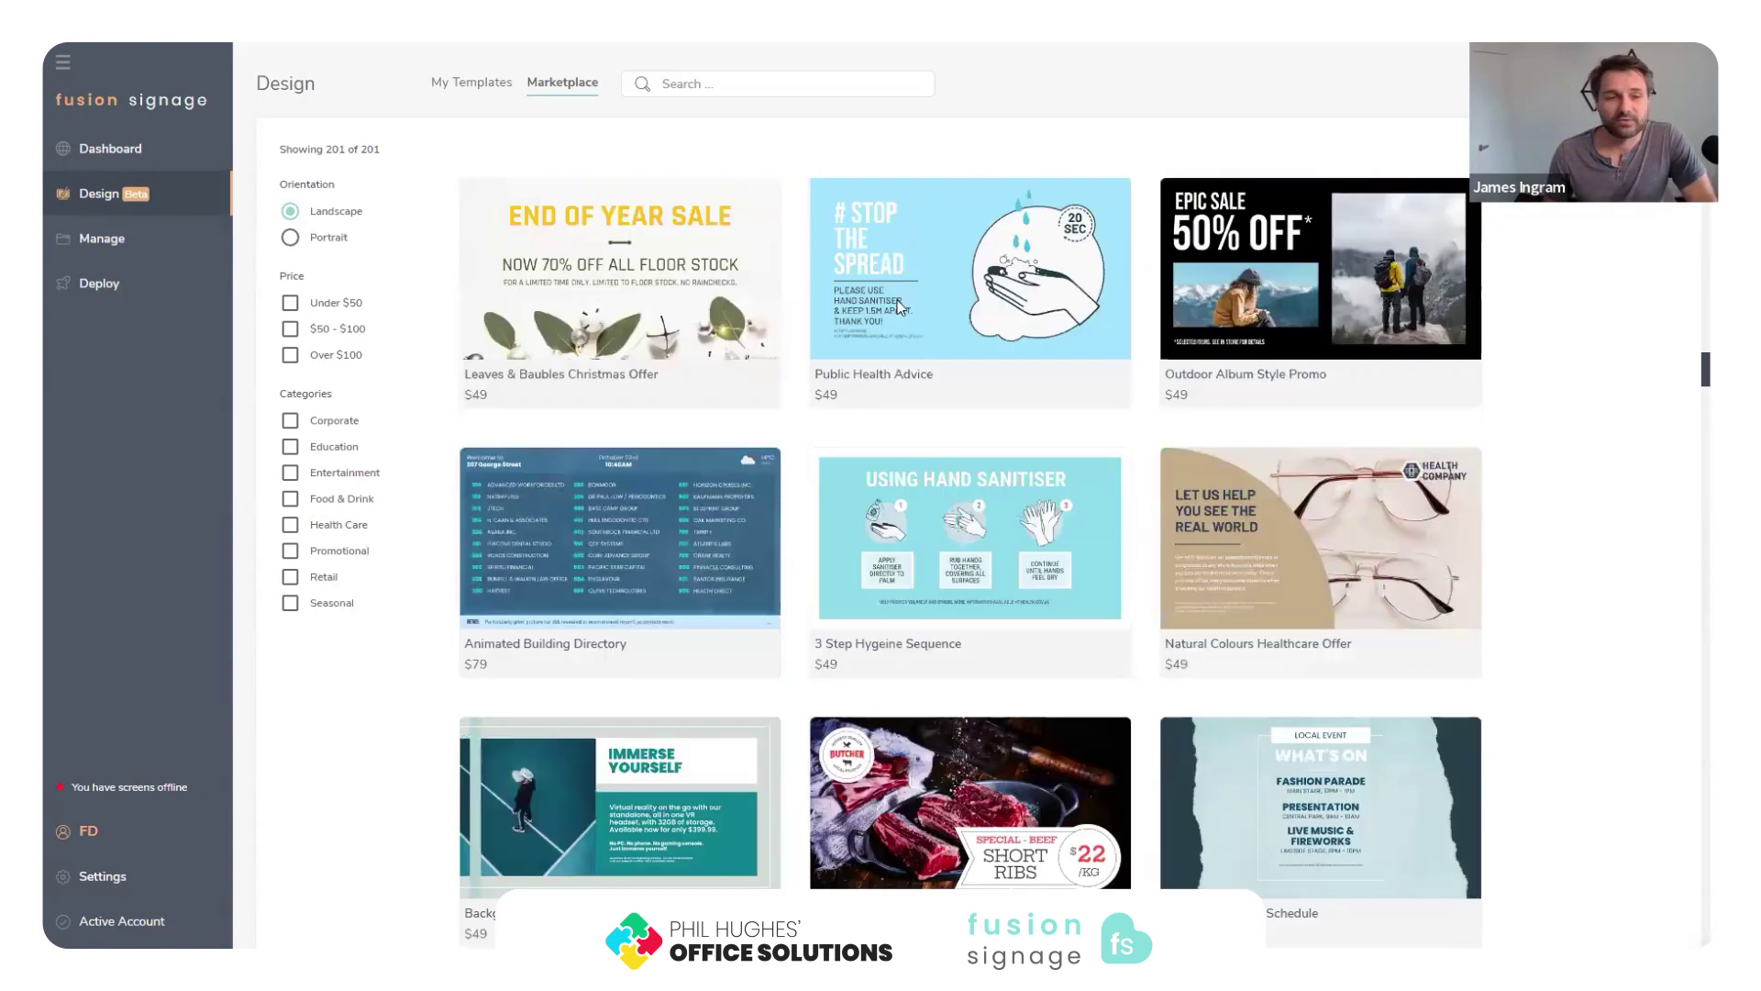
scroll(833, 275, up, 15)
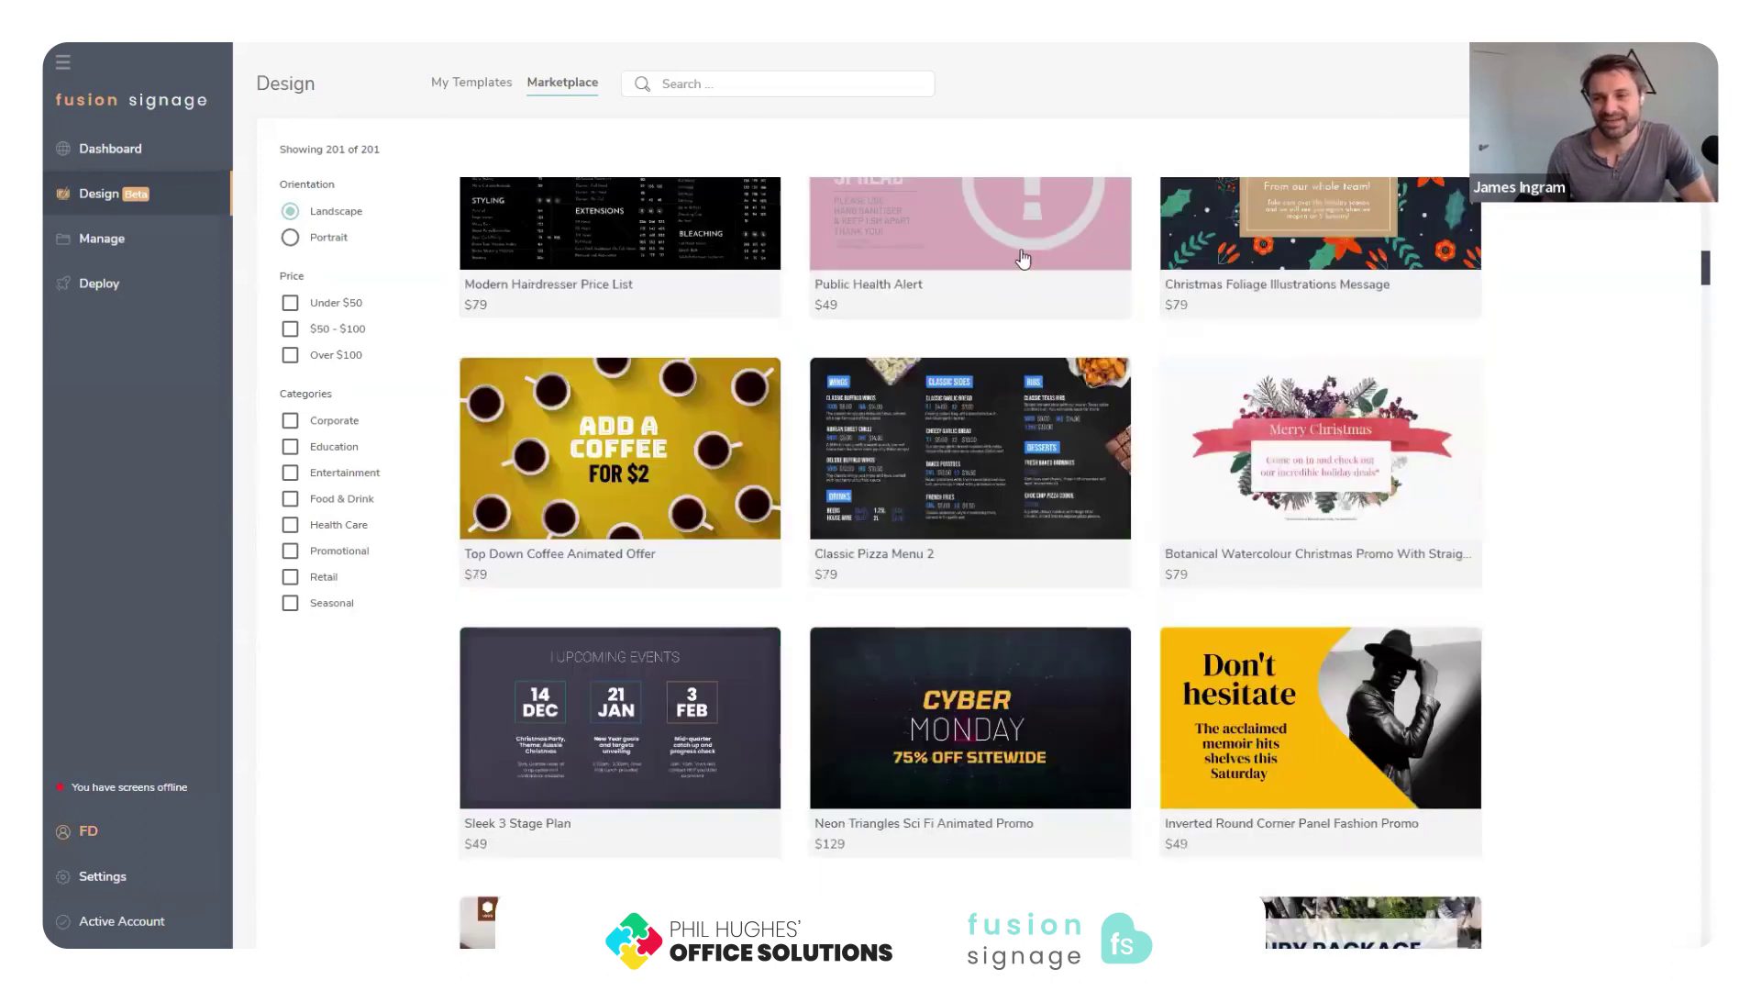
scroll(1055, 328, up, 1)
scroll(1054, 329, up, 2)
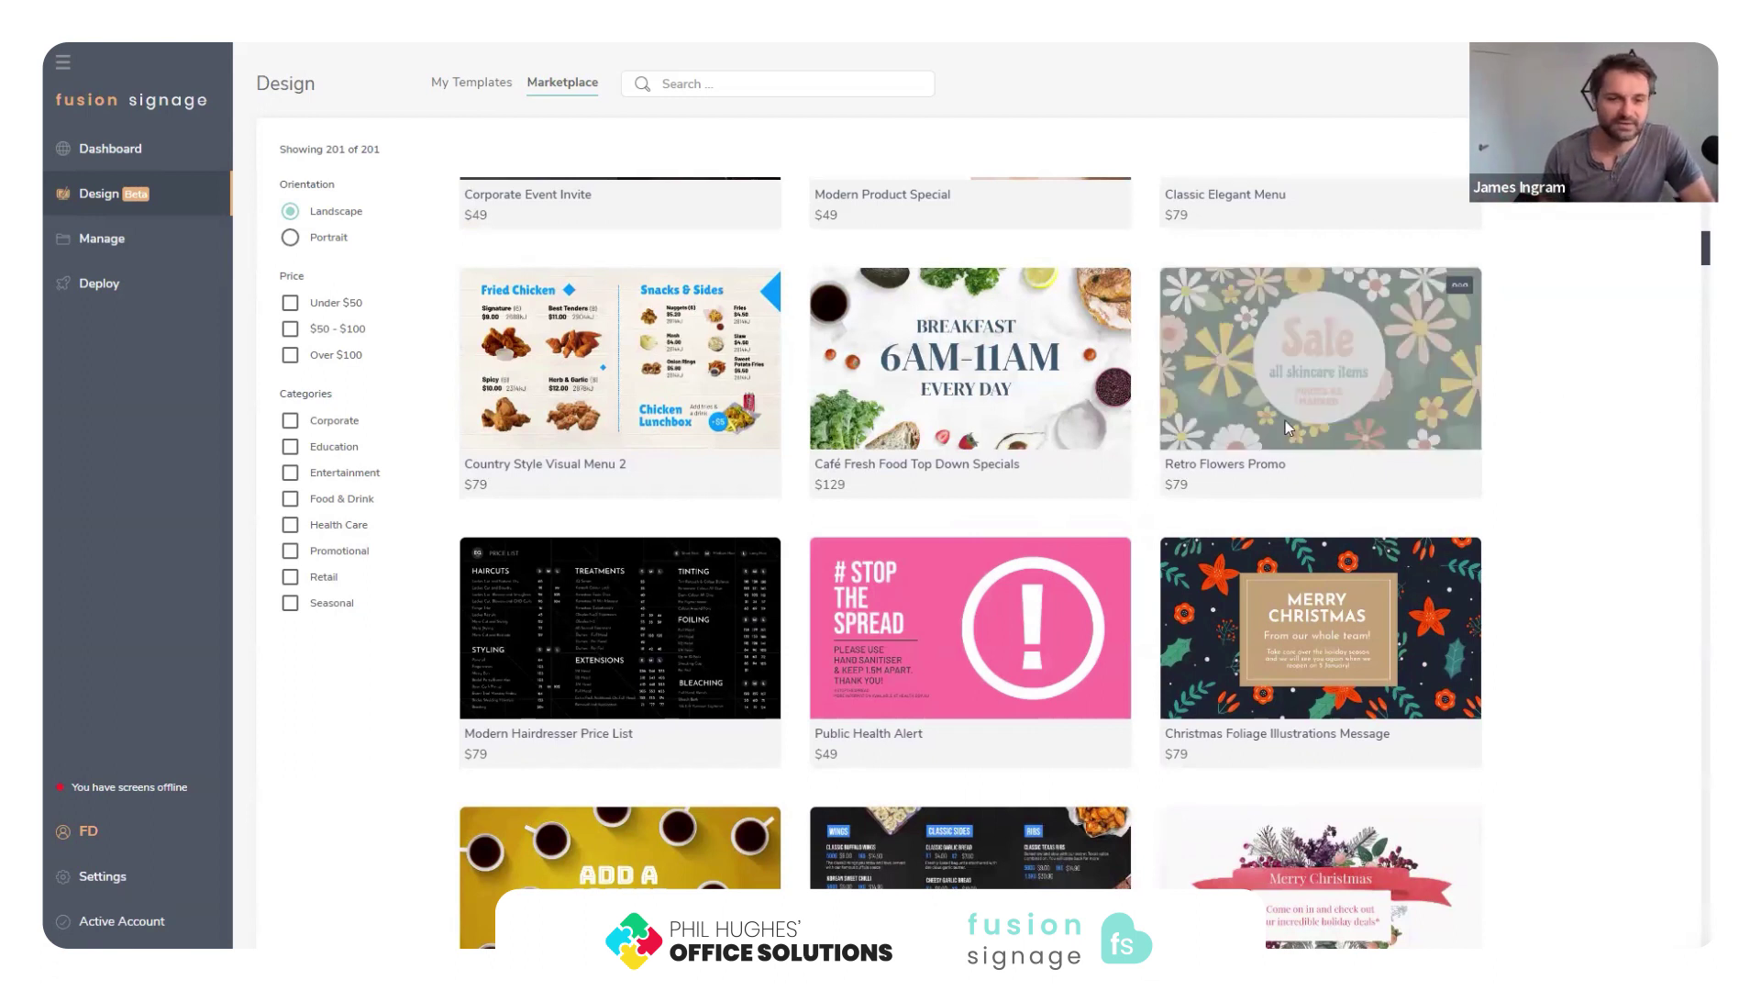
scroll(1357, 275, up, 10)
click(487, 89)
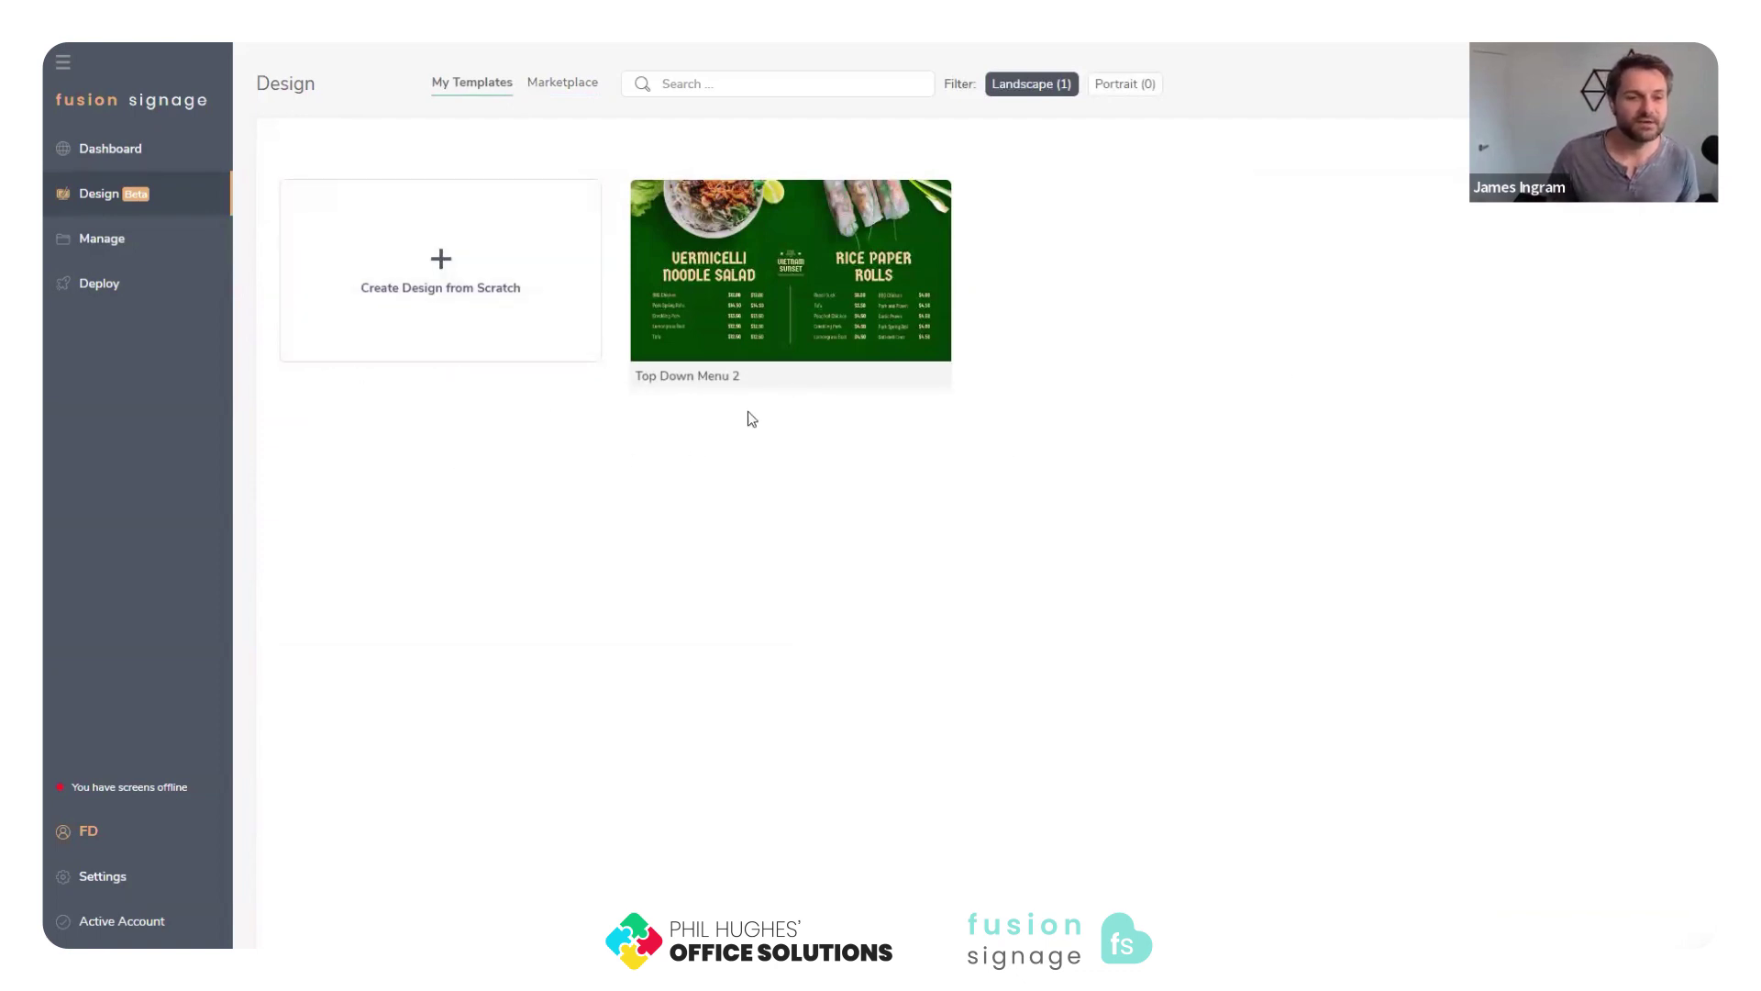
Create a new landscape design from scratch using the Half and Half layout.
click(449, 299)
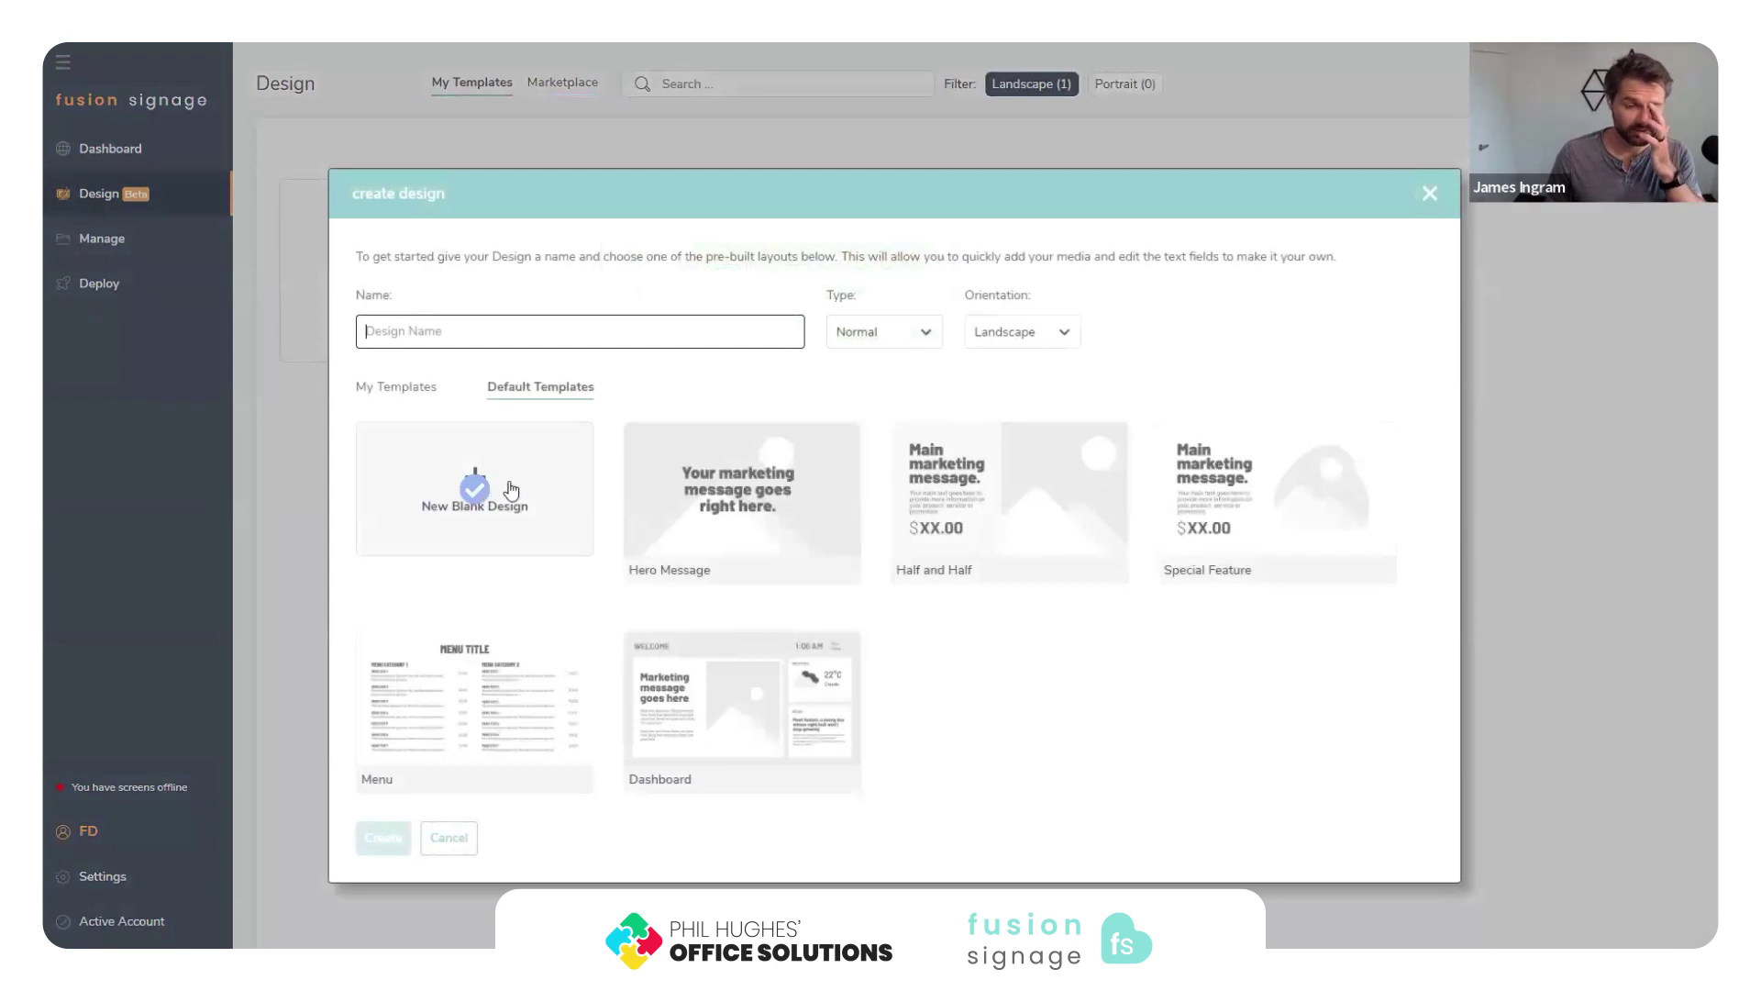
click(957, 513)
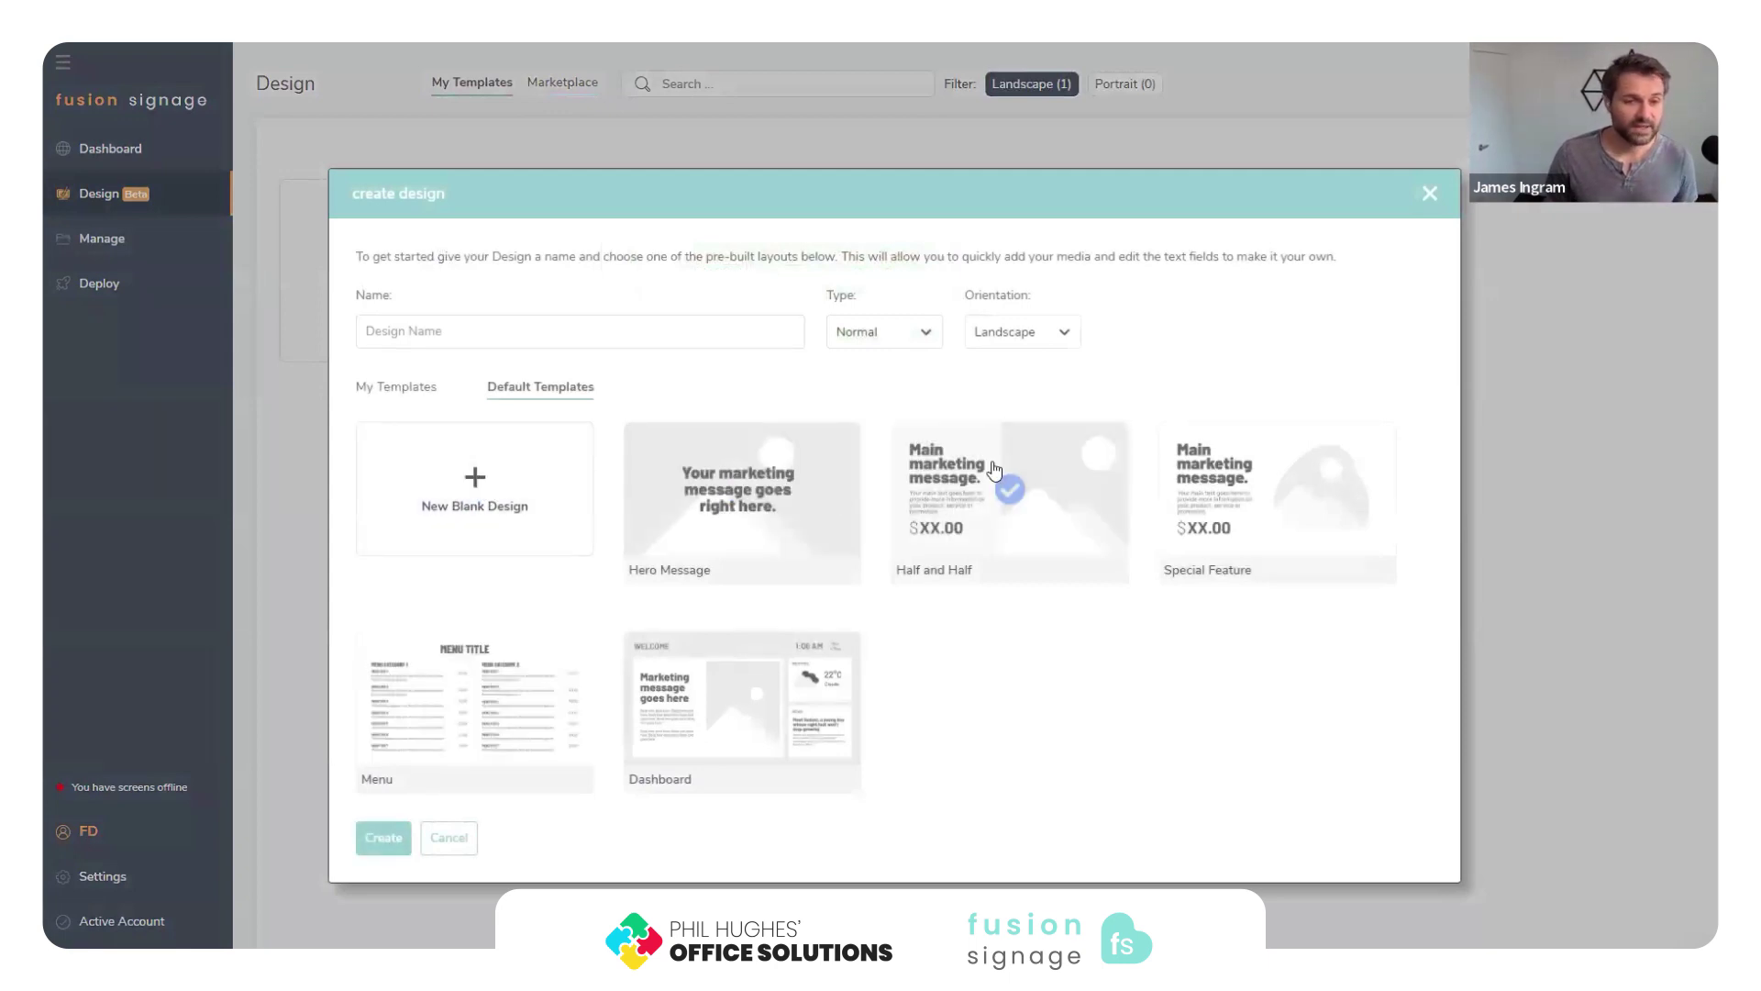
click(1035, 339)
click(1223, 384)
click(384, 836)
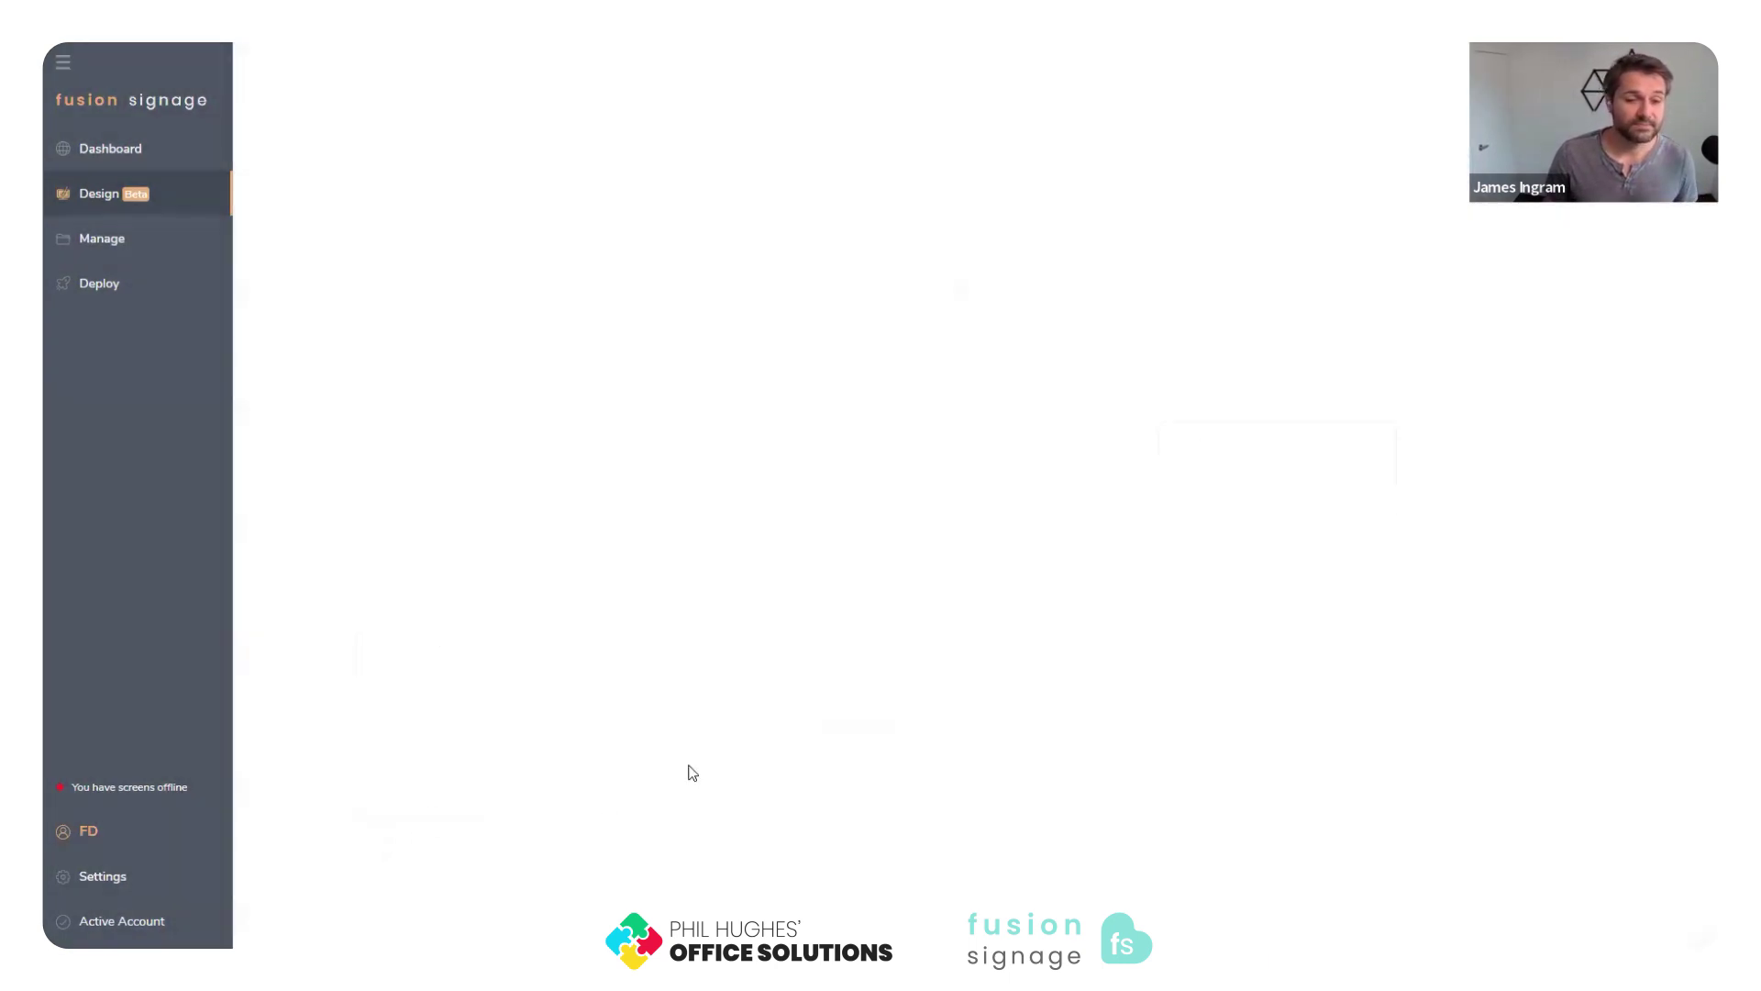
Replace the Main marketing message headline with 'Hamburger Special'.
click(757, 425)
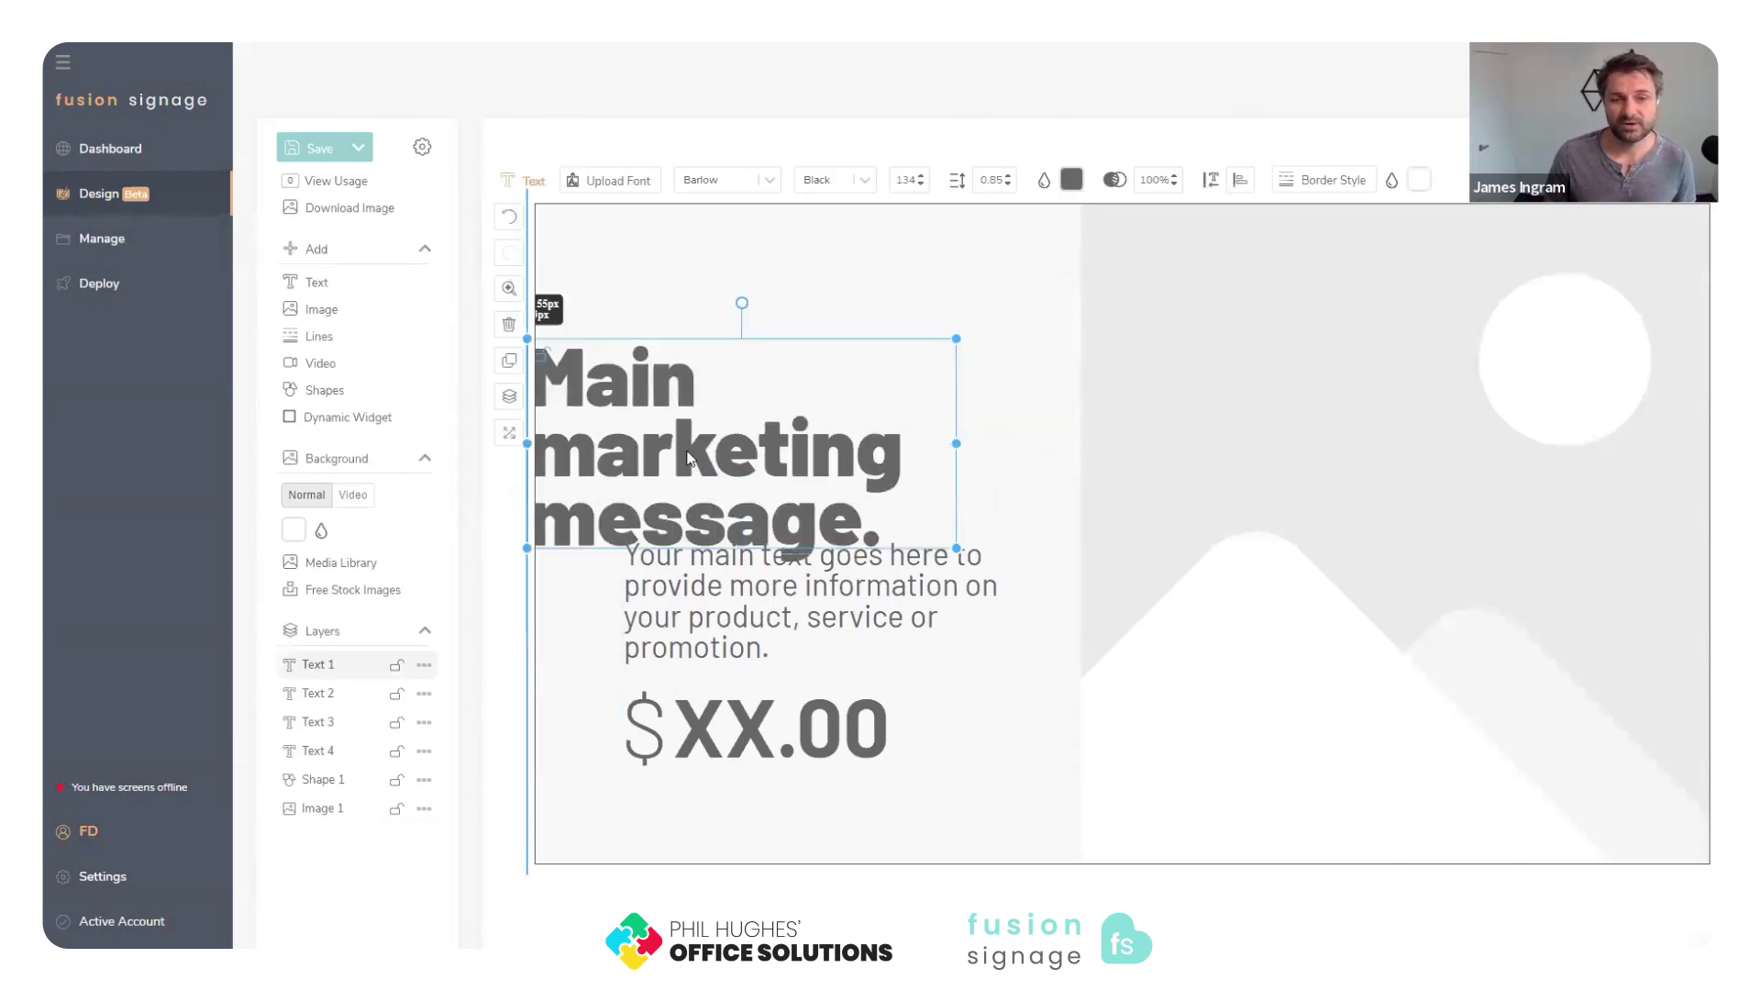
key(ctrl+z)
double_click(804, 409)
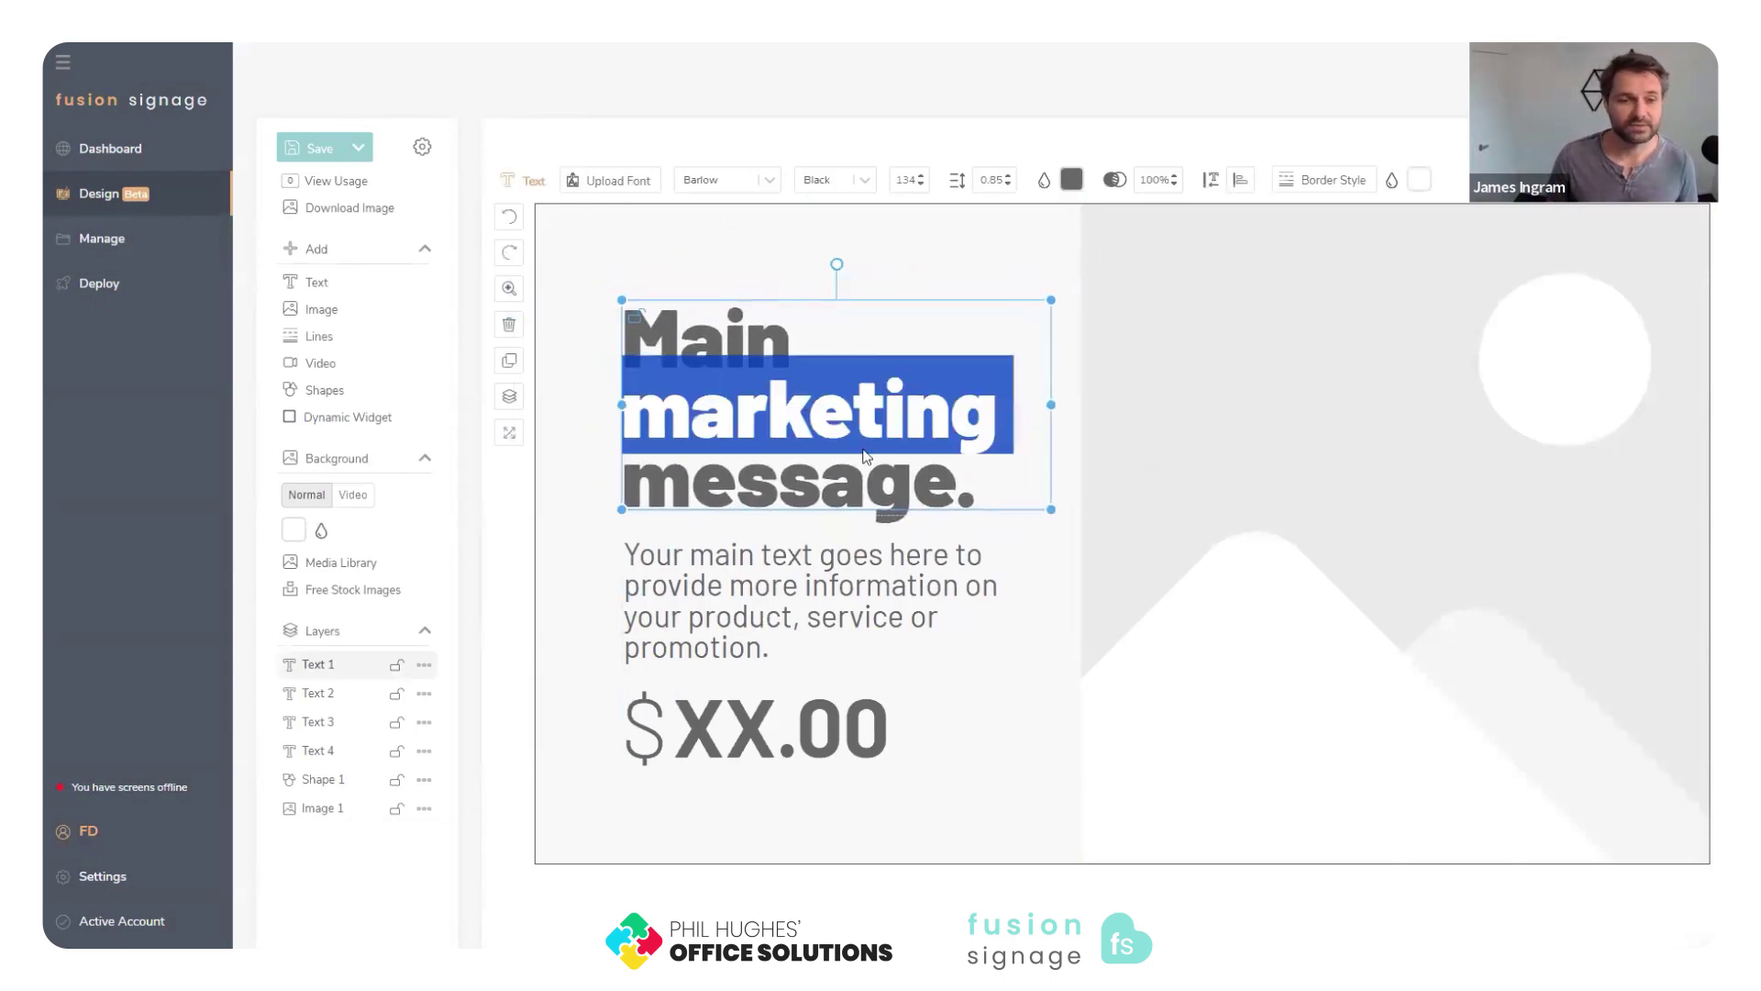
text(\message.)
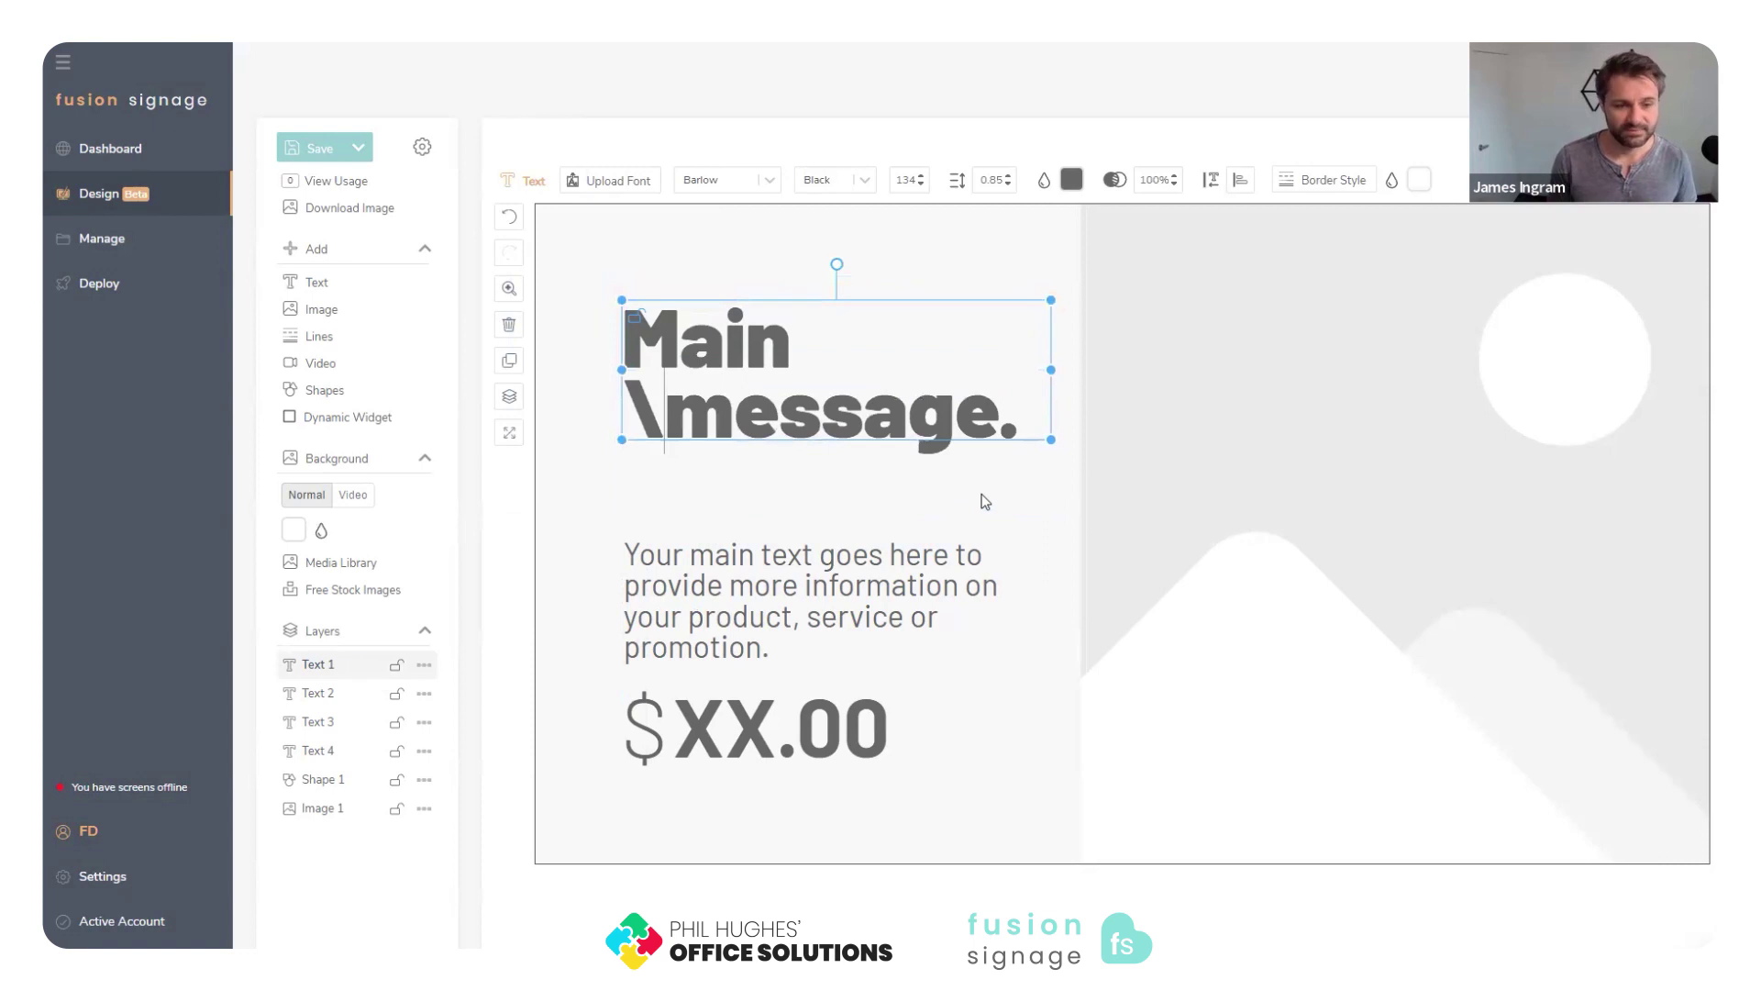
key(BackSpace)
key(ctrl+Delete)
key(ctrl+a)
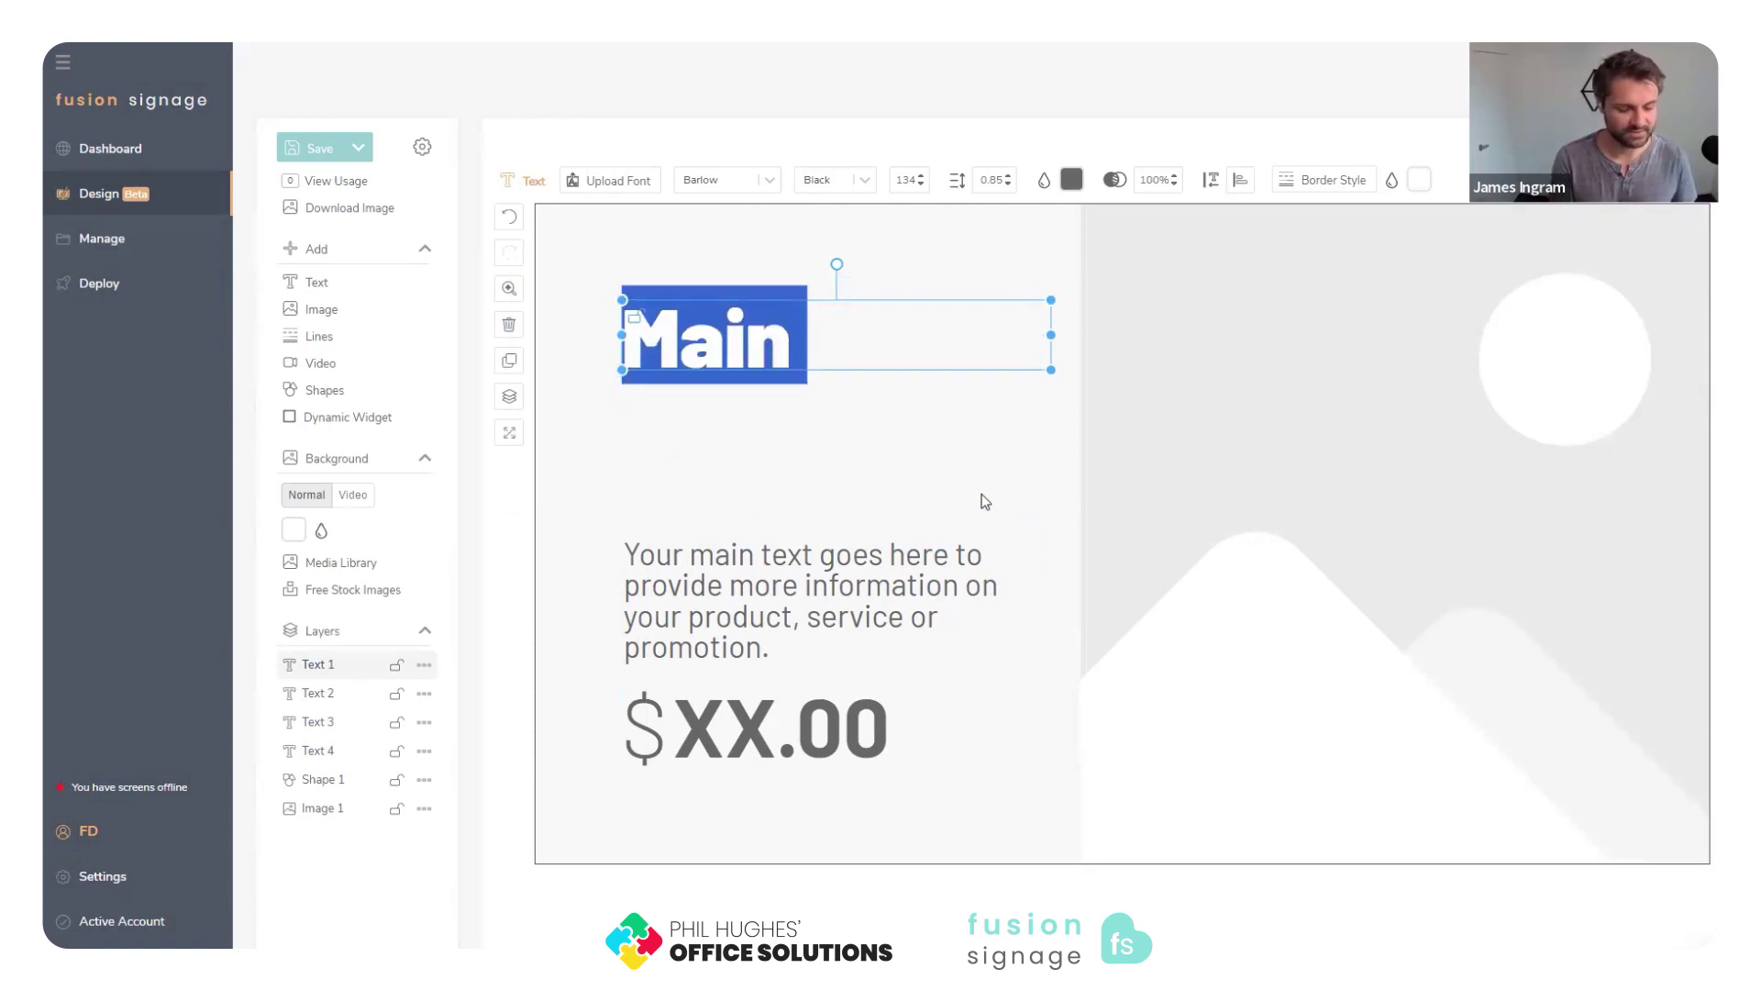
text(Hamburger Special)
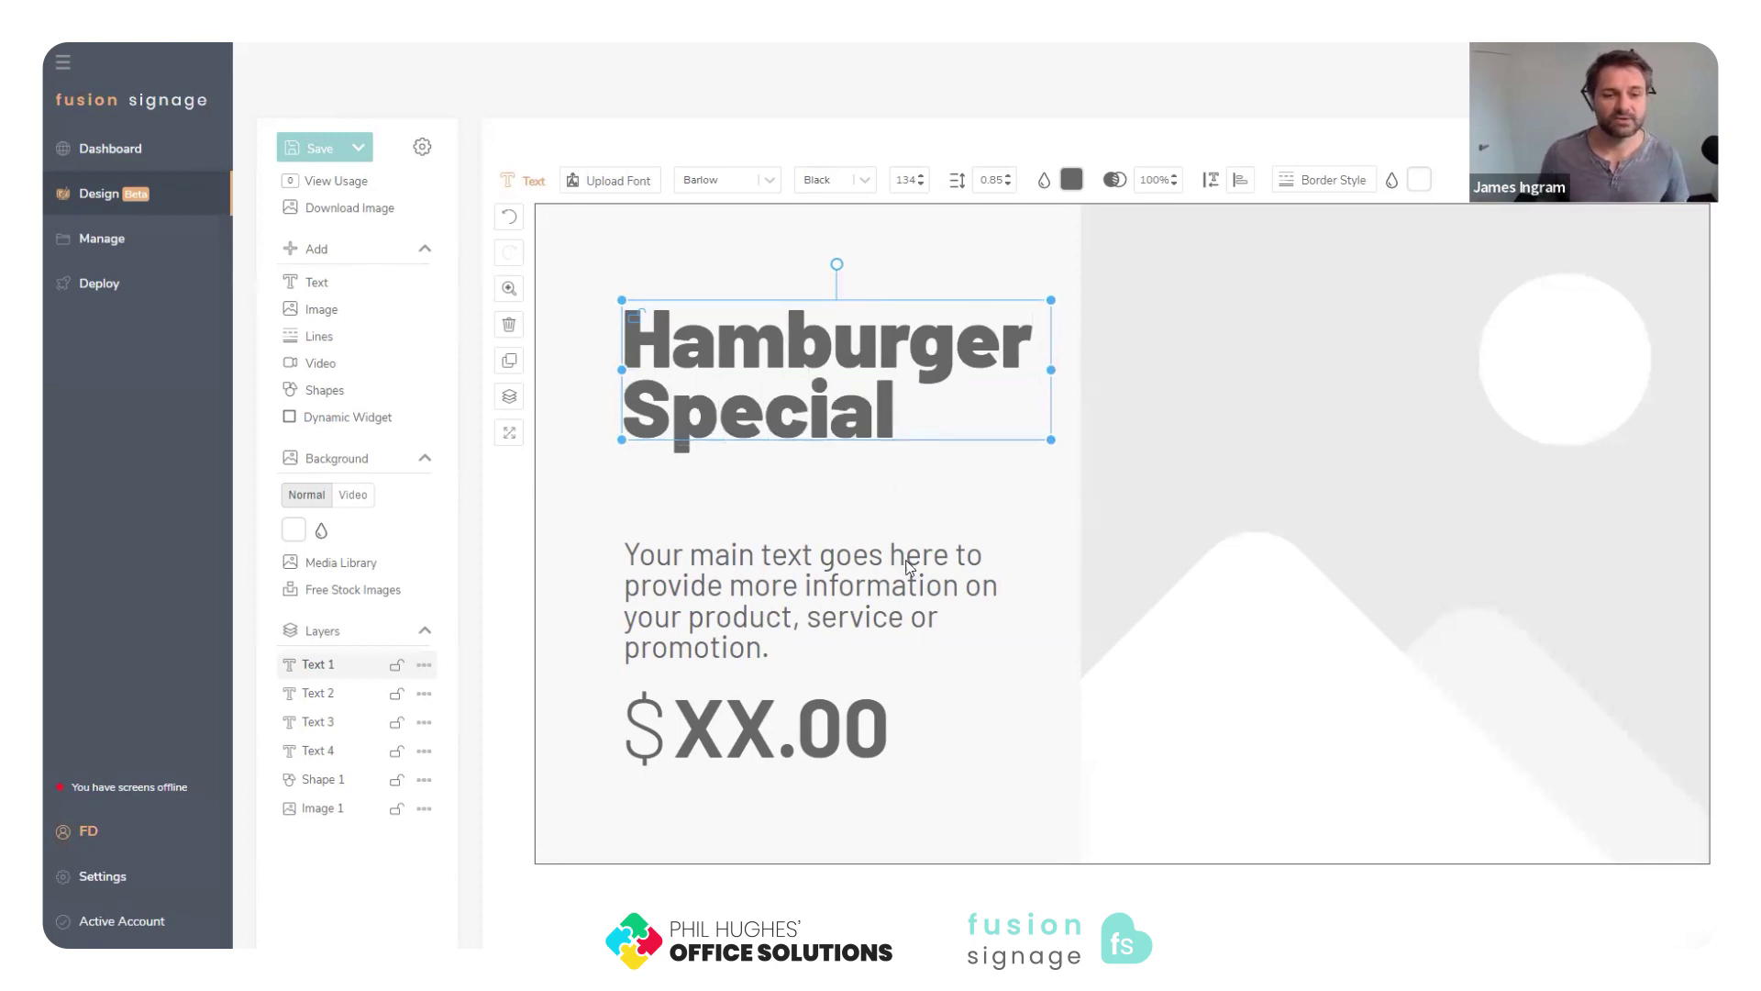
Change the XX.00 price placeholder to 17.00.
click(779, 732)
click(780, 732)
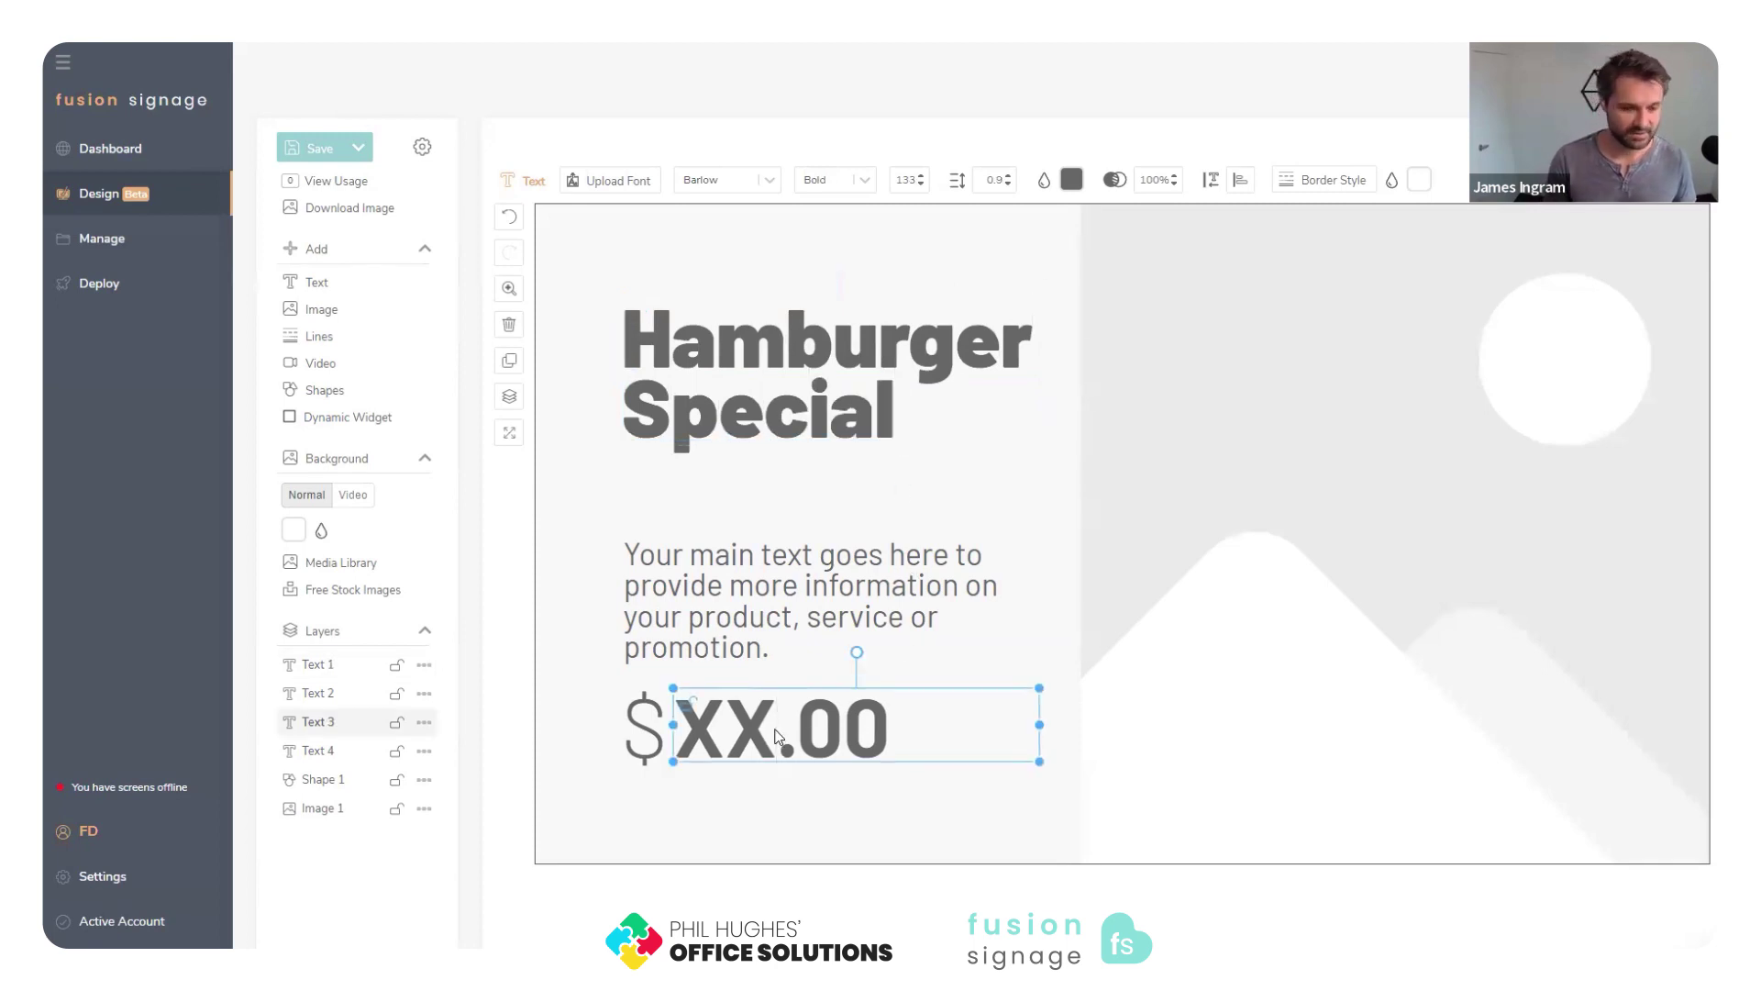
key(BackSpace)
key(BackSpace)
text(17)
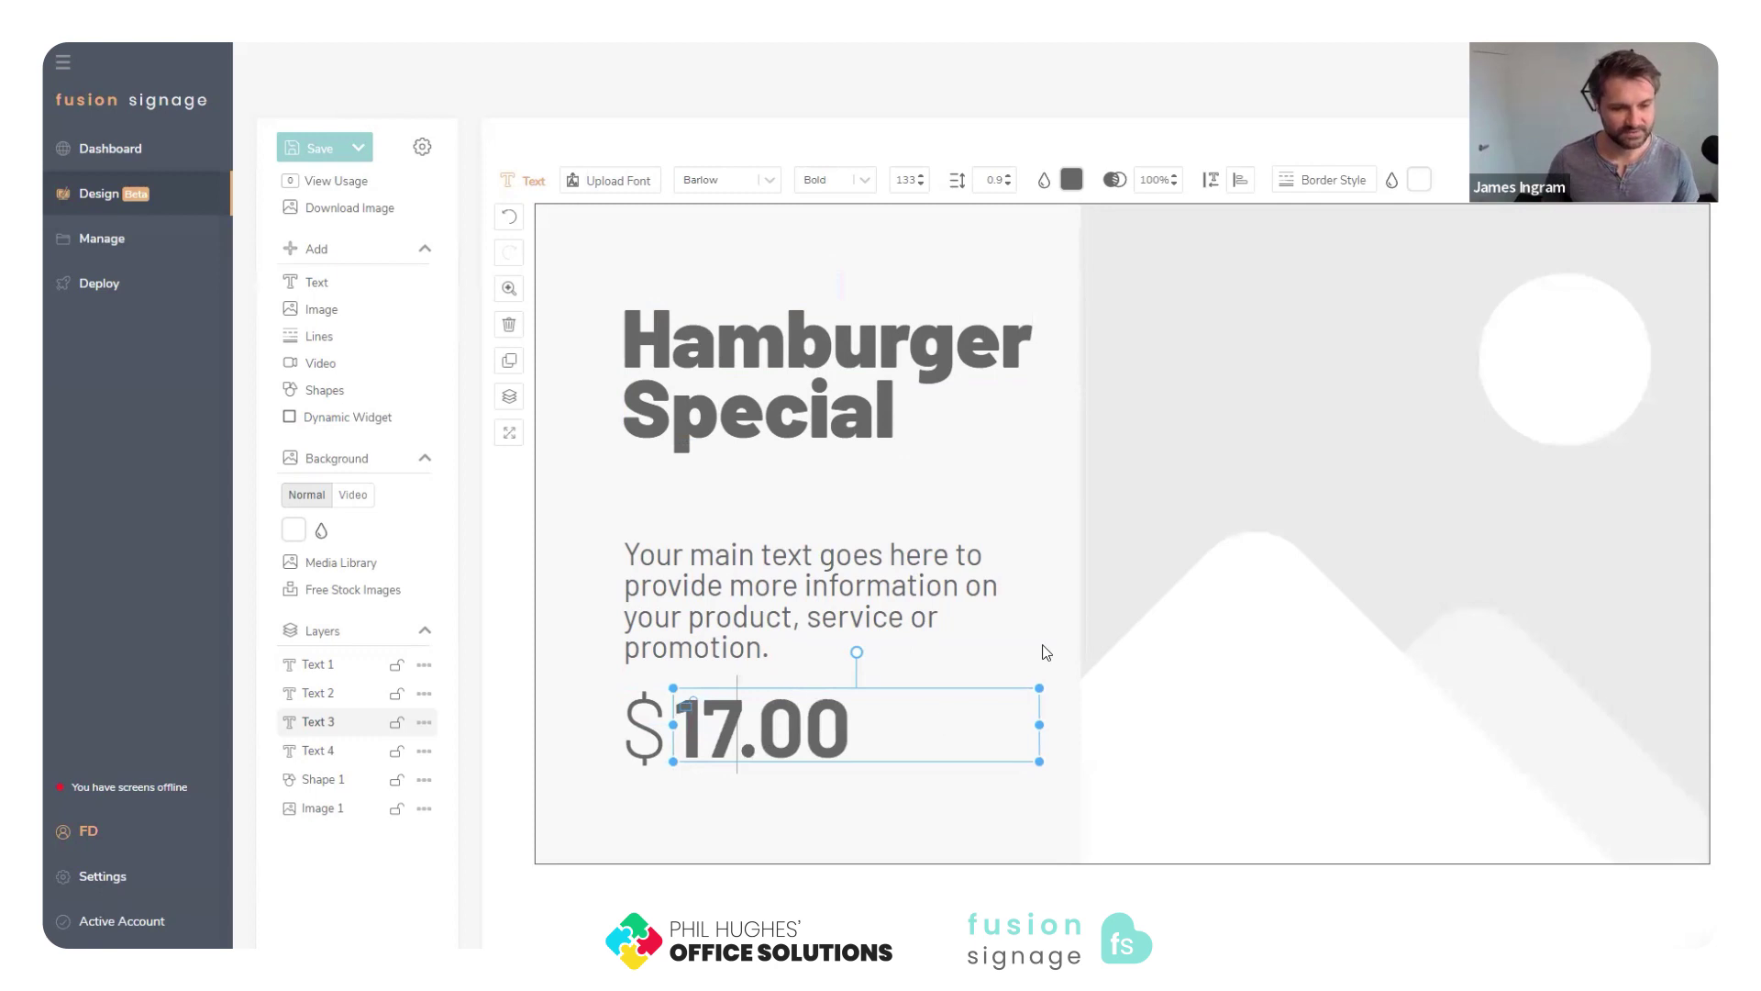
click(1216, 587)
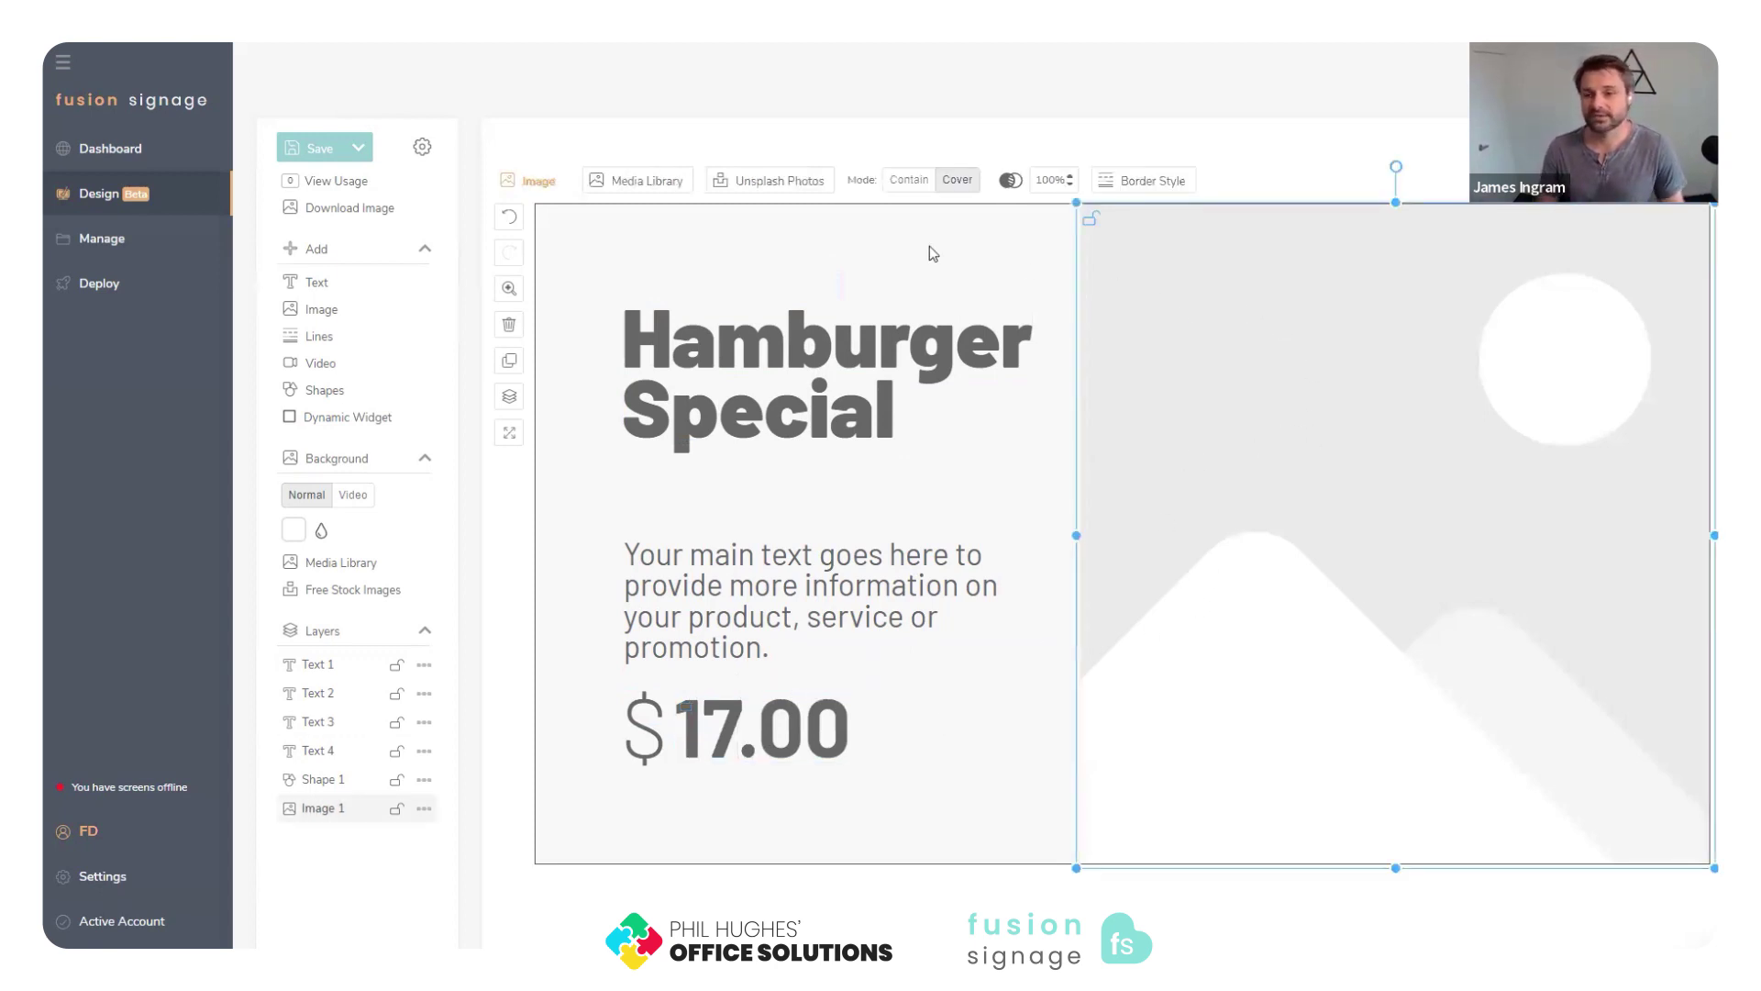
Search Unsplash for pizza and put the margherita photo into the right-half image.
click(768, 180)
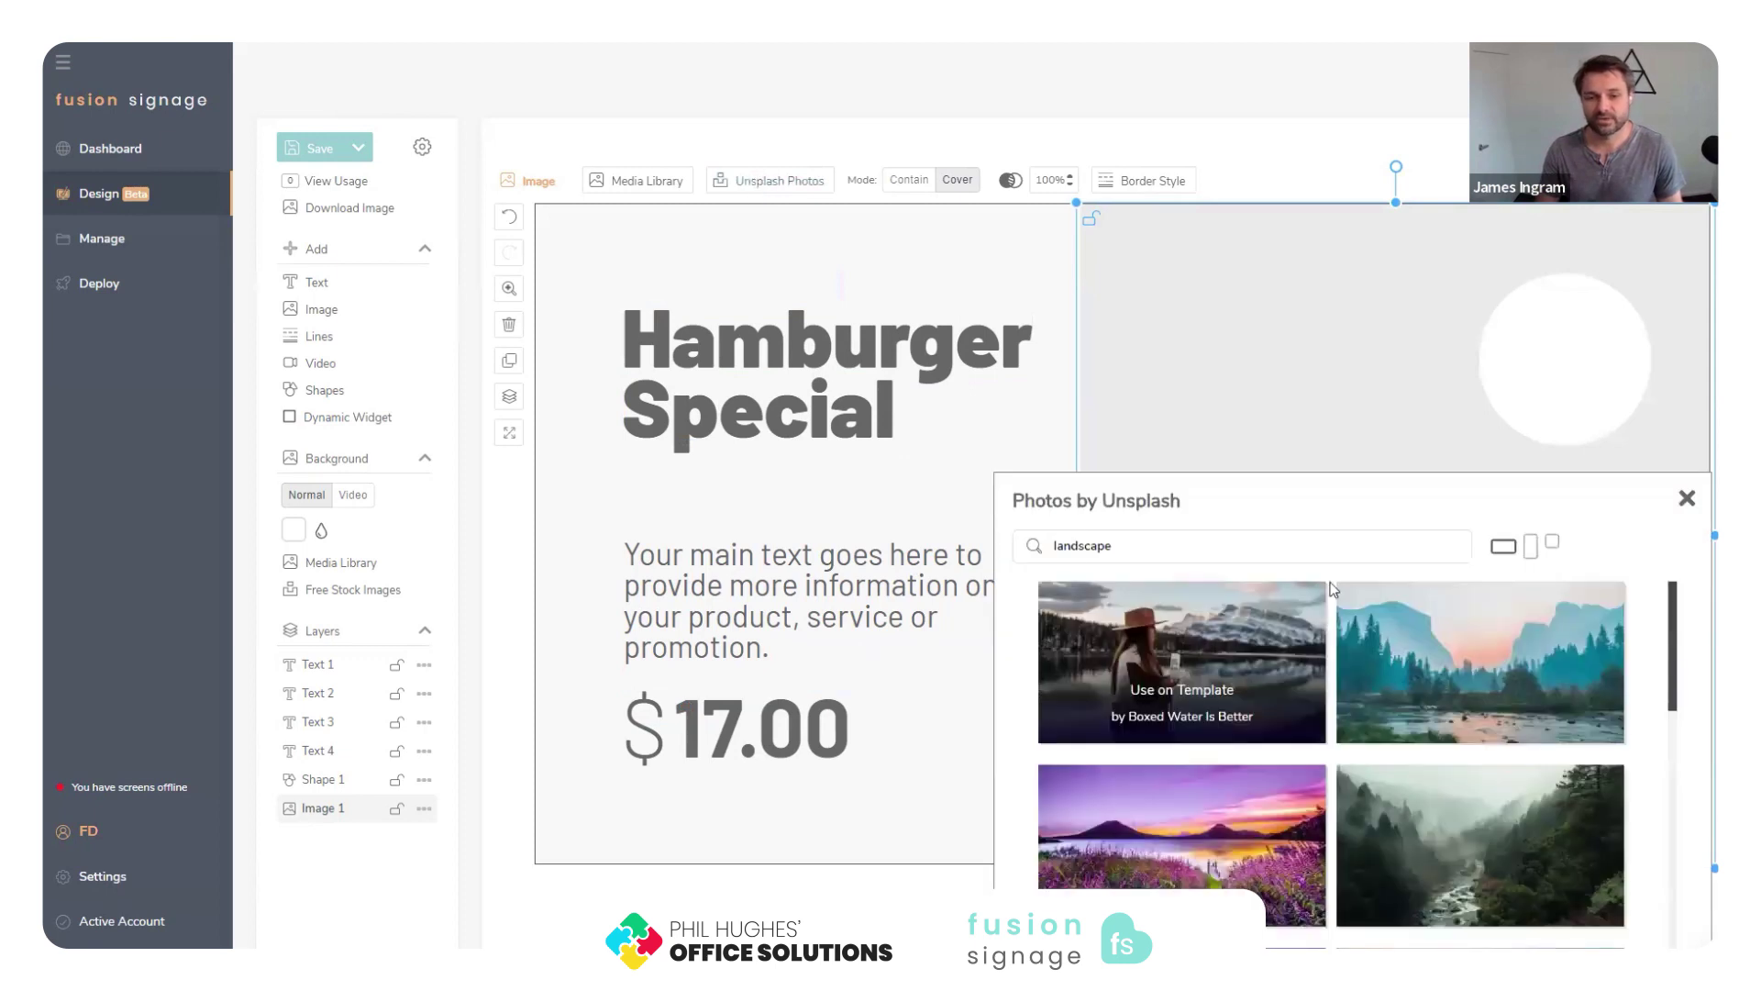
drag(1110, 547, 1015, 544)
text(hambur)
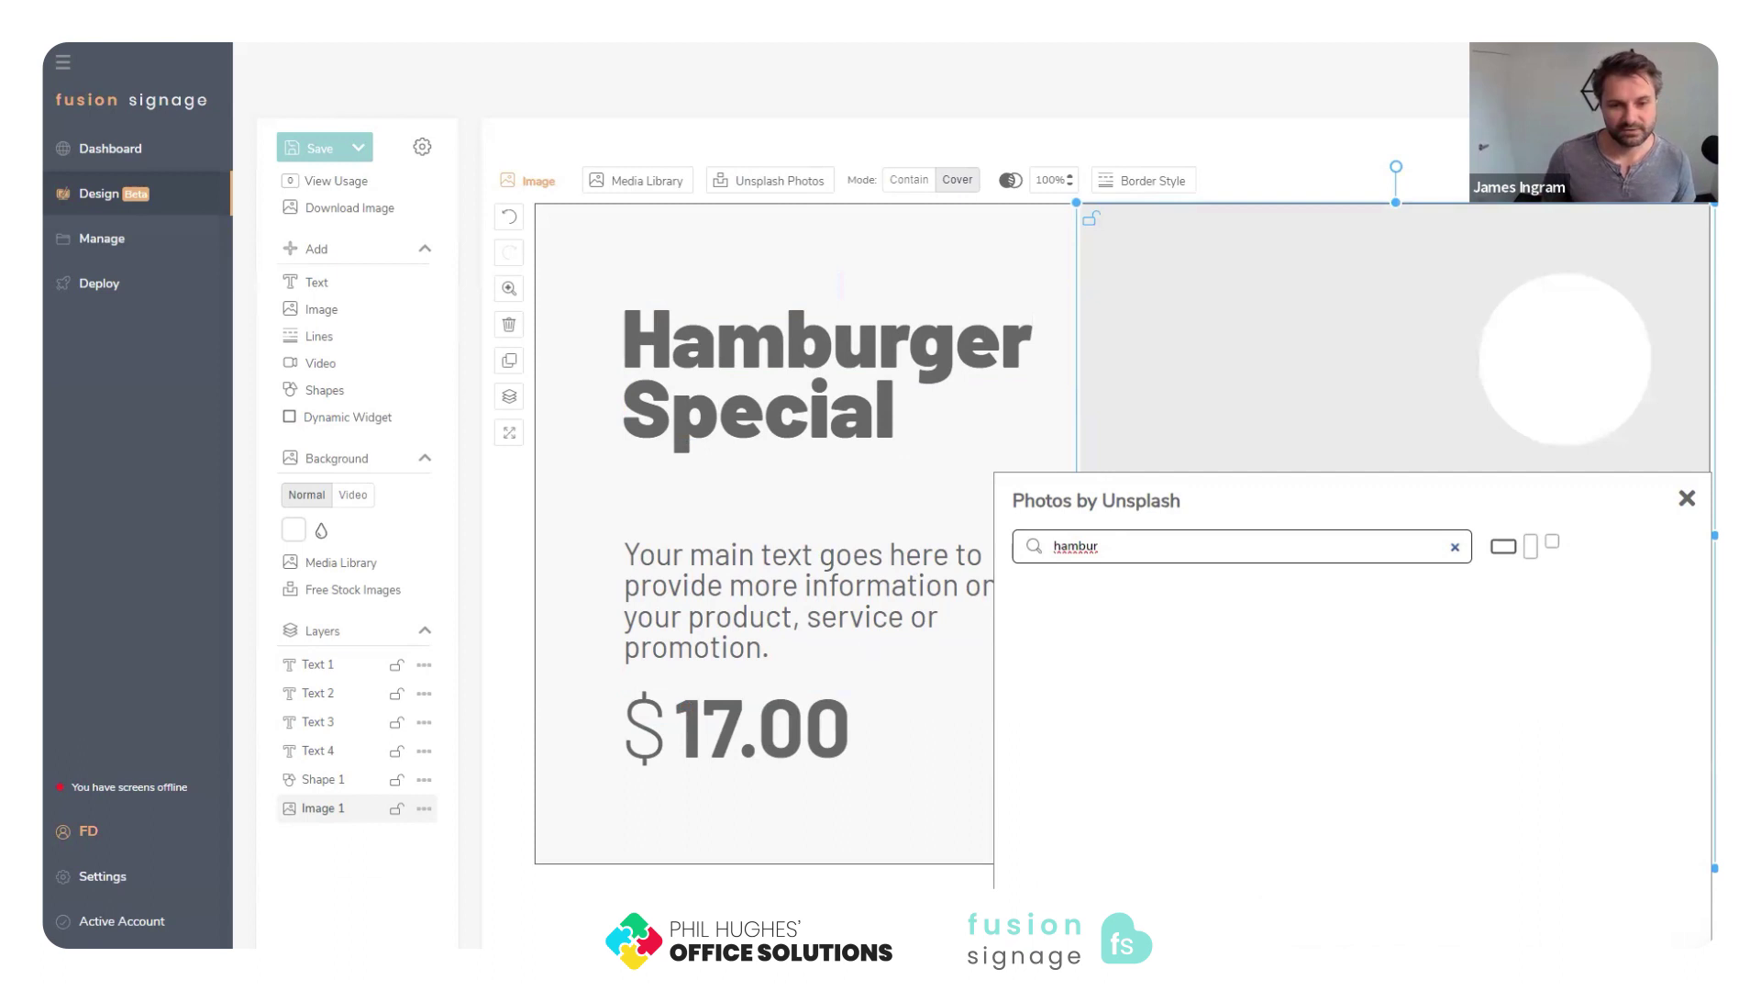
text(er)
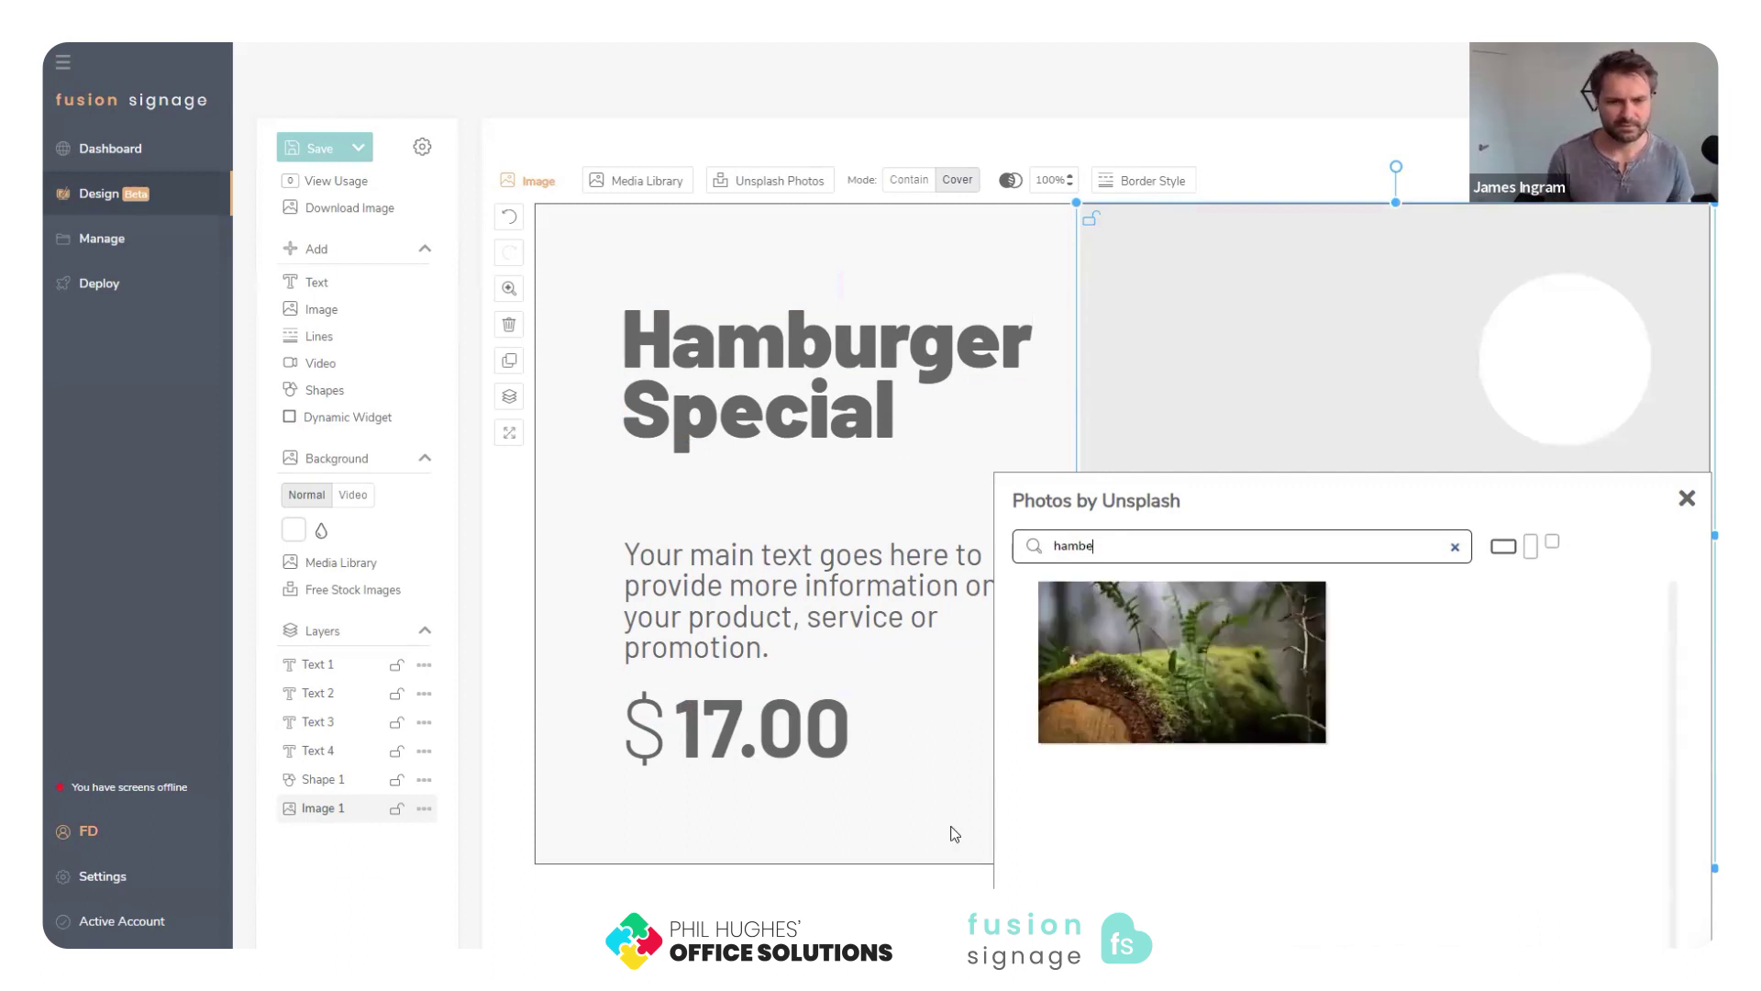
key(BackSpace)
key(BackSpace)
key(BackSpace)
key(BackSpace)
text(h)
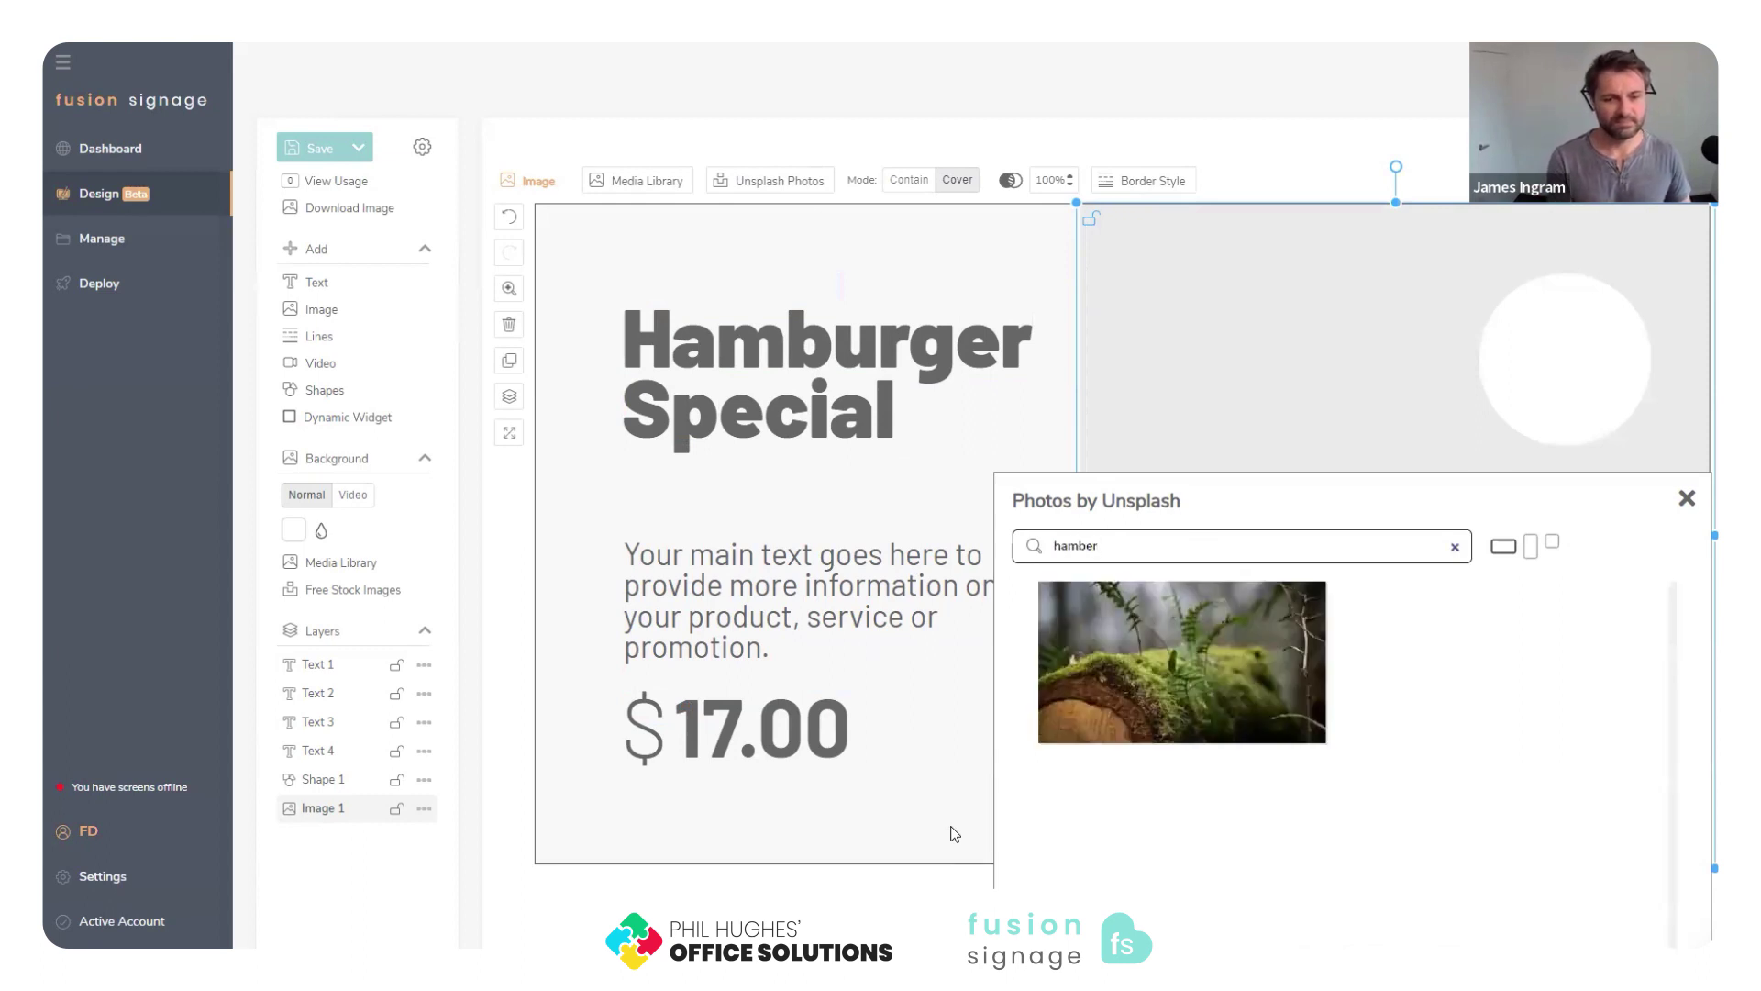
key(BackSpace)
key(BackSpace)
key(BackSpace)
key(BackSpace)
key(BackSpace)
key(BackSpace)
text(pizza)
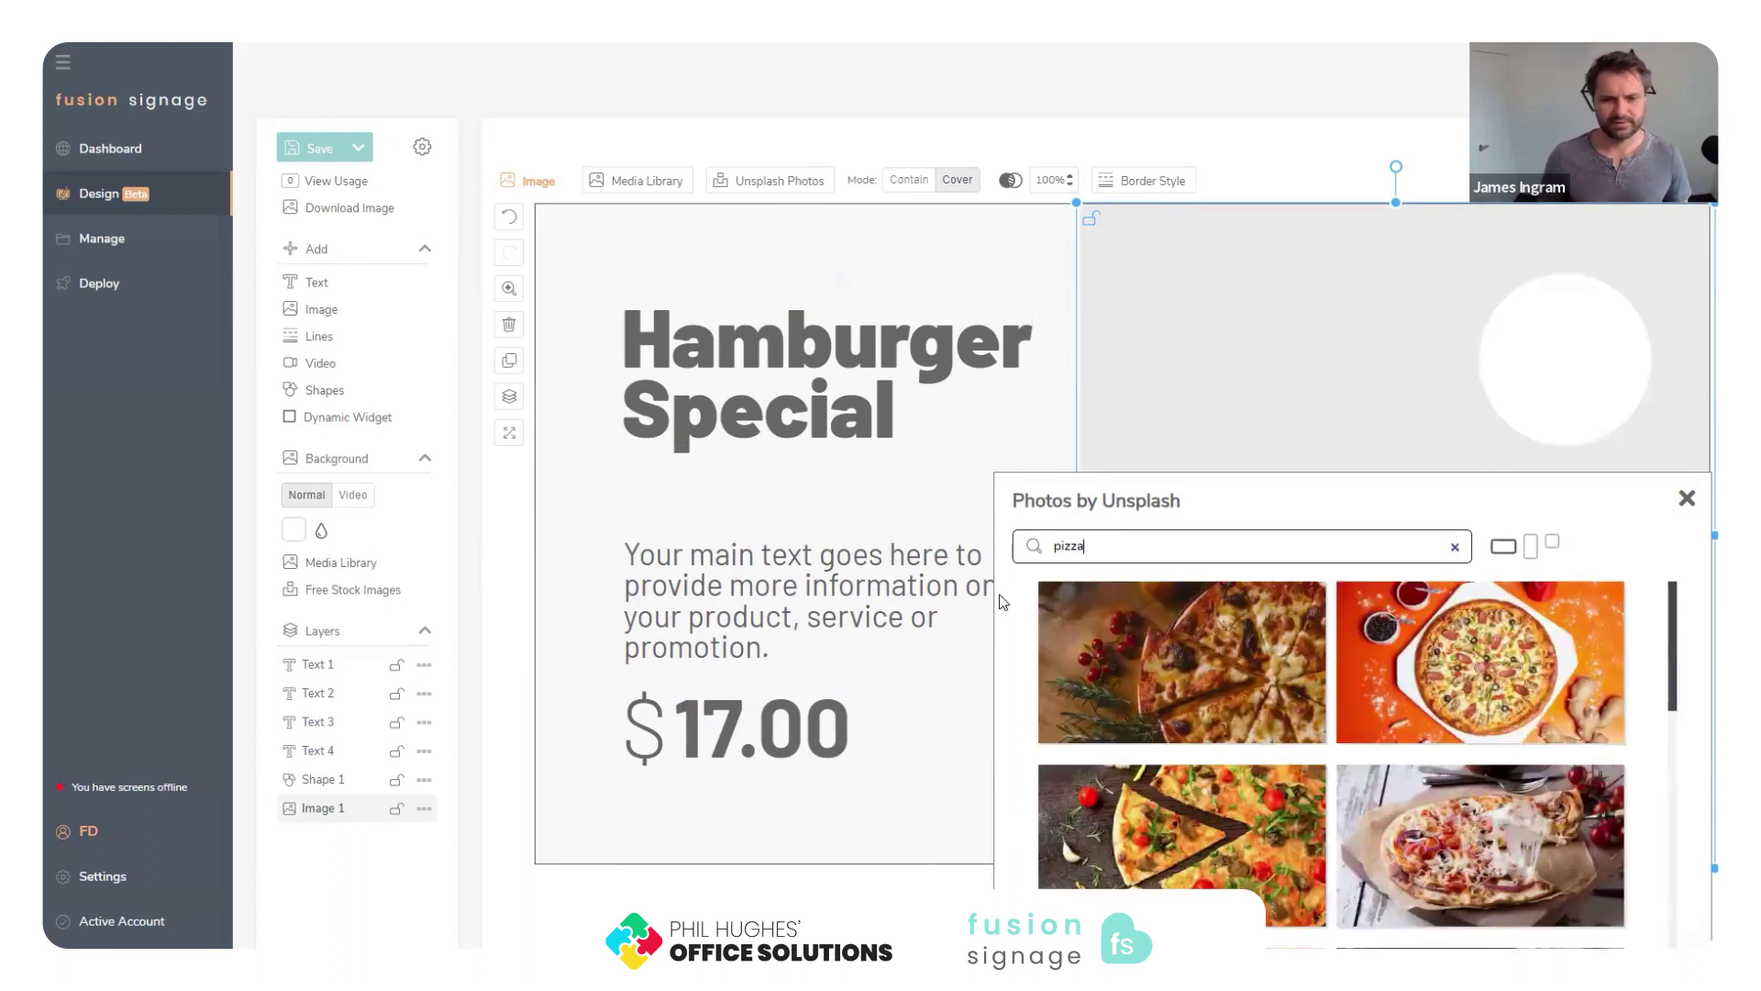
scroll(1430, 739, down, 10)
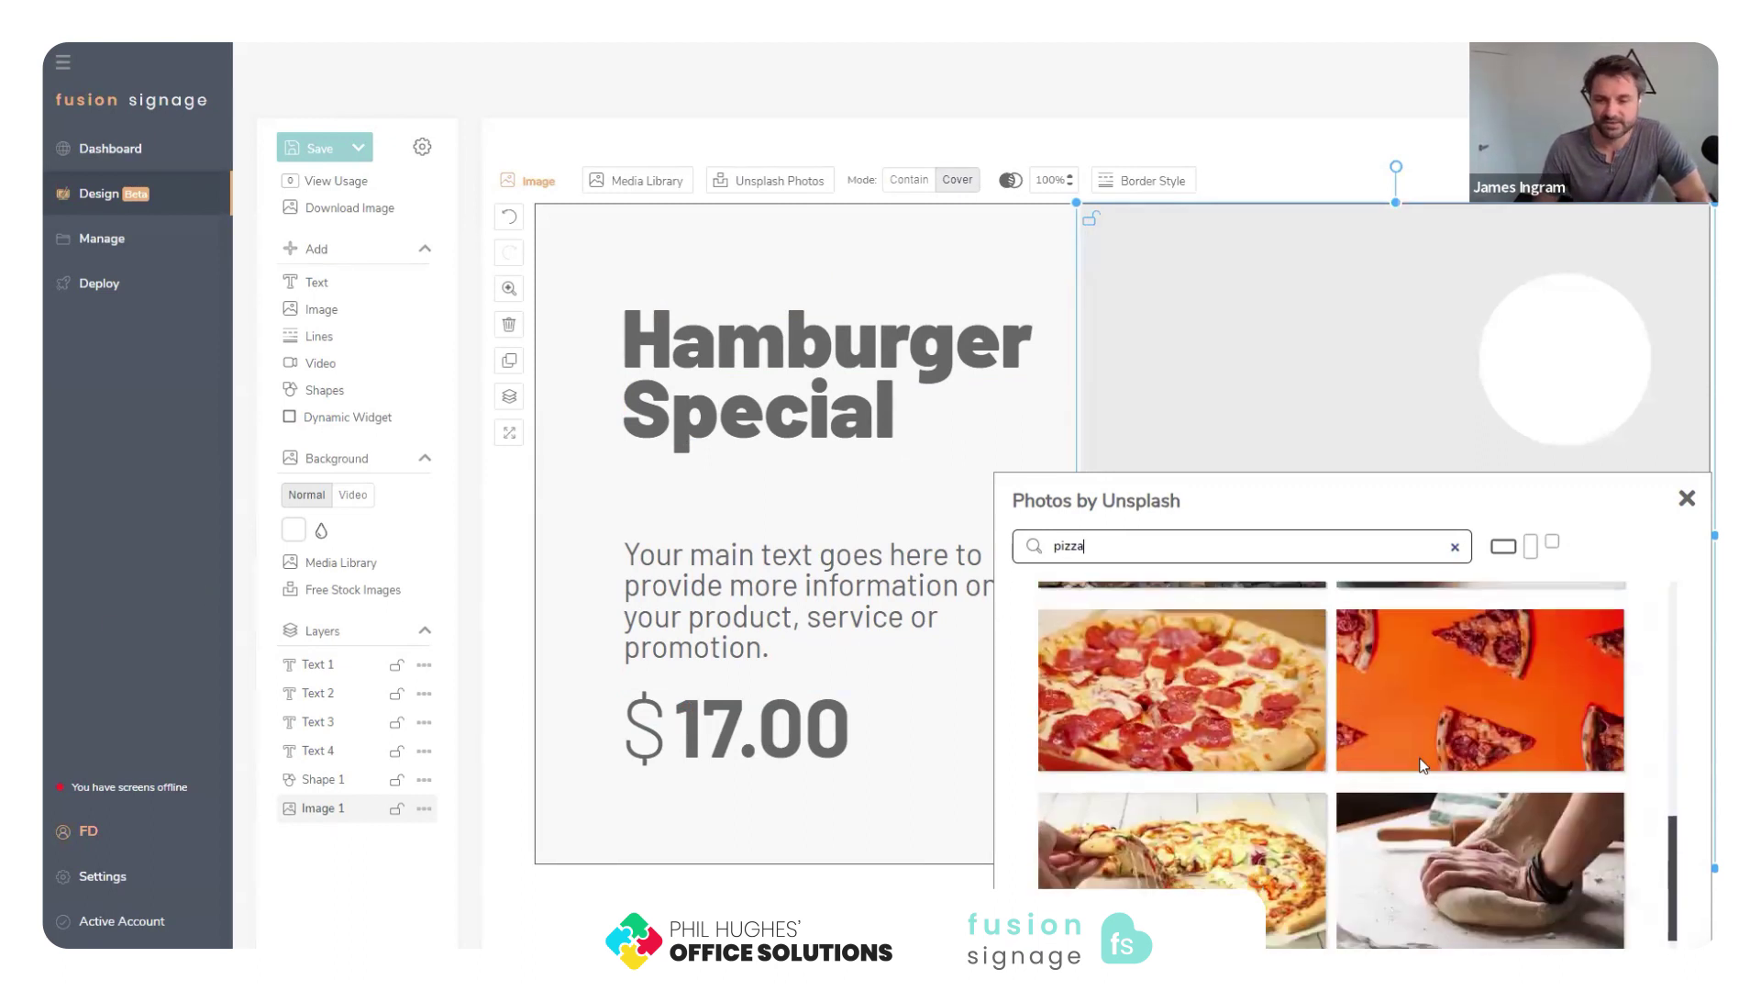
scroll(1279, 776, down, 3)
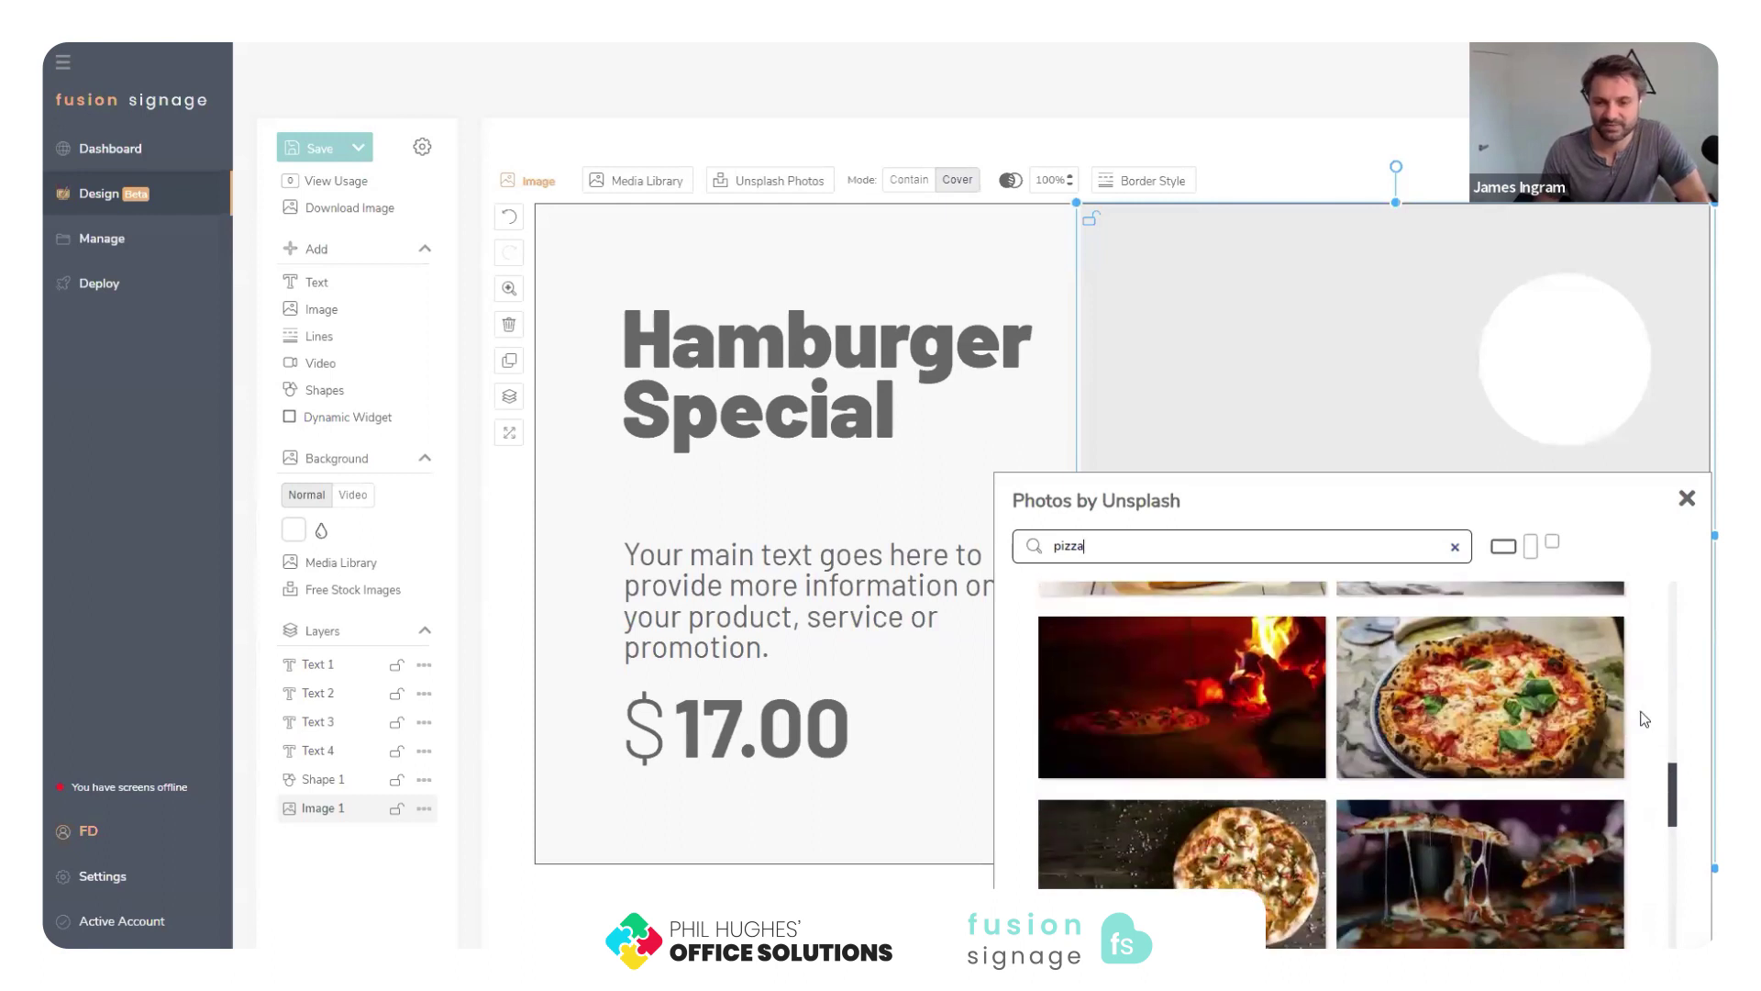
click(1619, 722)
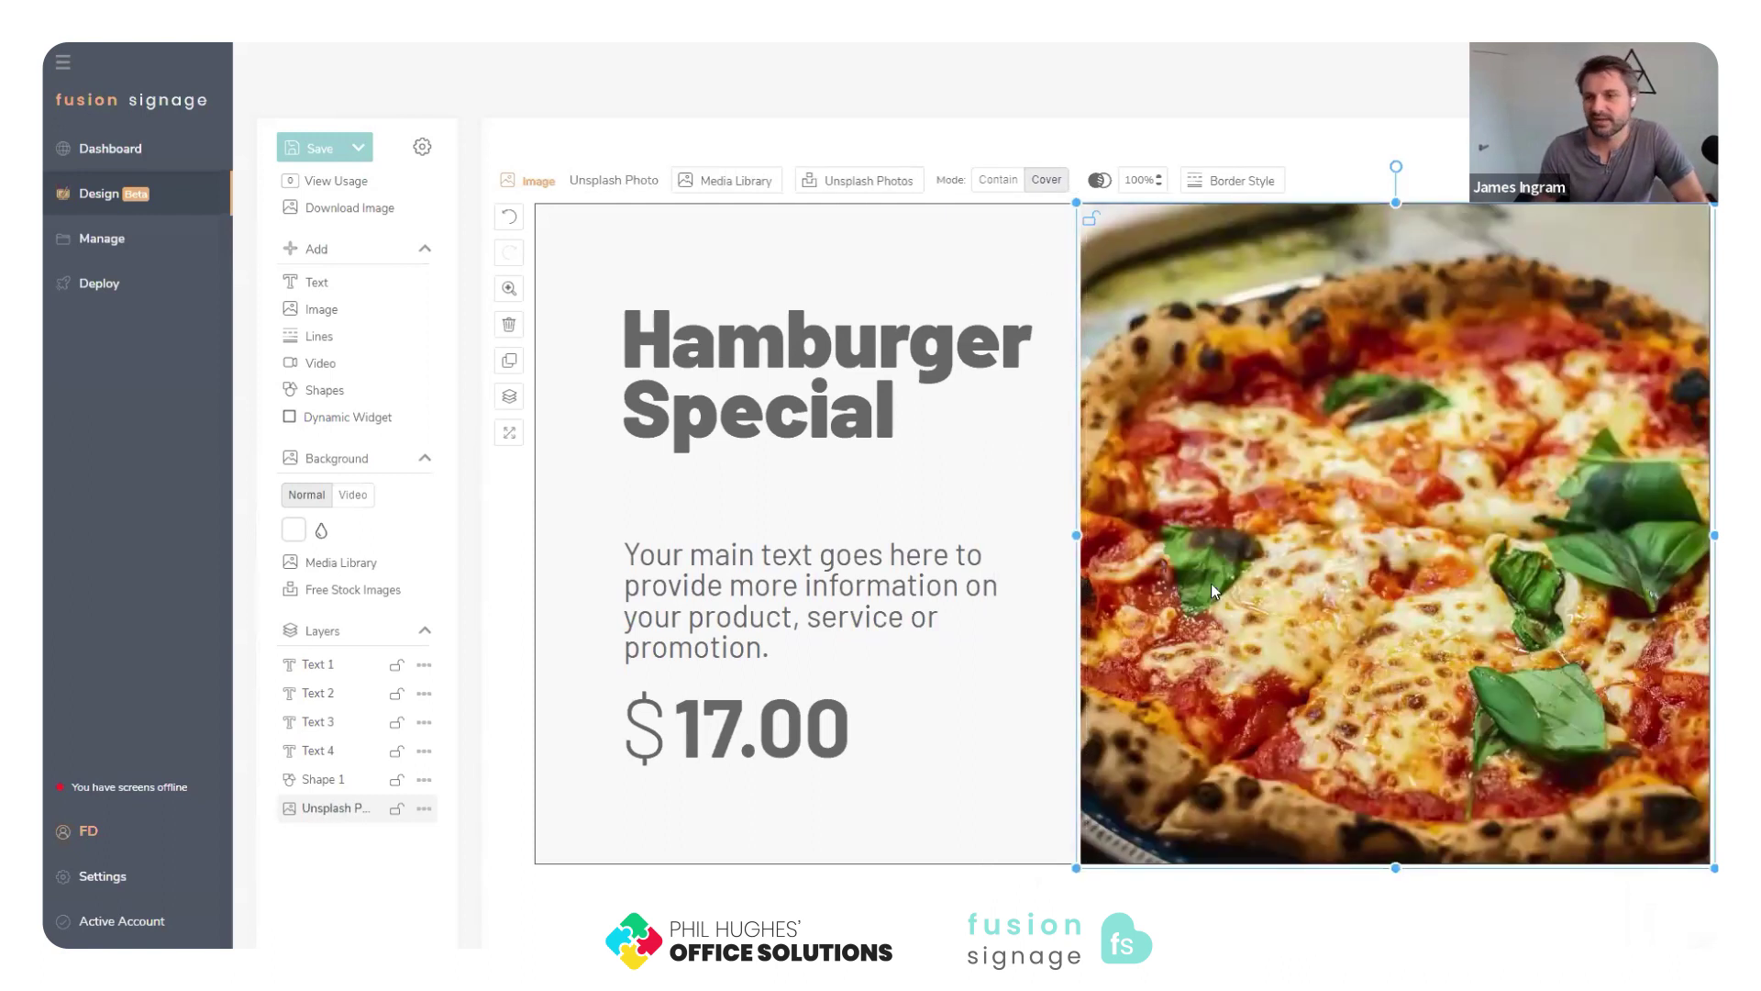
Replace the word Hamburger in the heading with Pizza.
click(791, 378)
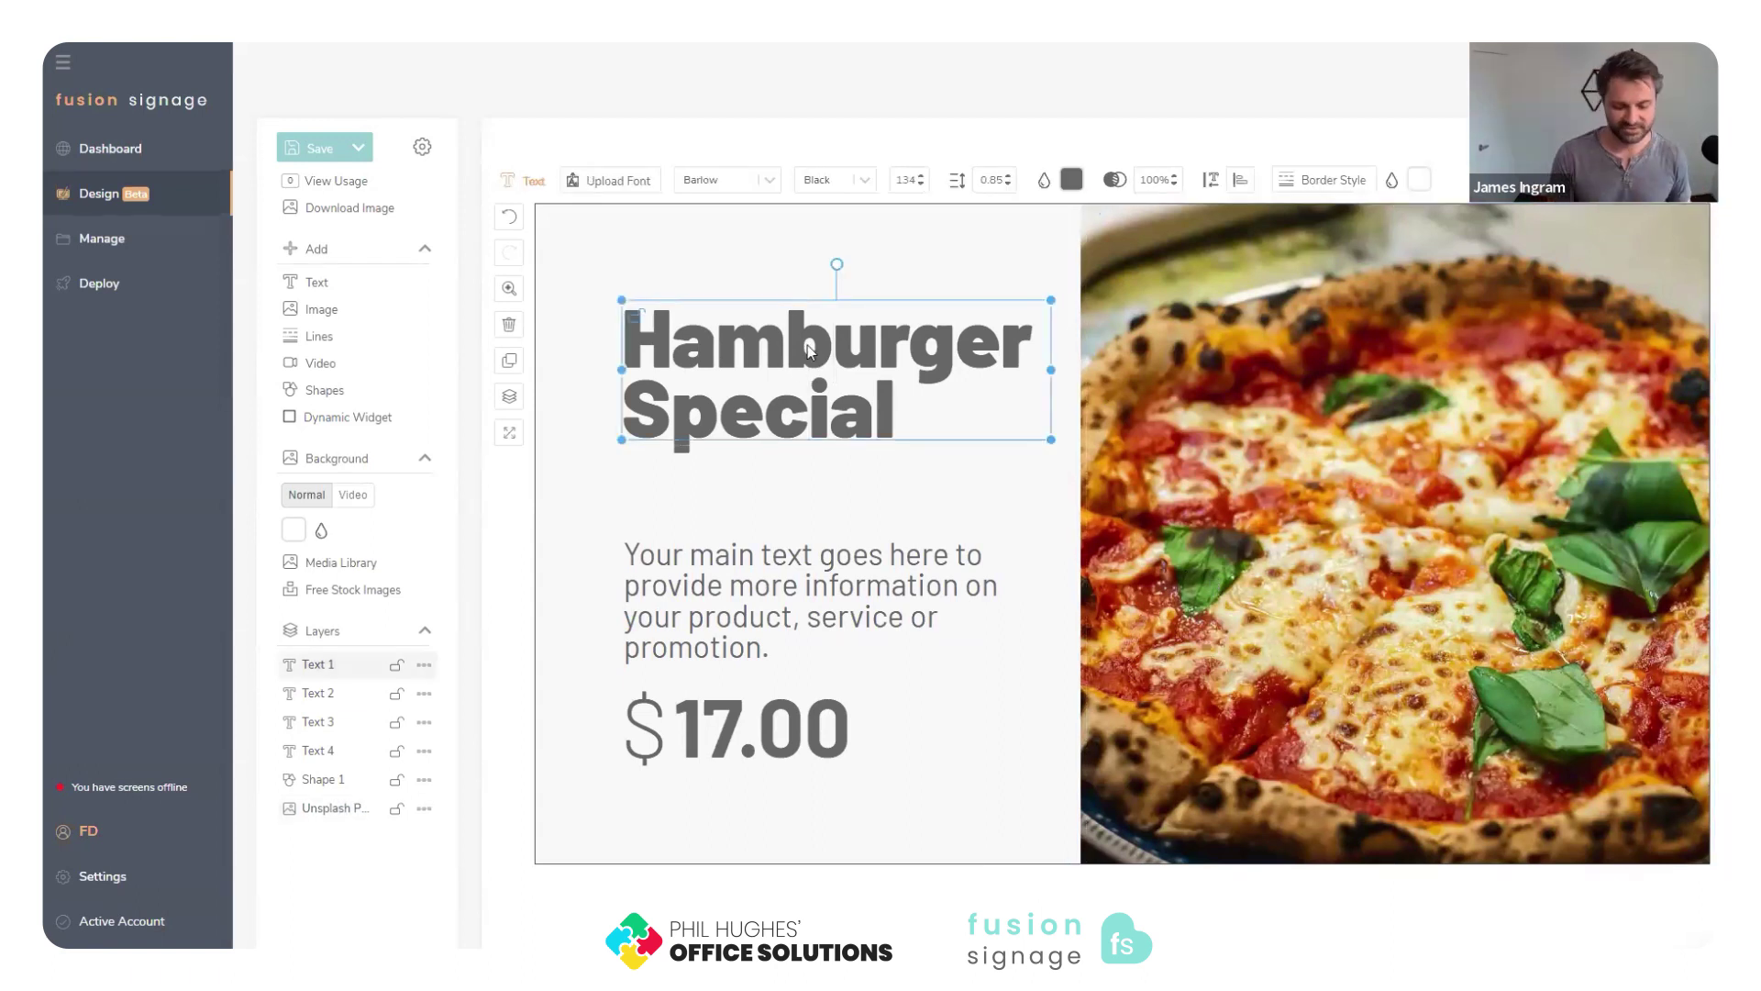
double_click(810, 351)
text(Pizza)
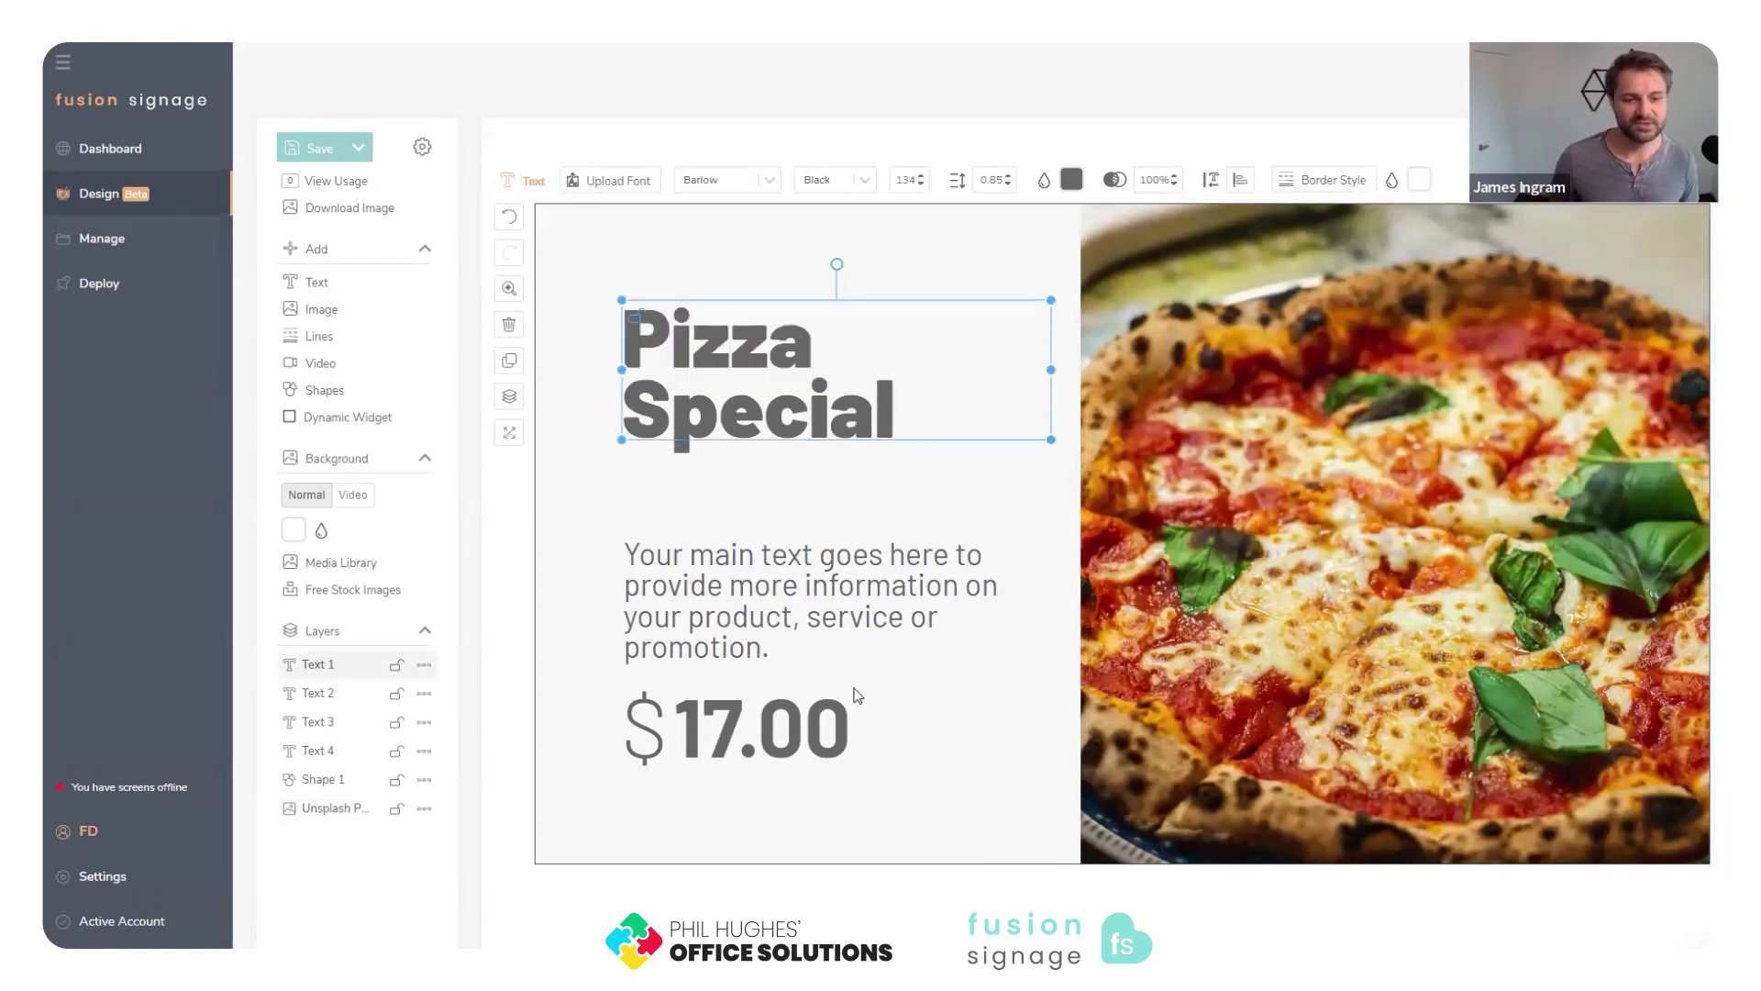
click(864, 715)
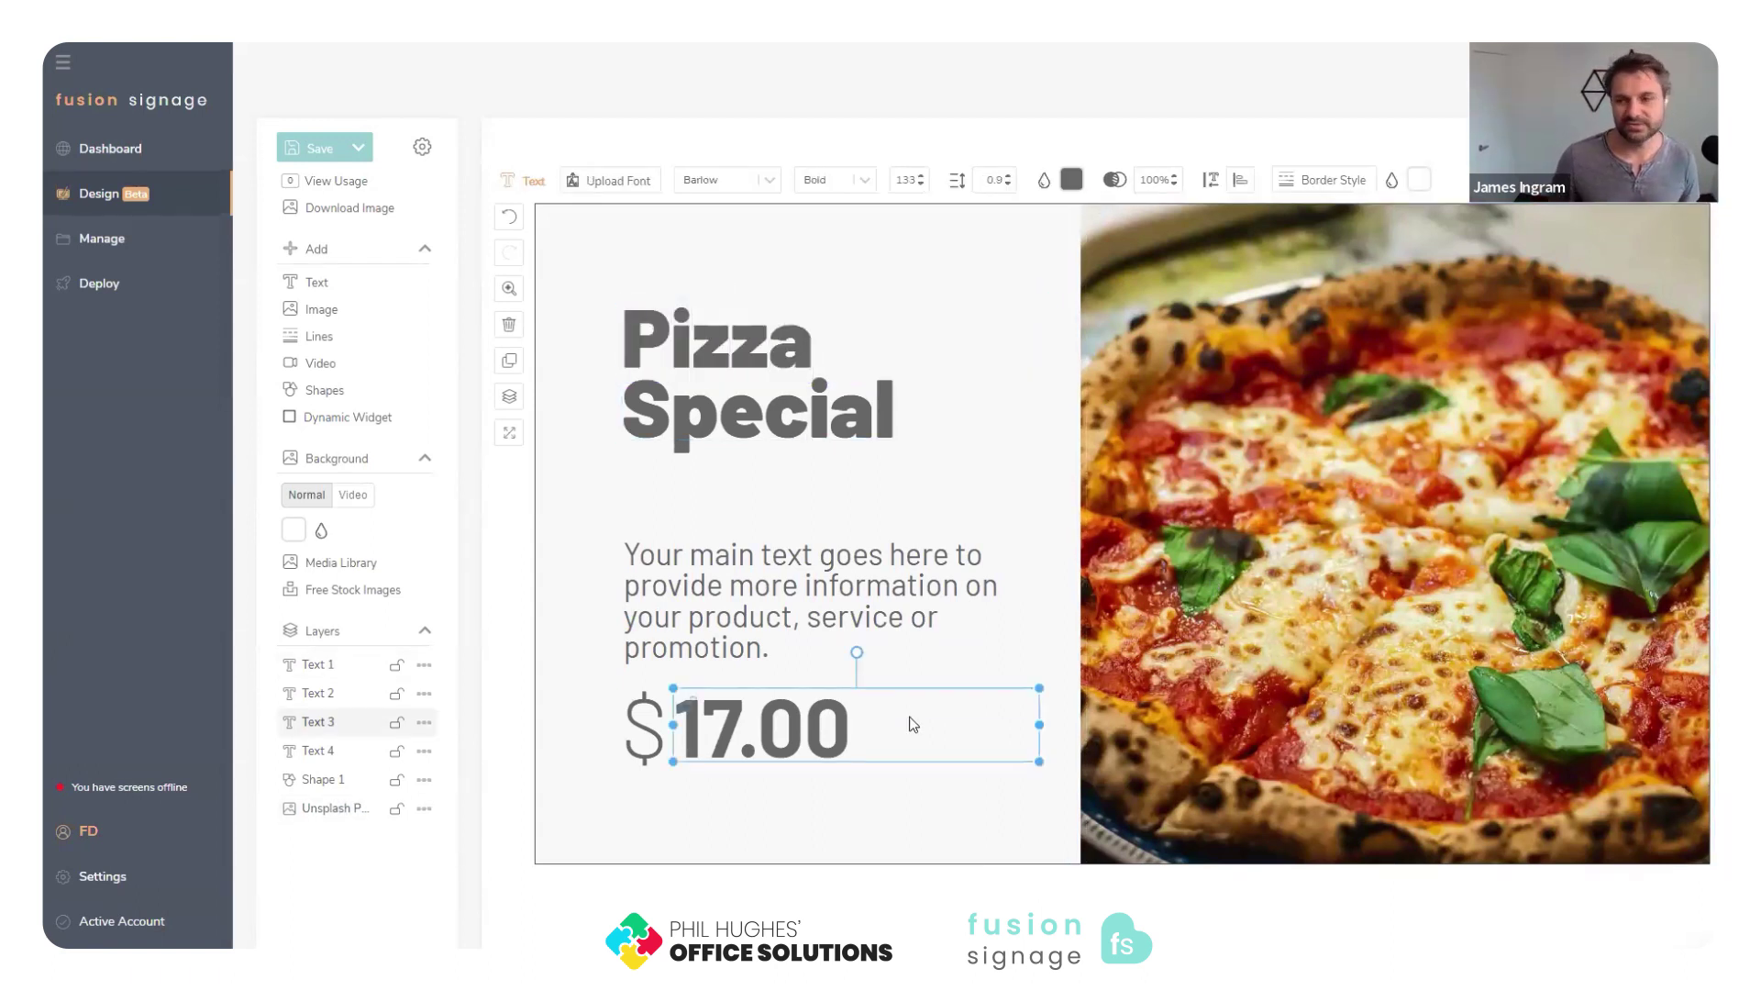
Add an empty video layer, then try a clock widget and delete it.
click(319, 365)
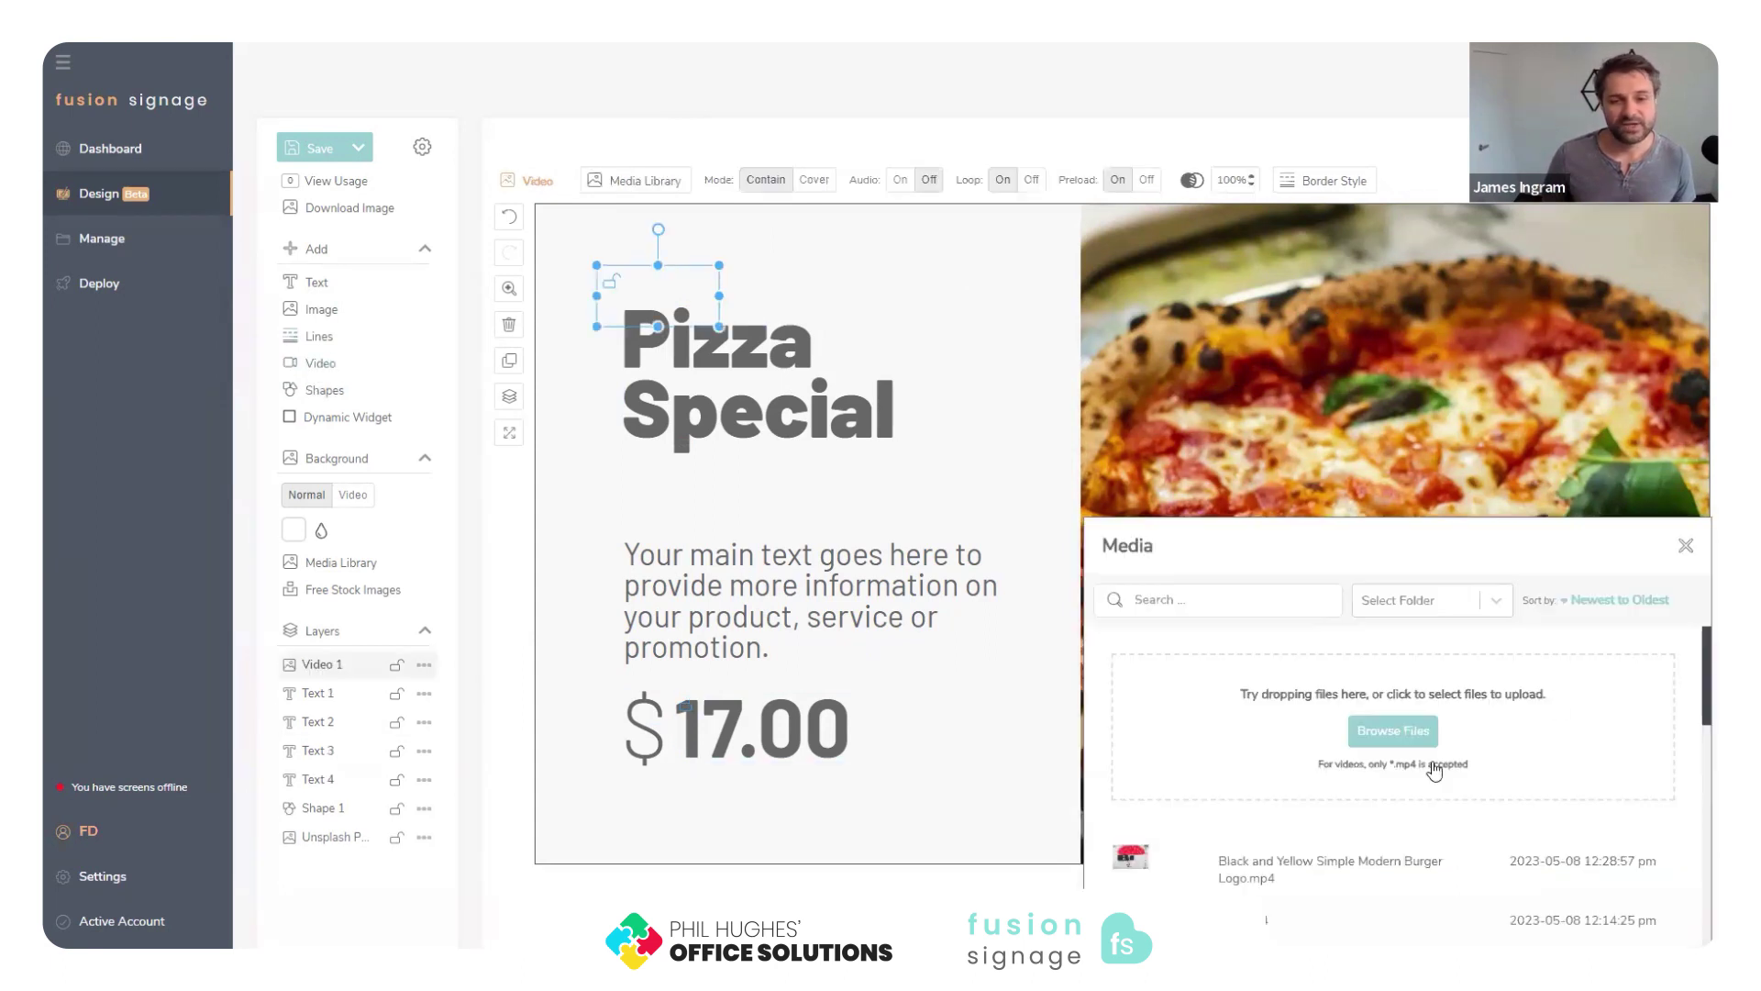
click(1686, 545)
click(315, 419)
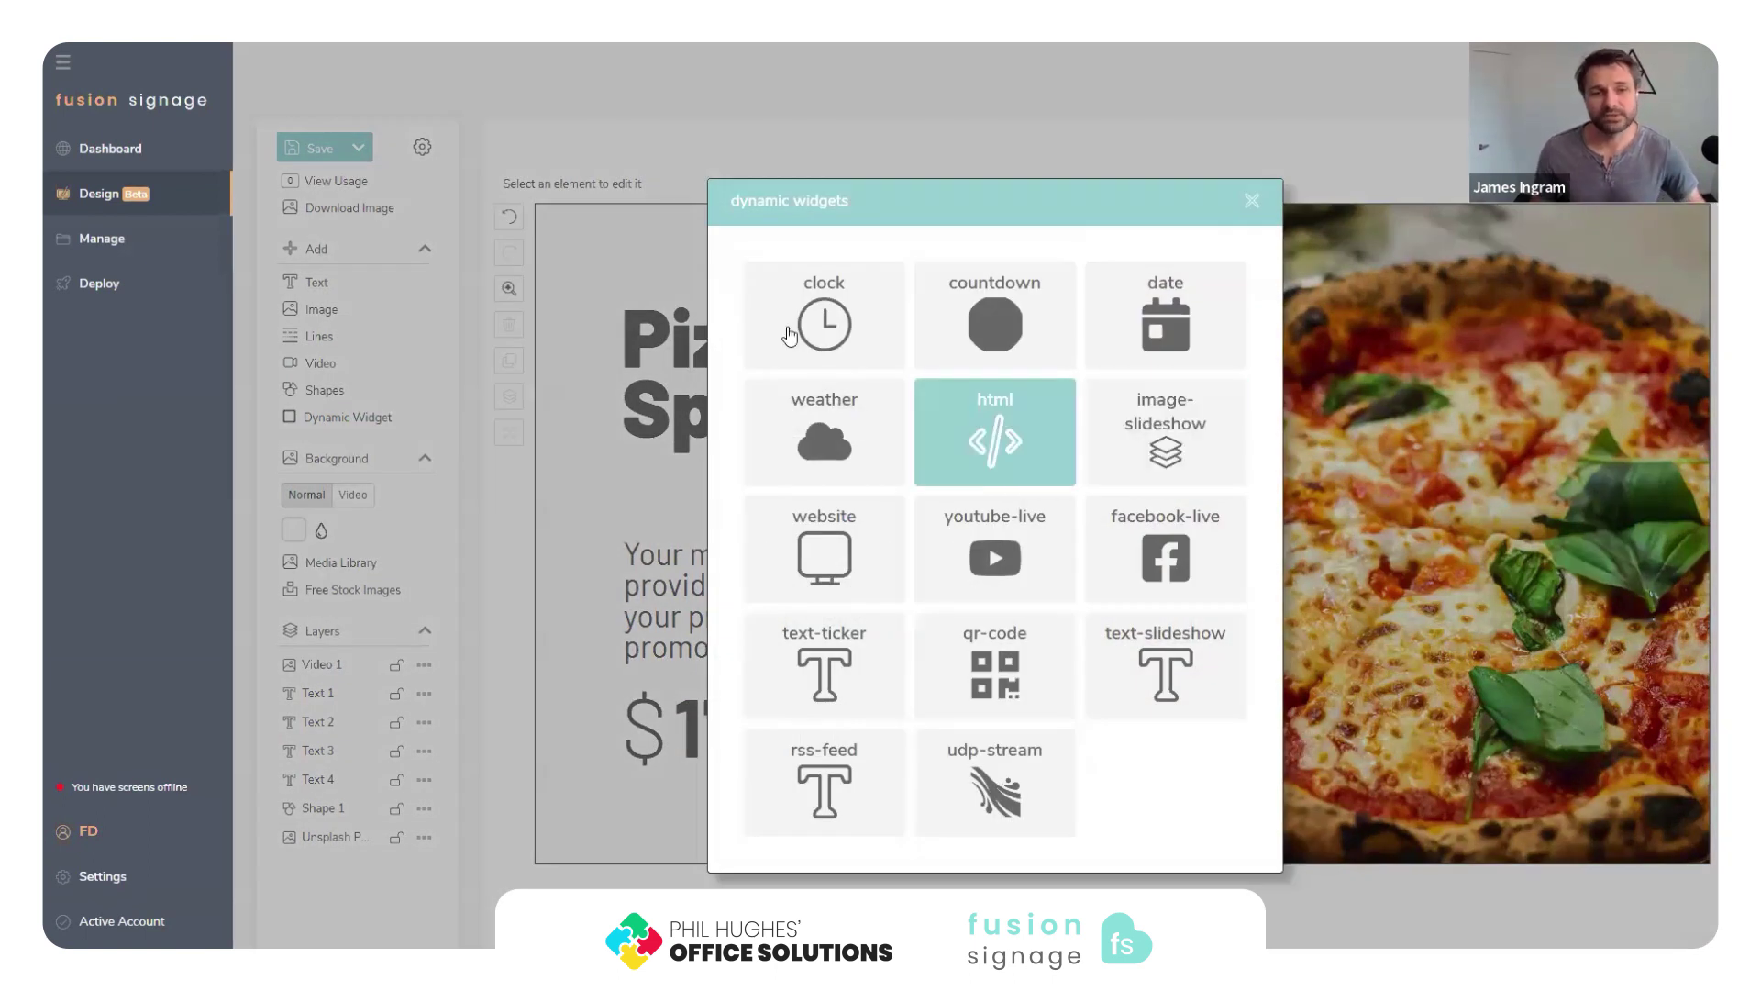
click(793, 317)
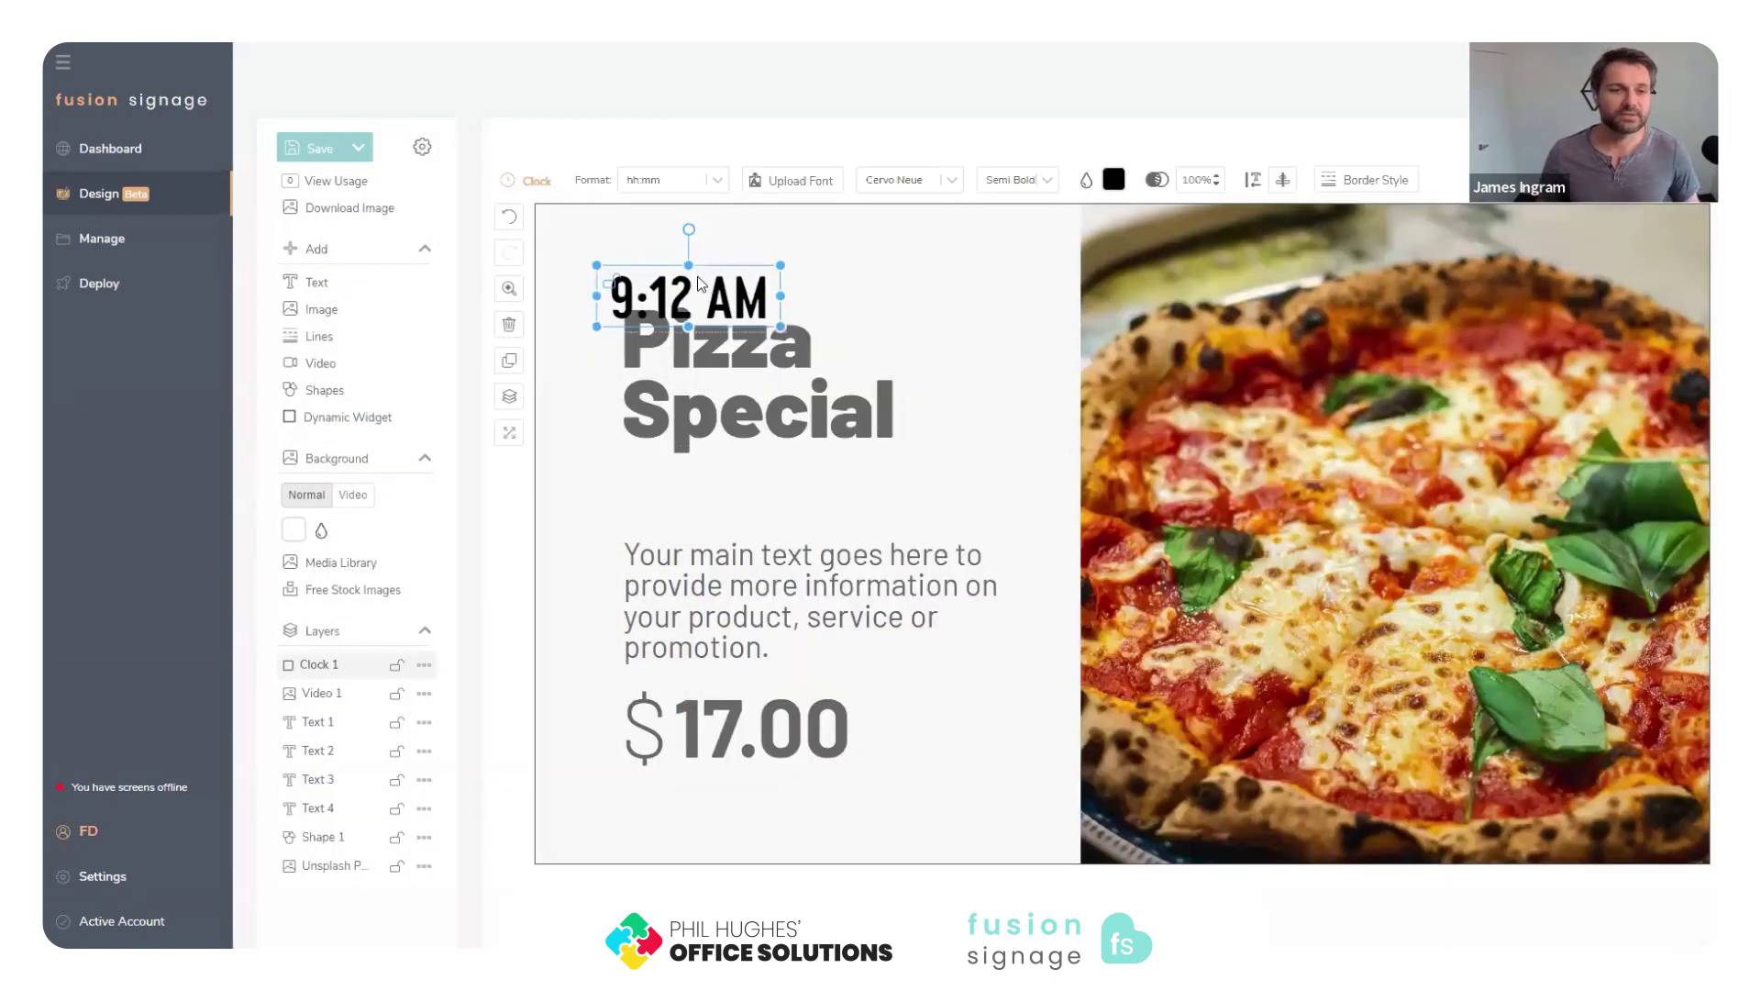
drag(635, 307, 1555, 266)
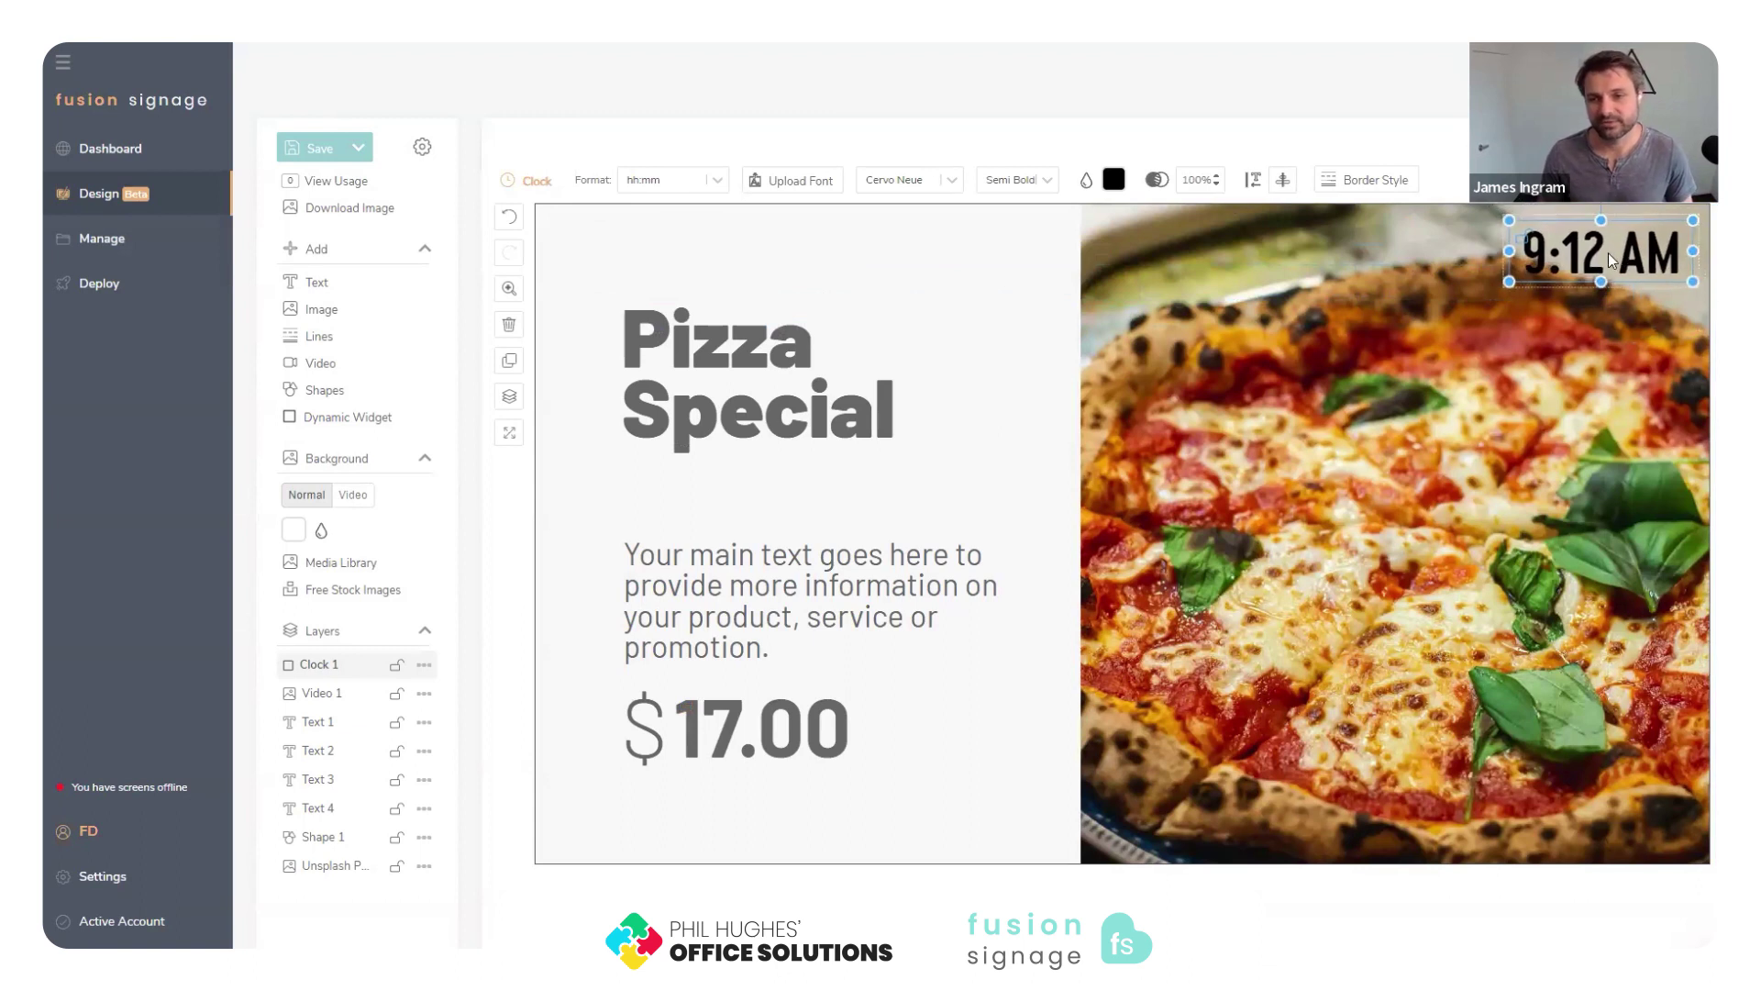
key(Delete)
Try a countdown widget, delete it, and close the dynamic widgets list.
click(348, 416)
click(1054, 330)
drag(775, 316, 1000, 289)
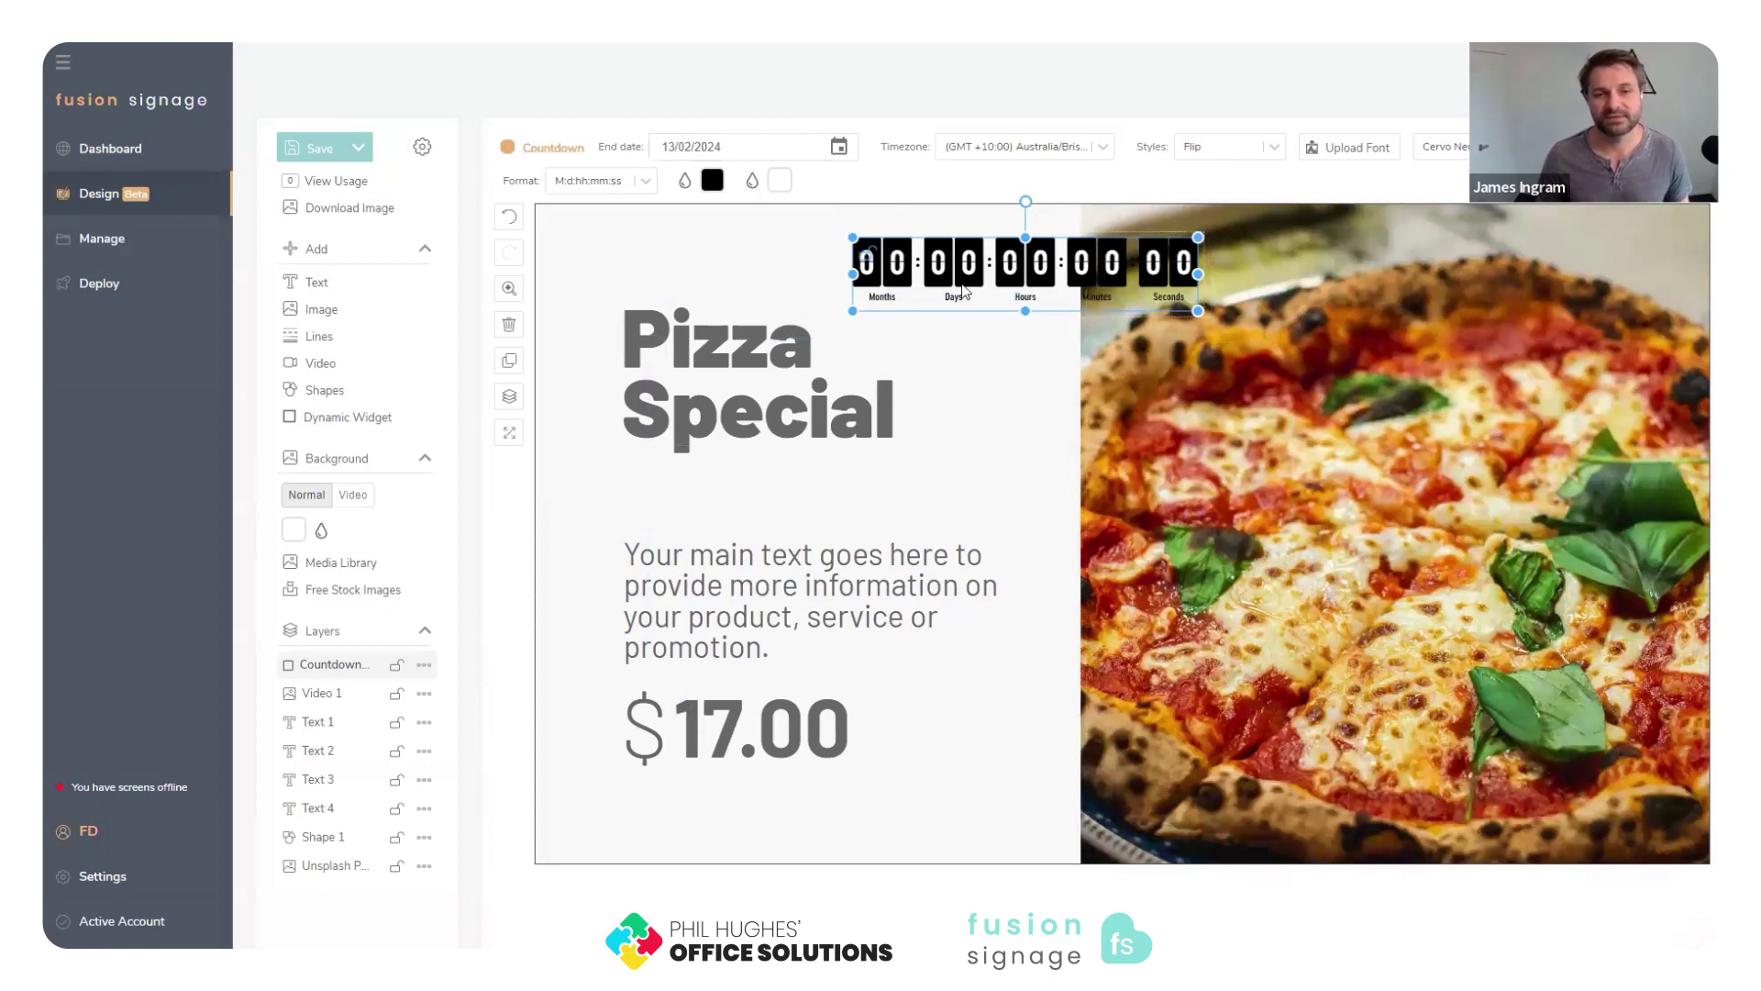
key(Delete)
click(348, 417)
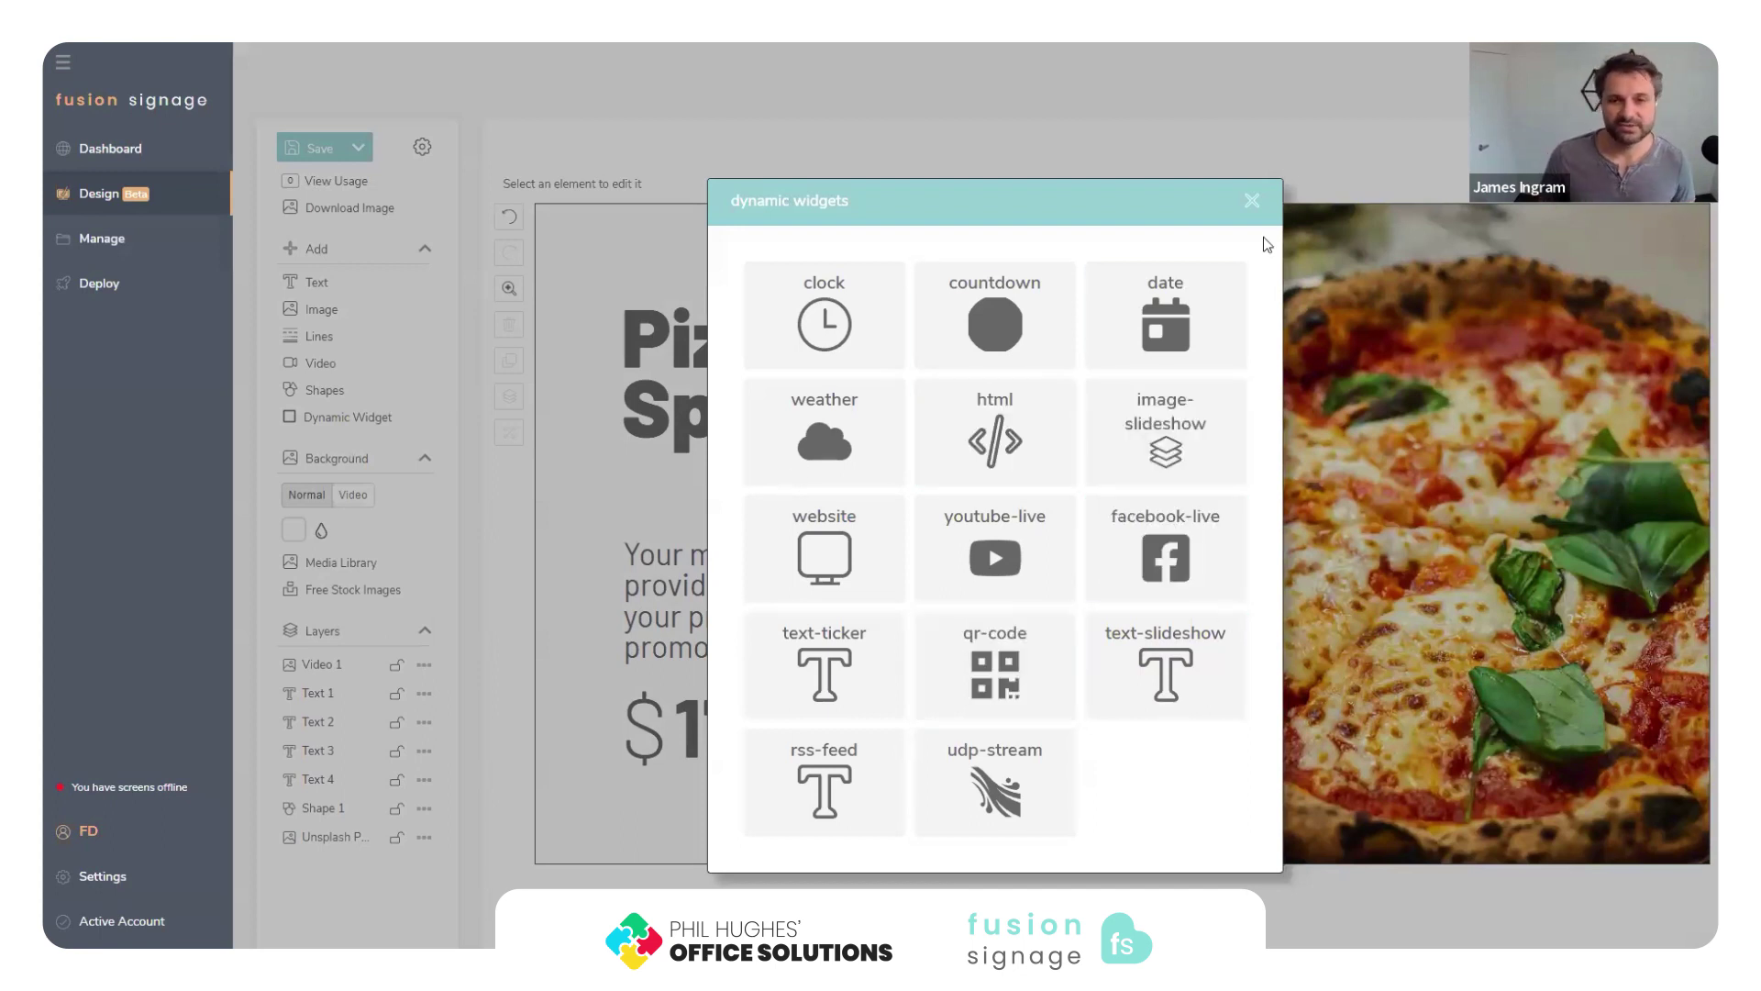
click(1252, 202)
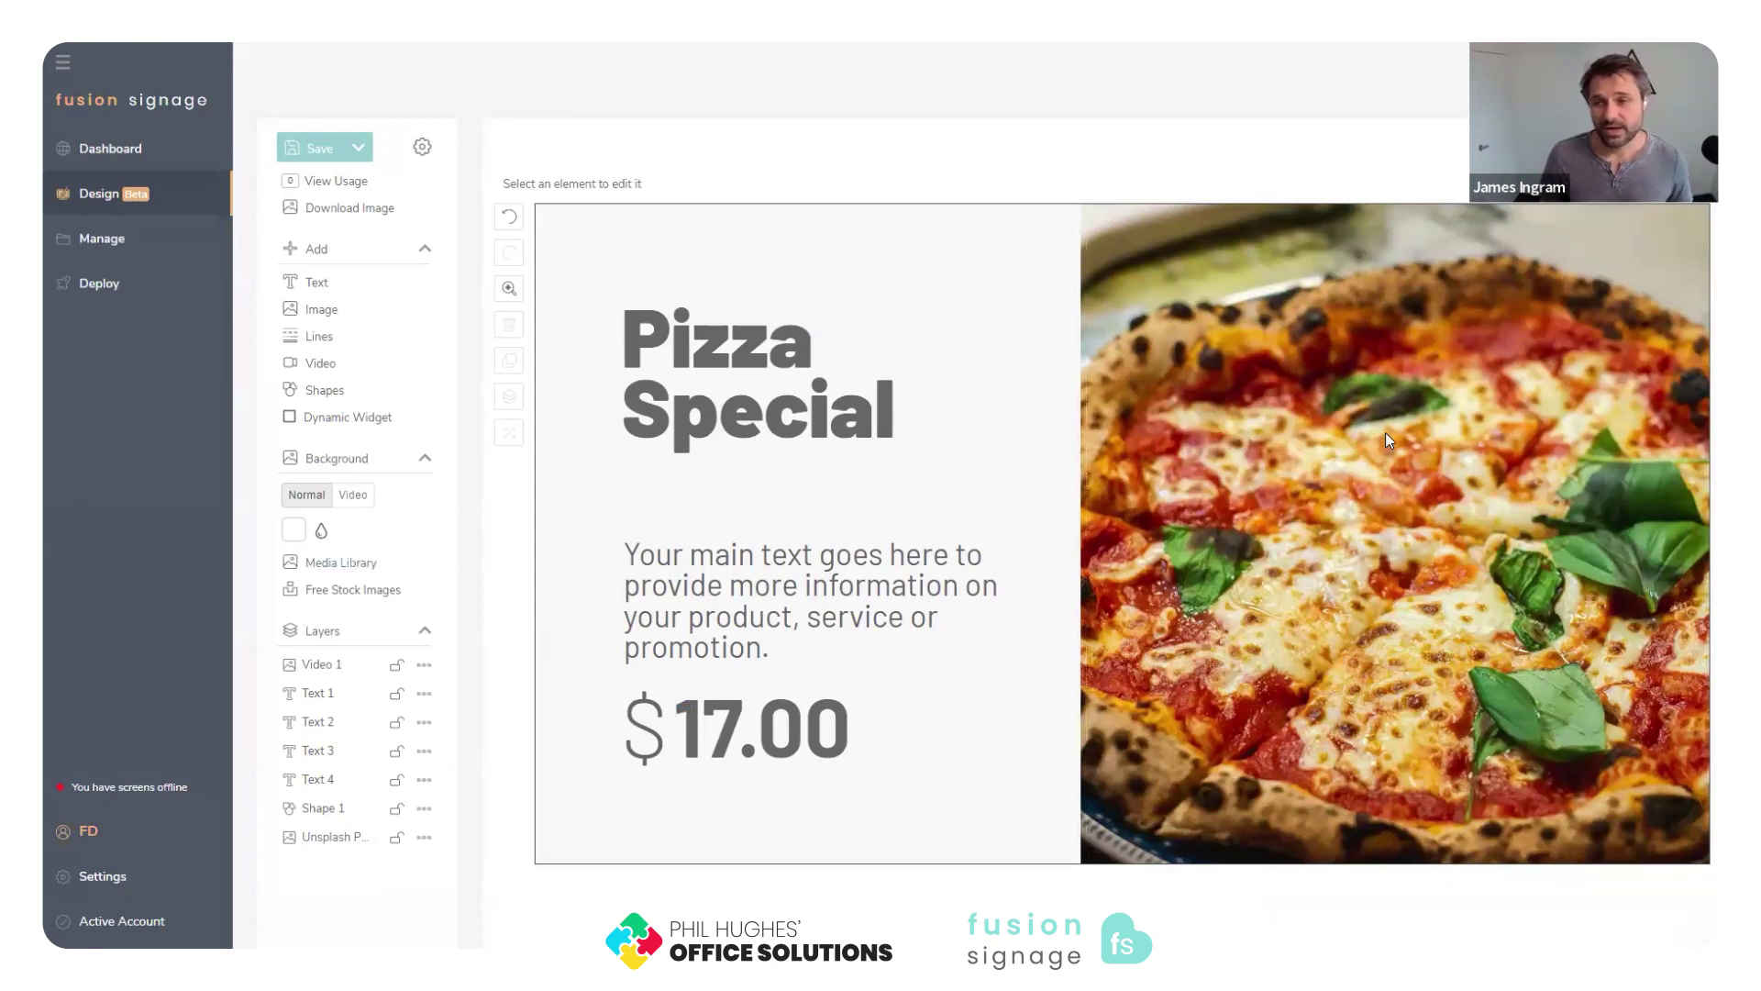
Save the design with the name Pizza, choosing Demo as the folder.
click(317, 149)
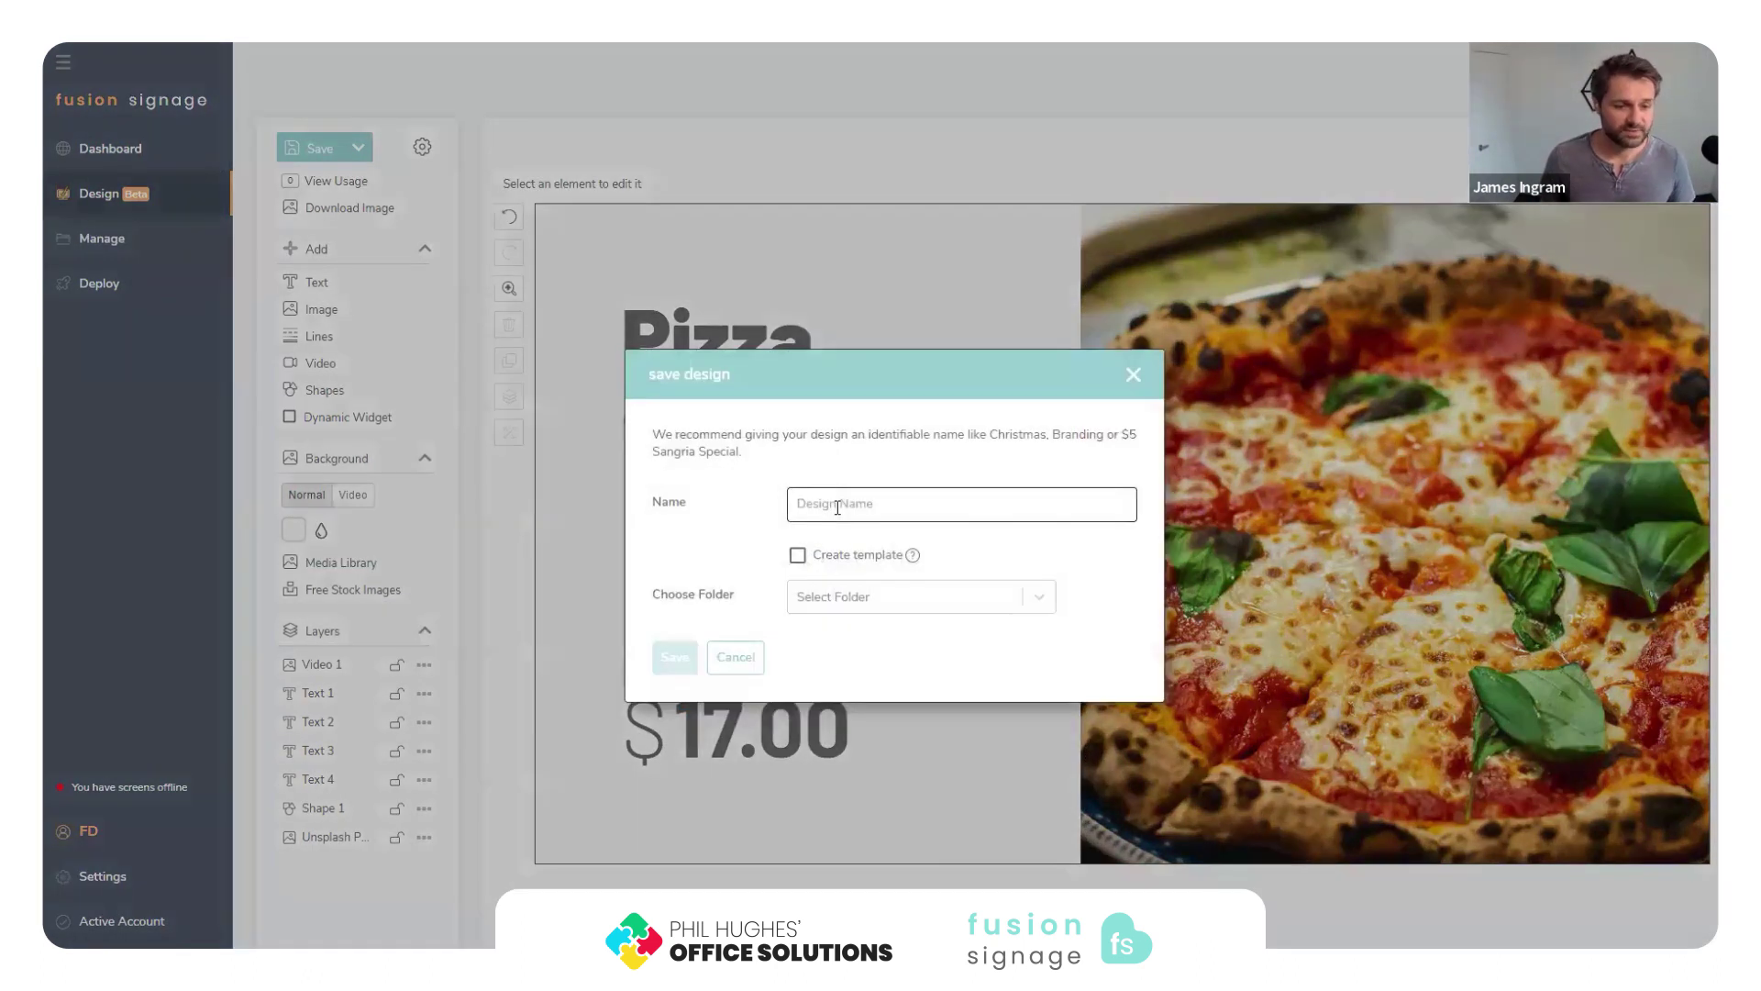
click(838, 508)
text(Pizza)
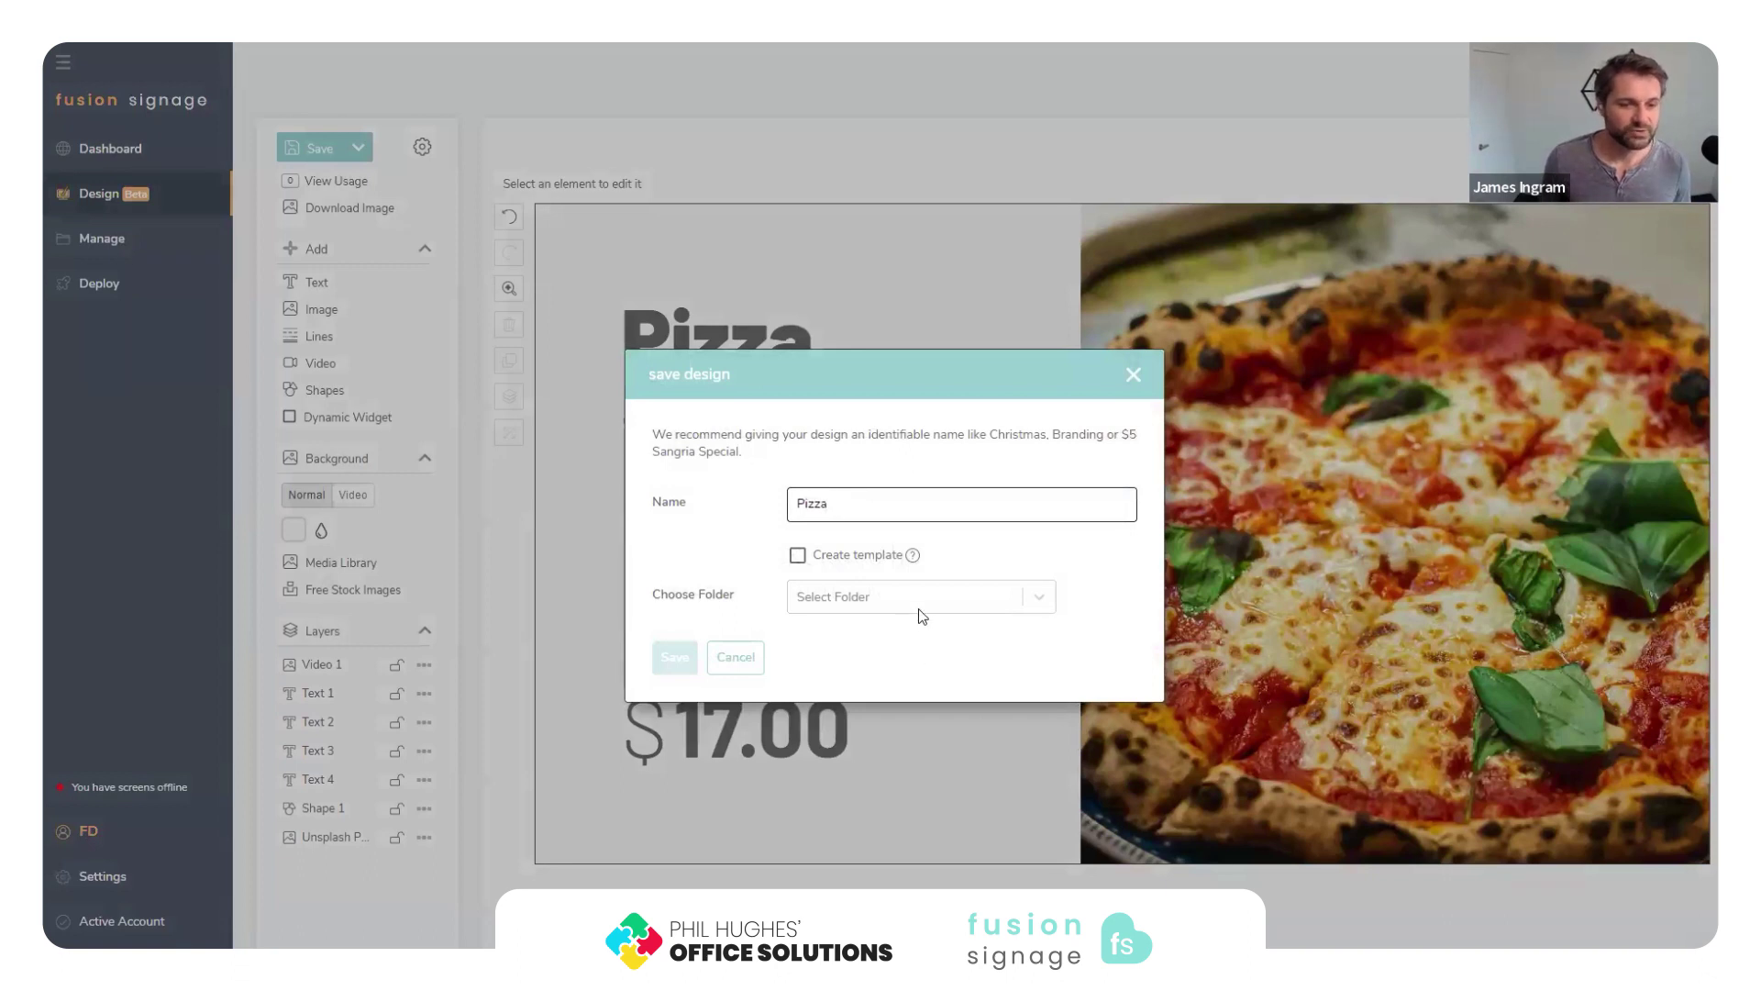
click(918, 610)
click(839, 674)
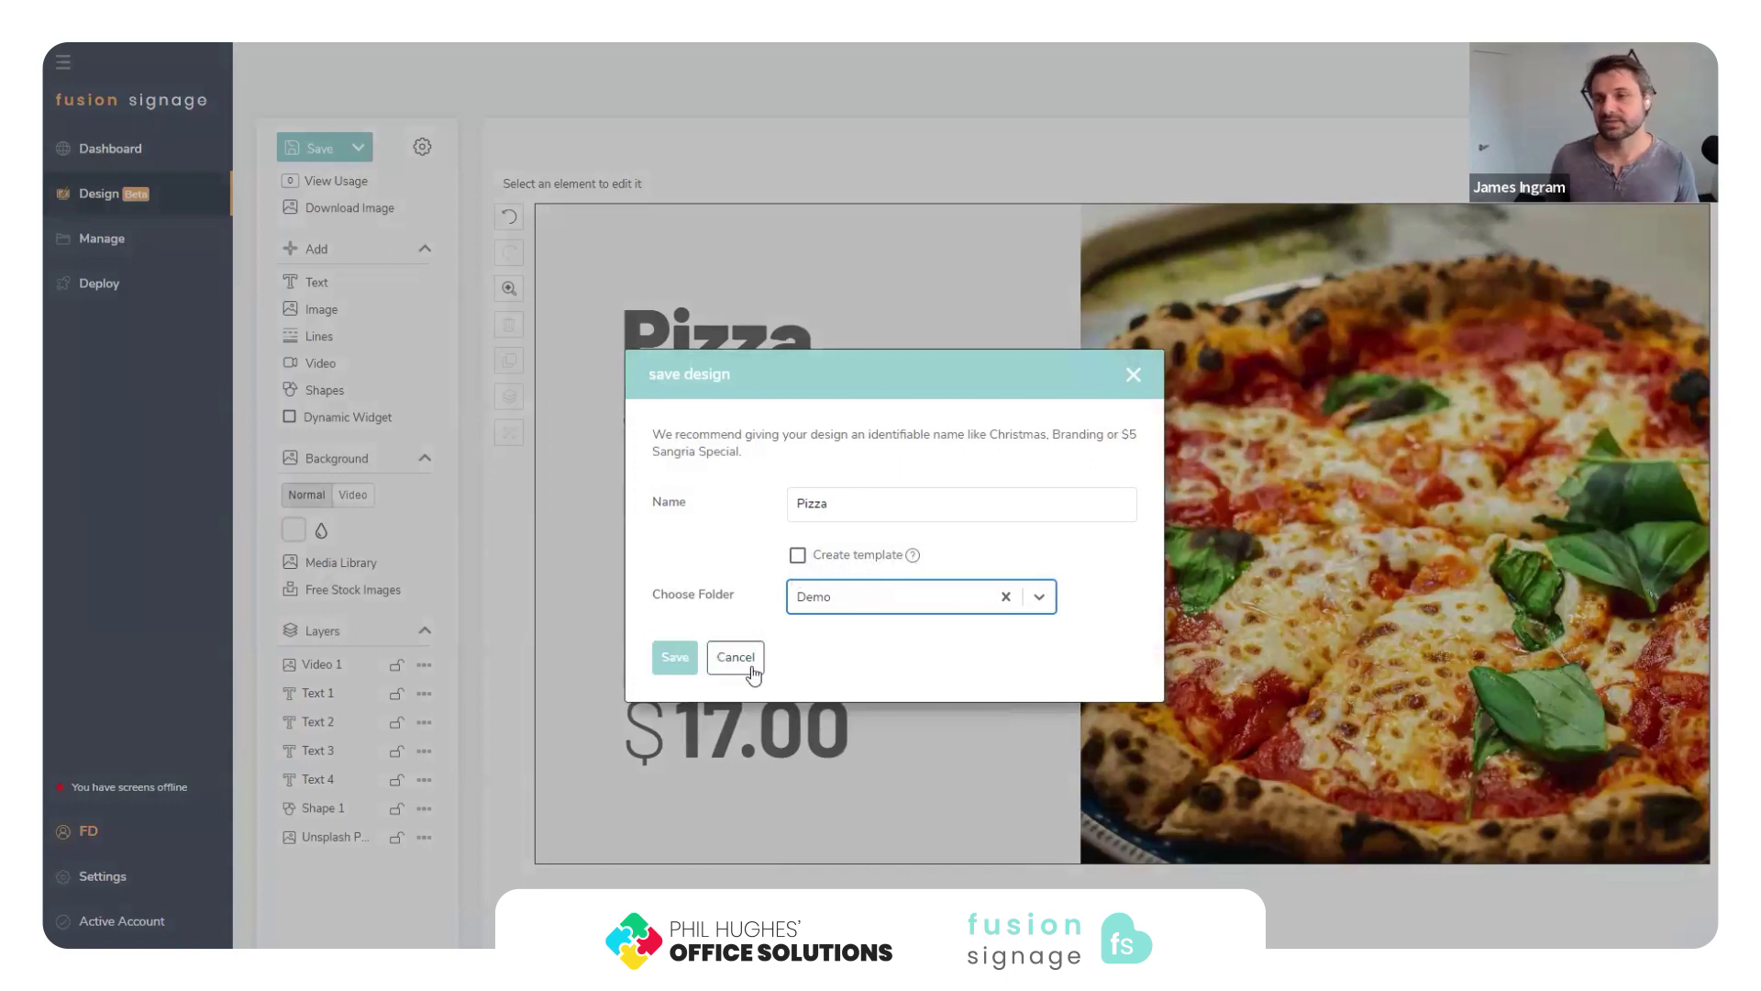
click(674, 657)
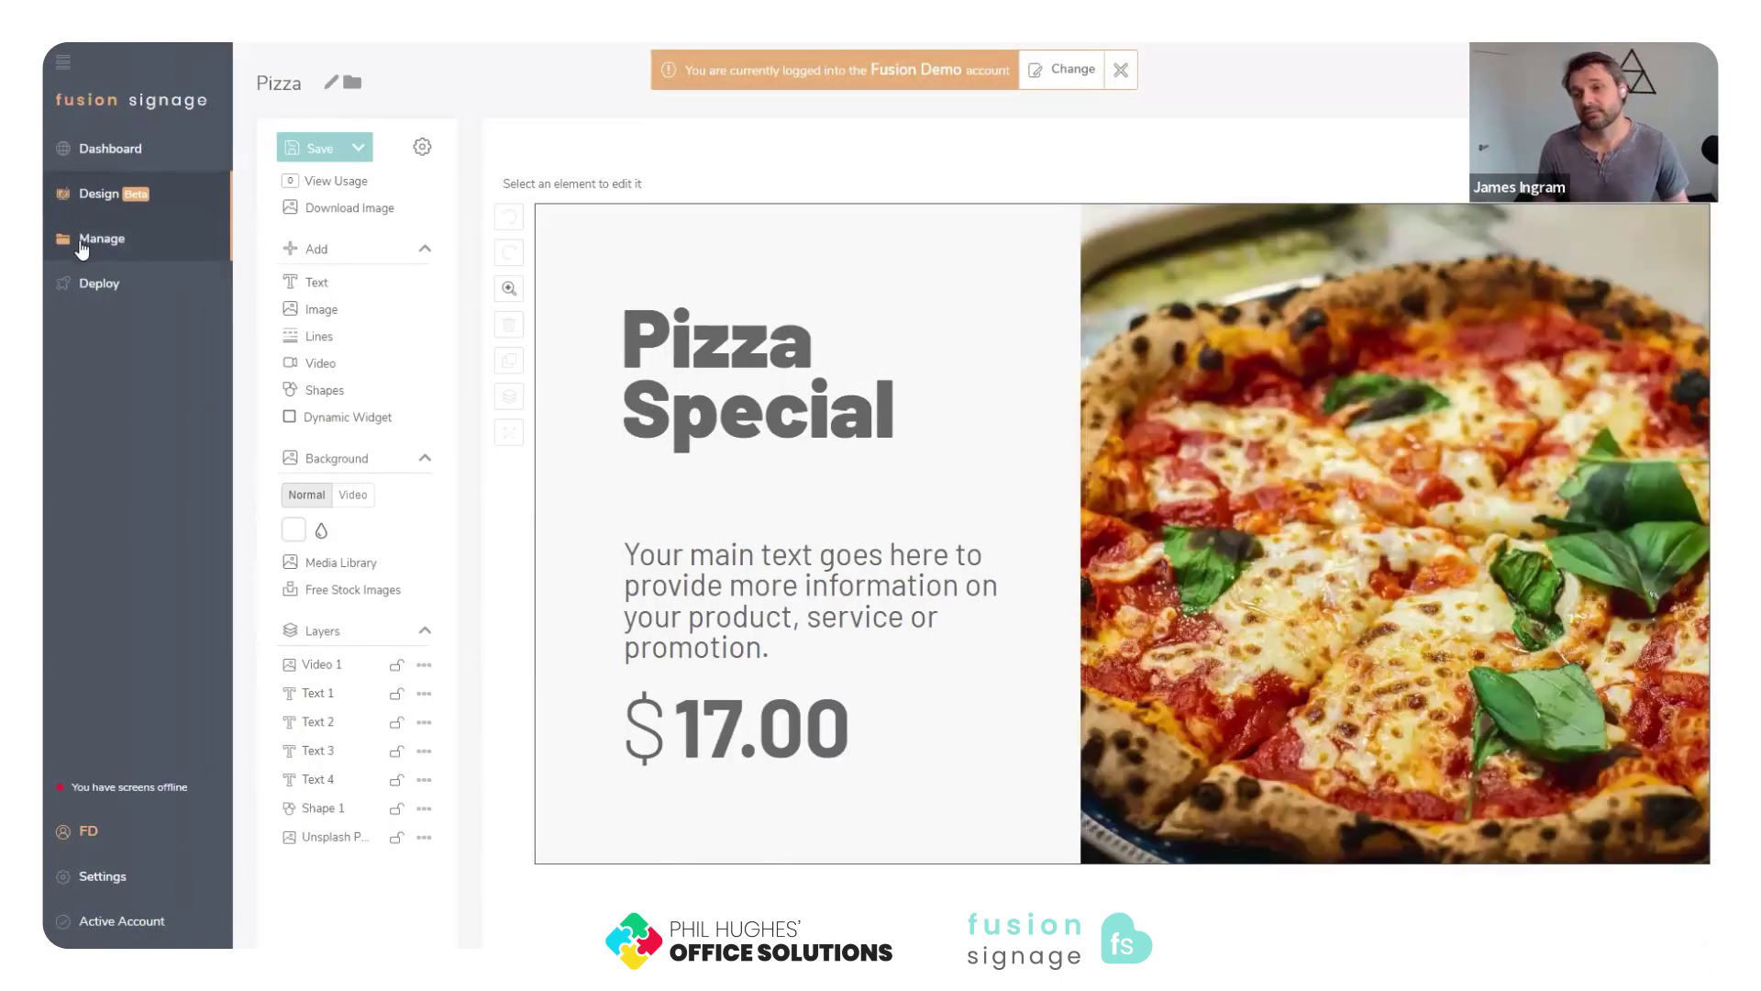
View the Demo folder's contents on the Manage page and open the new-content options.
click(83, 244)
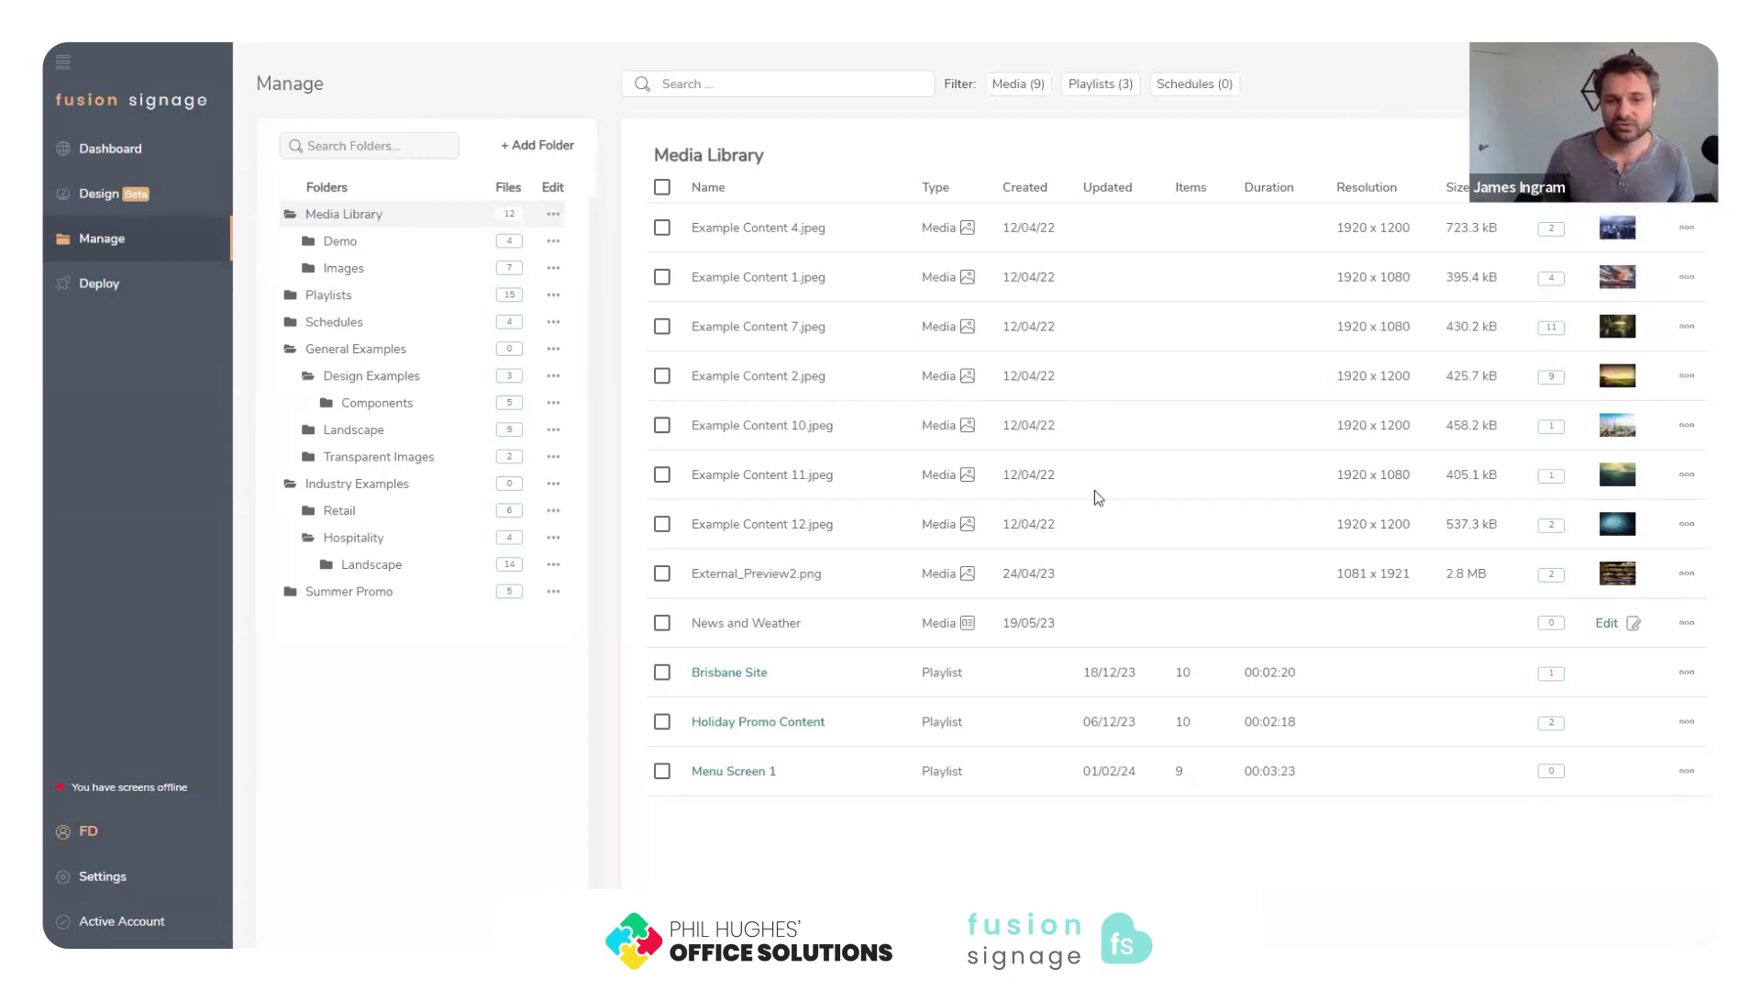
click(360, 244)
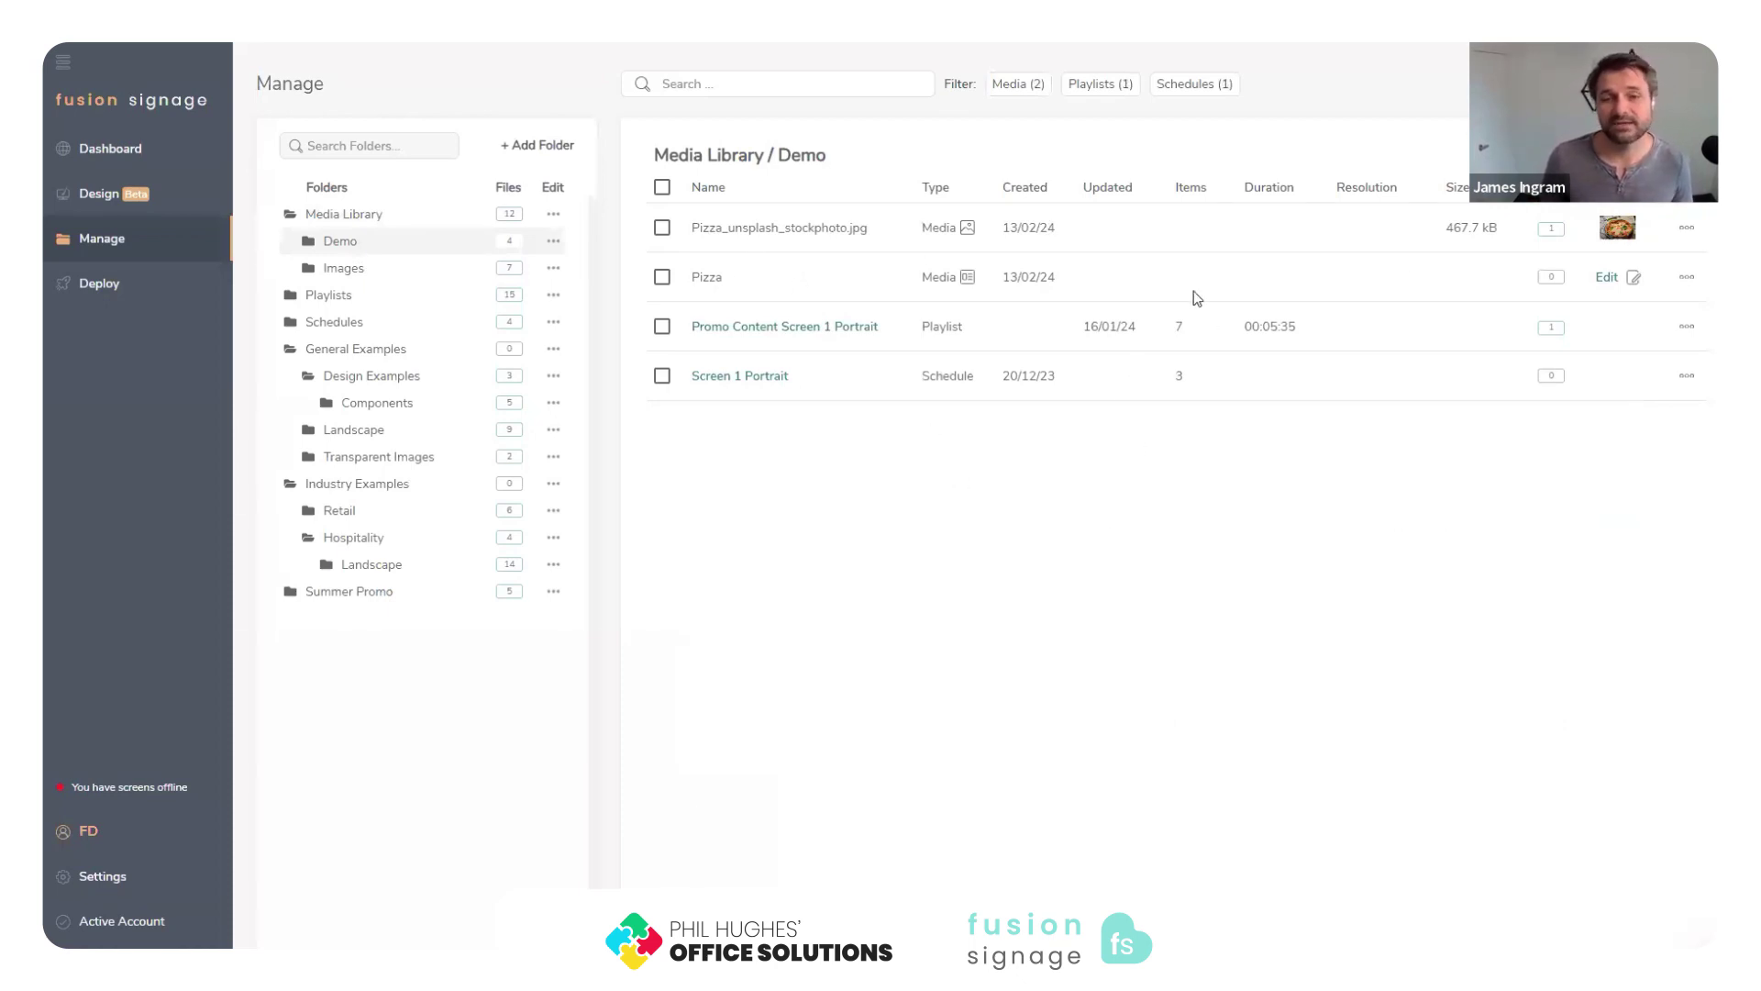
click(1642, 83)
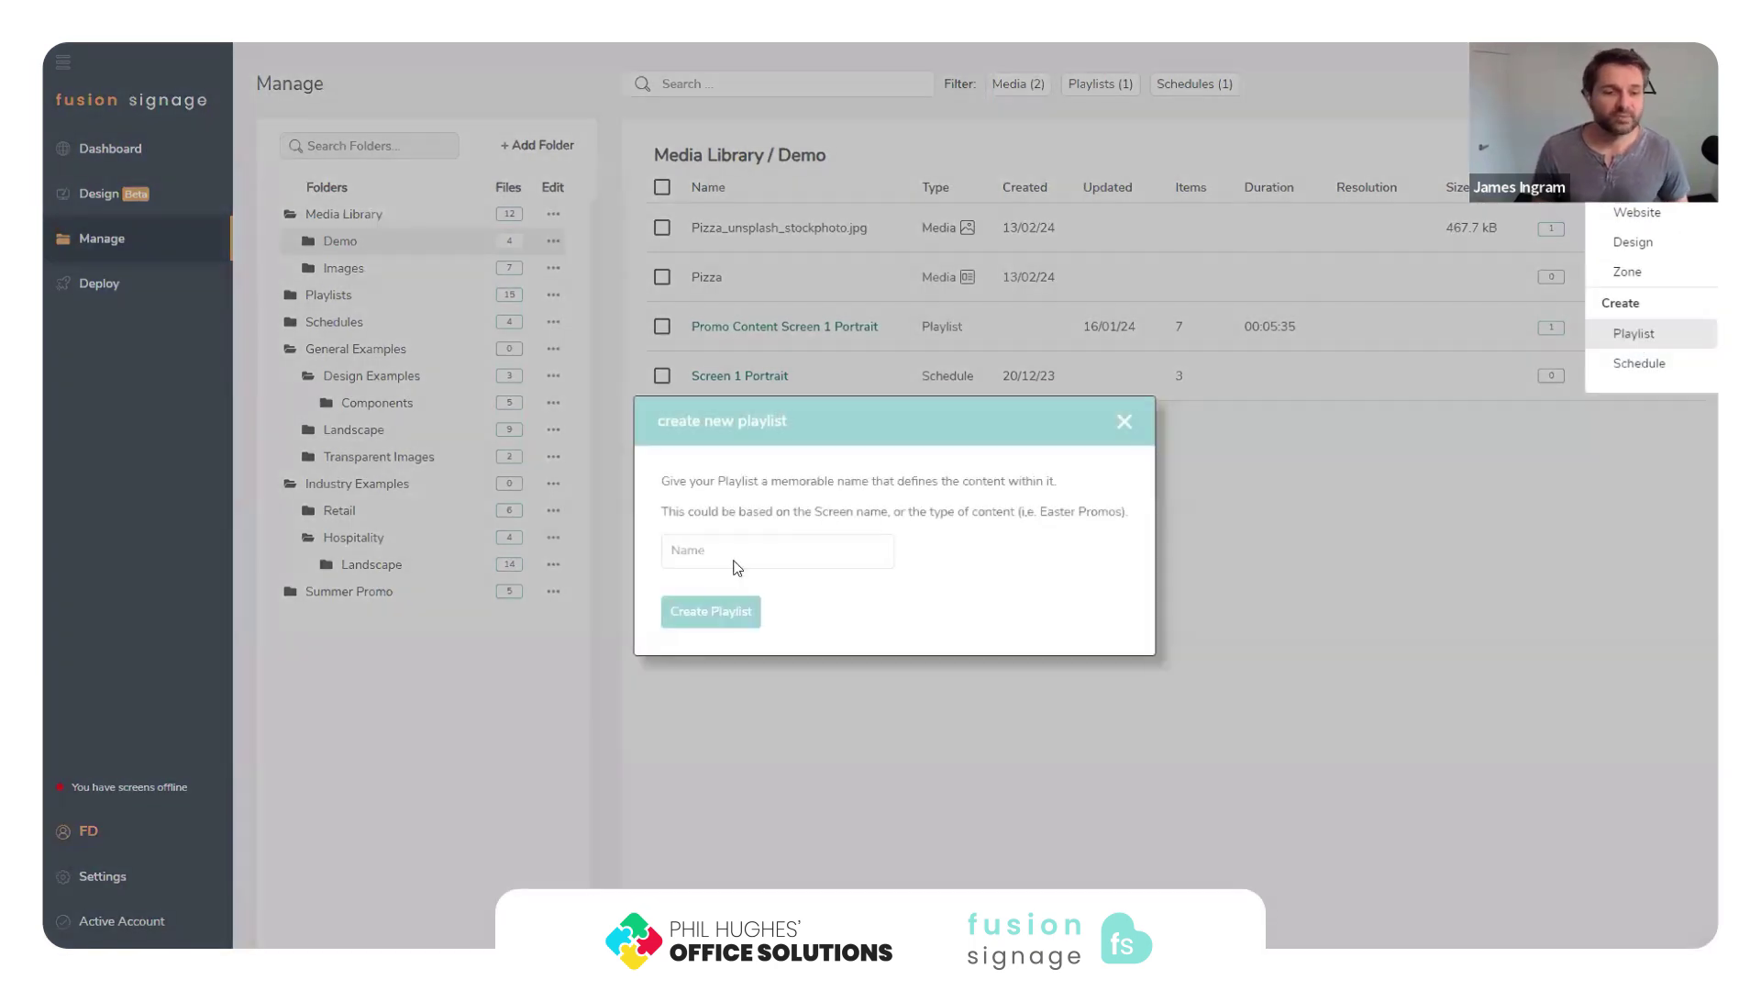
Create a new playlist named 'Pizza Menu'.
click(729, 541)
text(Pizz)
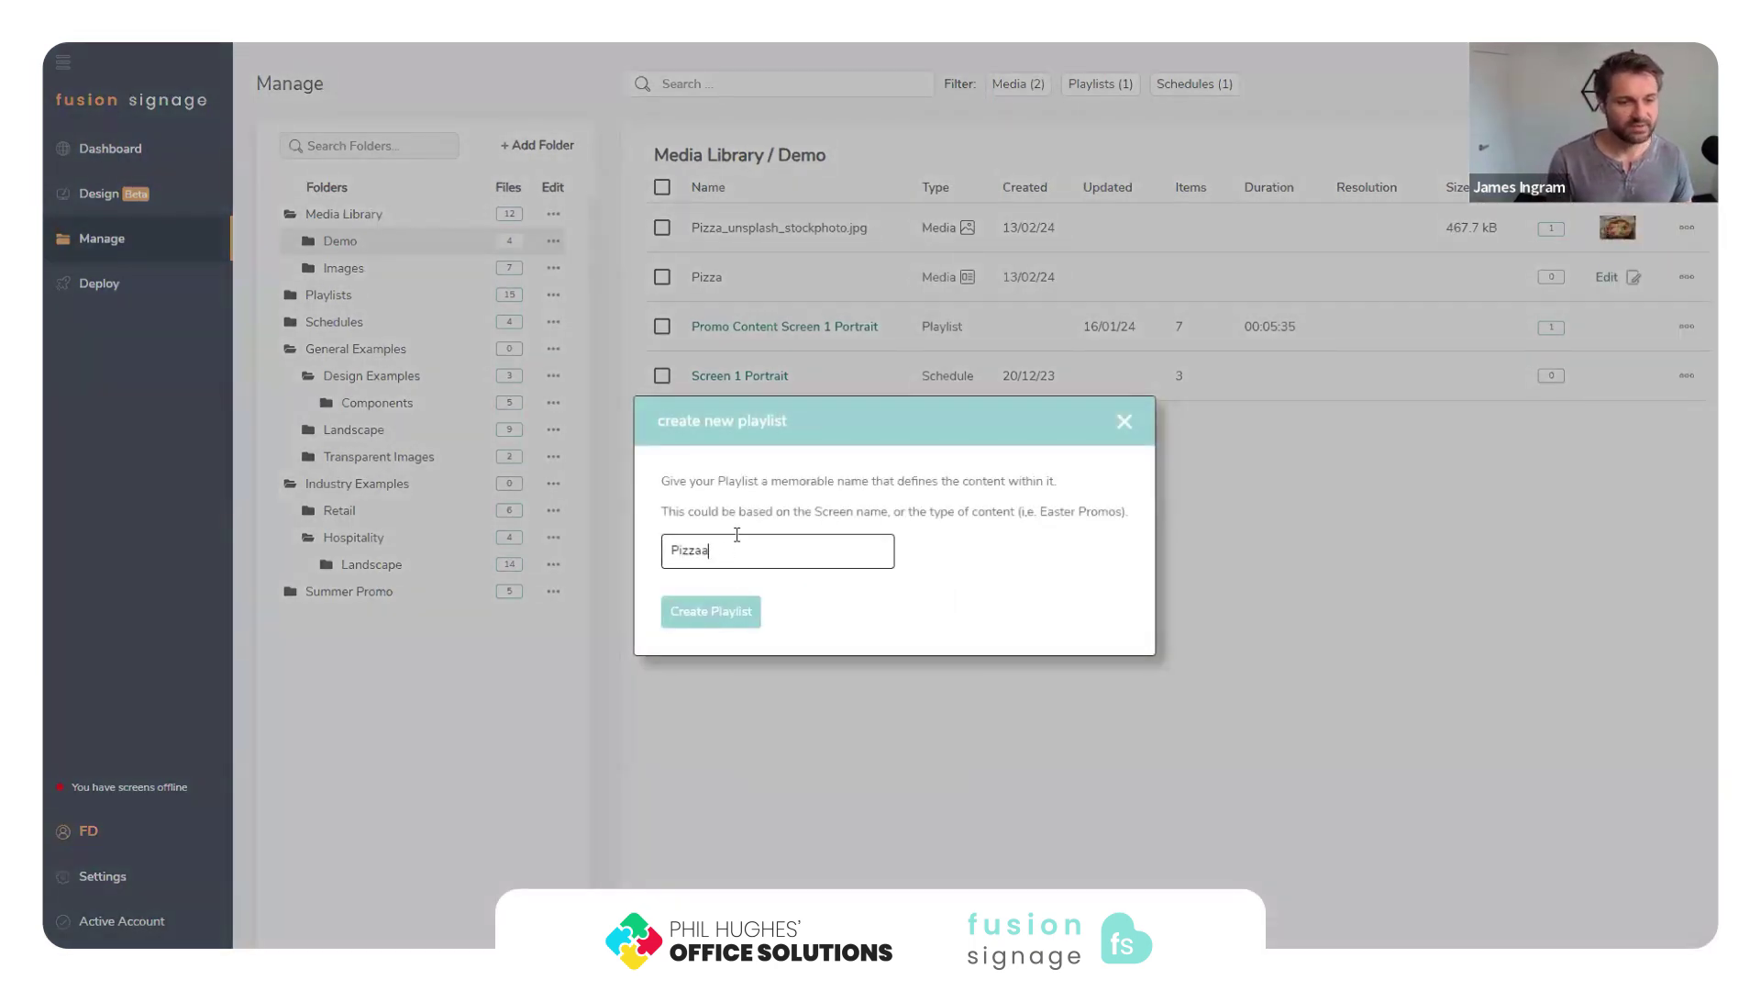
text(a Menu)
key(Return)
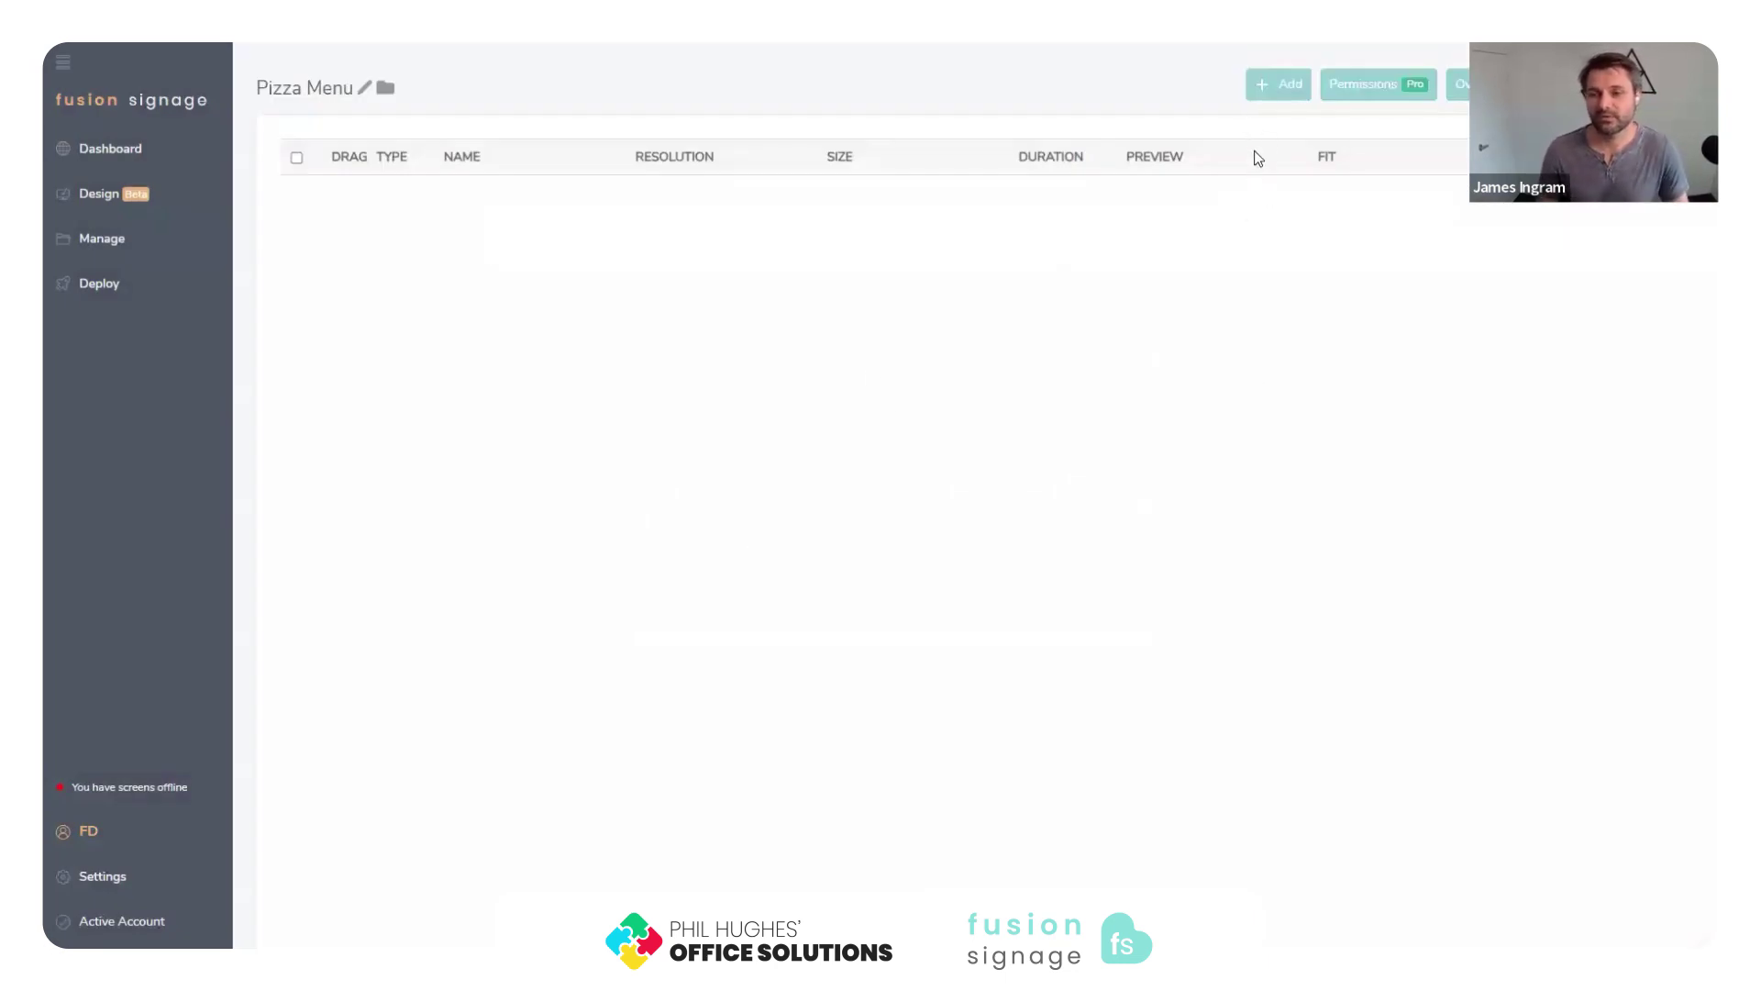
Add Pizza, External_Preview2.png, the Background video, Motion Graphics + Template and Burger.png.
click(1284, 92)
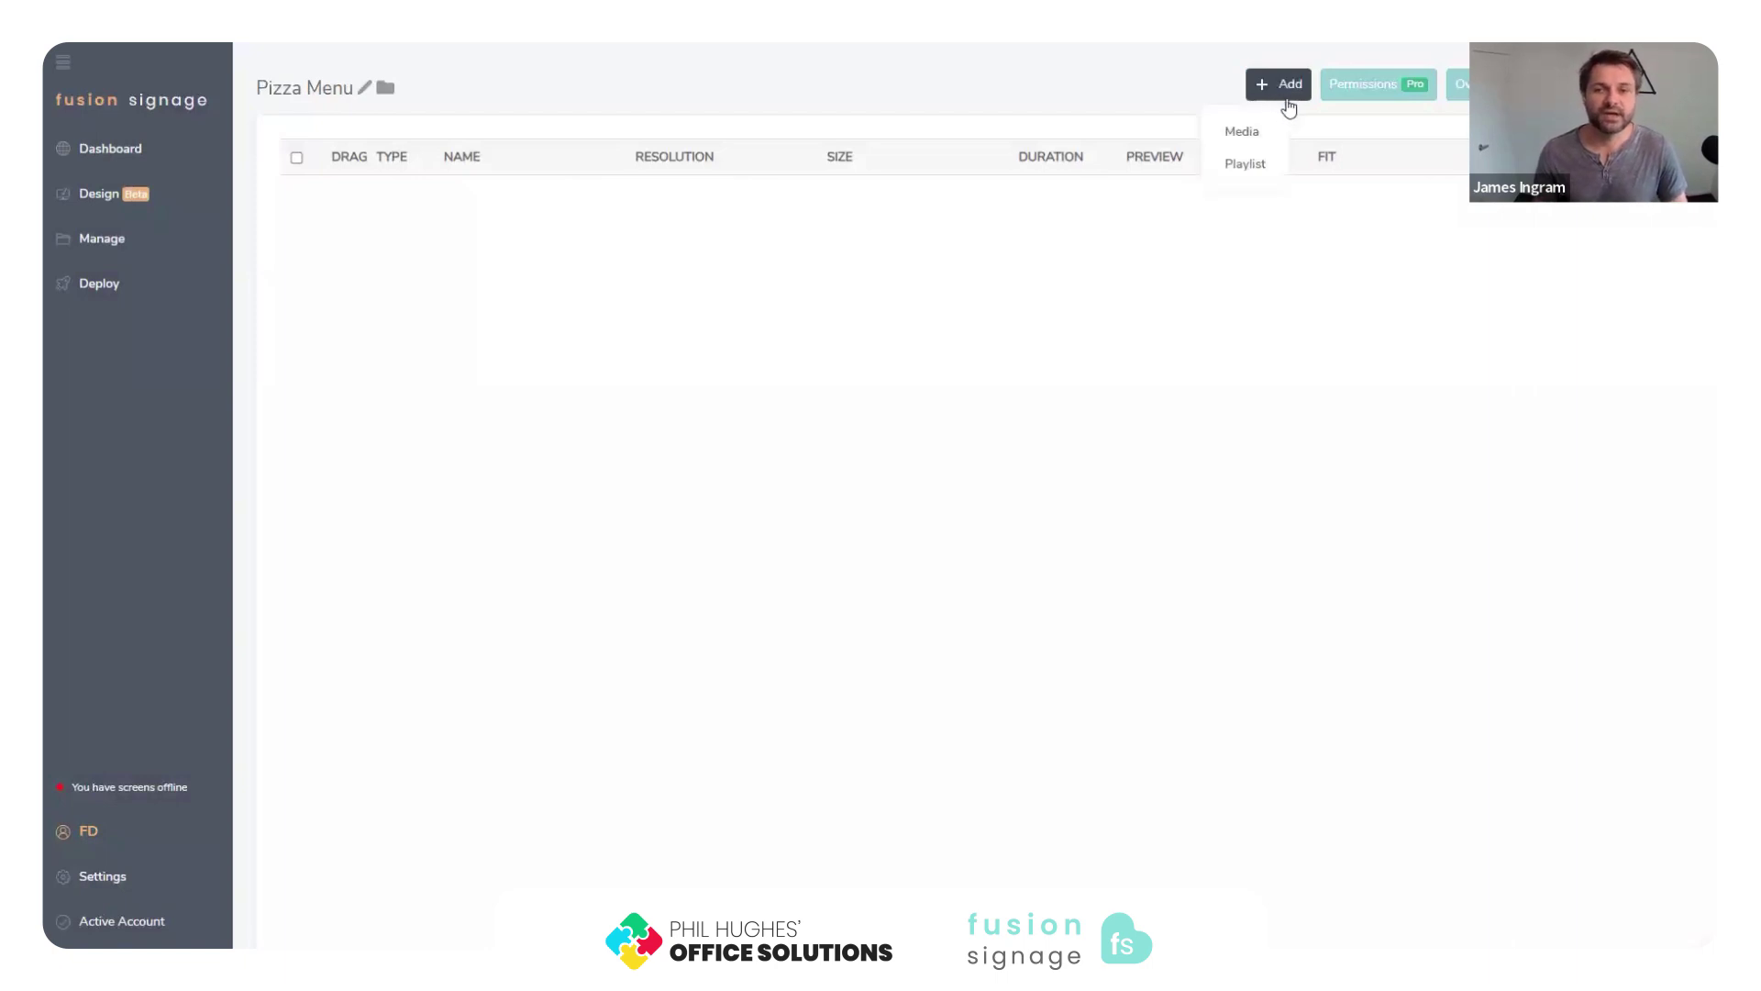
click(1247, 133)
scroll(1193, 801, down, 3)
scroll(1194, 801, up, 2)
click(1231, 731)
scroll(1274, 841, down, 2)
scroll(1274, 841, down, 4)
click(1266, 740)
click(1257, 837)
click(1271, 887)
click(1298, 935)
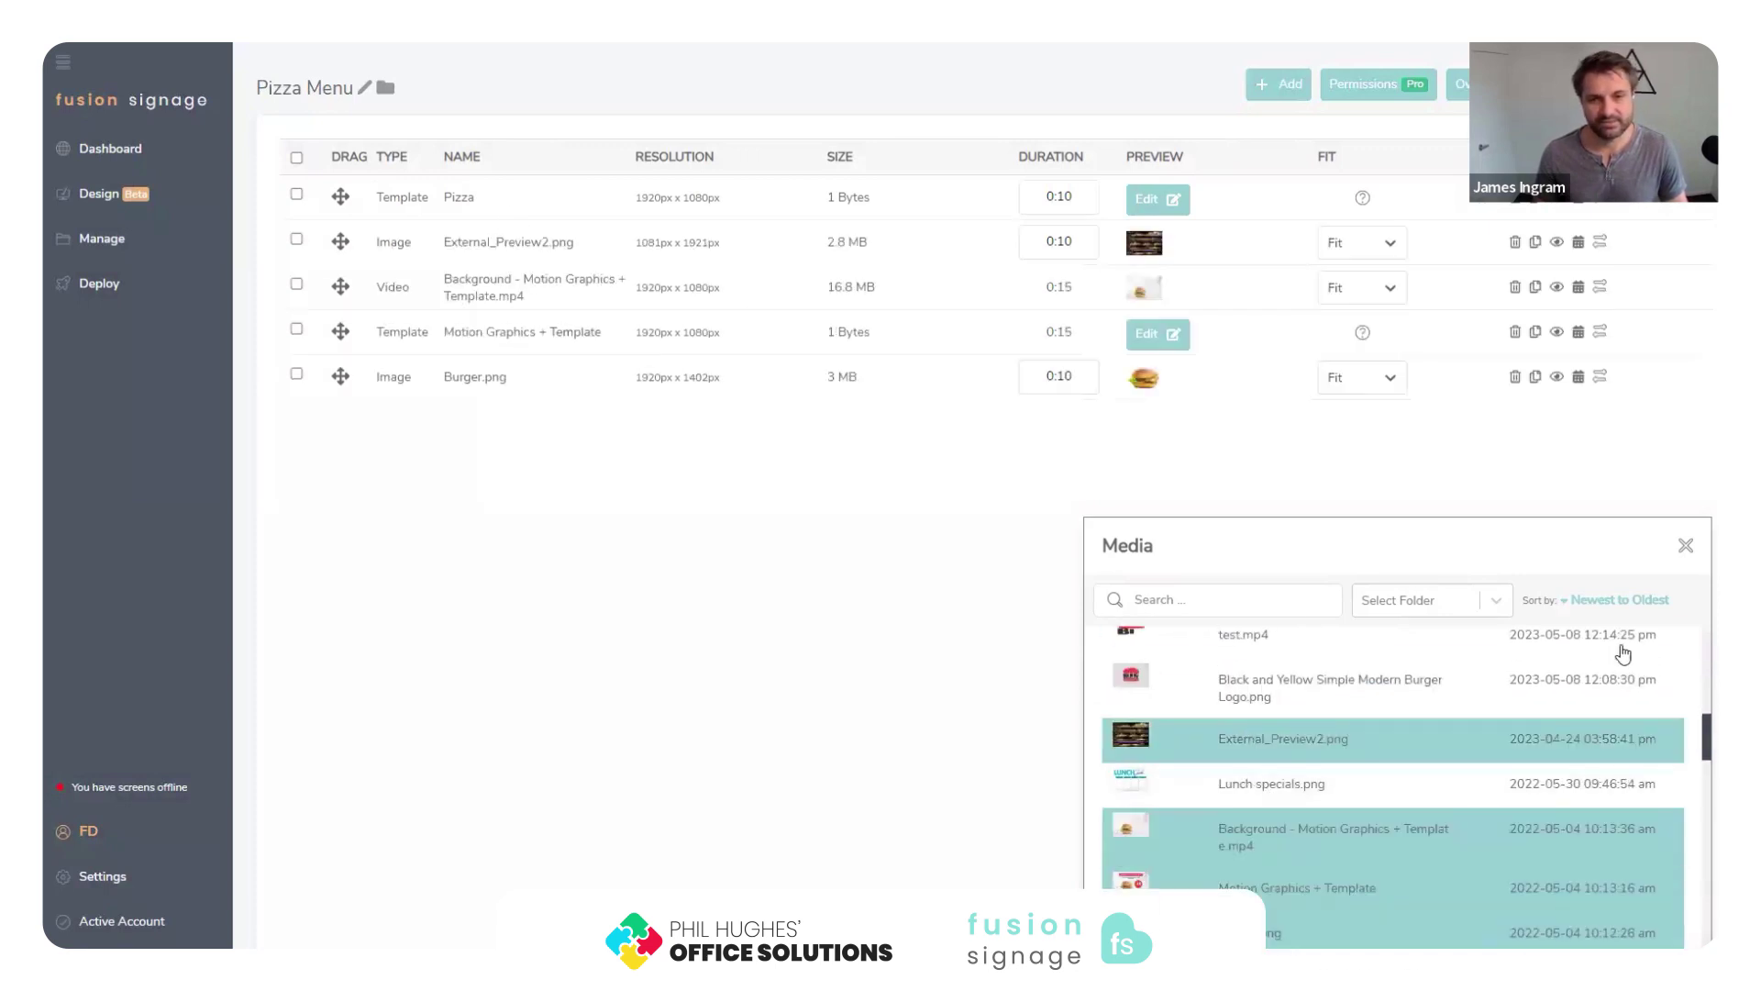
click(1686, 544)
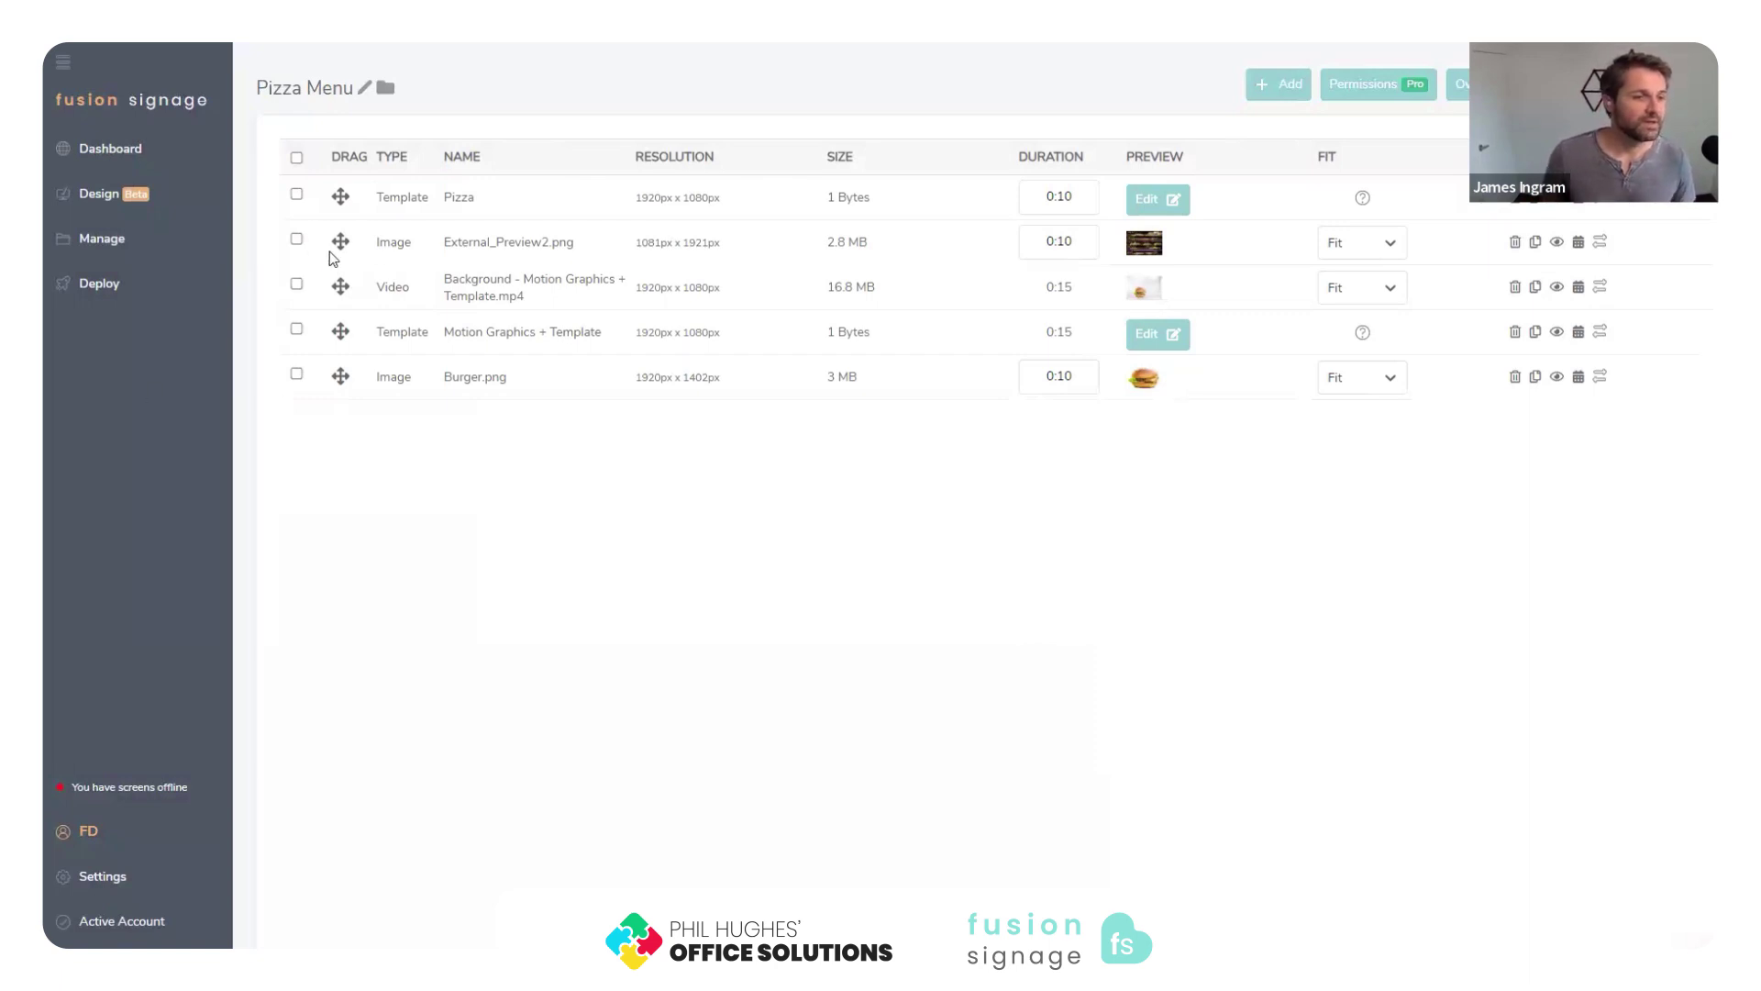
Move the Background video above External_Preview2.png and set External_Preview2.png's duration to 0:15.
drag(335, 266, 389, 266)
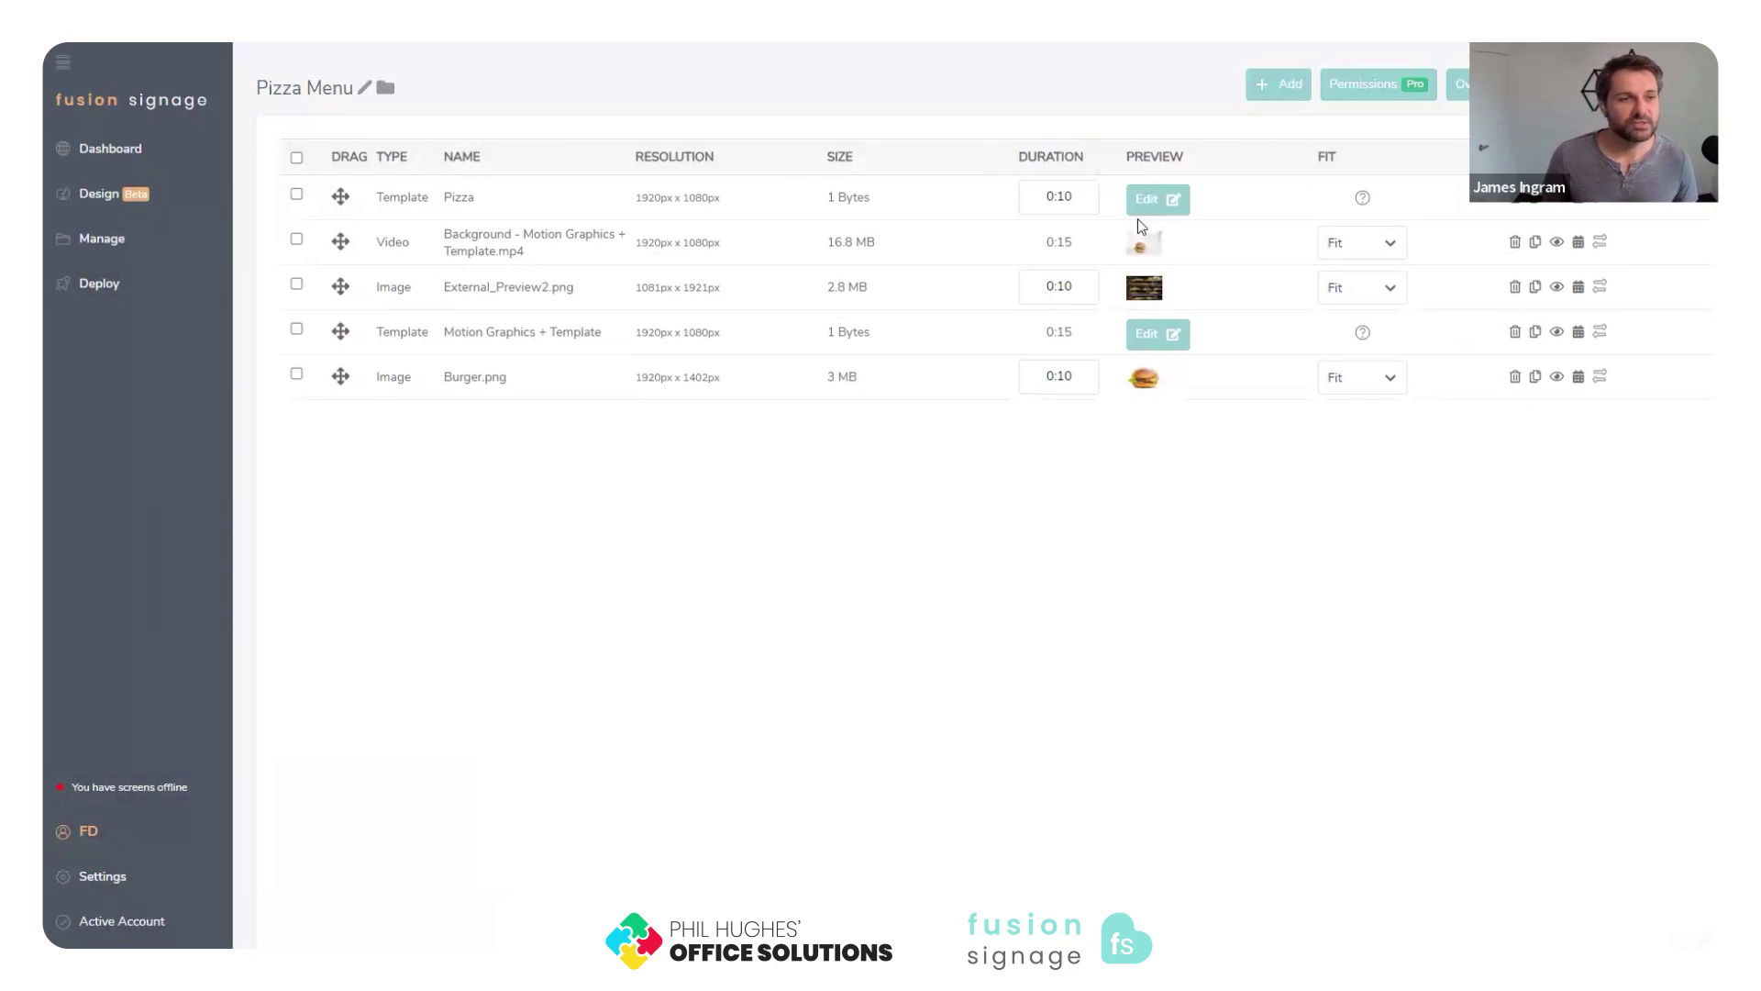
drag(1075, 286, 1067, 286)
text(5)
click(1158, 592)
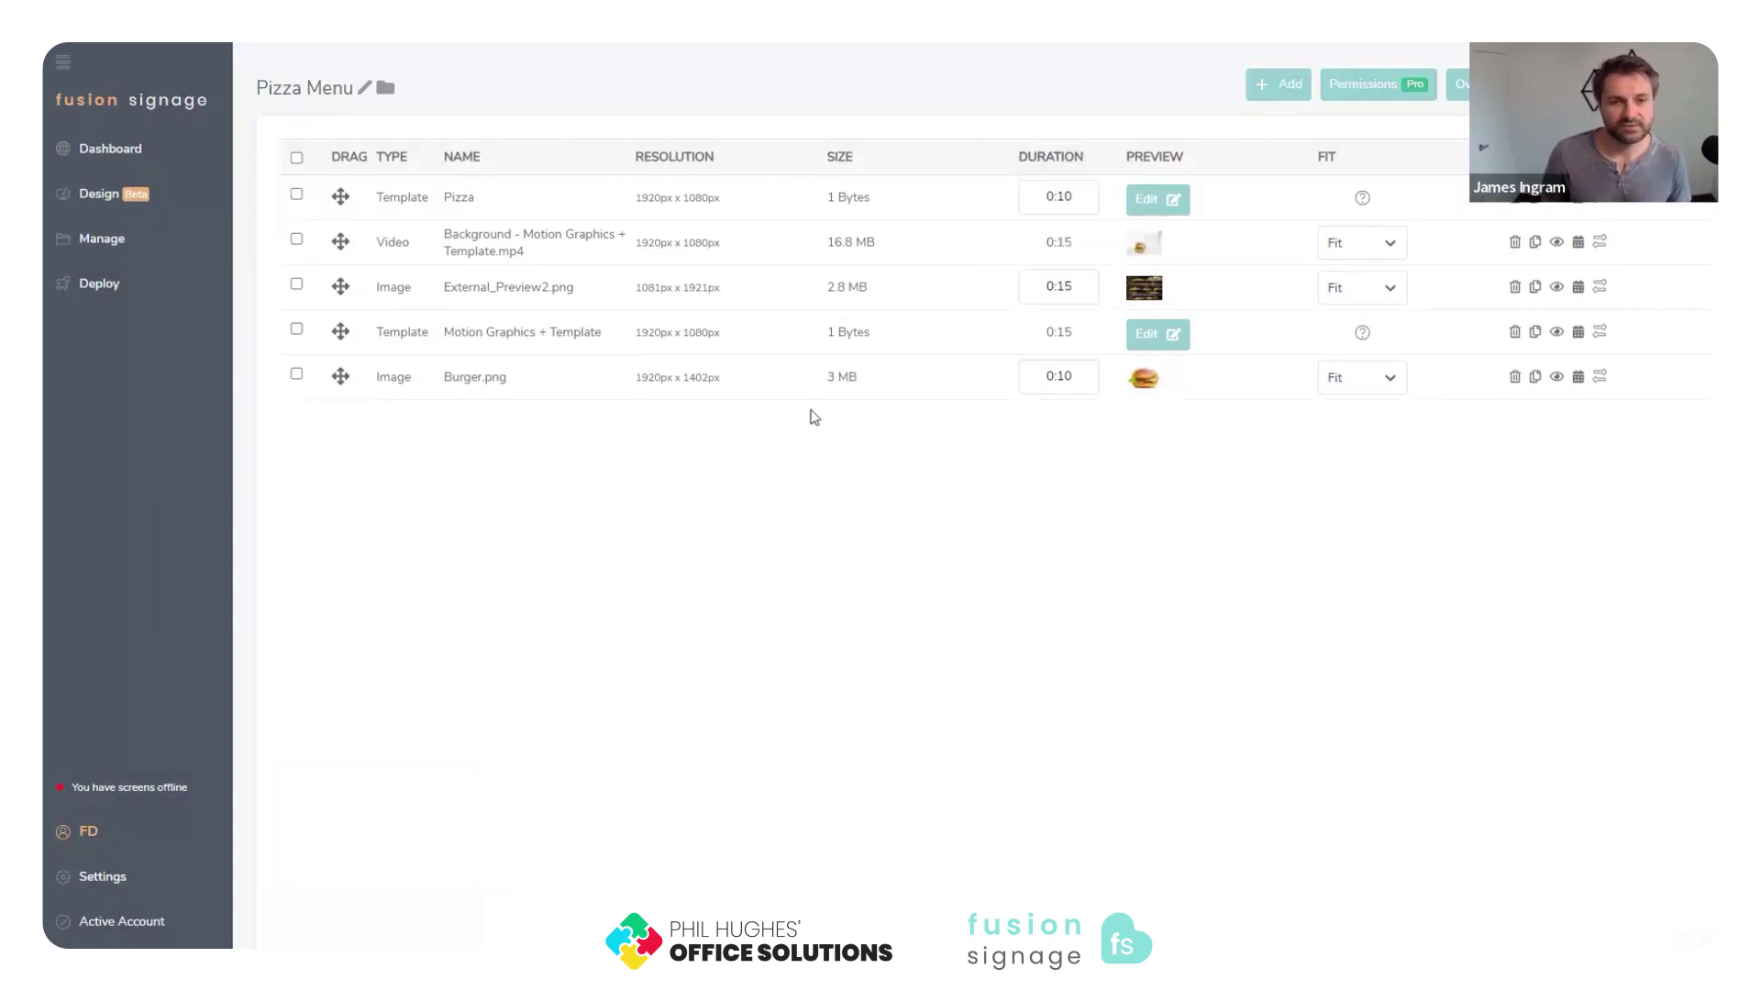
Open the Pizza template in the editor, select the 17.00 price, and save back to the playlist.
click(1151, 204)
key(Escape)
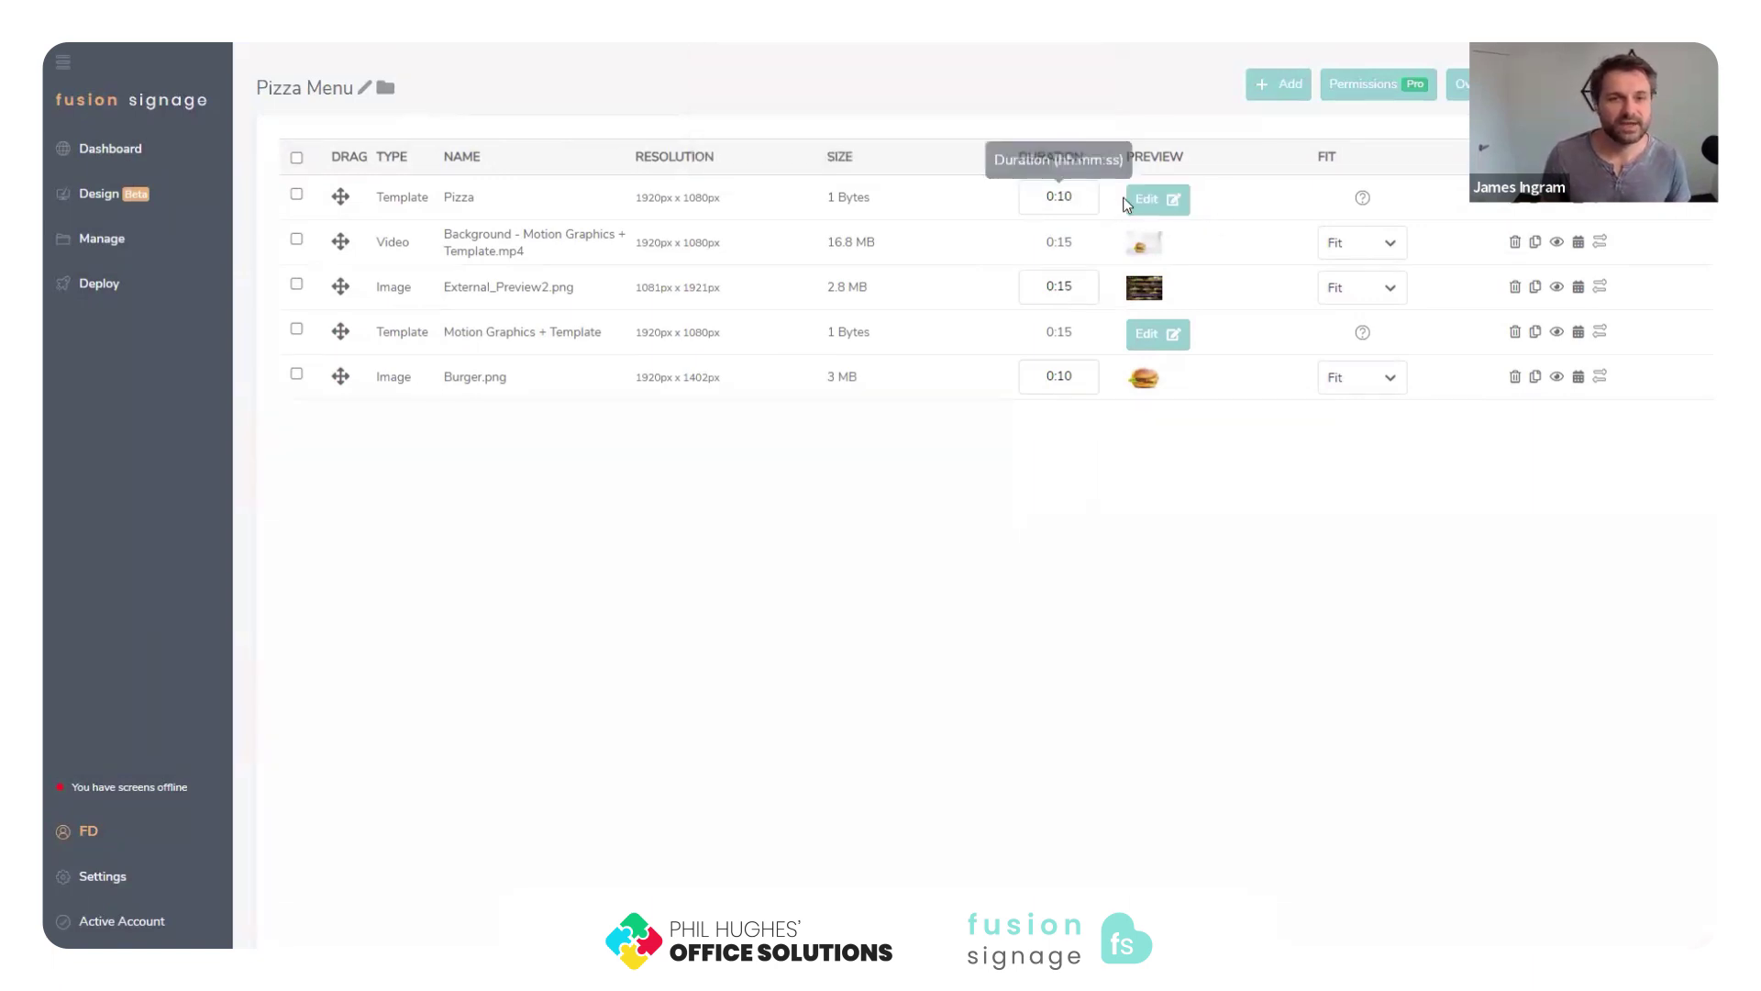
click(1186, 202)
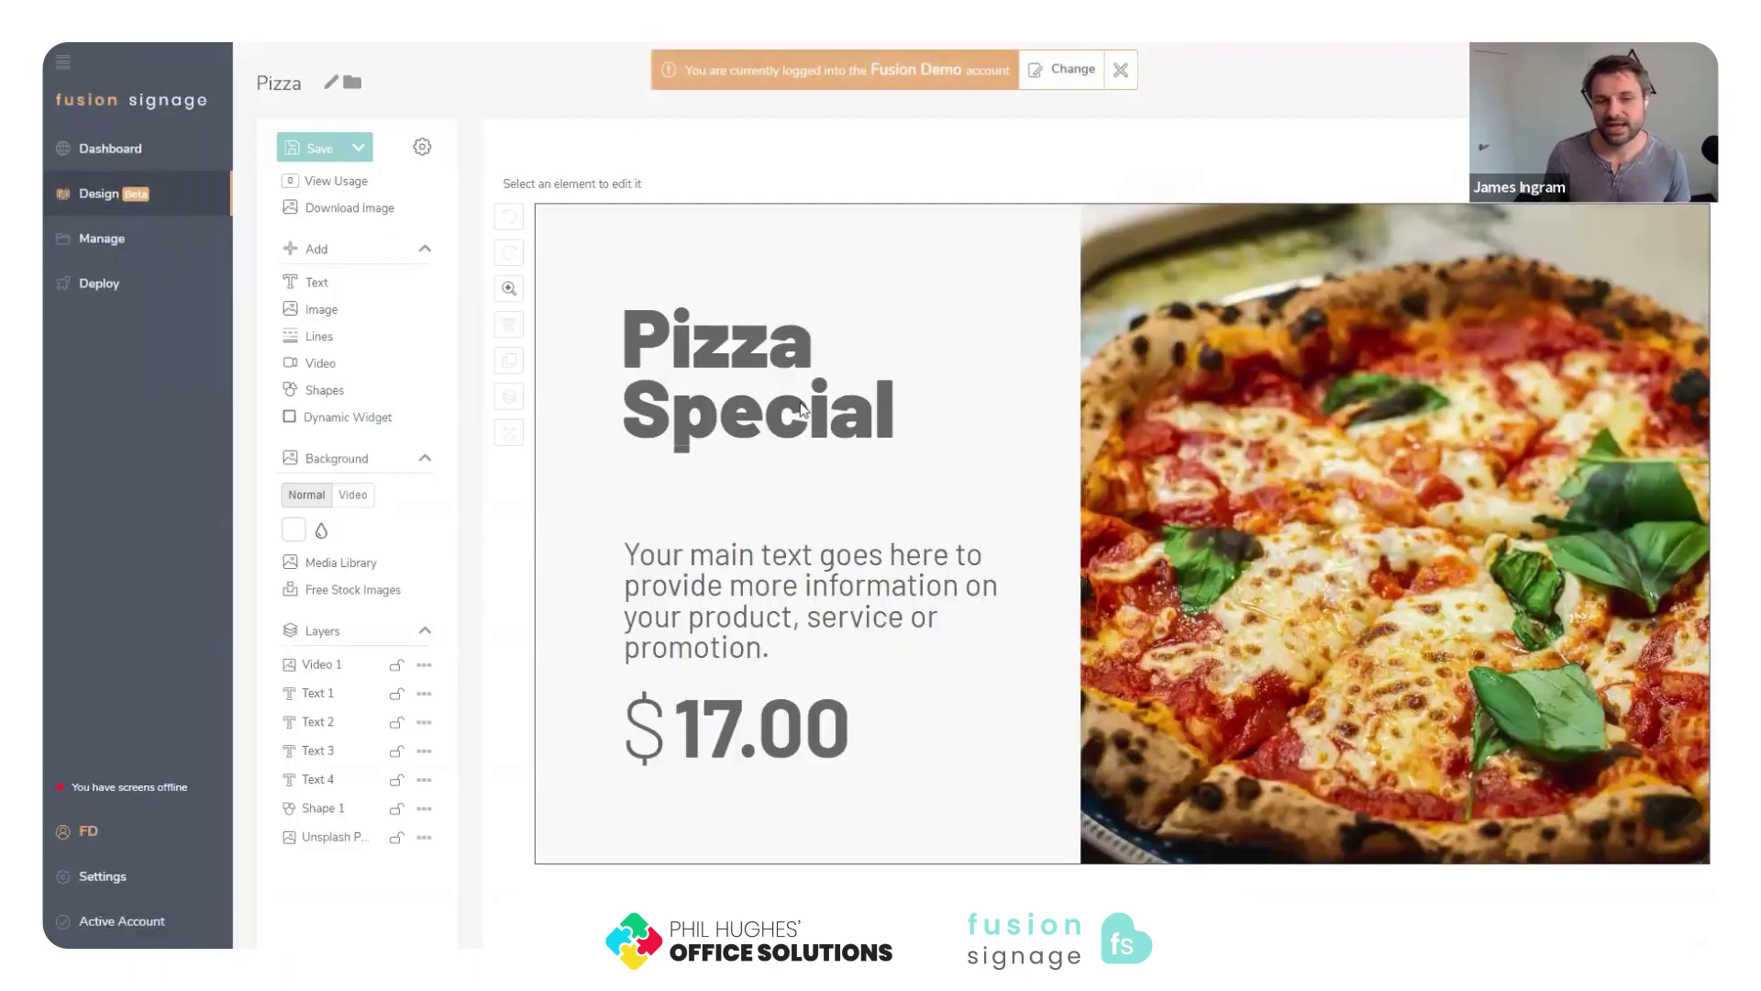
click(807, 740)
double_click(702, 740)
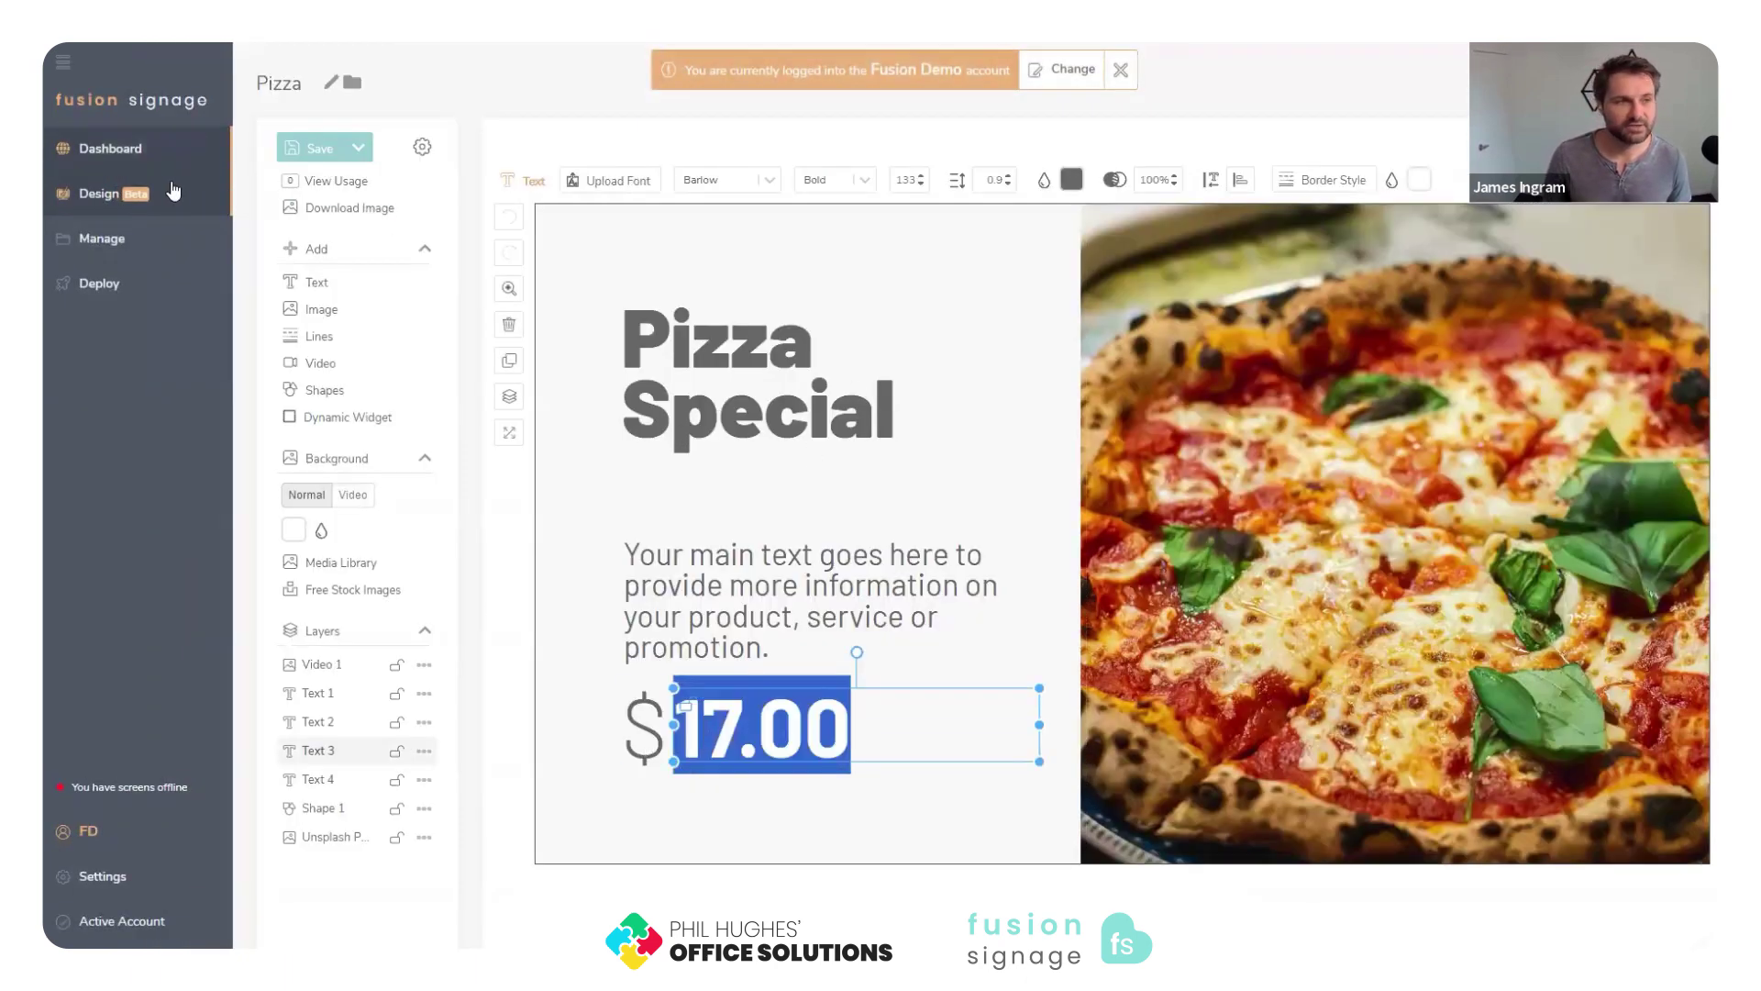
click(320, 148)
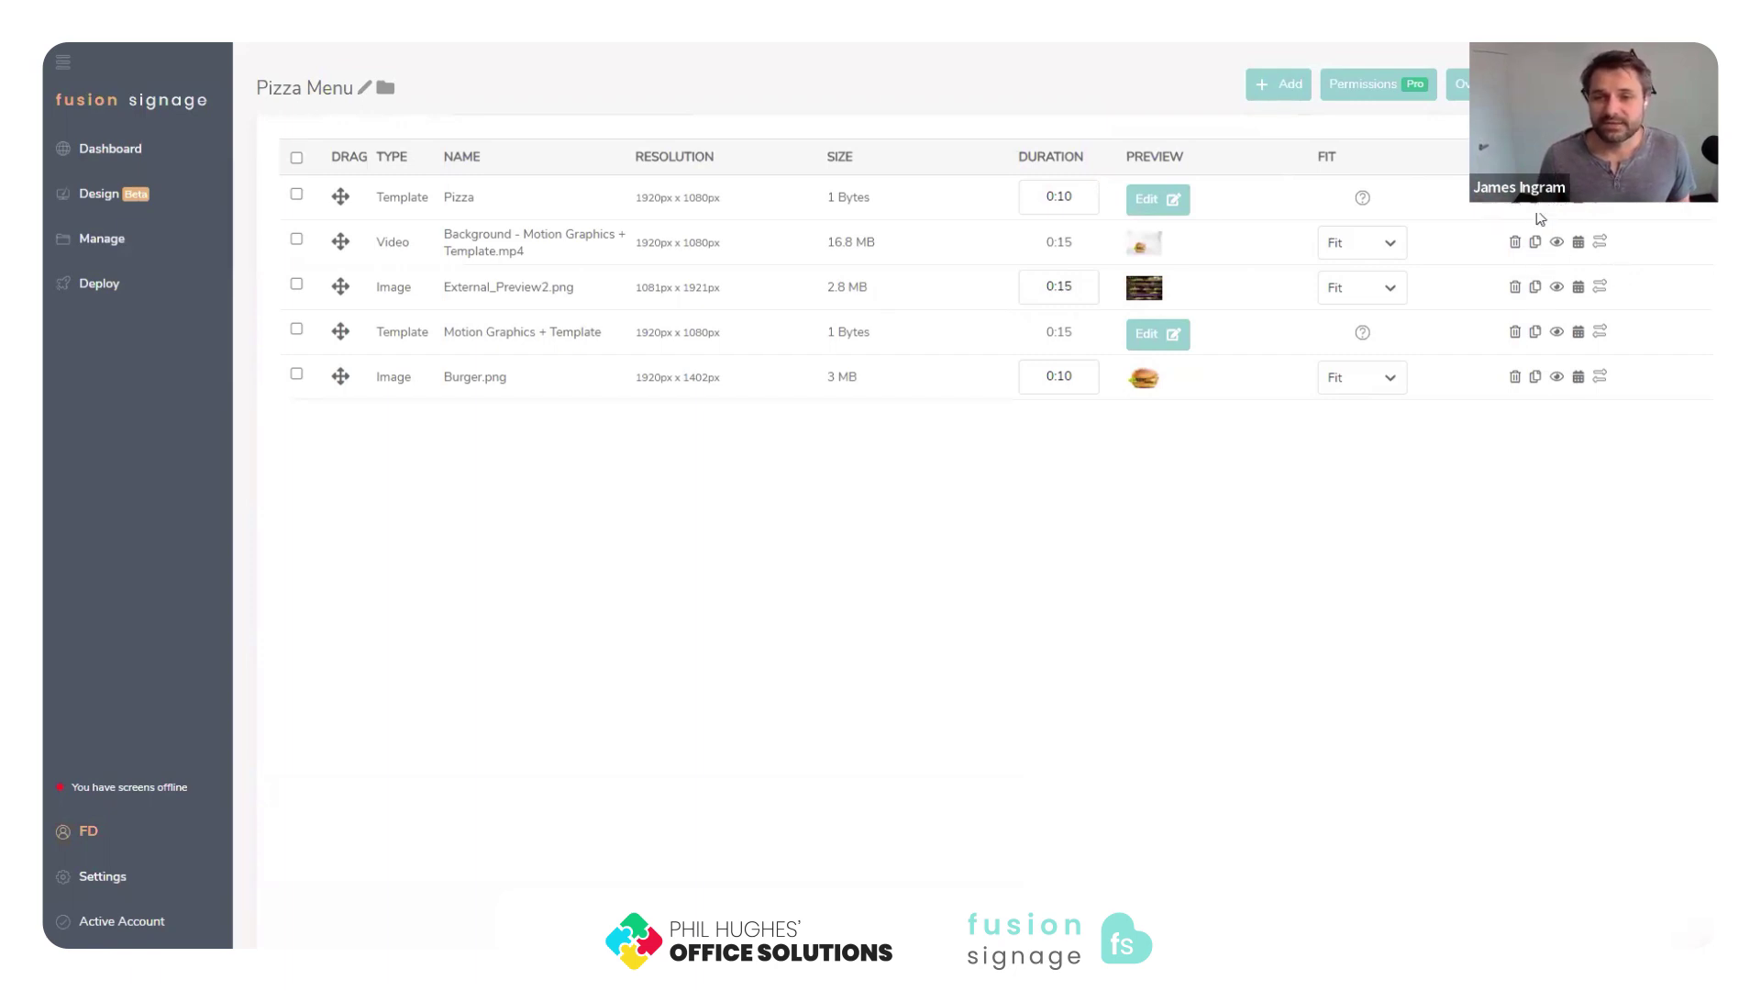
Duplicate the Pizza template and place the copy fourth, below External_Preview2.png.
click(1535, 198)
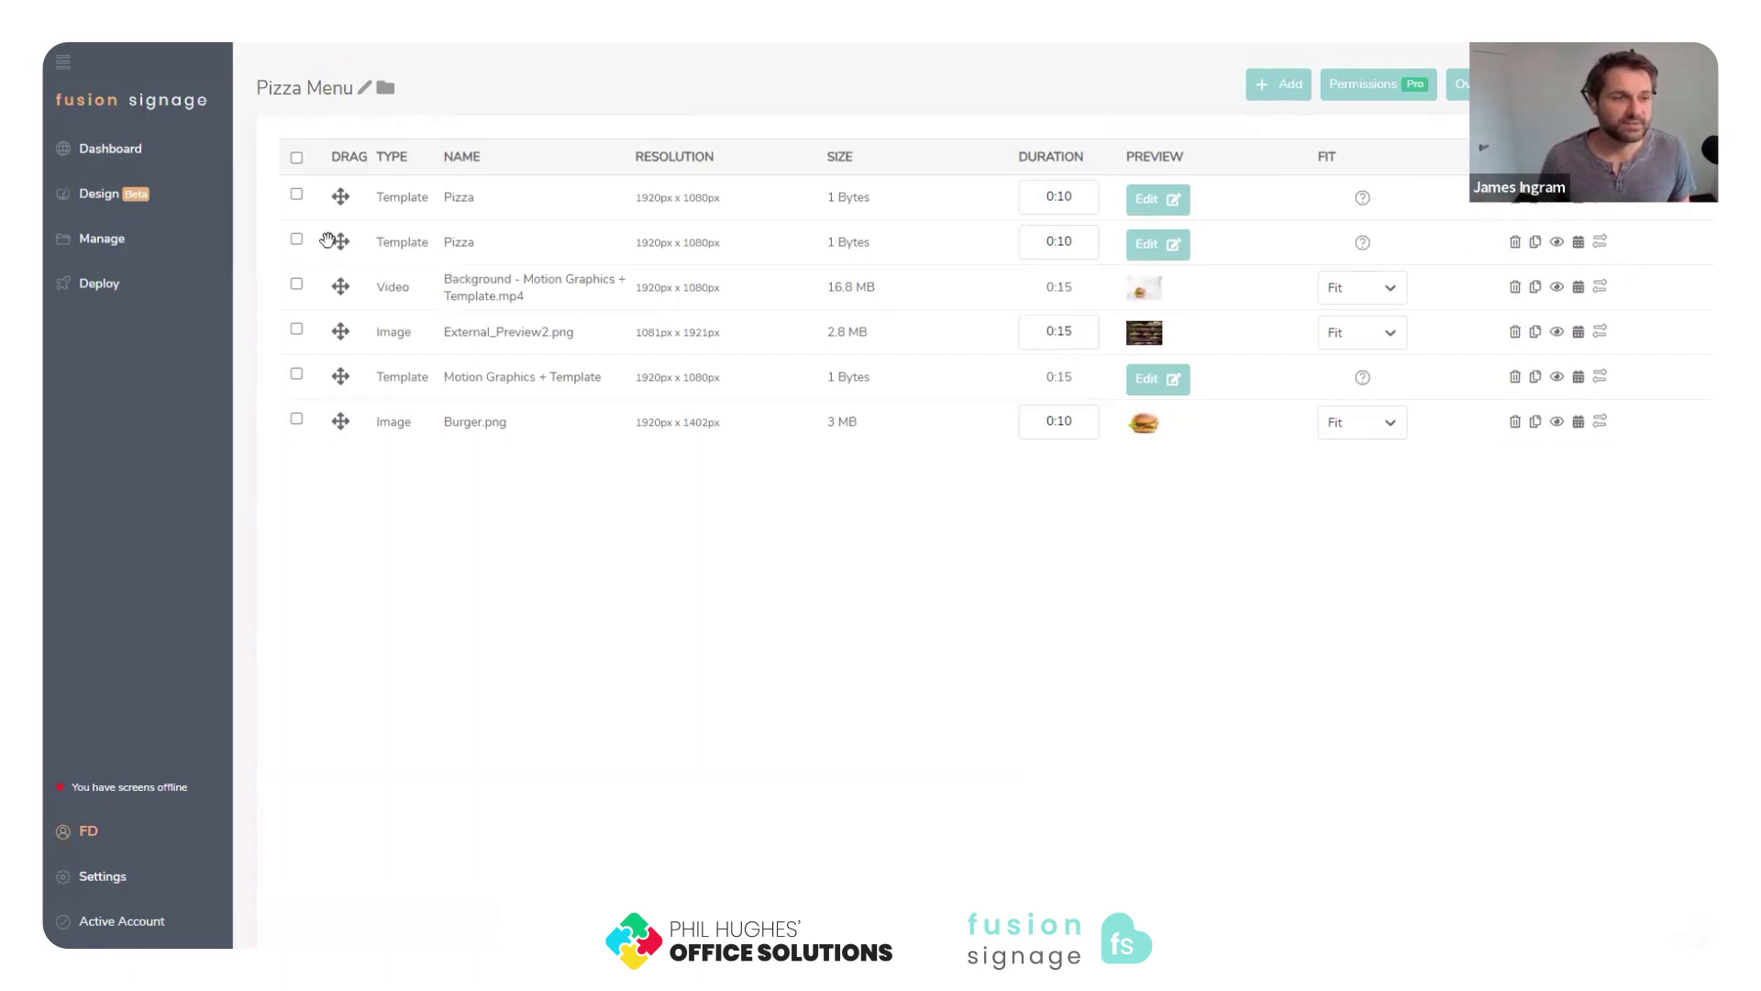
drag(338, 241, 342, 358)
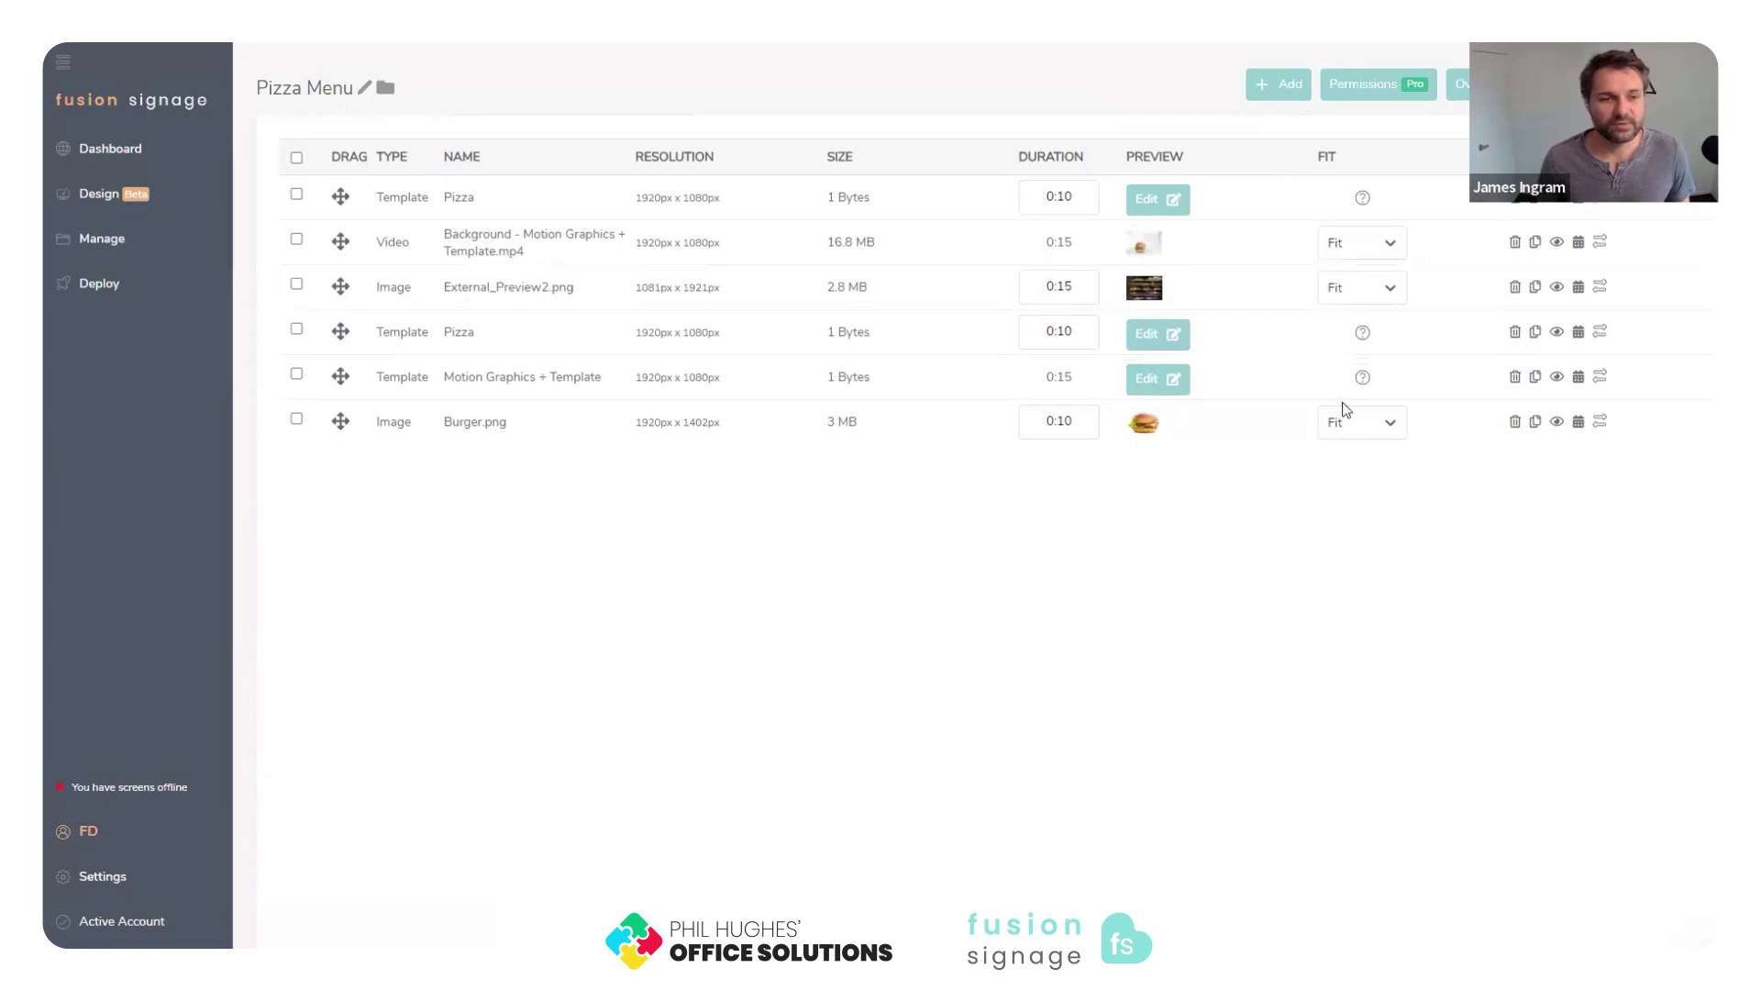
click(1556, 197)
click(1557, 241)
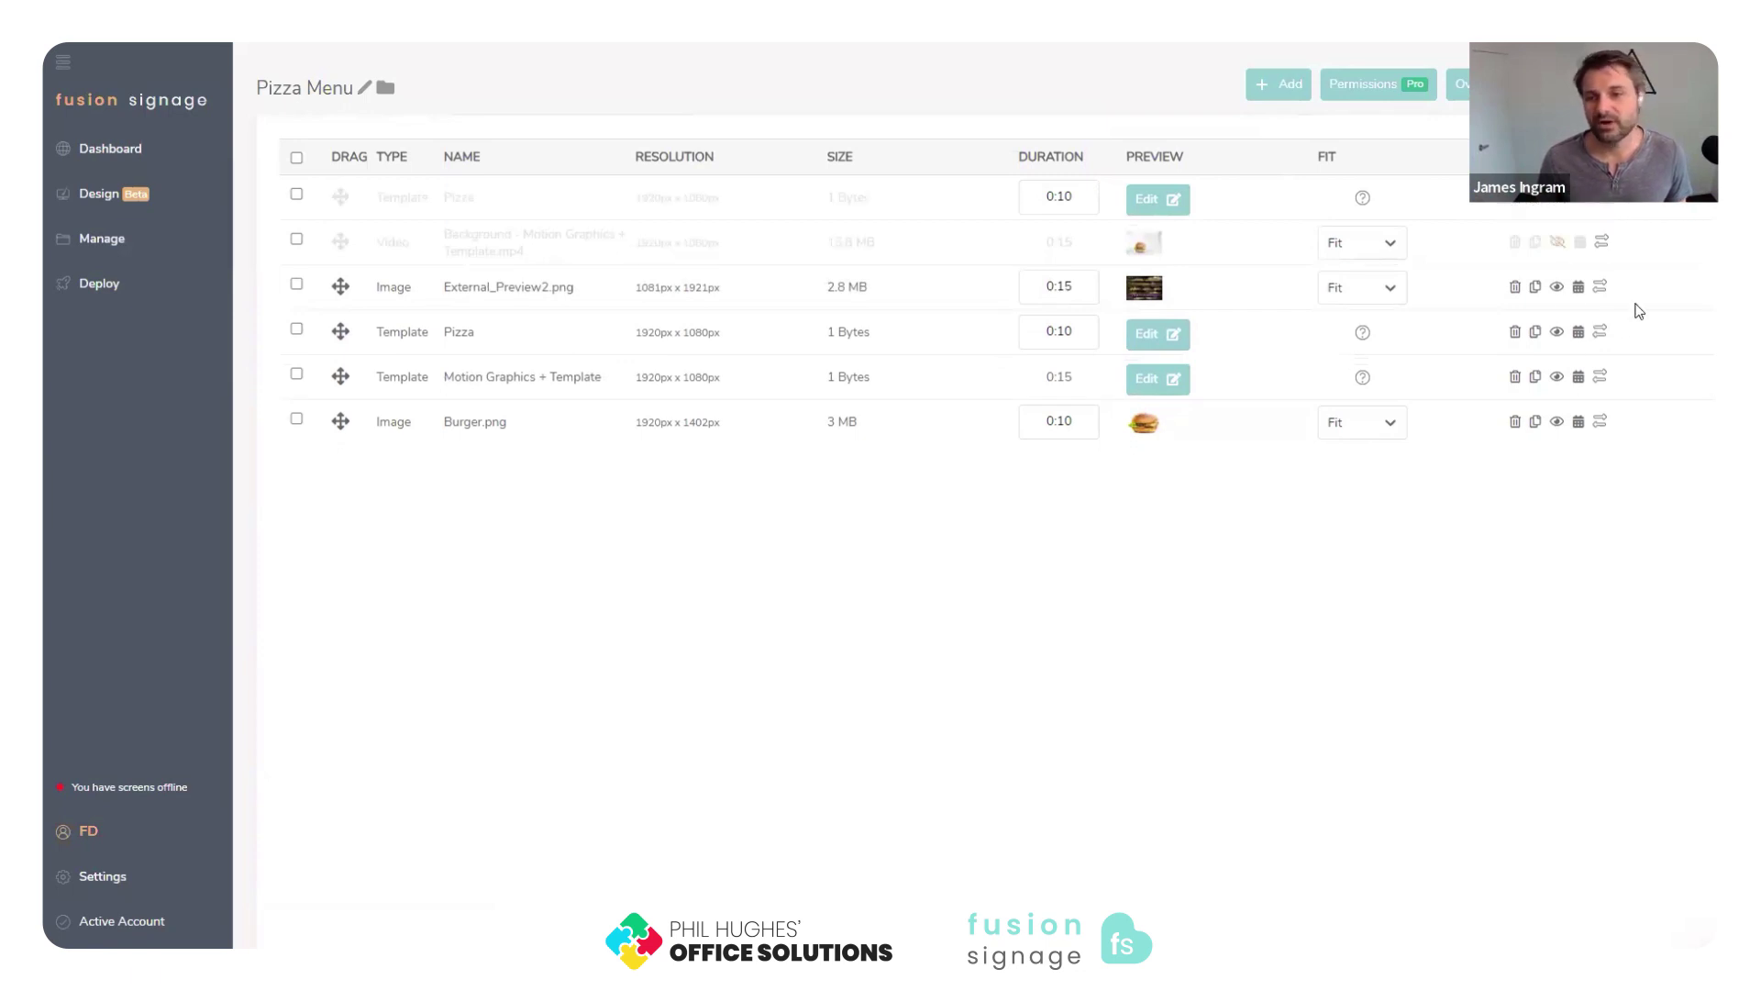
click(1556, 241)
click(1557, 197)
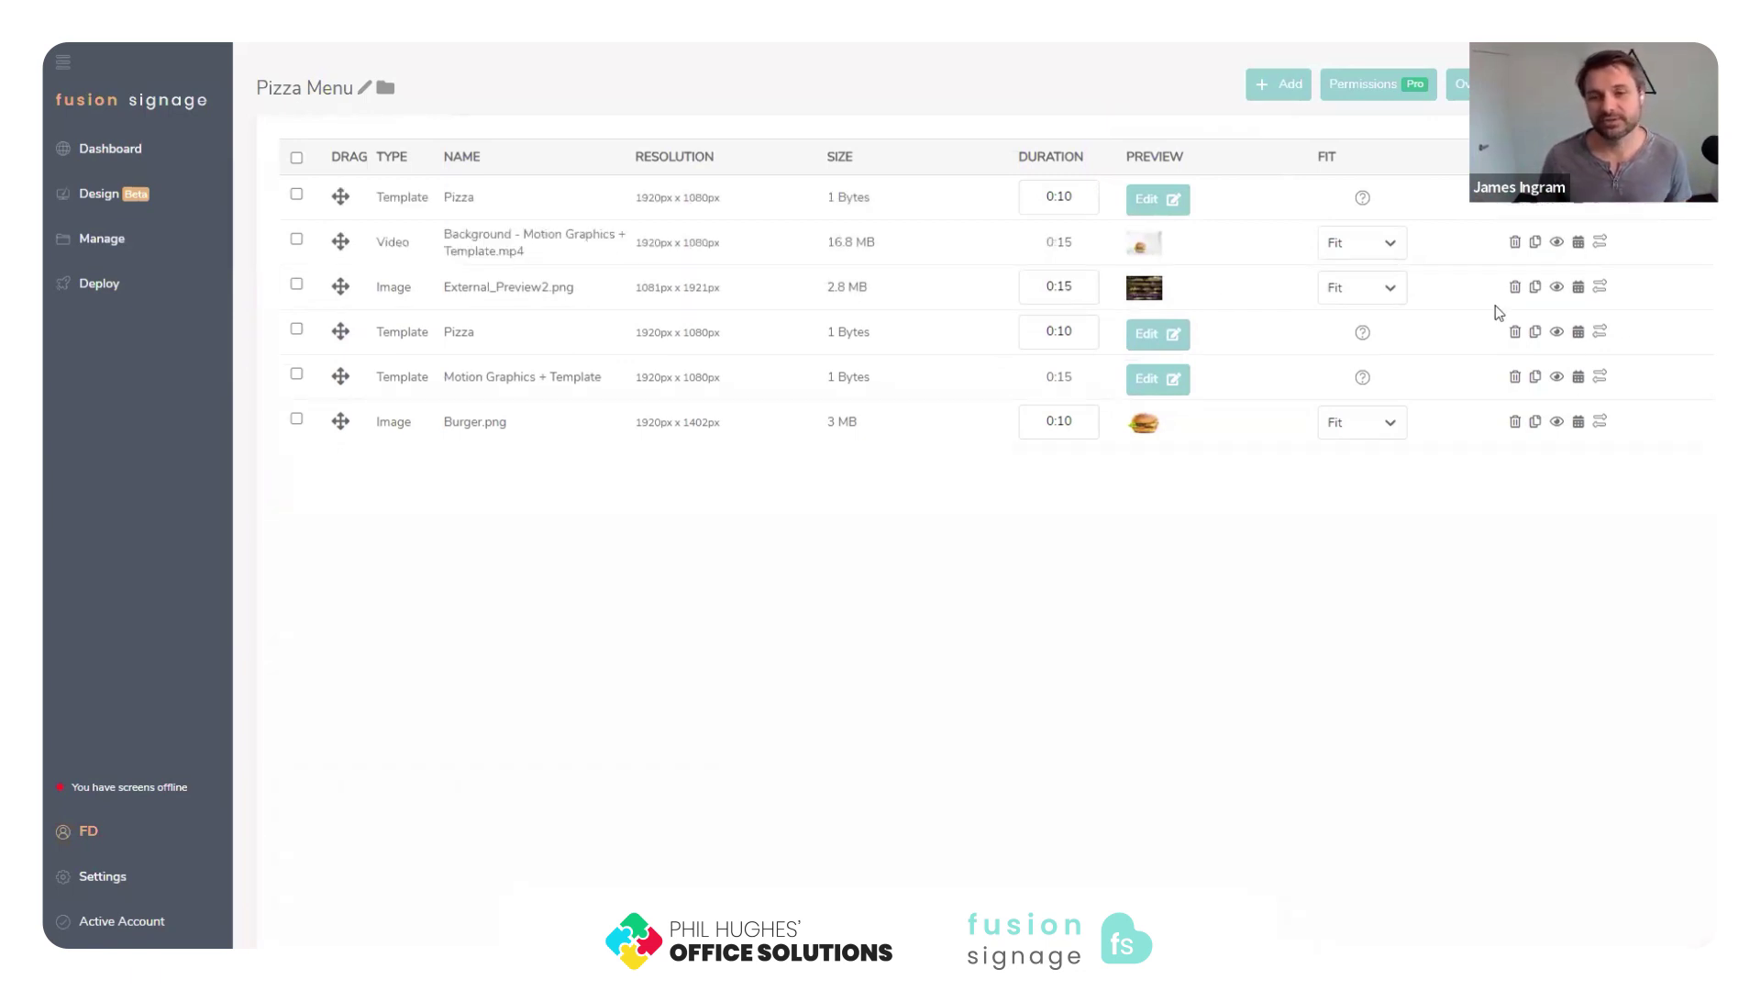
Schedule a playlist item to run only on Mondays and Wednesdays.
click(1577, 197)
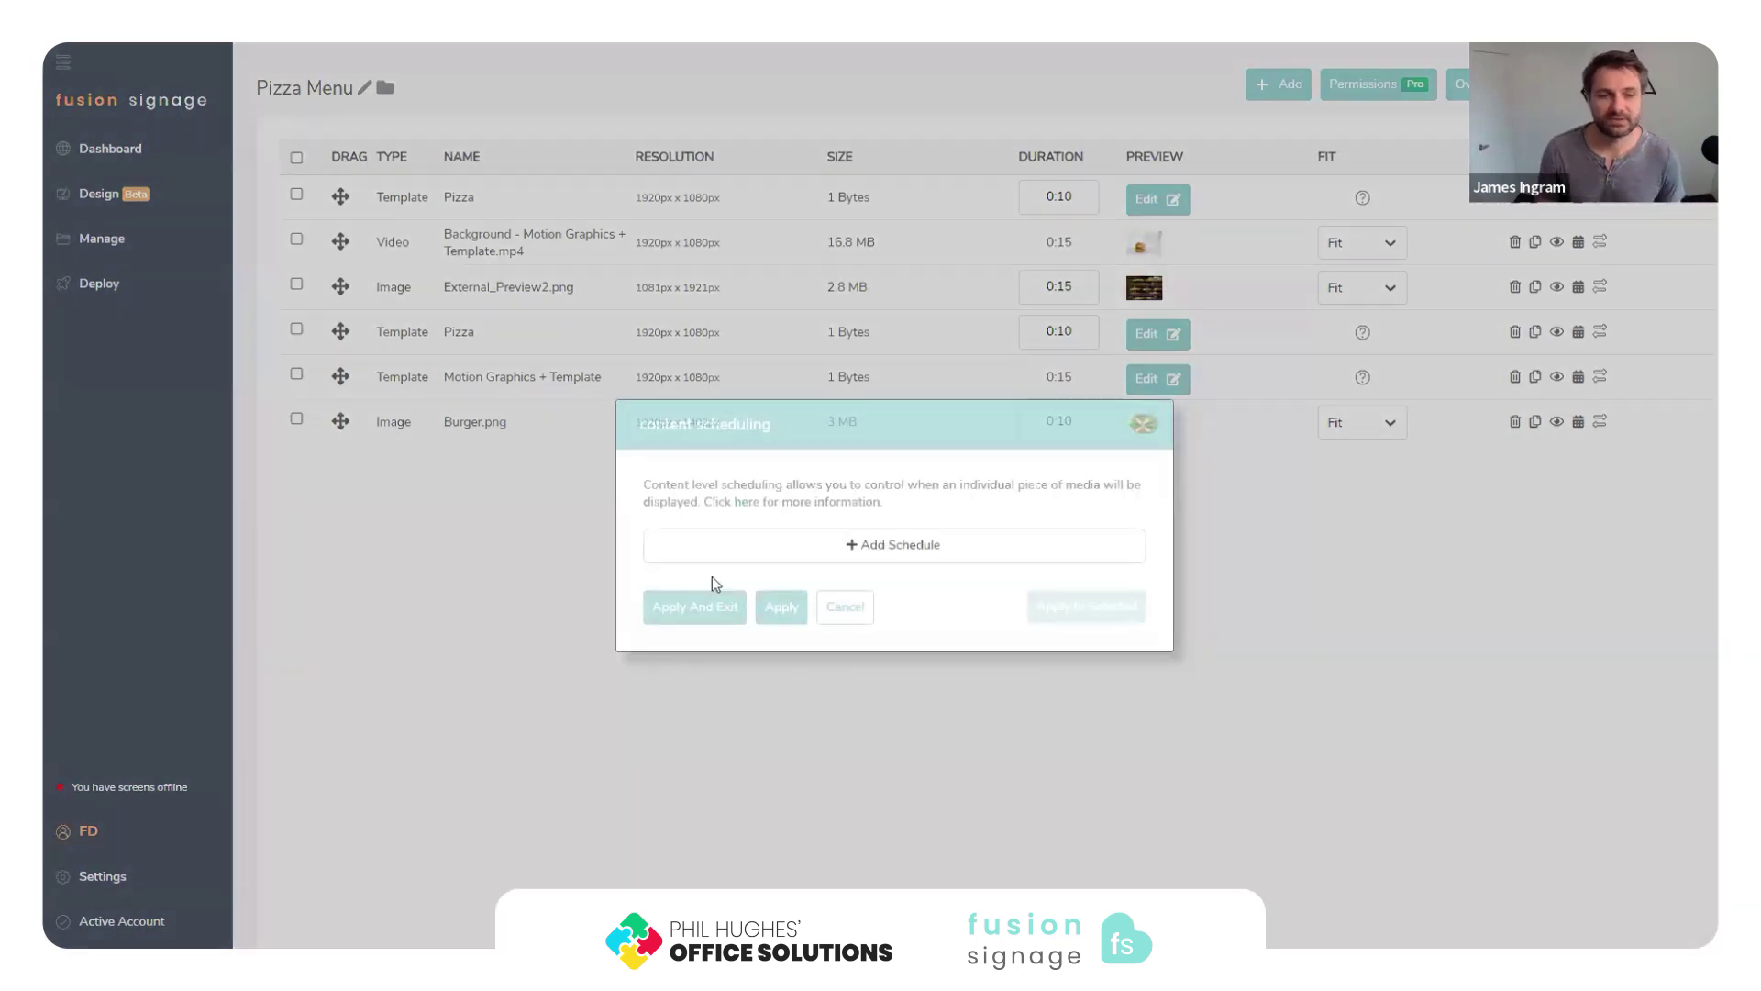
click(684, 464)
click(823, 465)
click(961, 464)
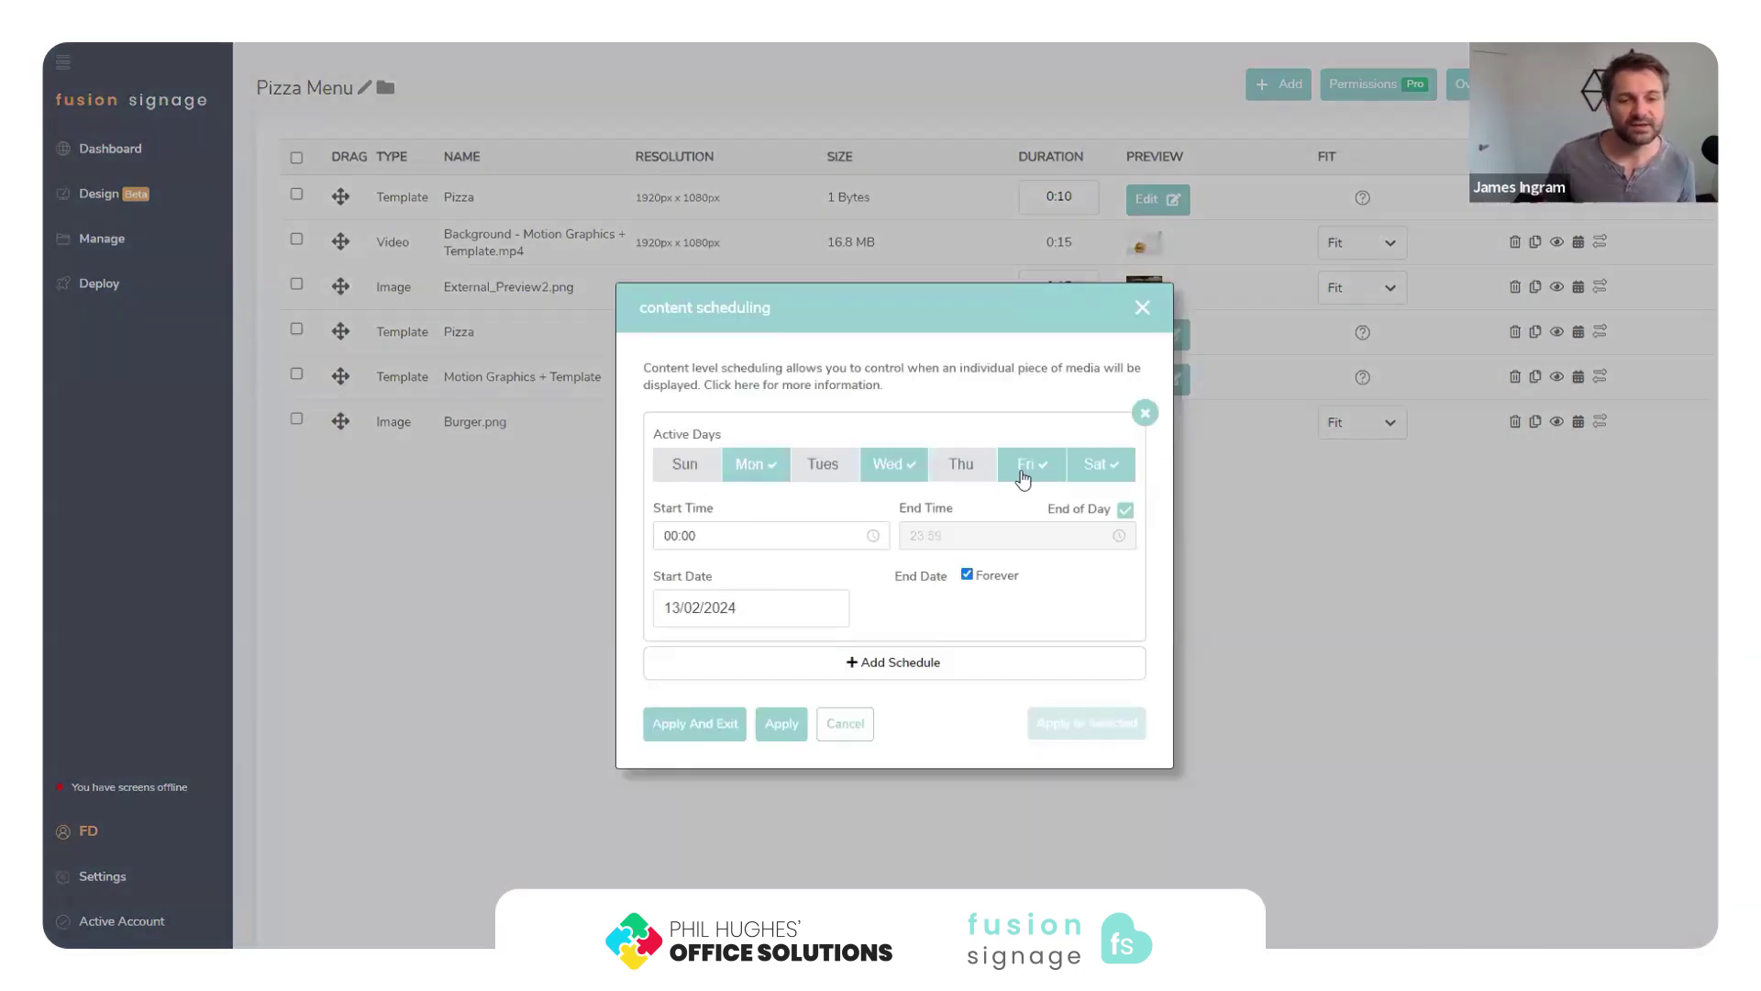
click(1029, 465)
click(1099, 464)
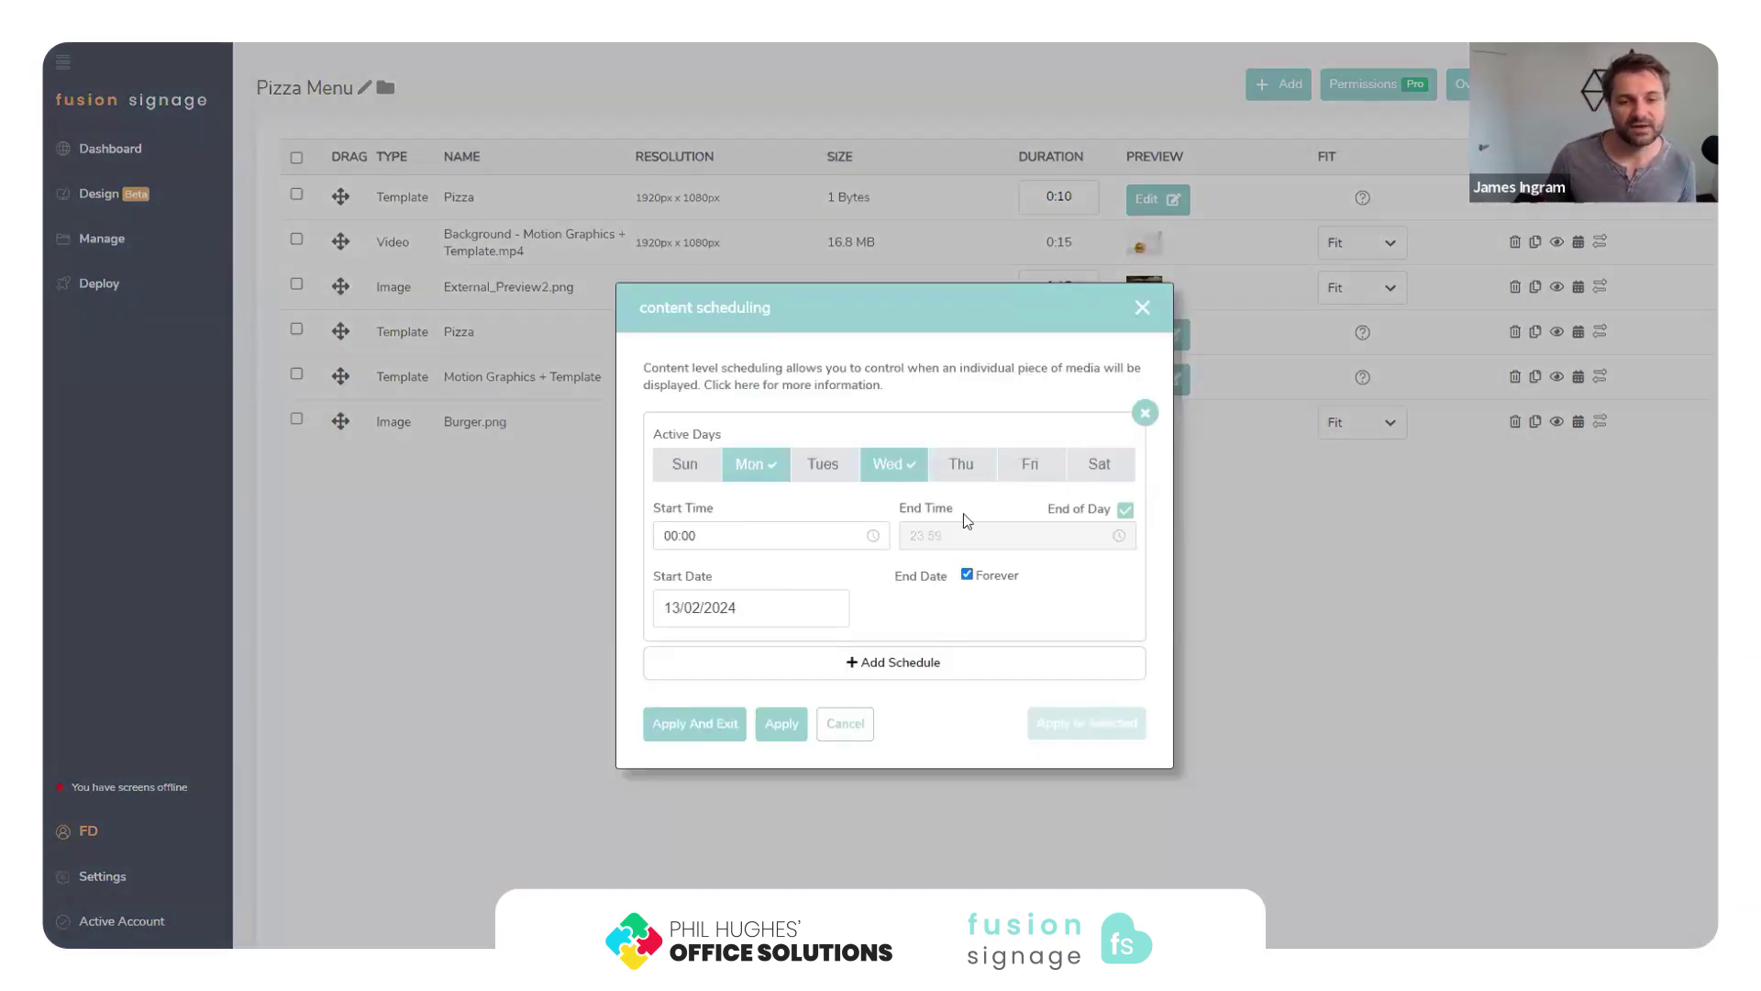
Limit the schedule to 1–31 March 2024 instead of forever, and apply it.
click(712, 546)
click(1085, 569)
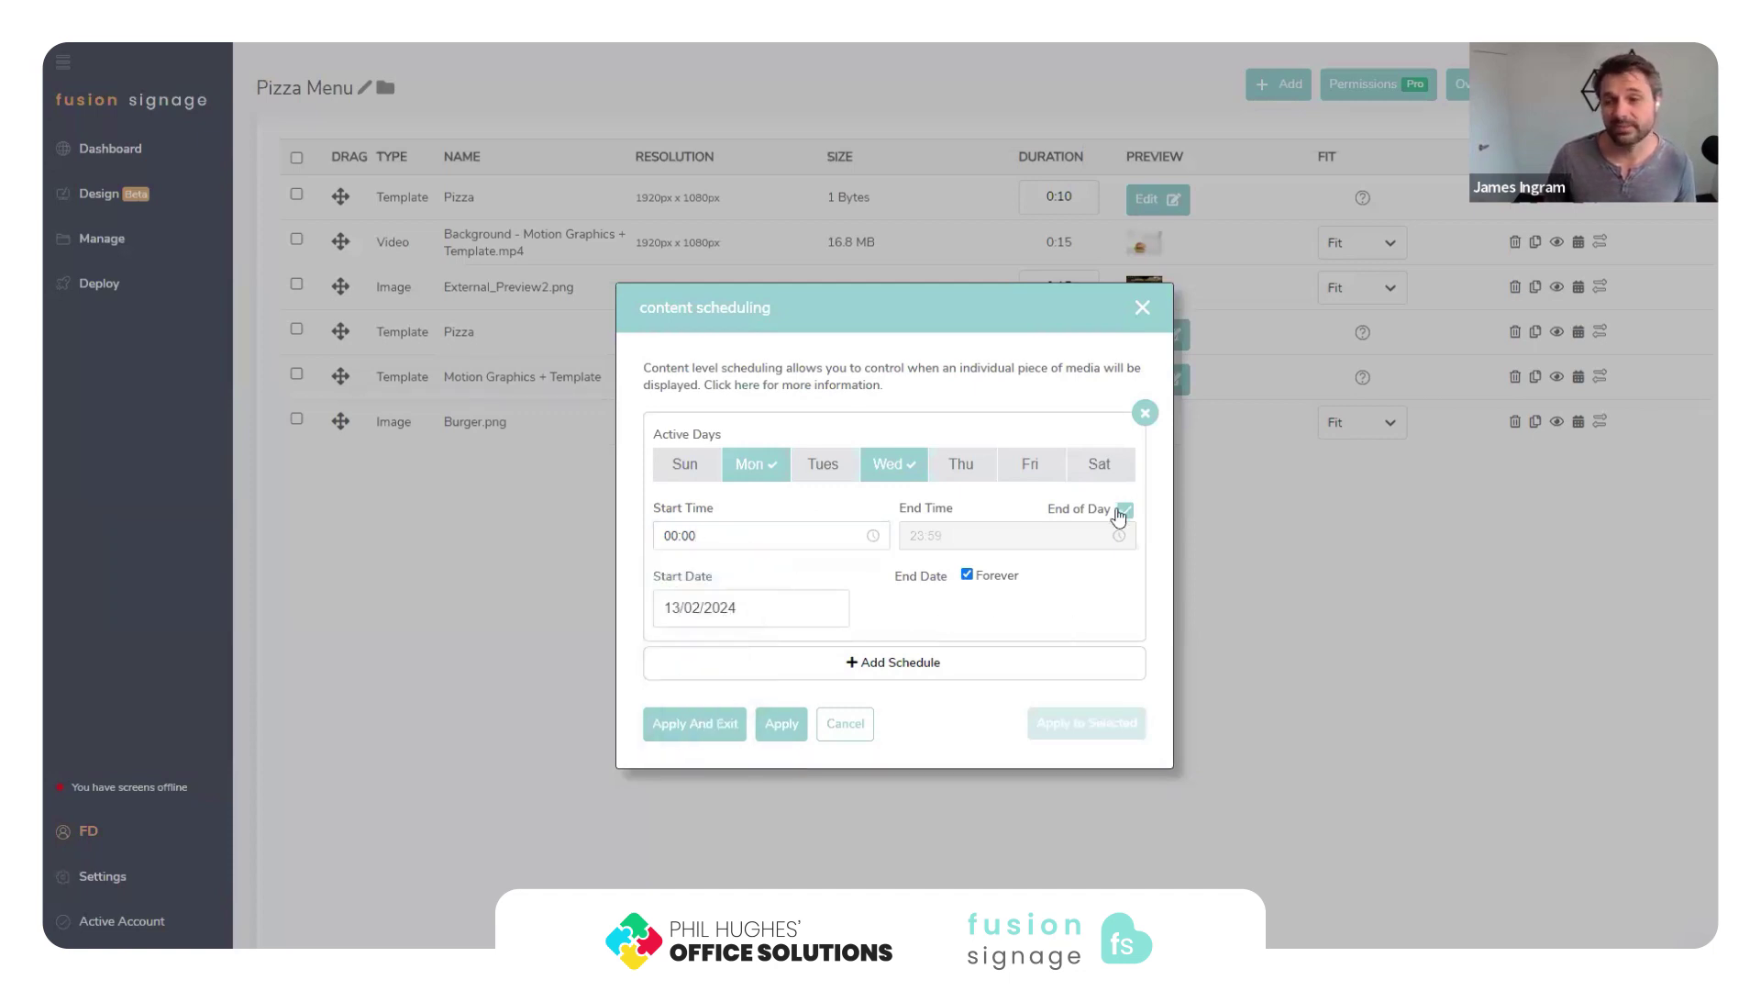
click(967, 575)
click(758, 613)
click(1134, 741)
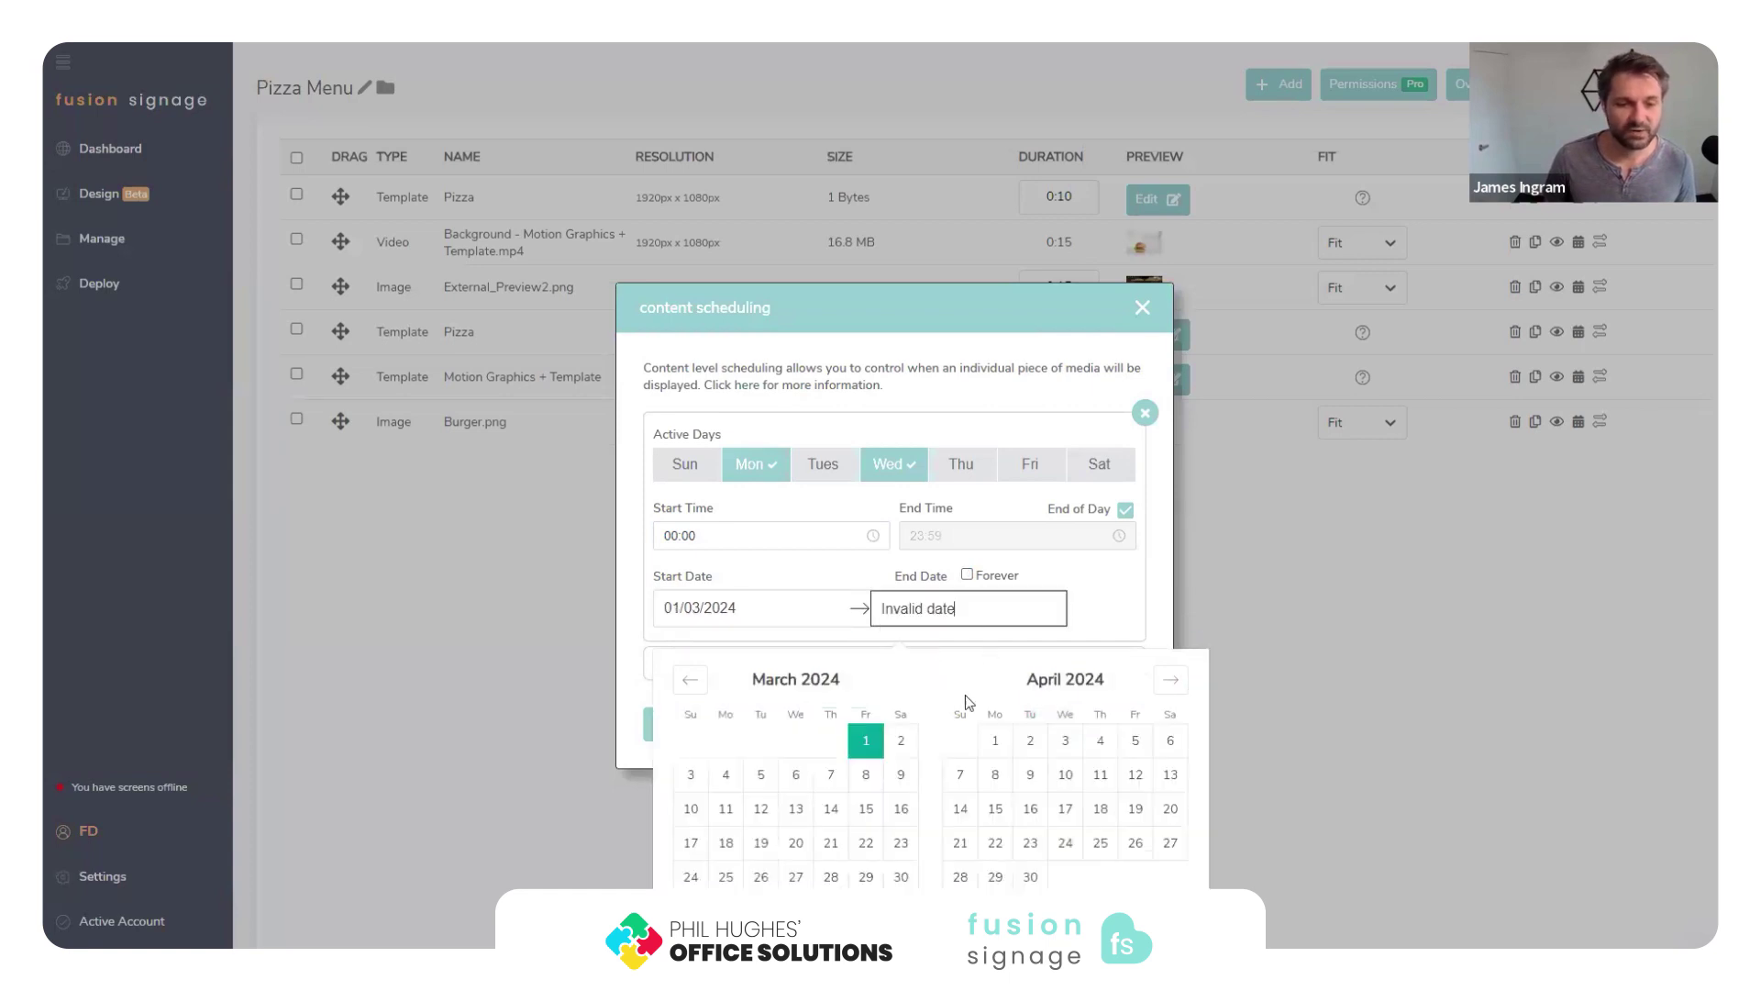
click(690, 910)
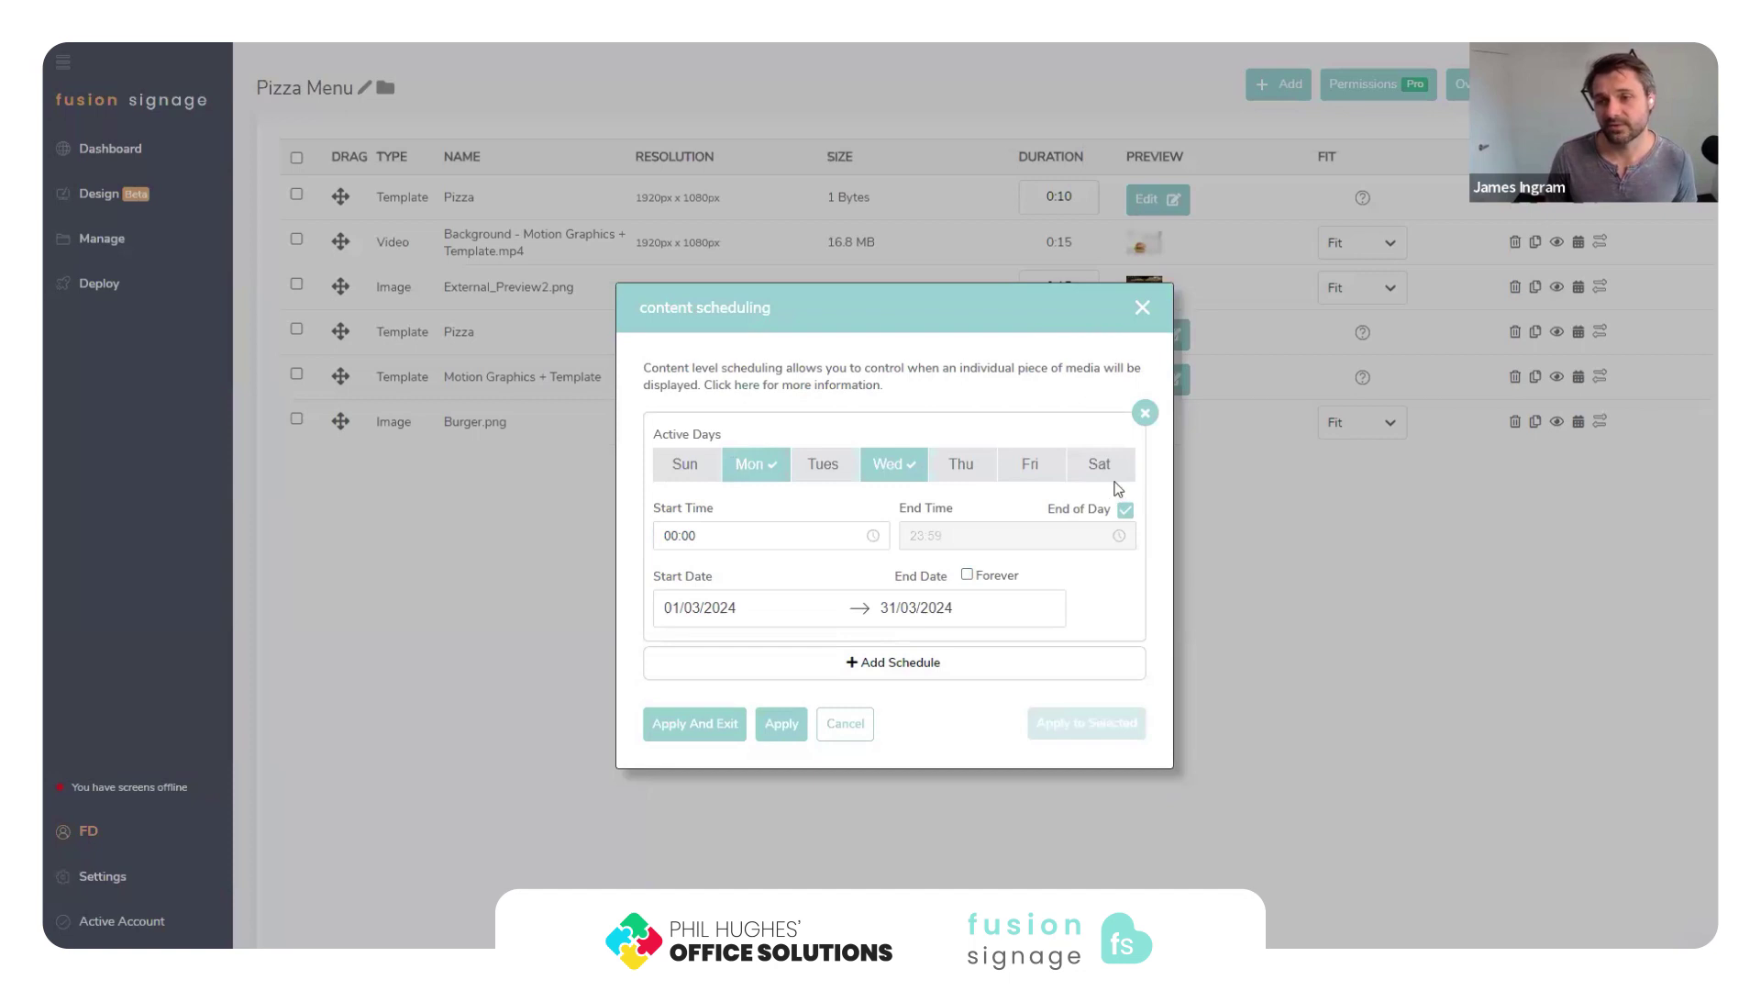
click(714, 719)
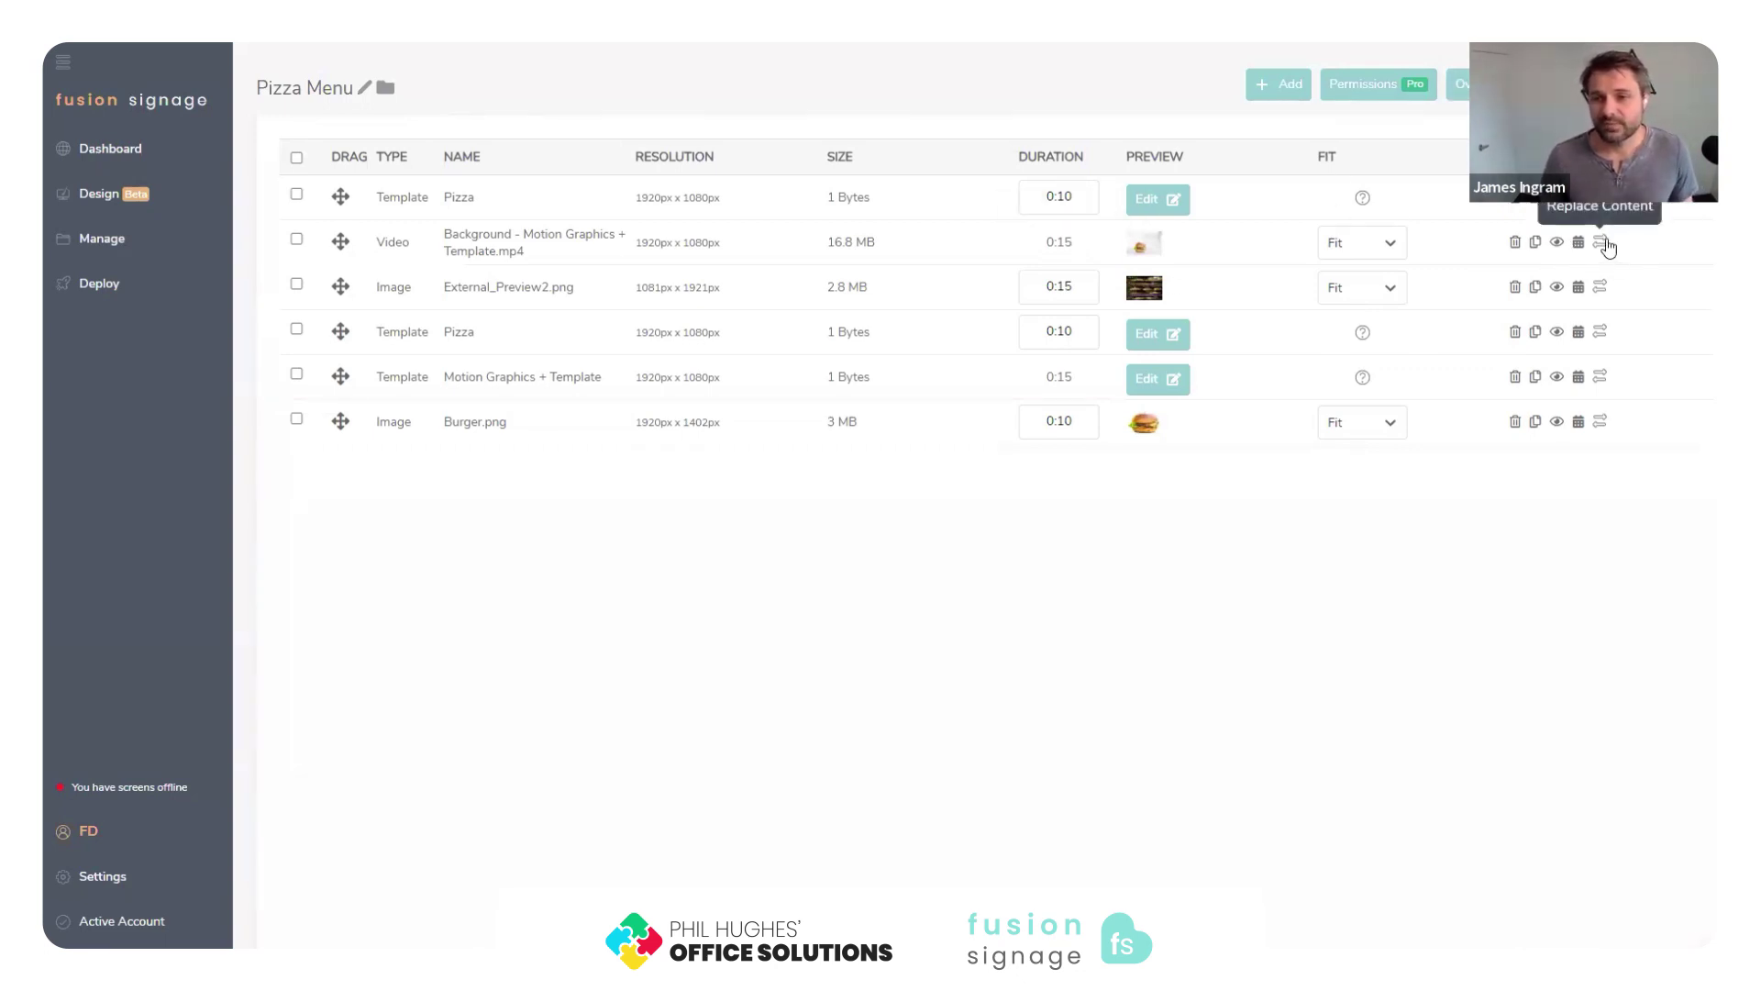
Swap the Background video for Summer Promo 1.png from the media library.
drag(433, 237, 542, 254)
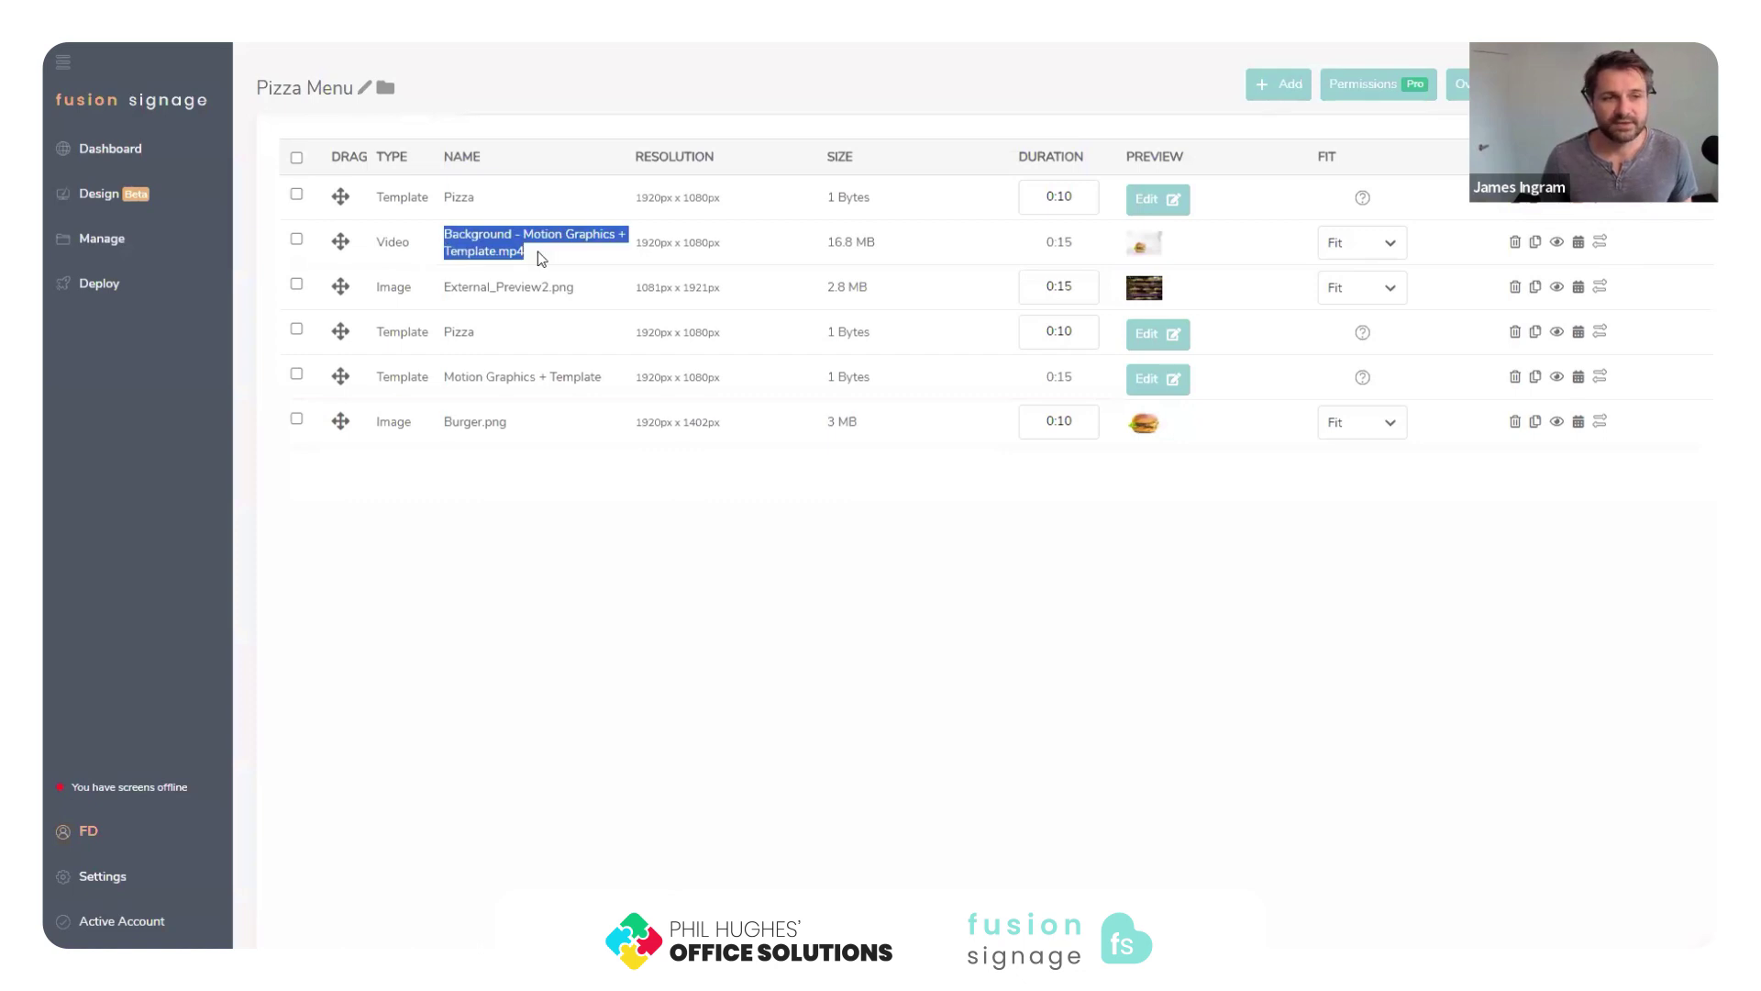
click(1601, 243)
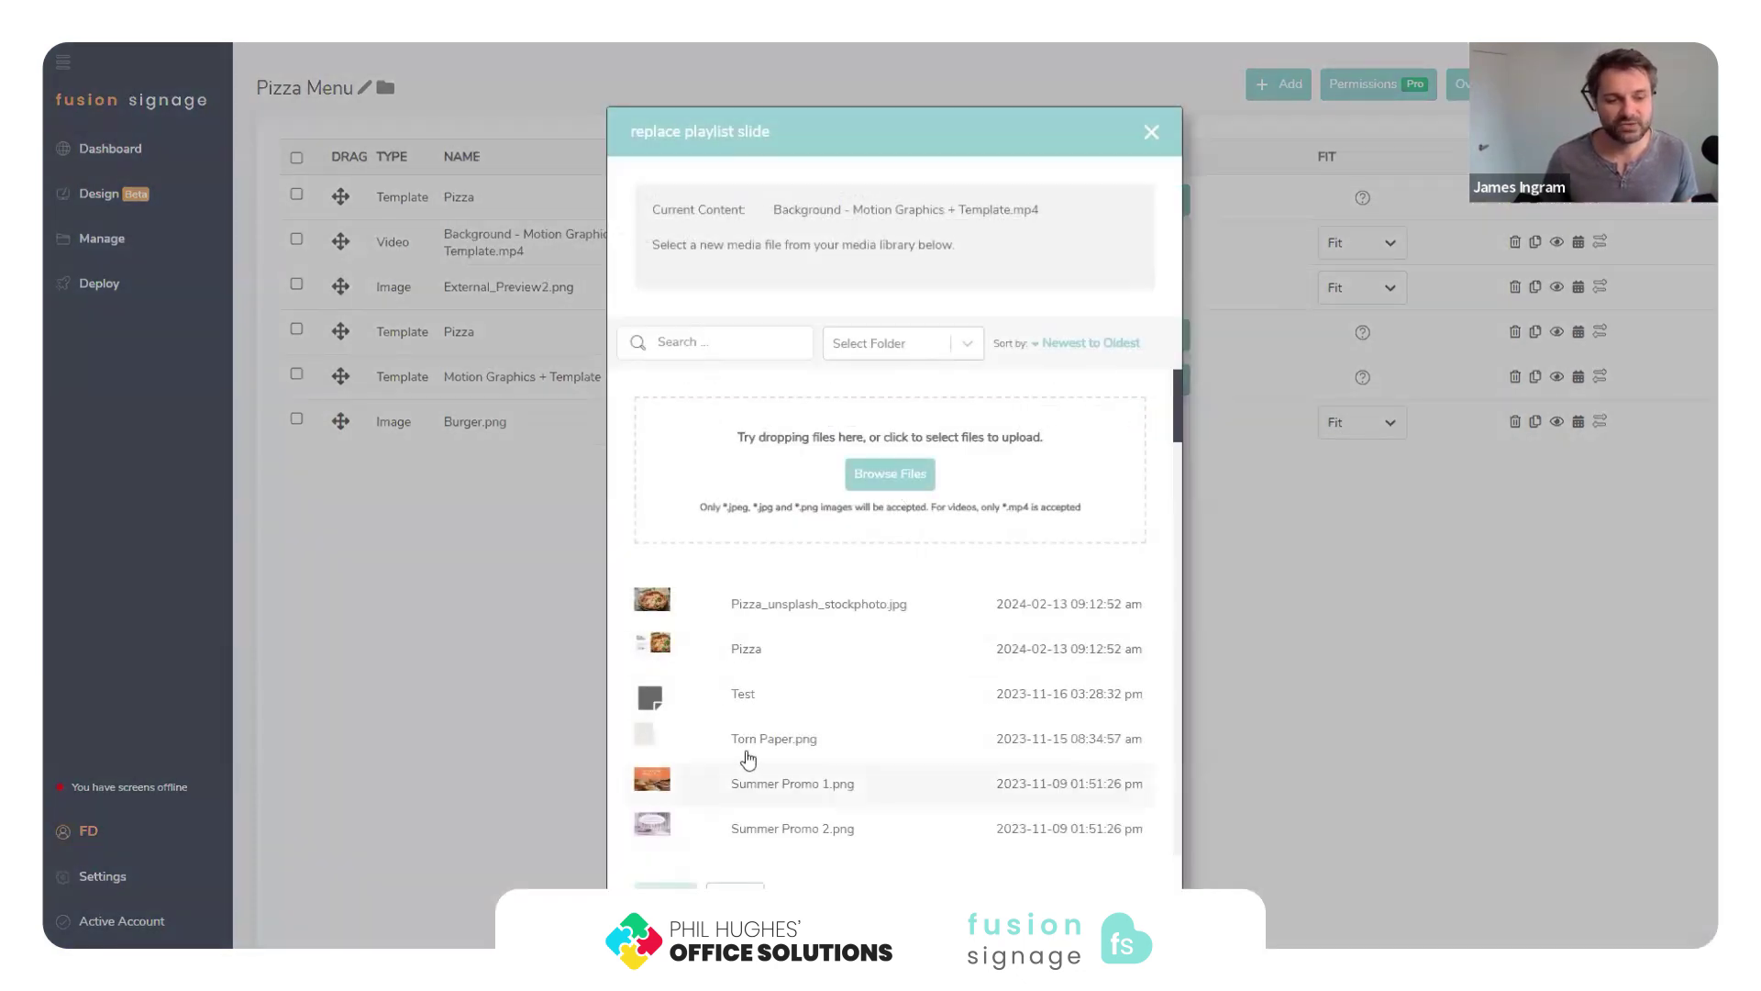
click(745, 782)
click(665, 892)
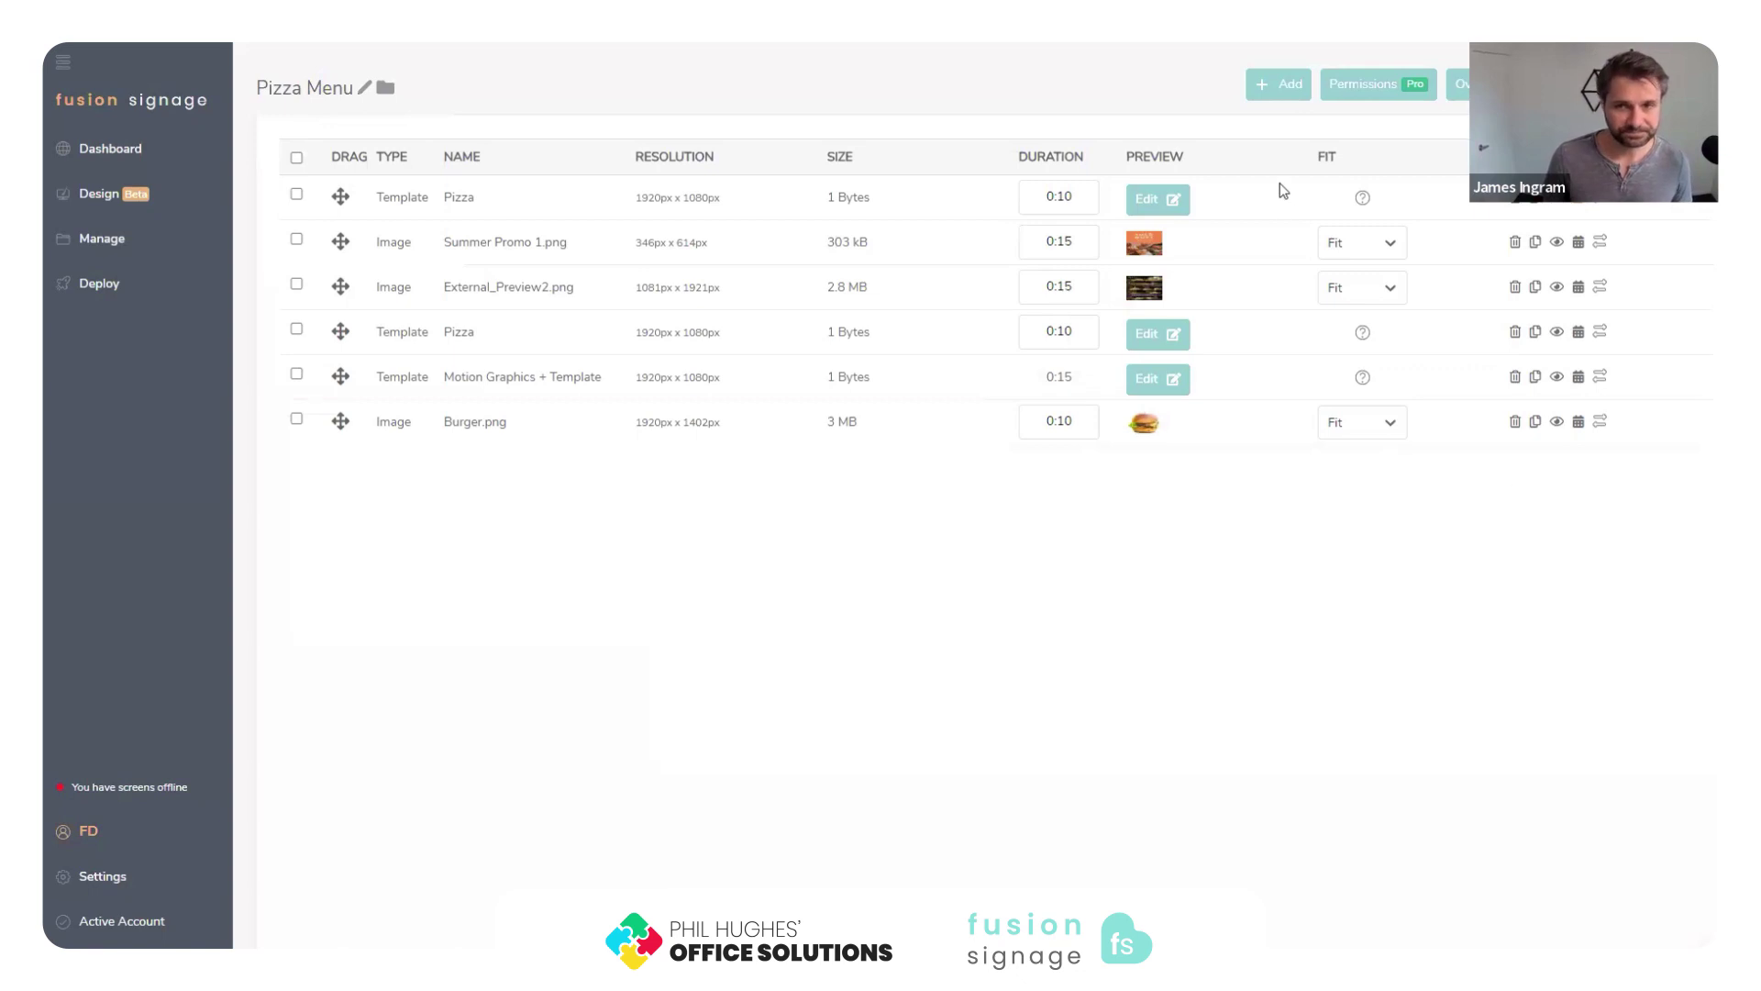
click(1195, 236)
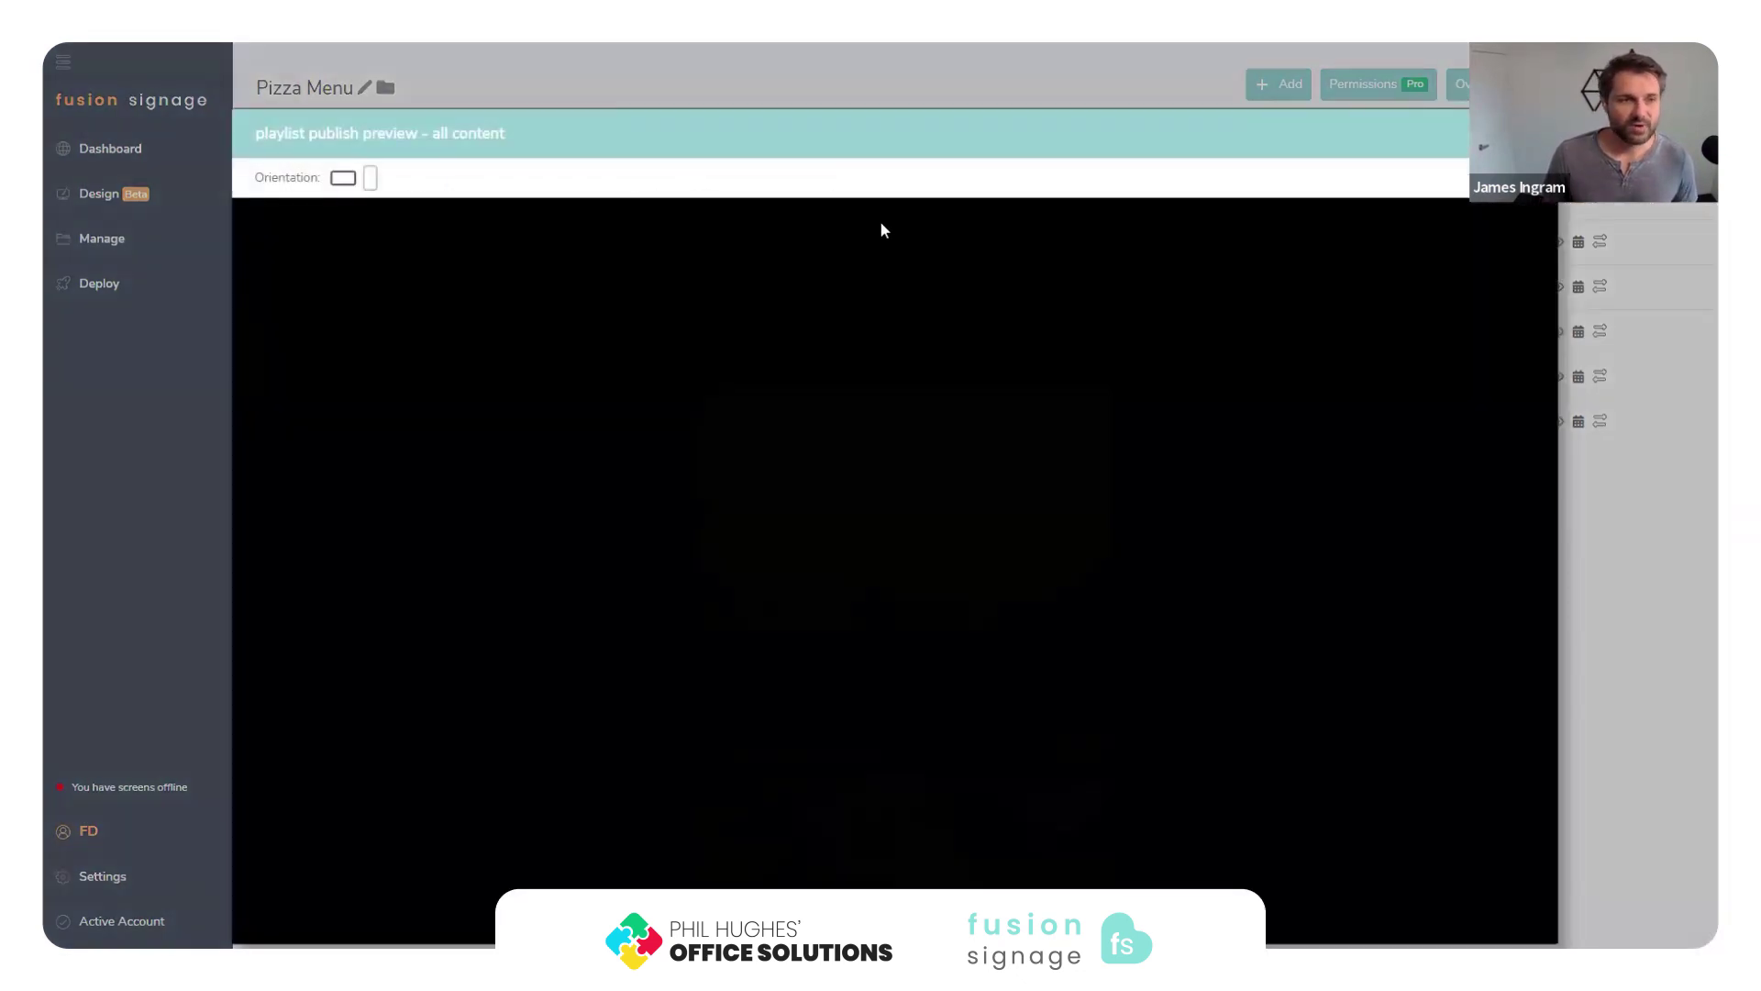
click(370, 178)
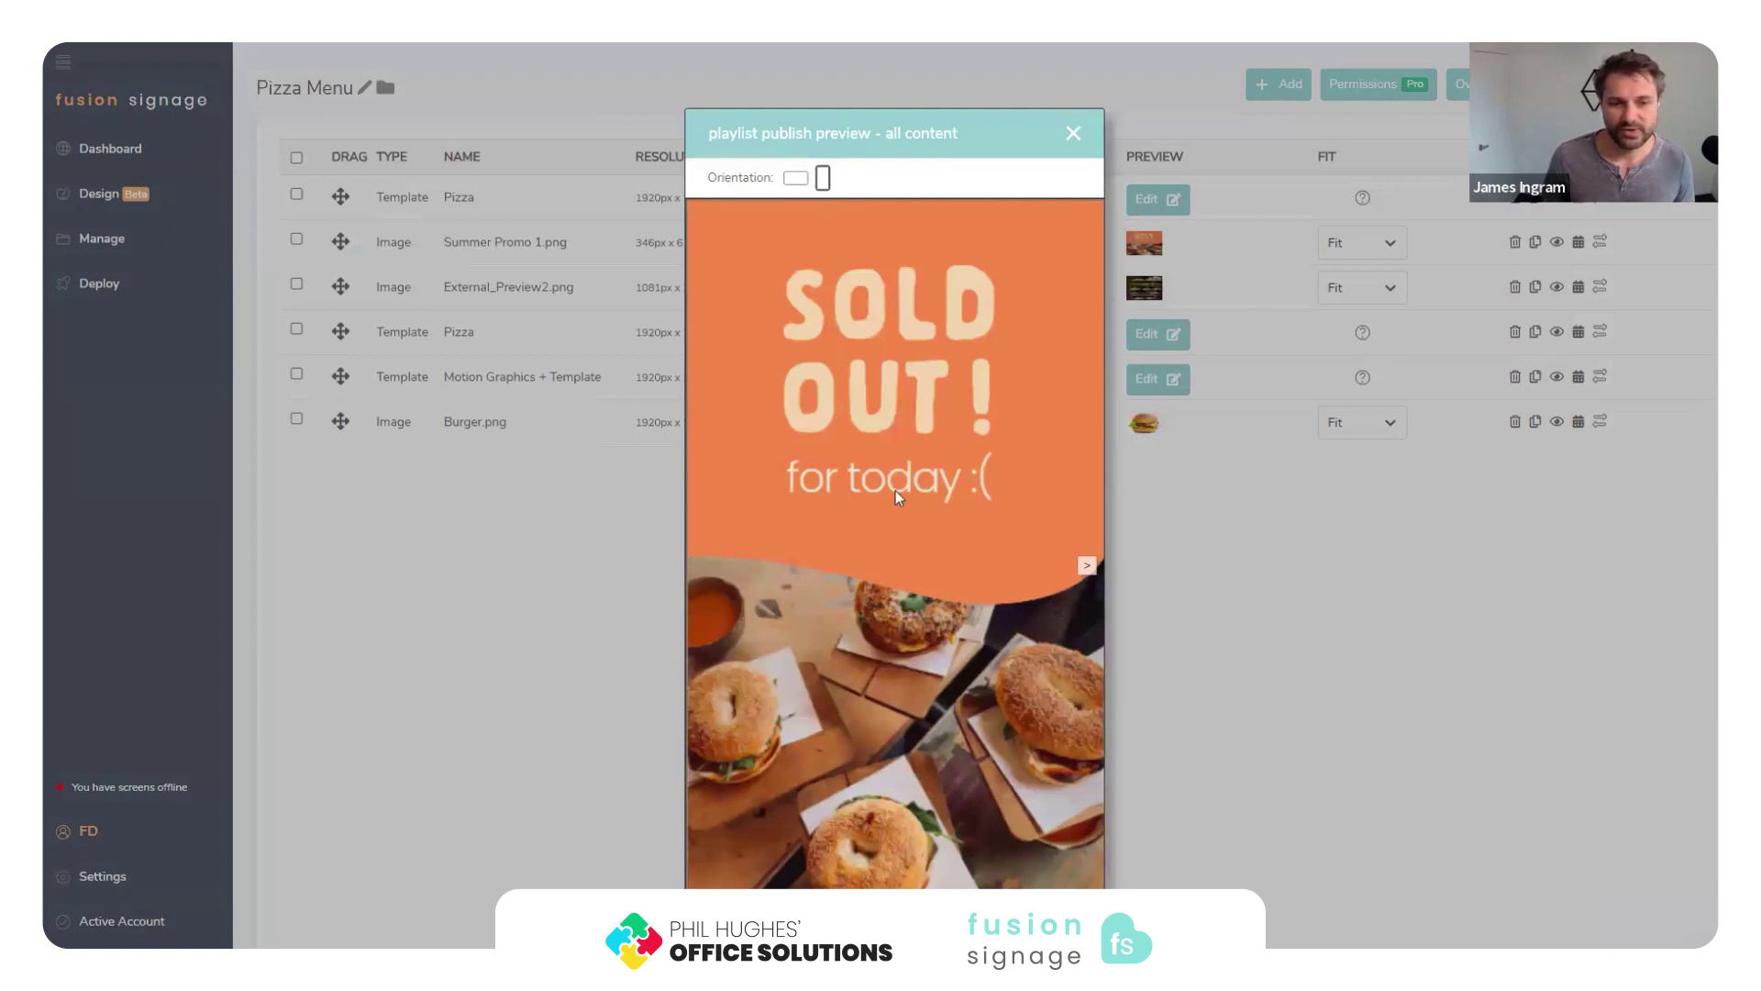
click(1088, 568)
click(1088, 567)
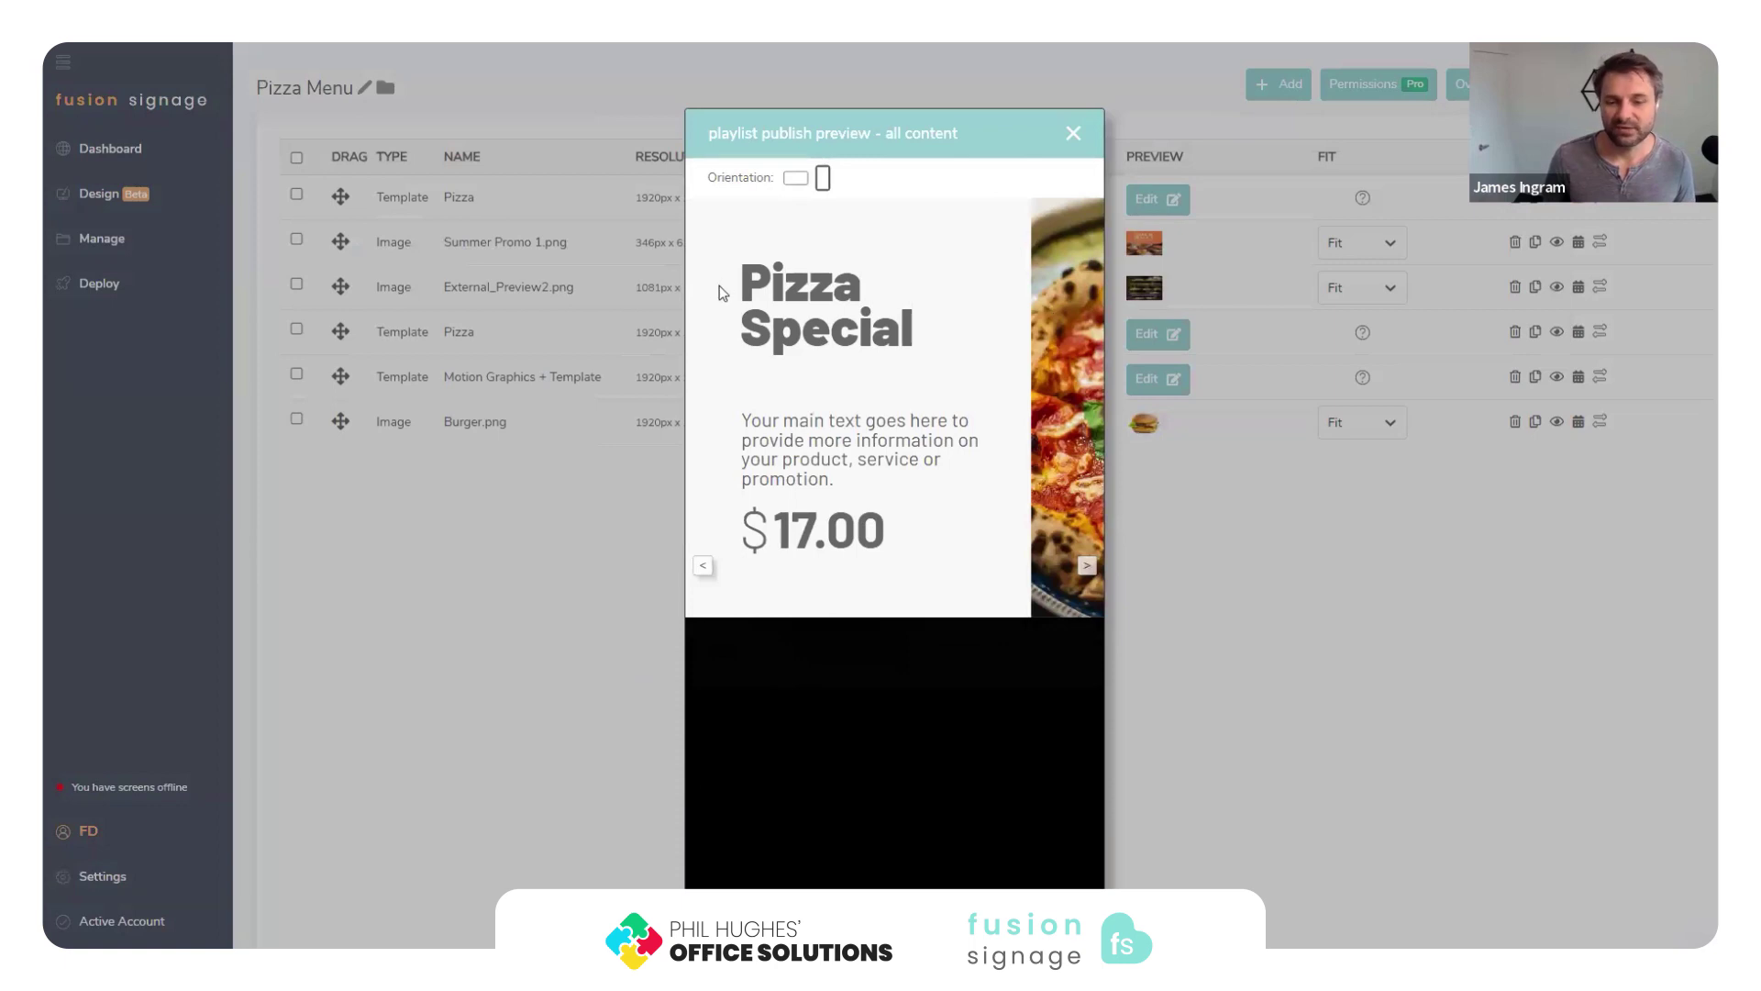
click(797, 179)
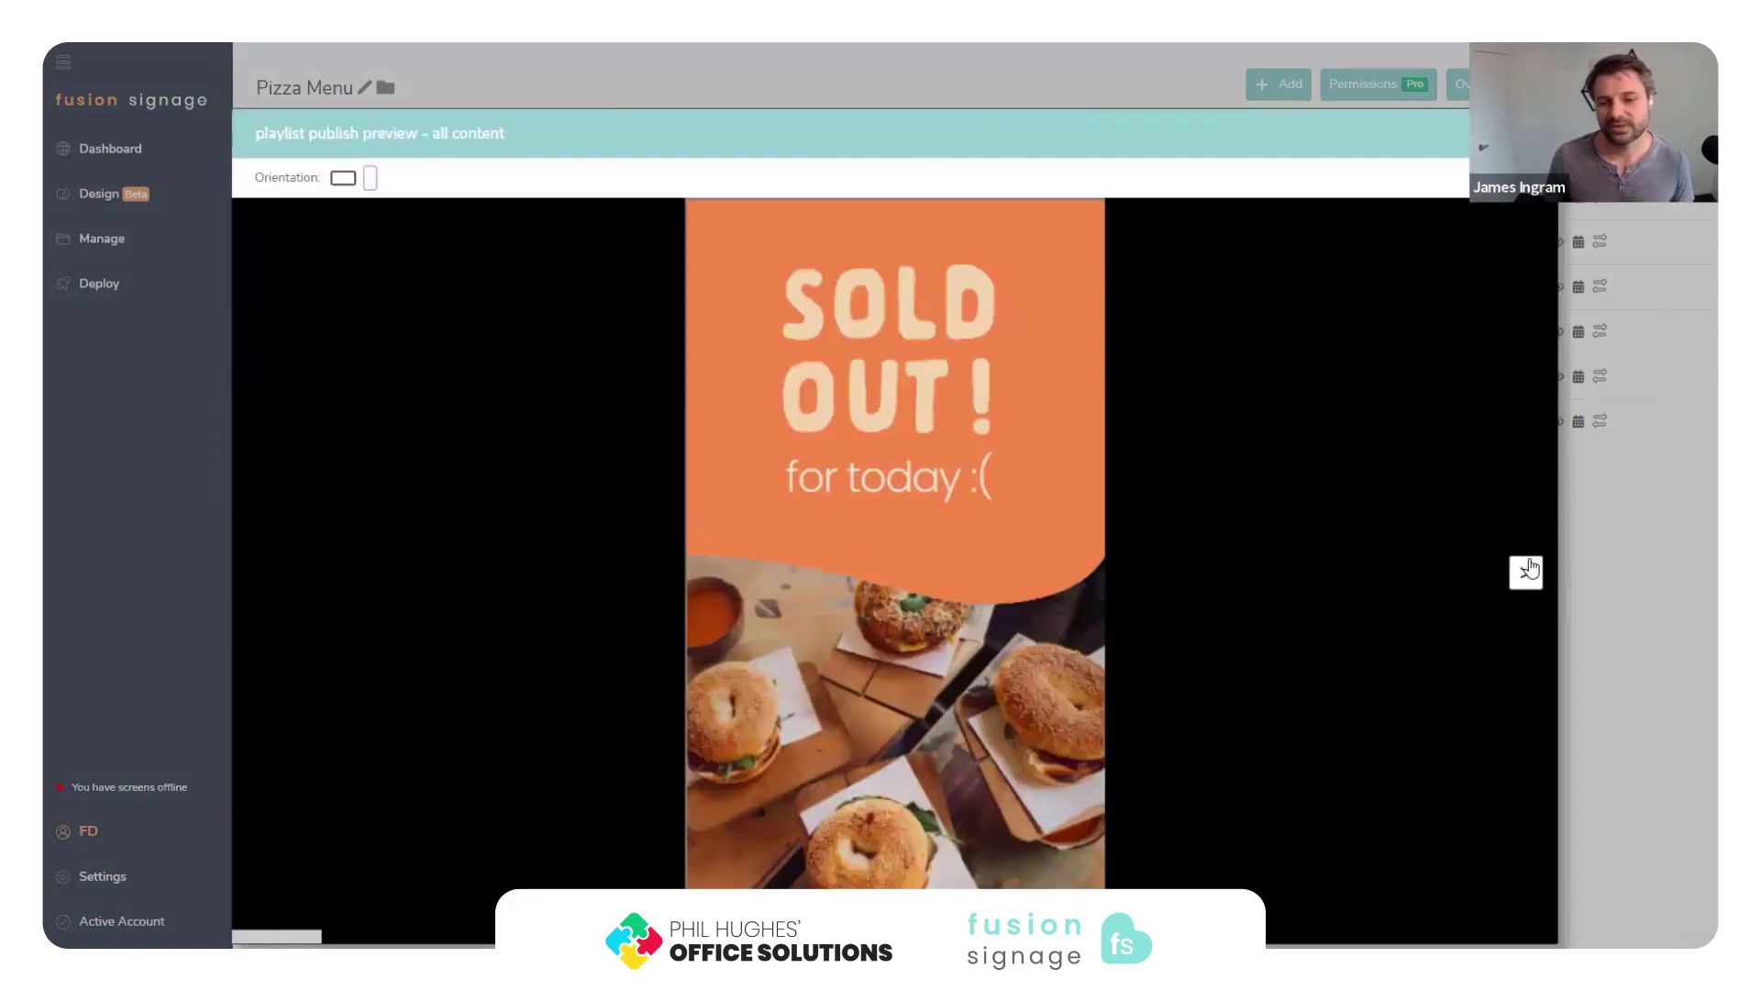
click(1526, 573)
click(1525, 573)
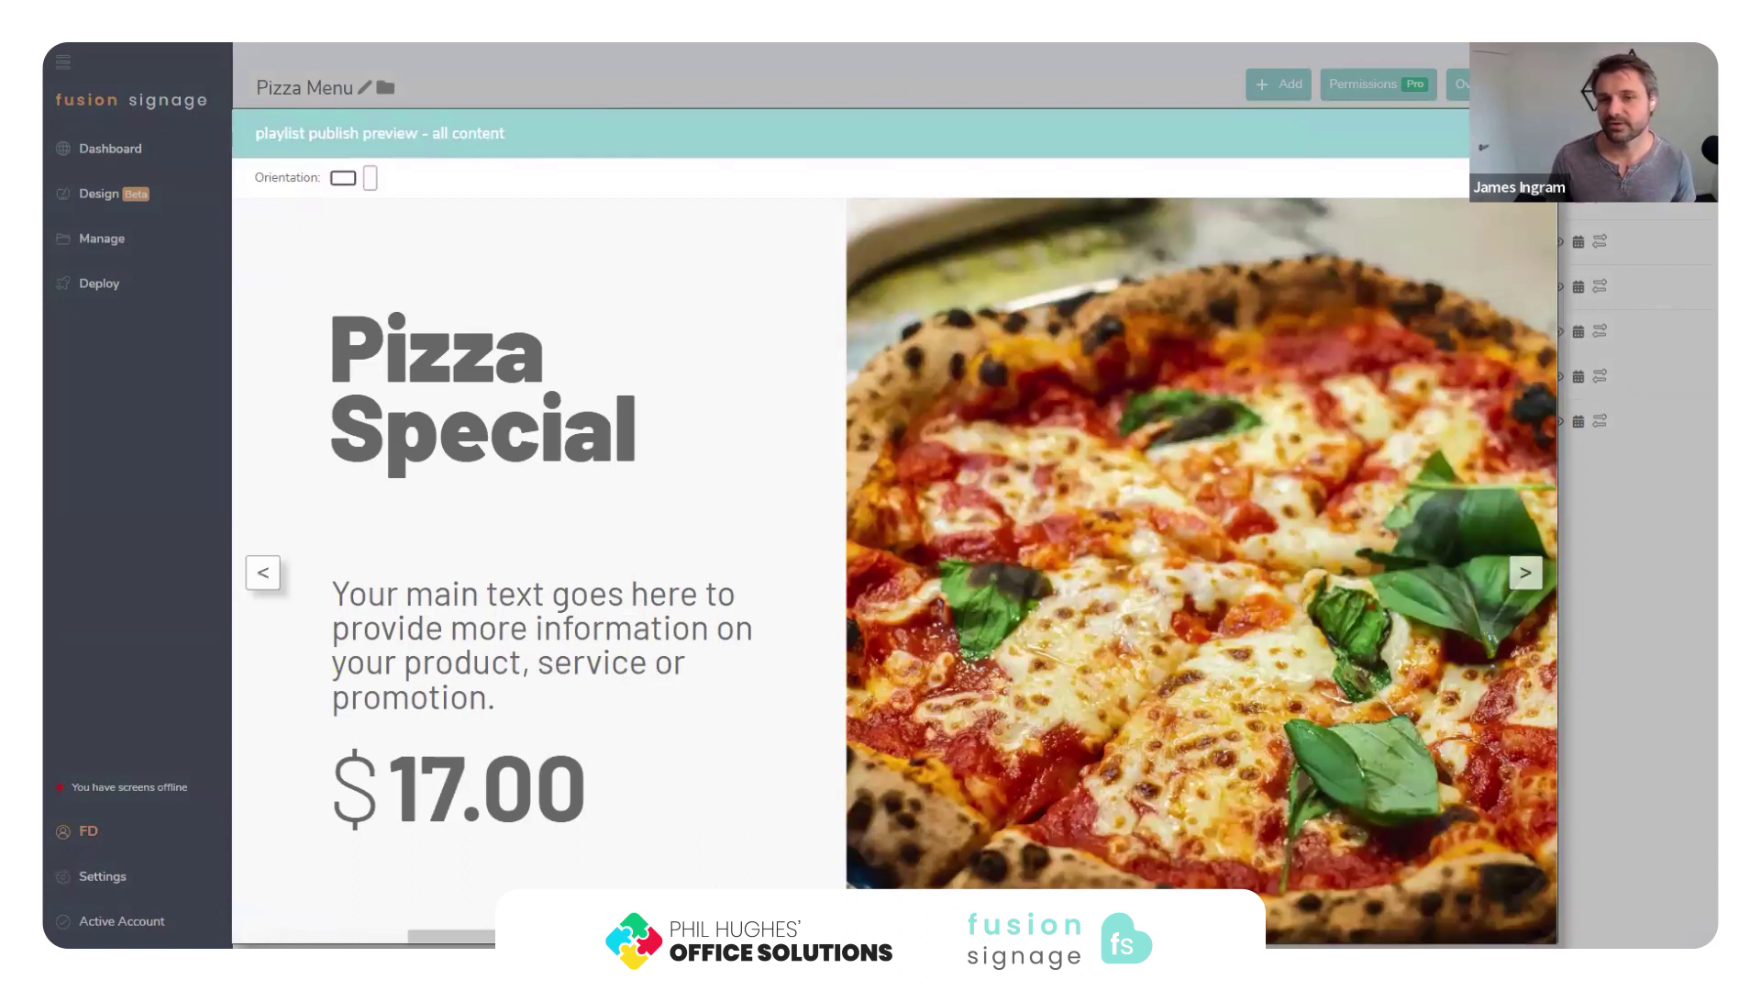
key(Escape)
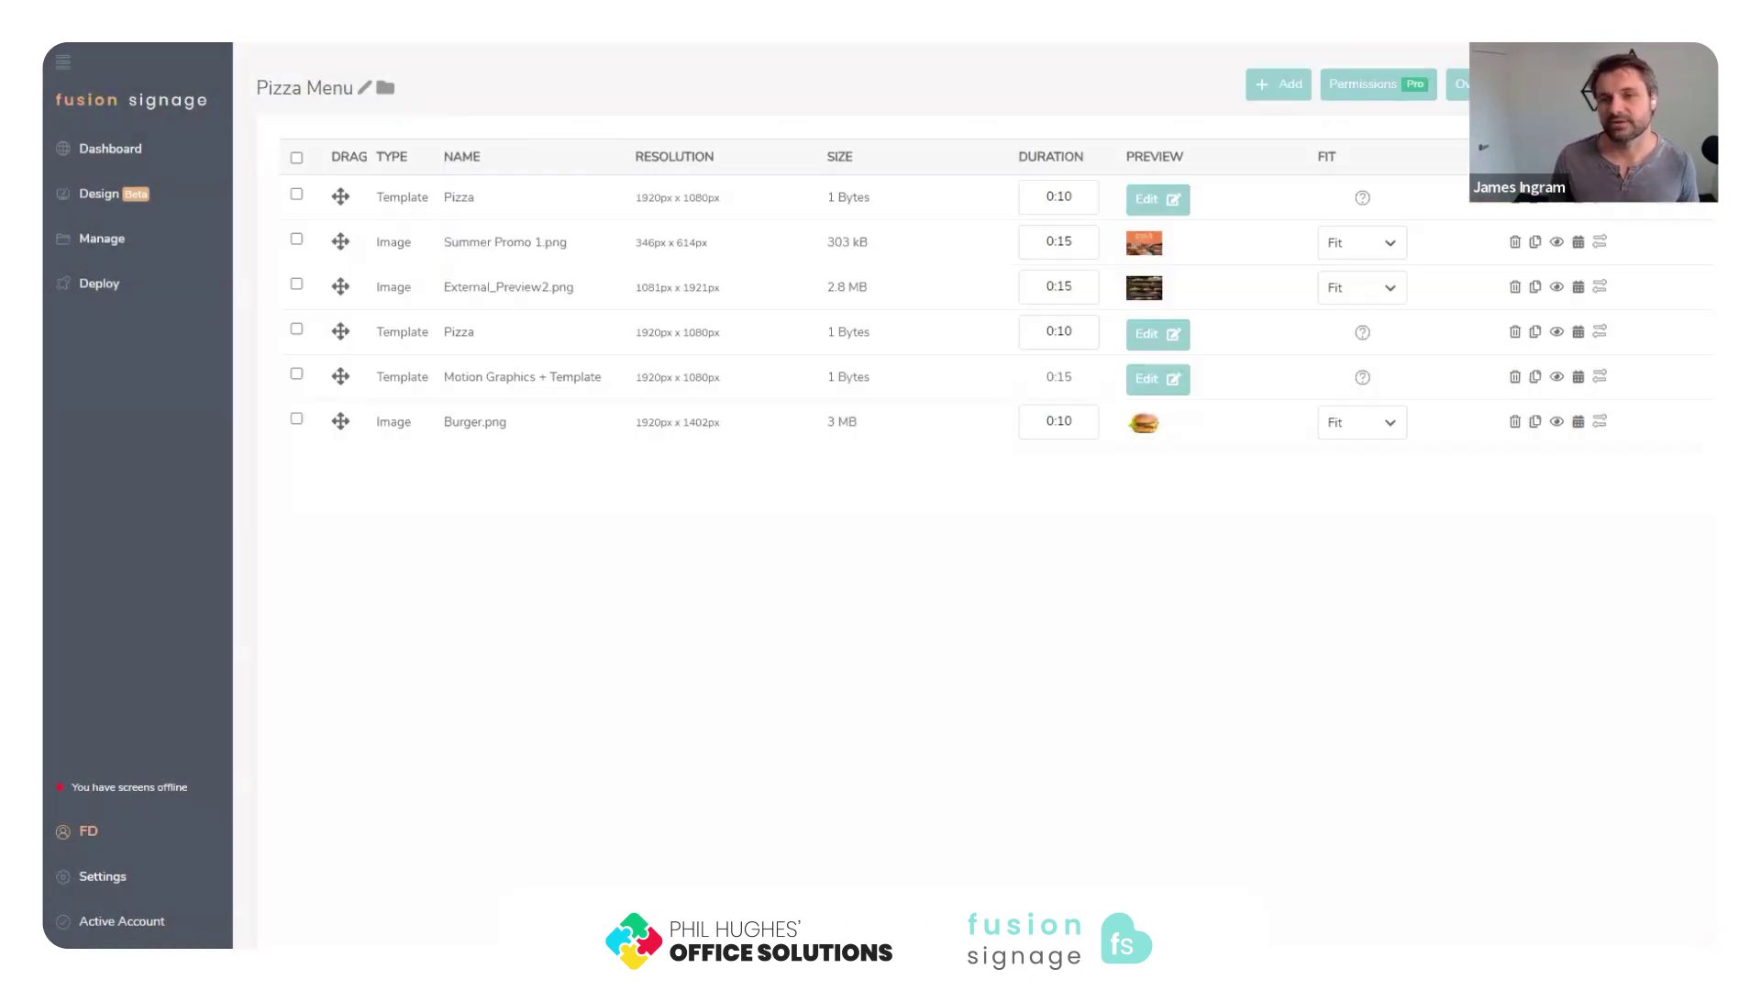
Assign the playlist to NSW Sydney Store Screen, removing Screen Expired Example.
click(1587, 84)
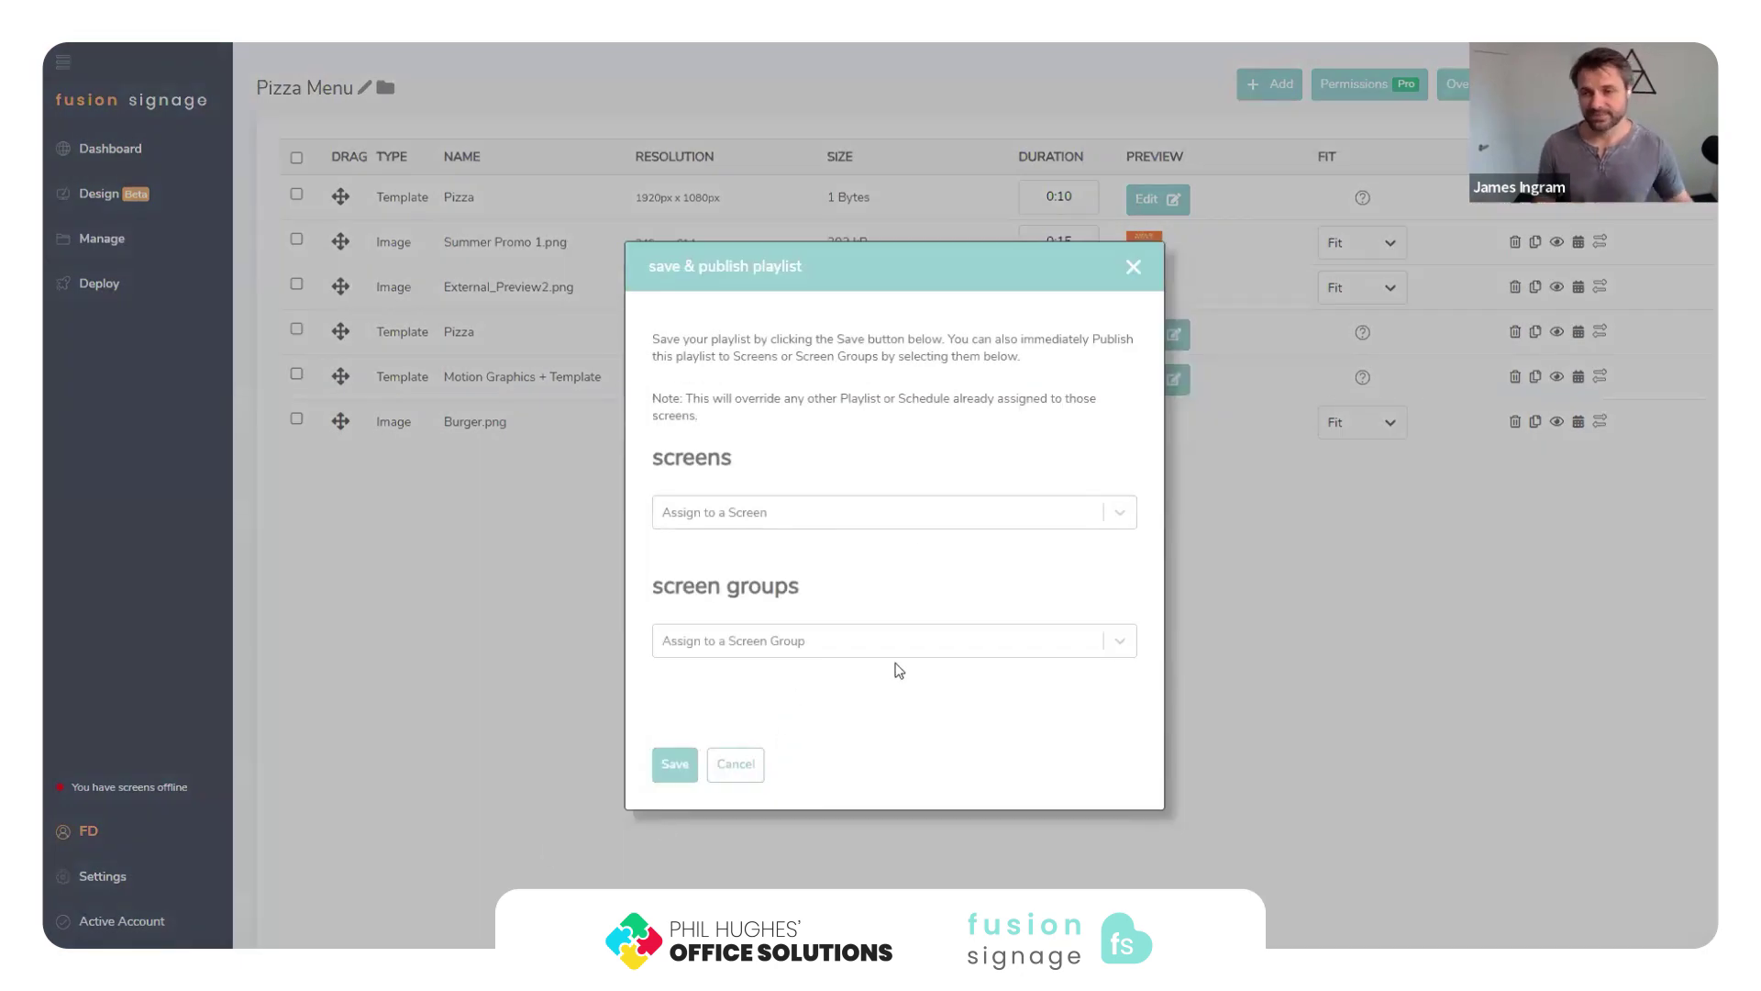
click(766, 514)
click(740, 584)
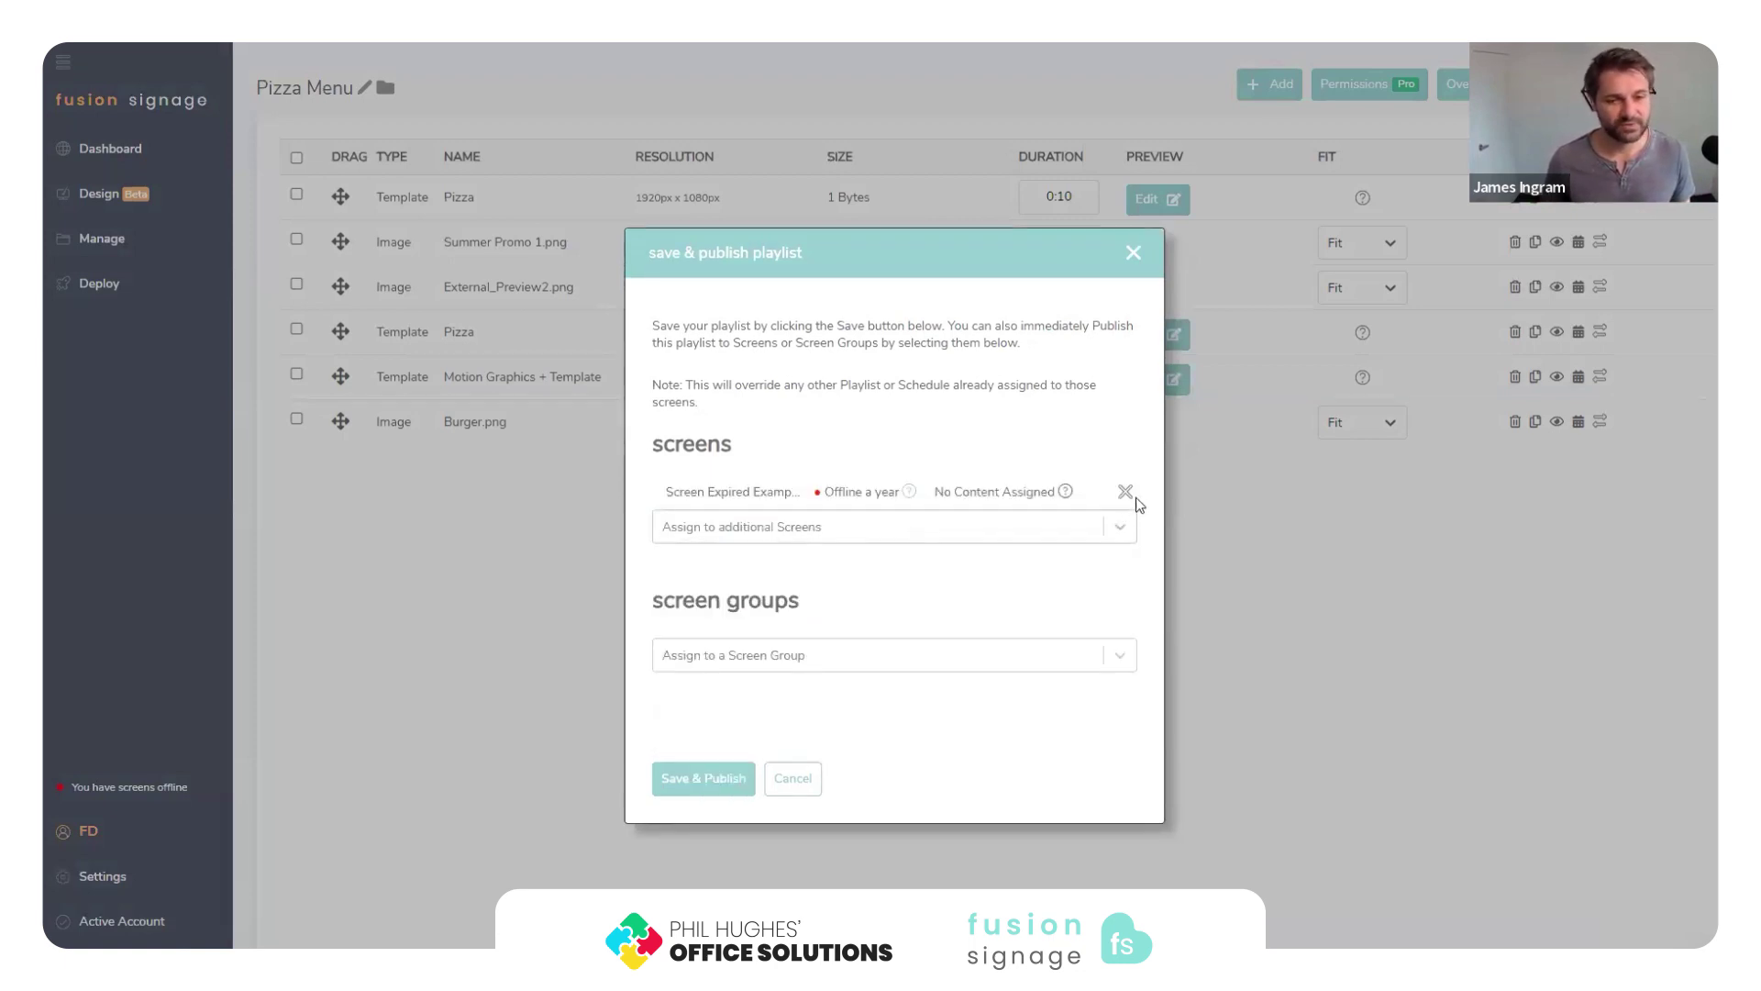
click(1125, 492)
click(1081, 507)
click(740, 648)
Add Office Screen and Menu Screen 1, then save and publish despite offline screens.
click(800, 528)
click(733, 653)
click(761, 534)
click(734, 697)
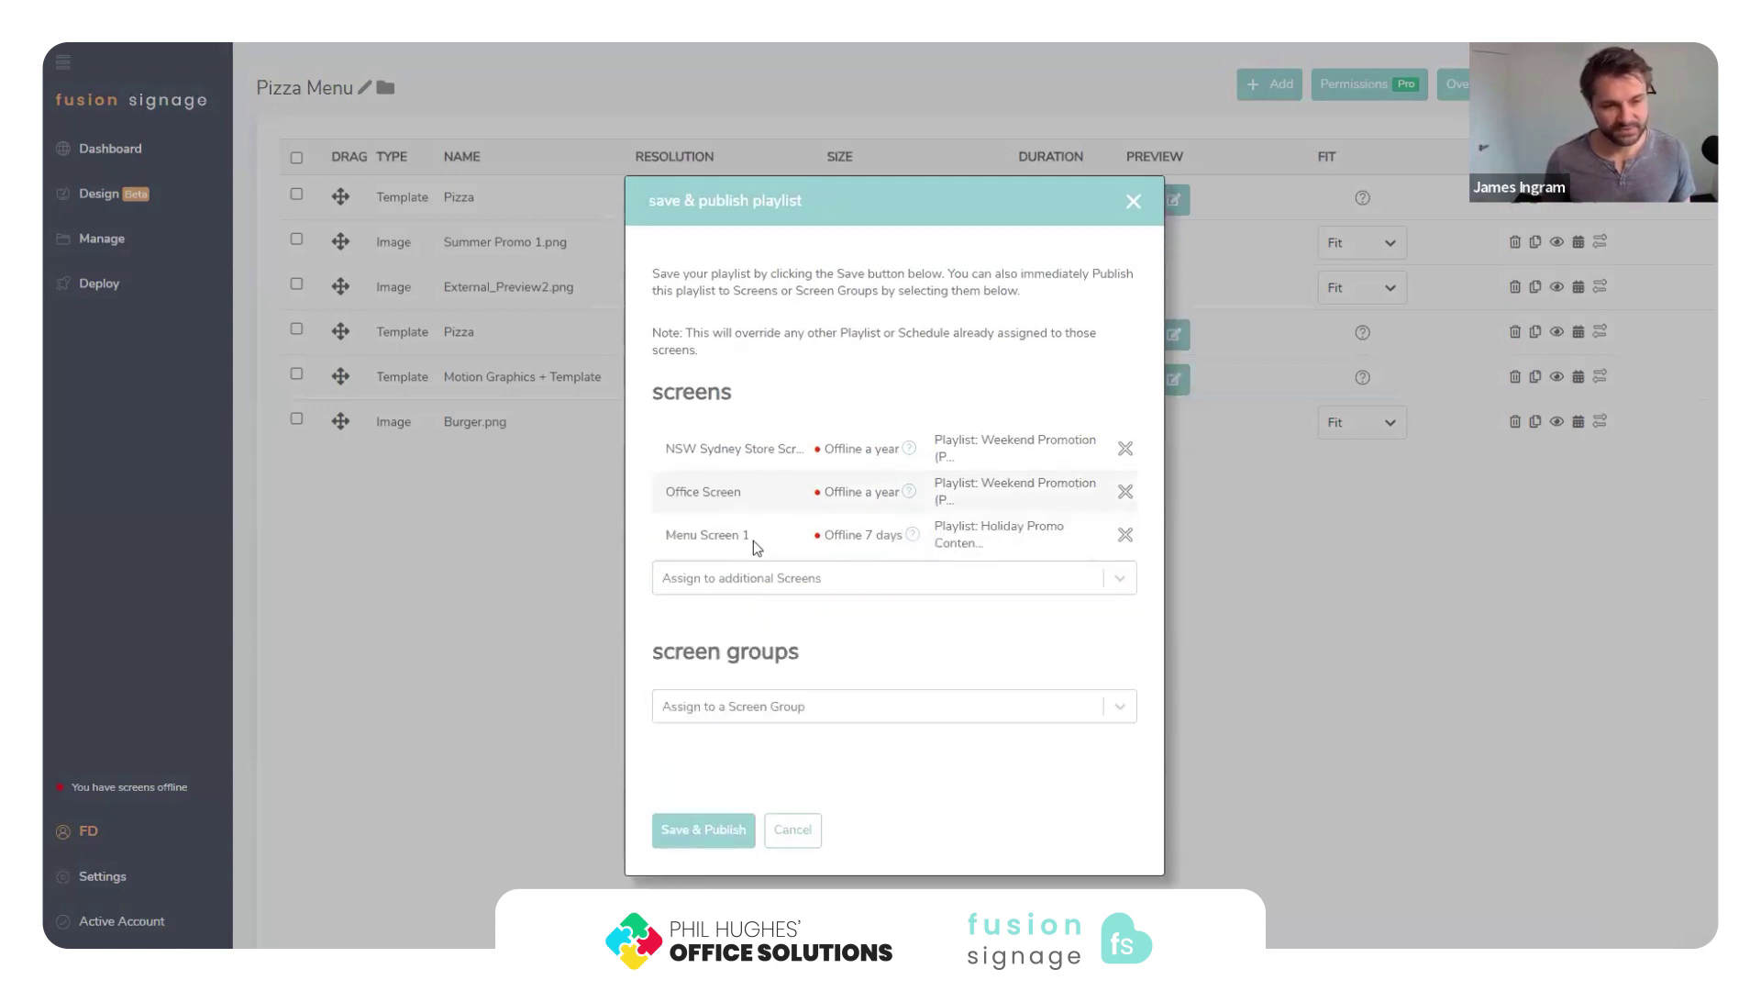
click(744, 591)
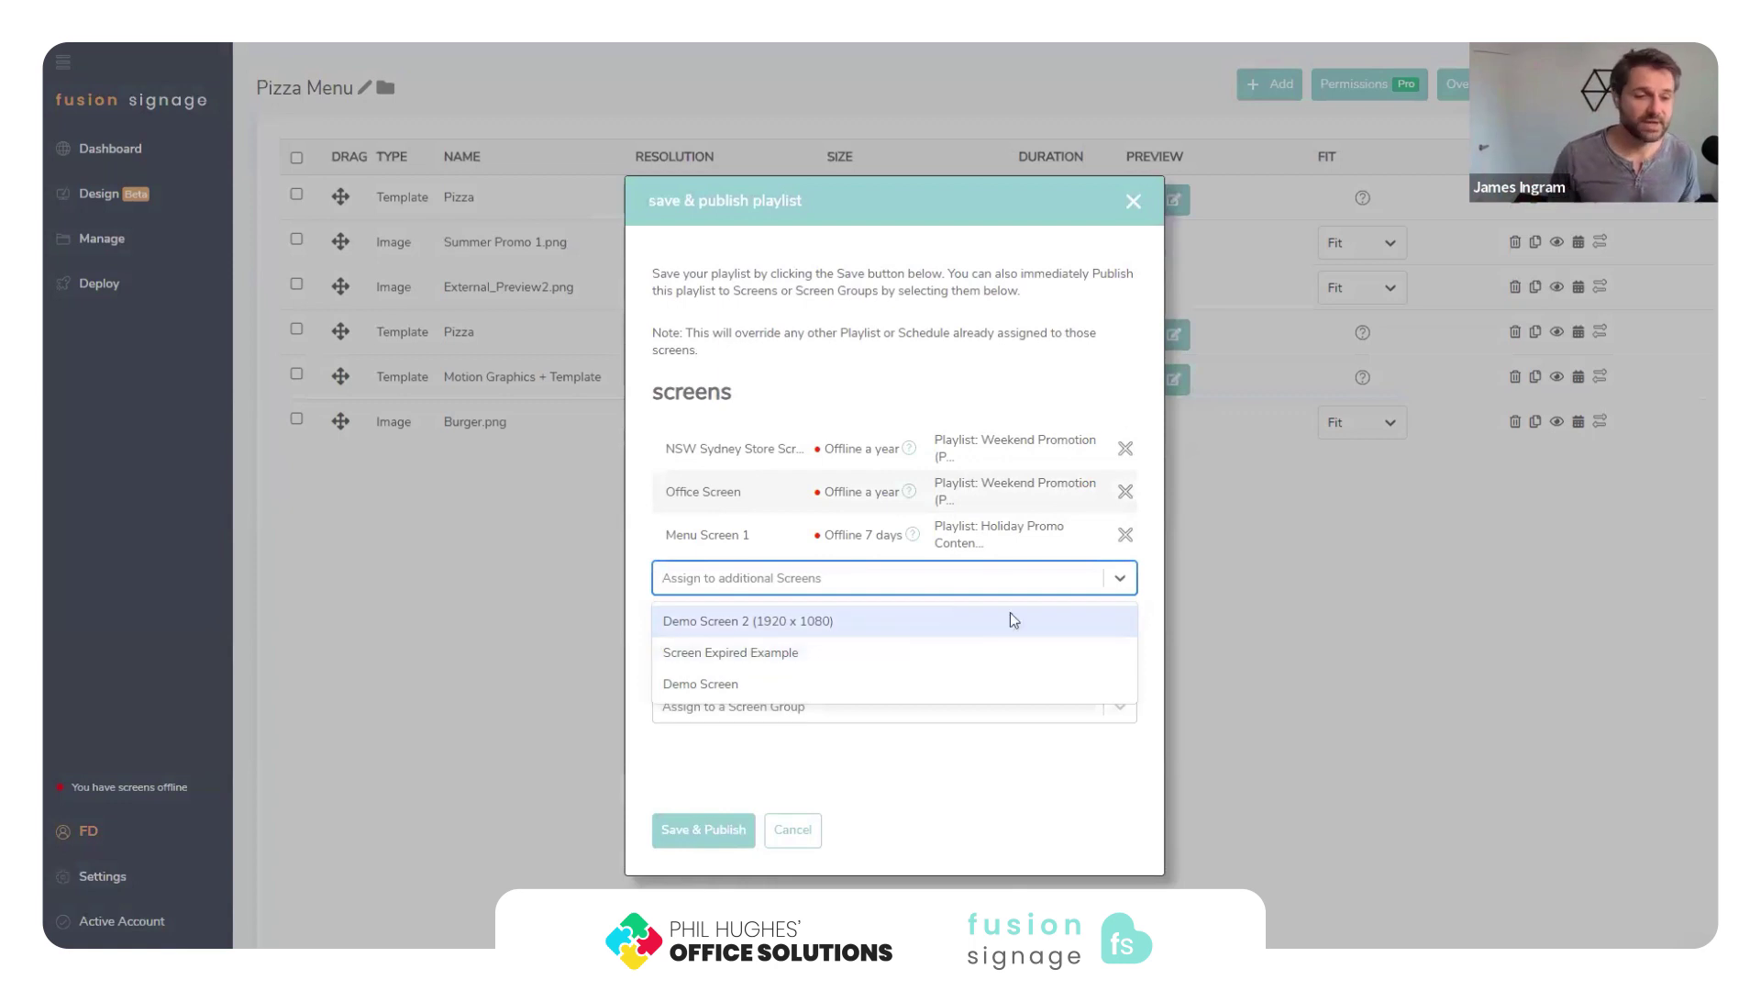
click(931, 472)
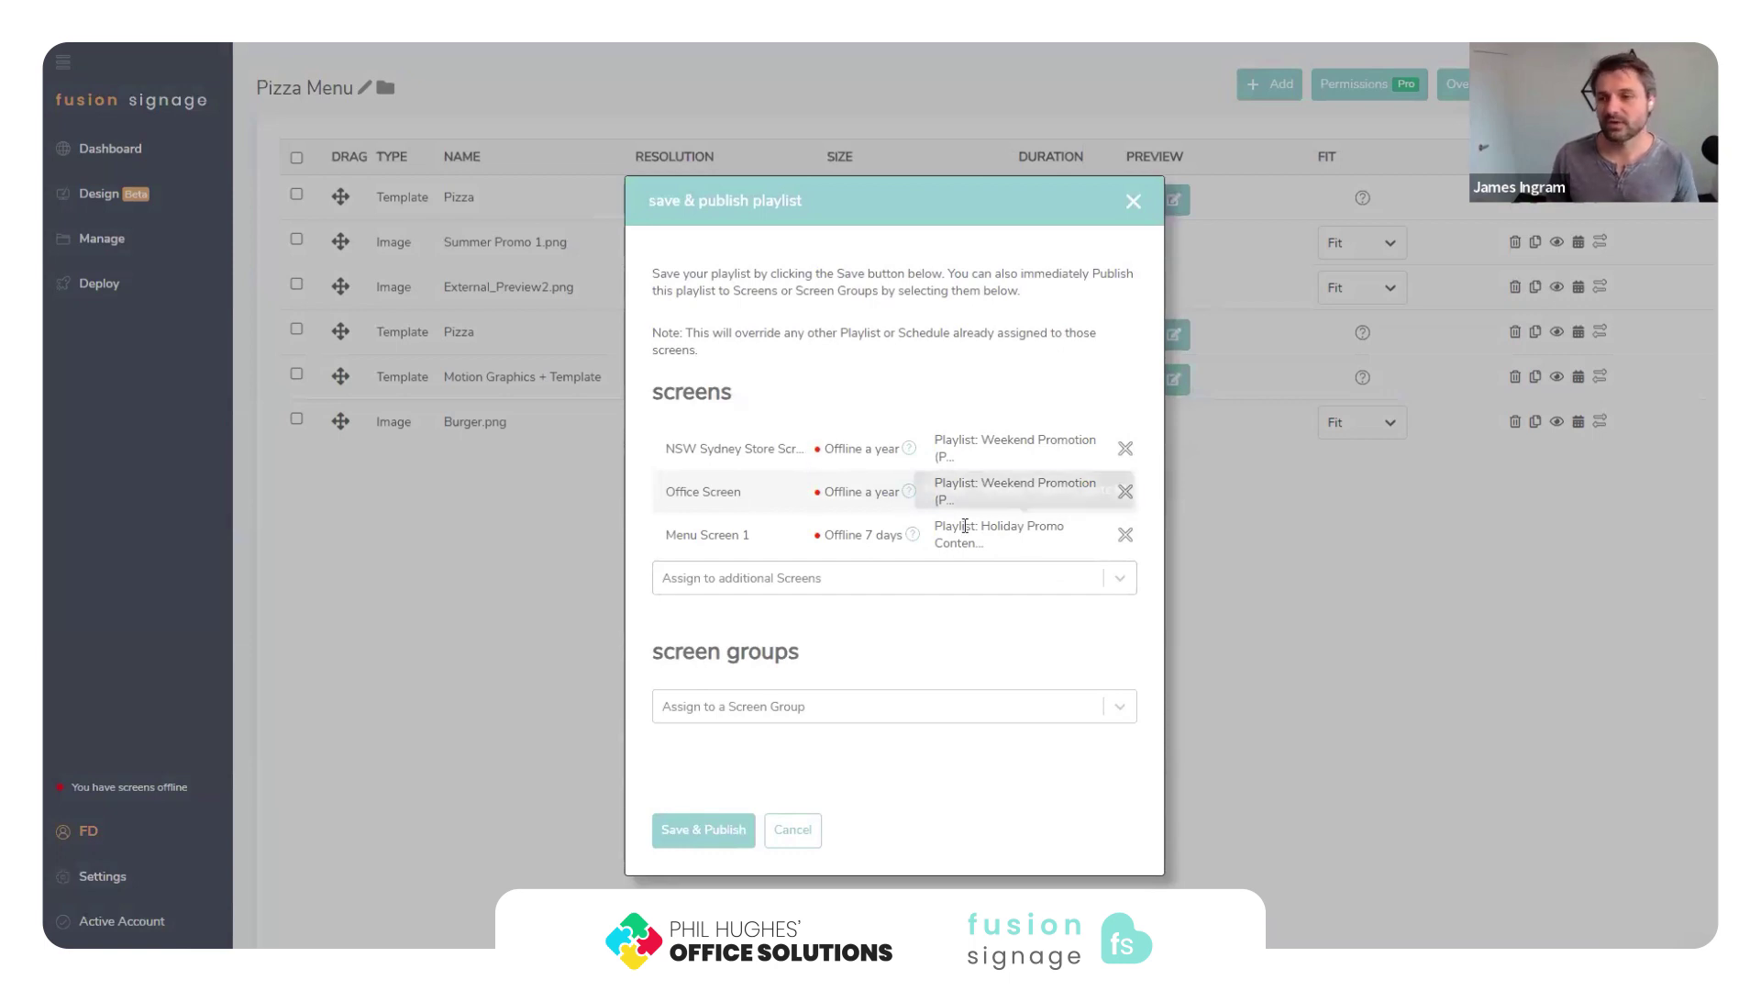
click(689, 831)
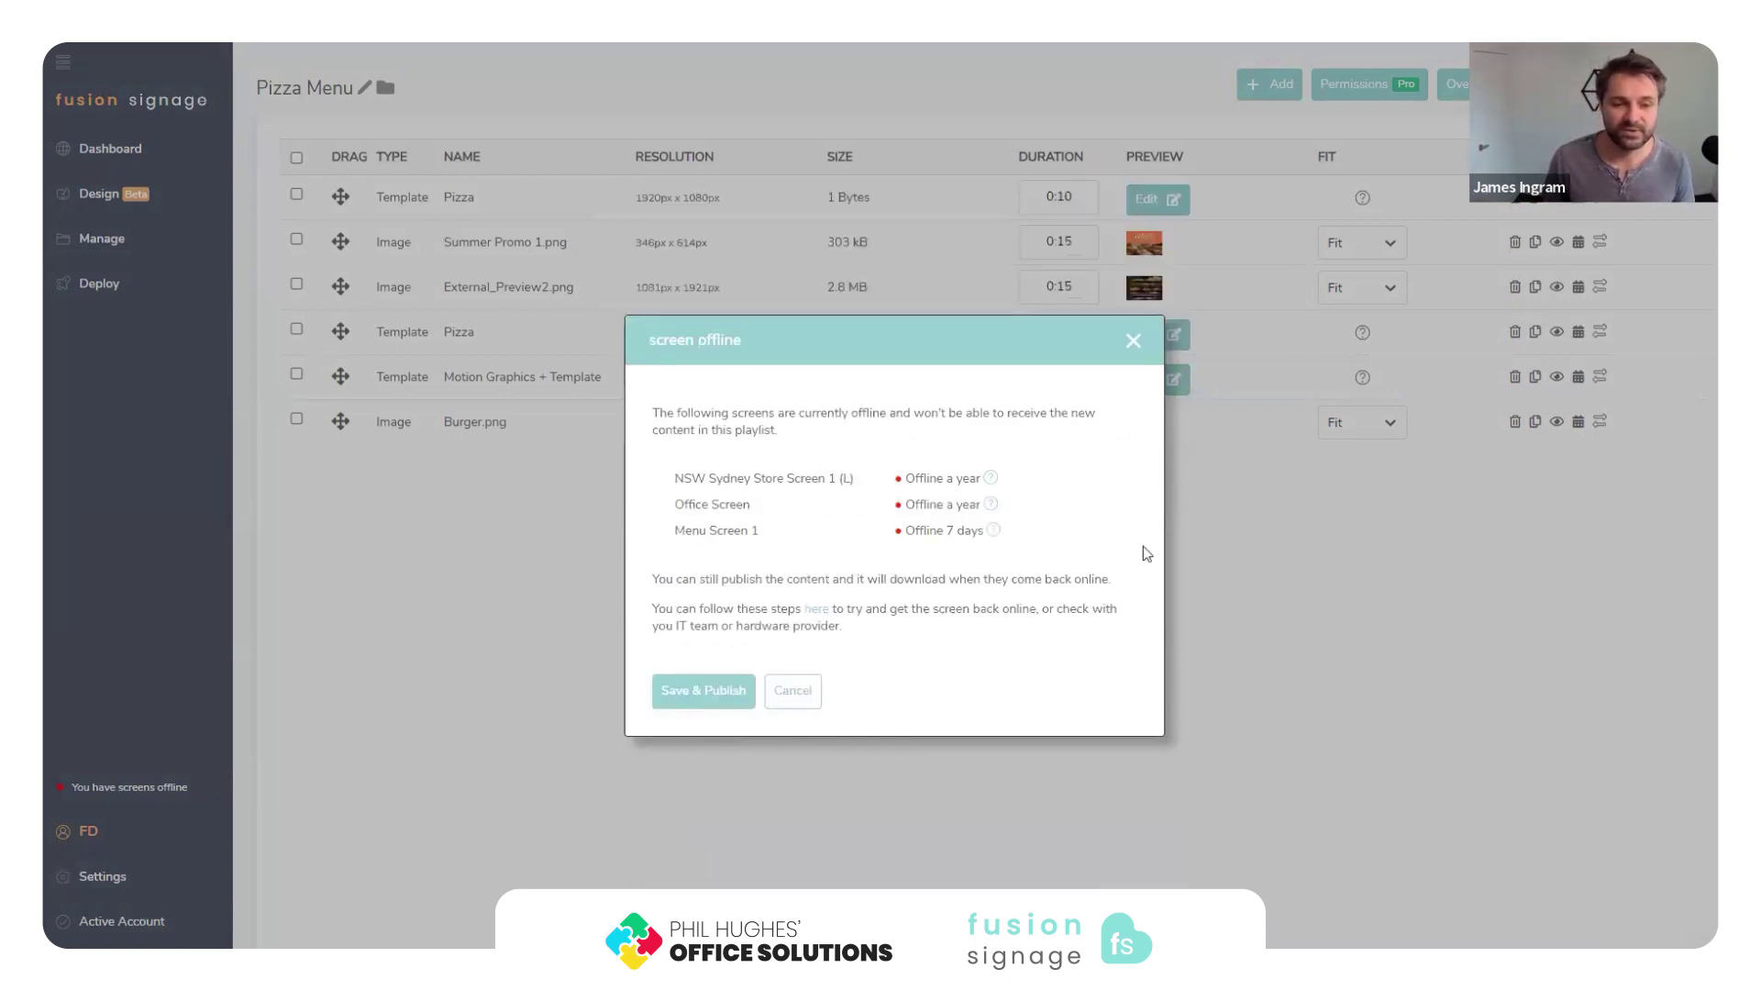
click(713, 700)
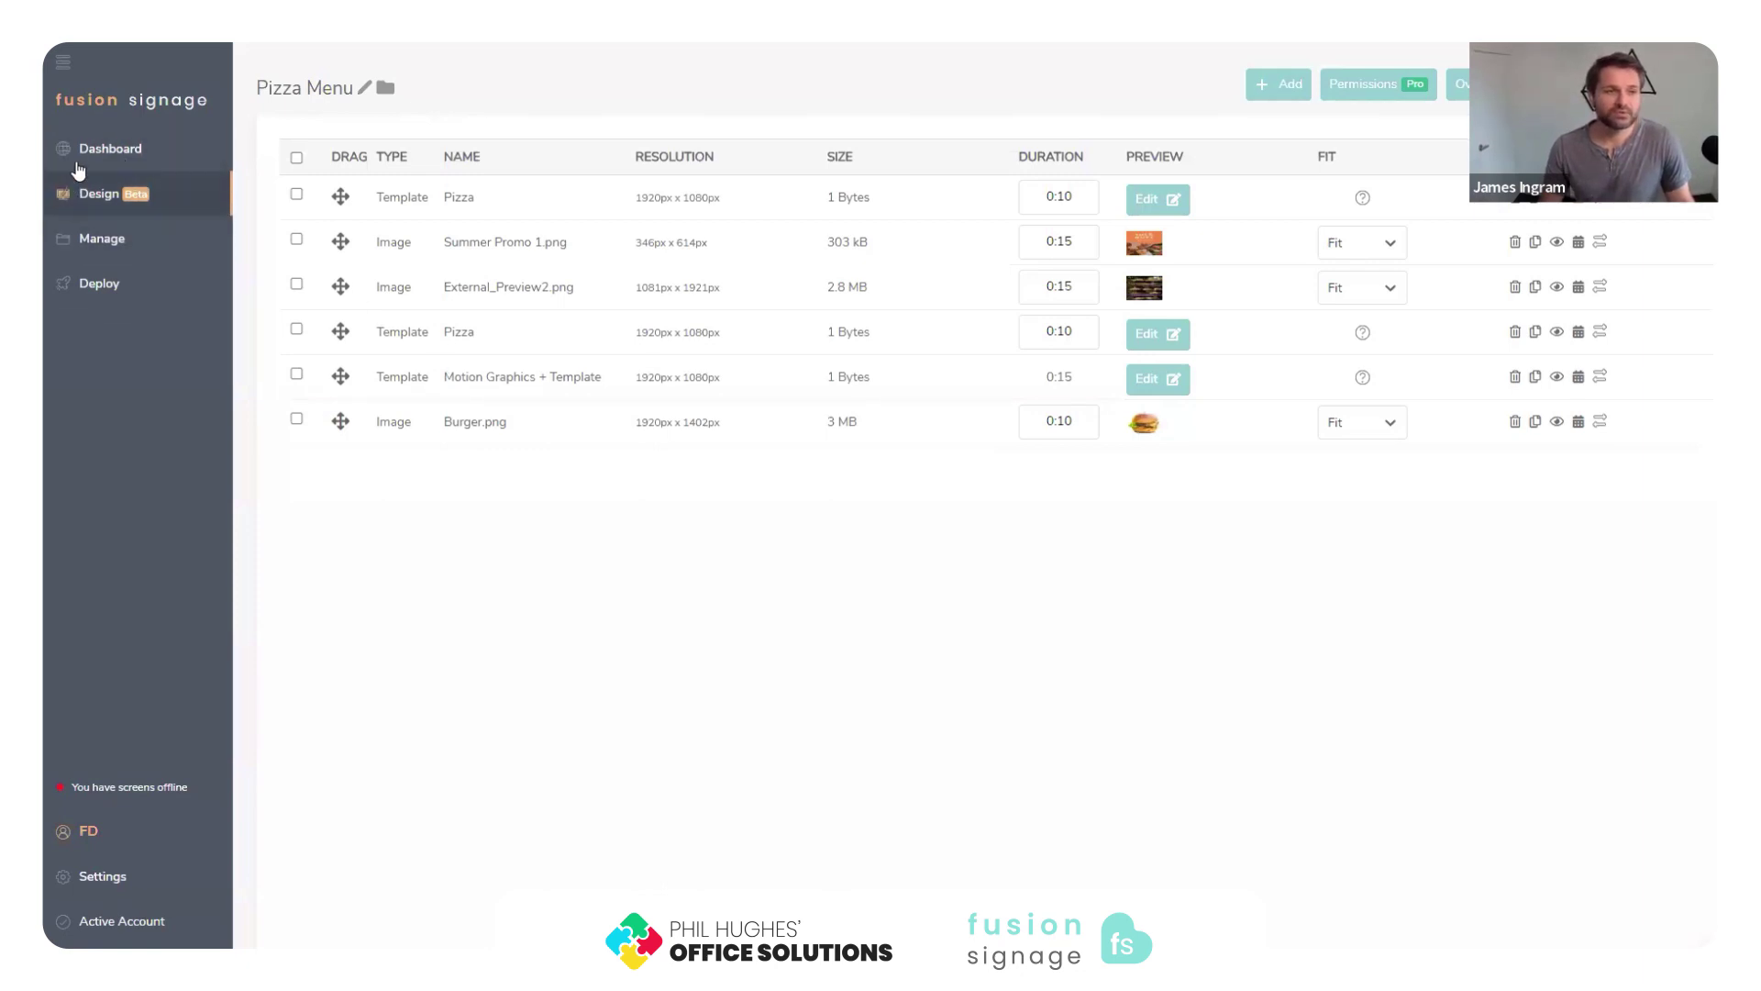
Reopen Pizza Menu from the dashboard and delete Summer Promo 1.png and the top Pizza item.
click(138, 149)
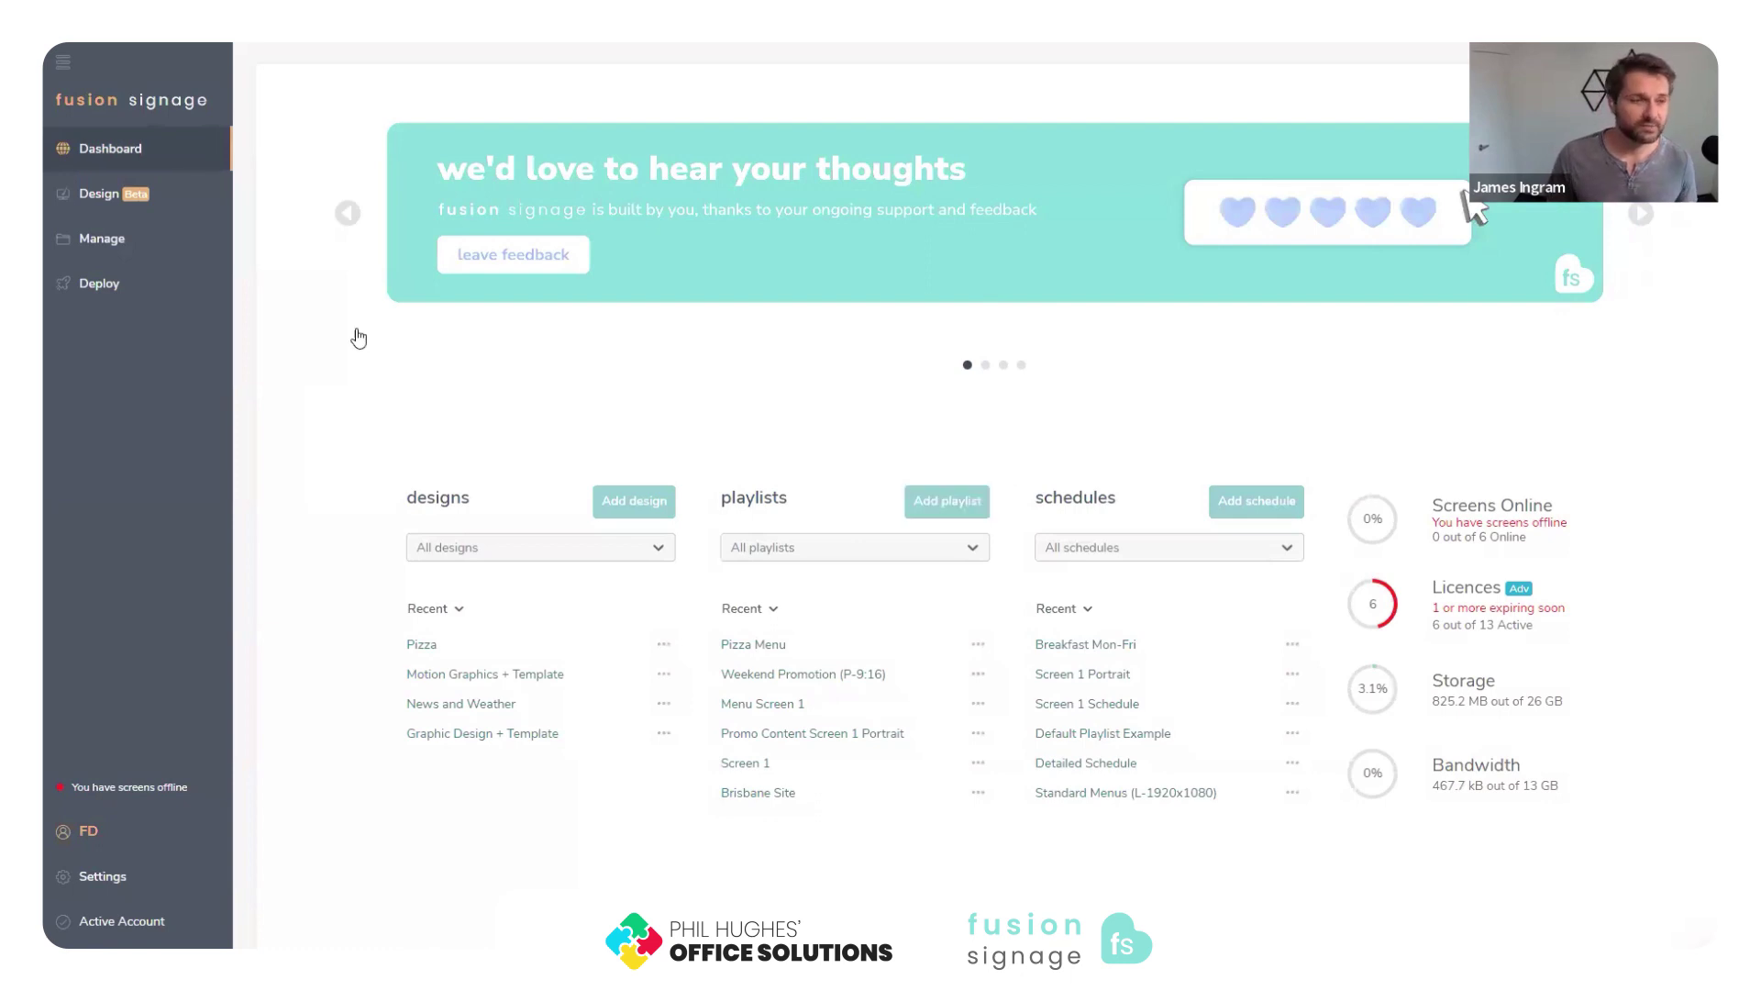
click(746, 648)
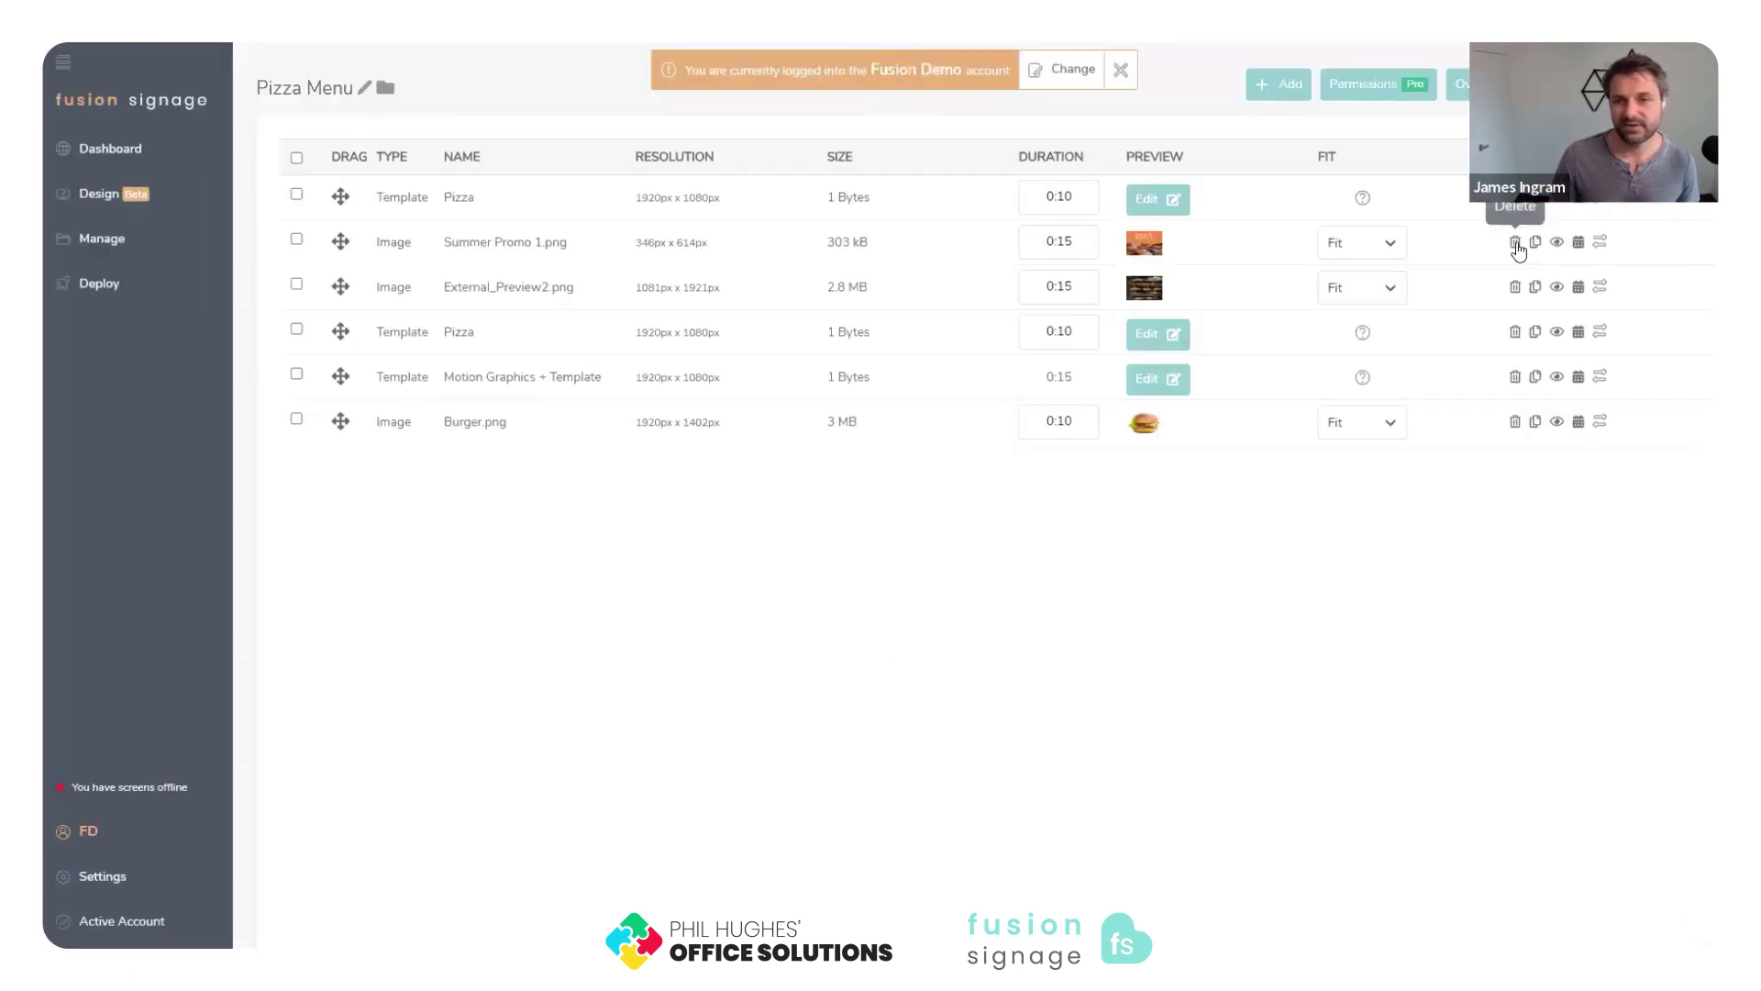
click(1516, 243)
click(1516, 197)
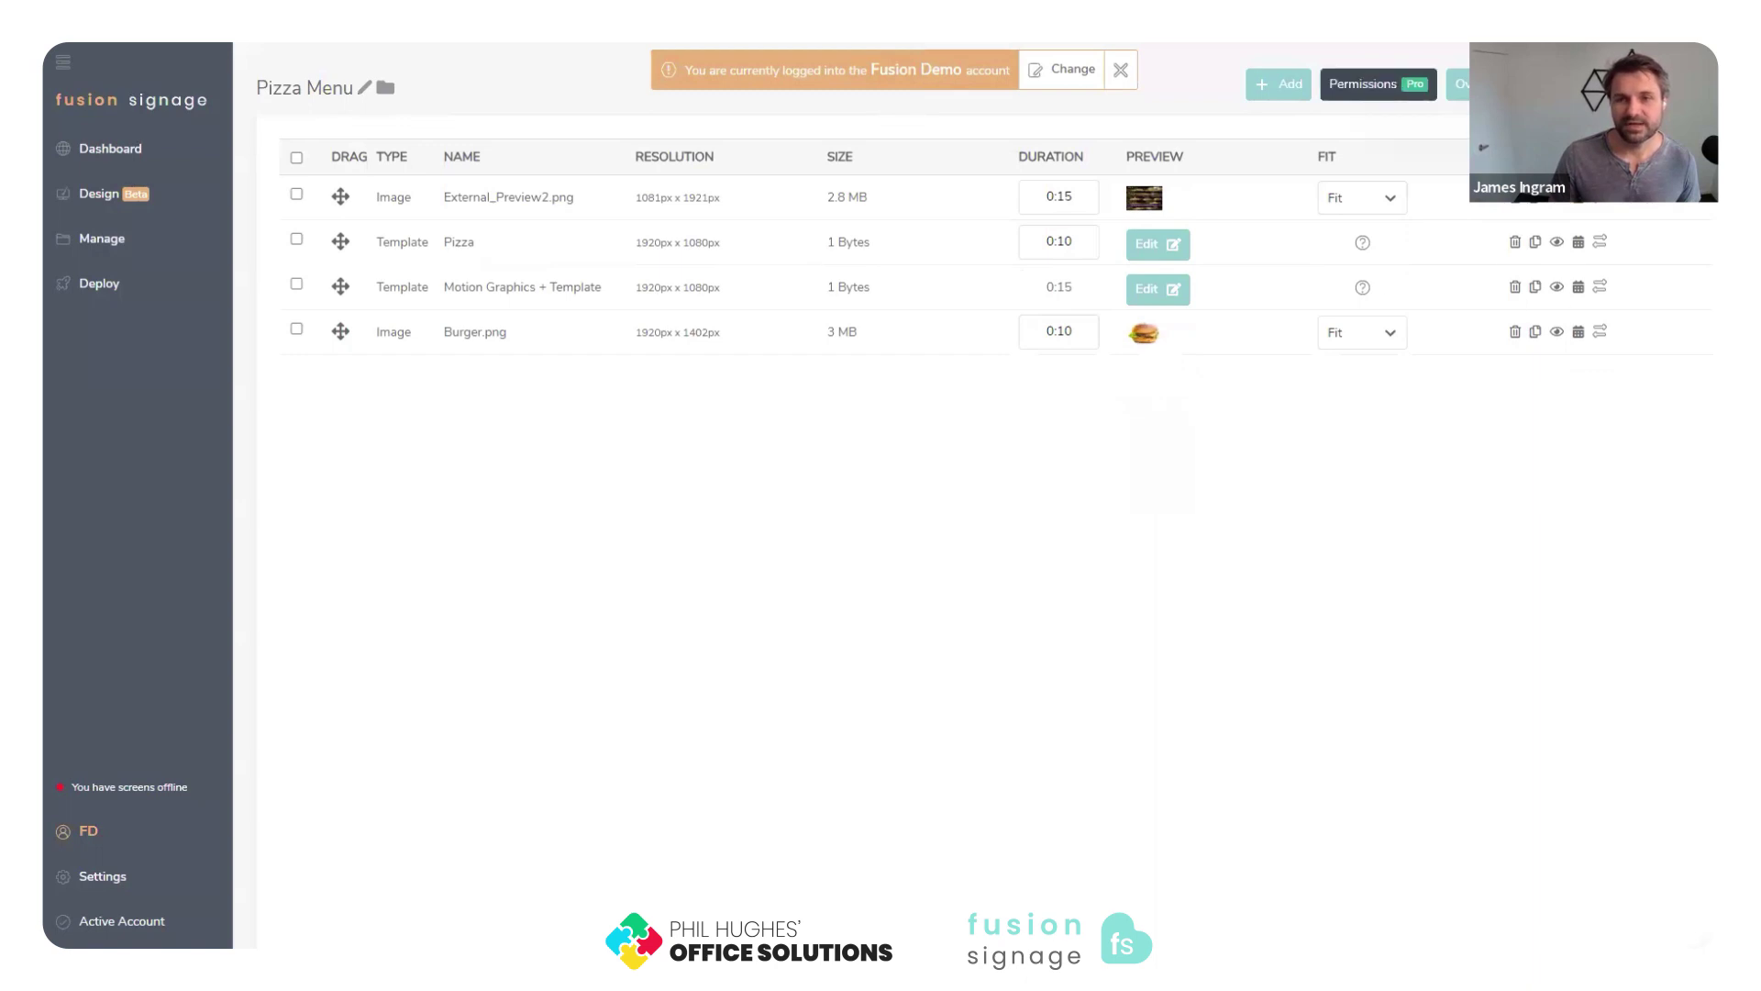
Append the Pizza template as media, then save and publish despite offline screens.
click(1278, 83)
click(1284, 147)
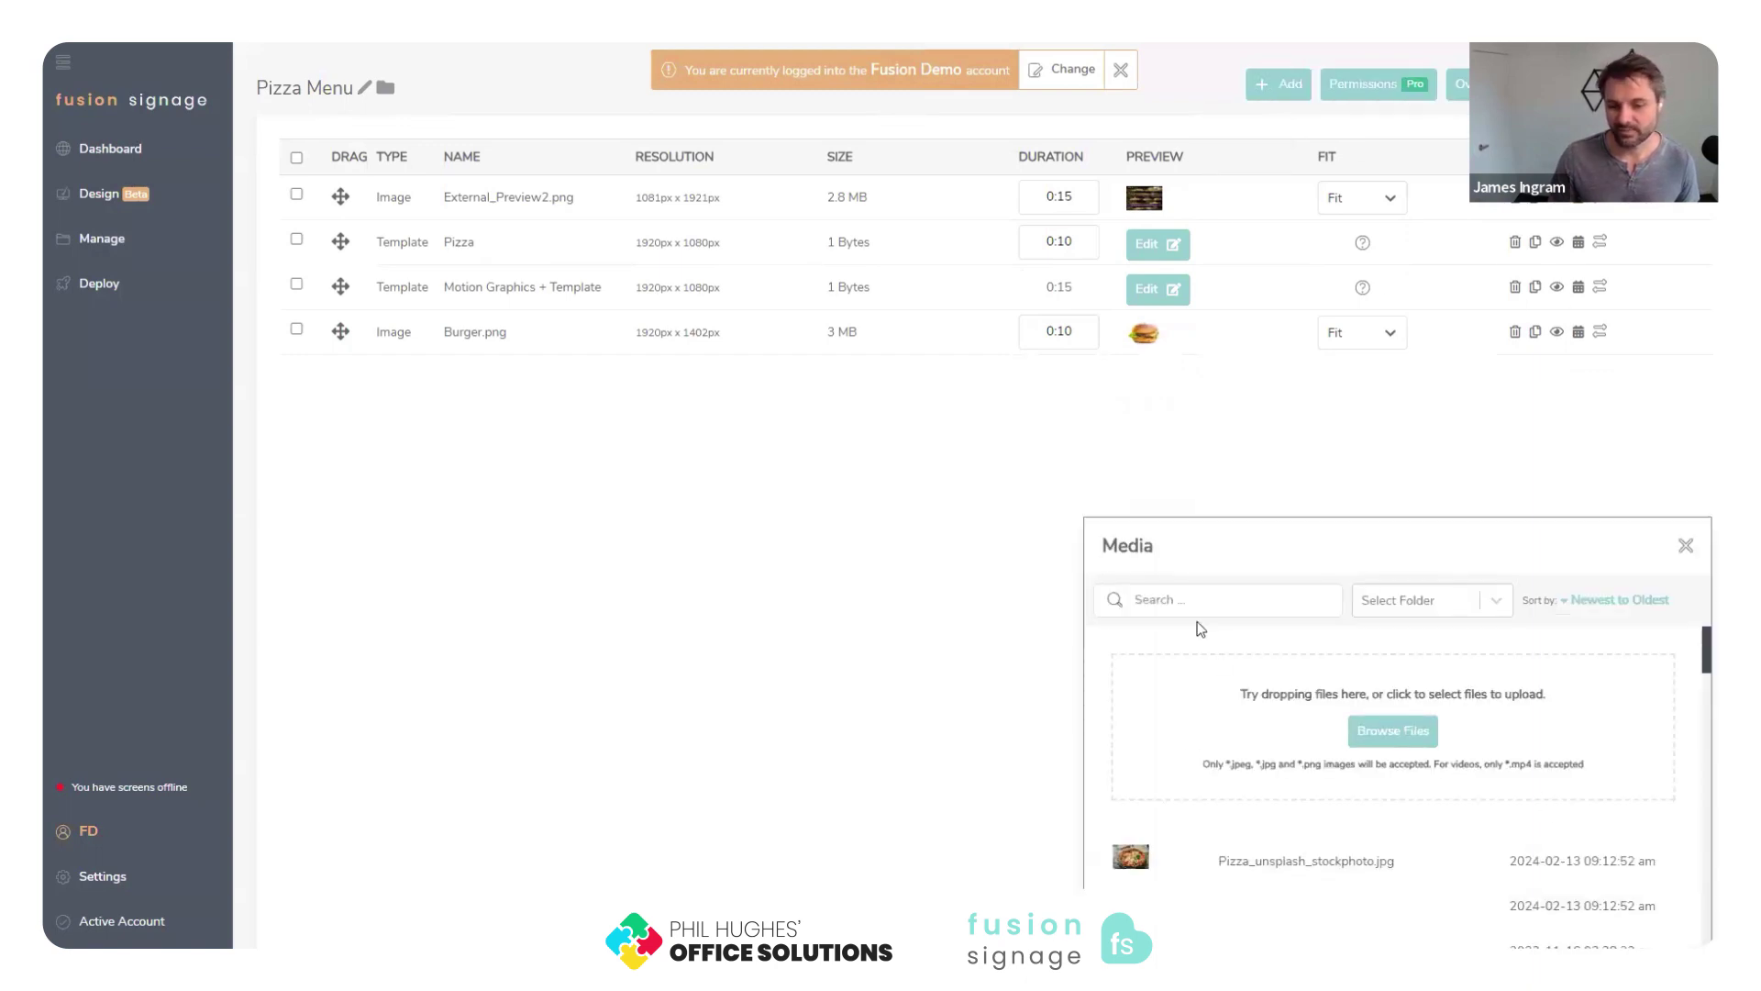
click(1301, 910)
click(1683, 543)
click(1615, 84)
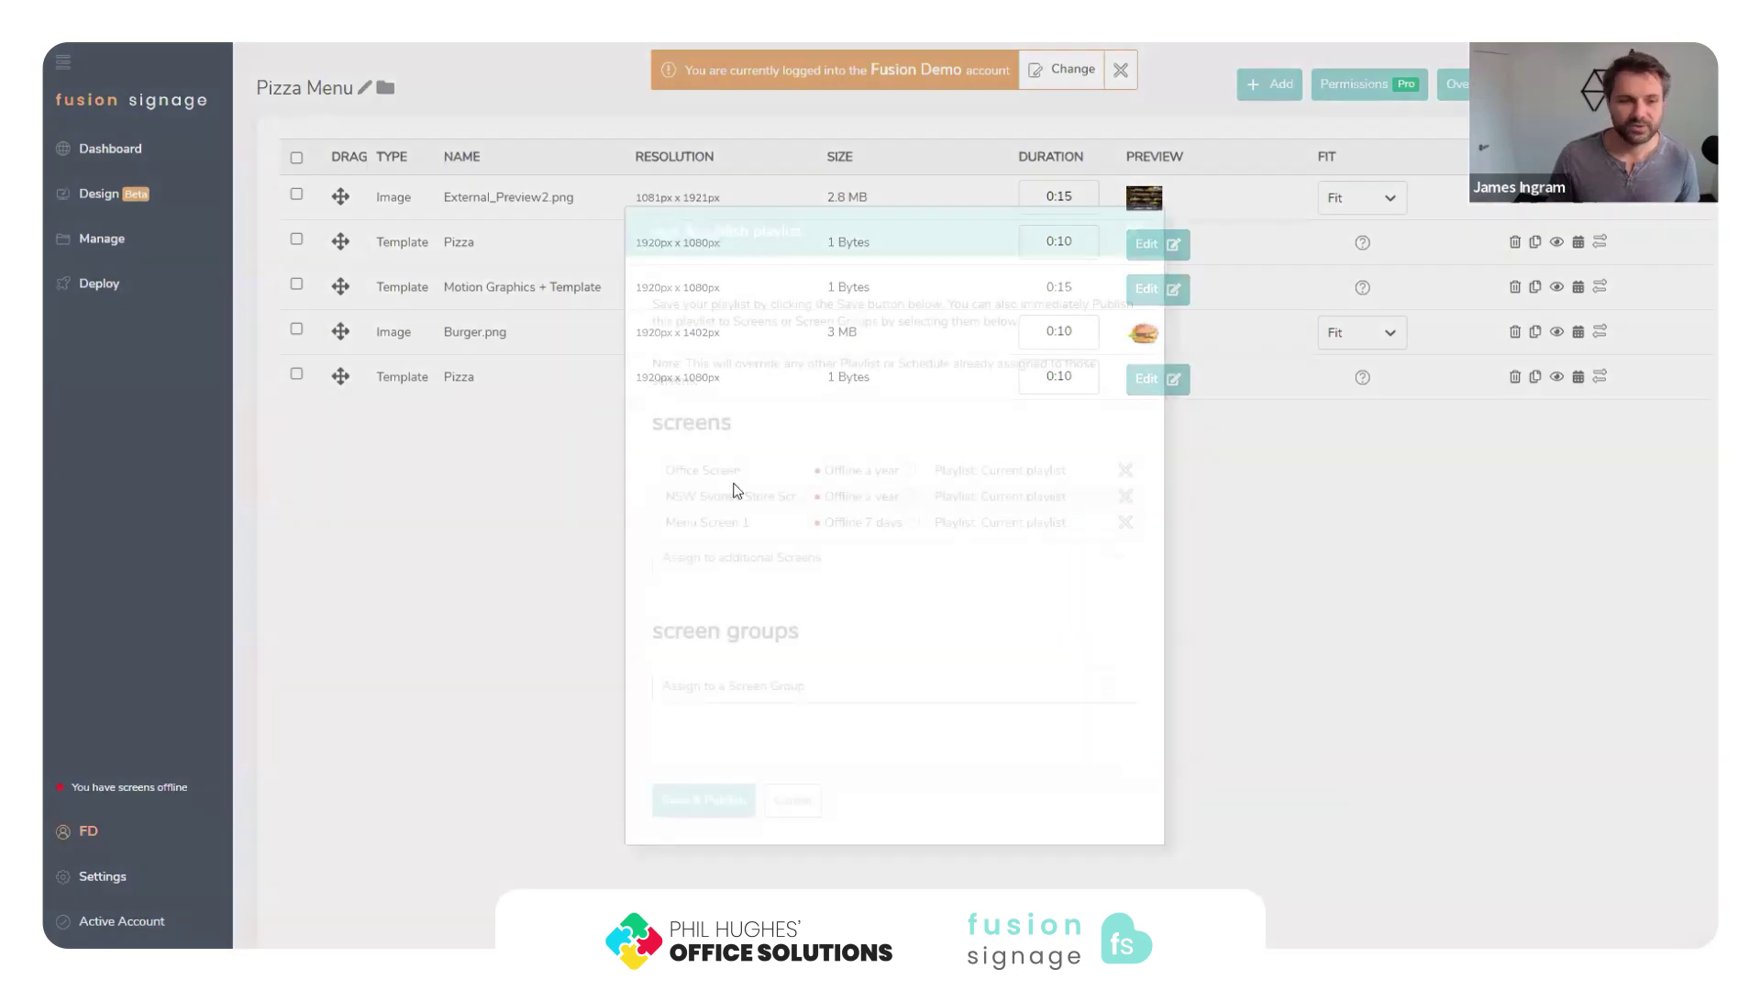
click(706, 821)
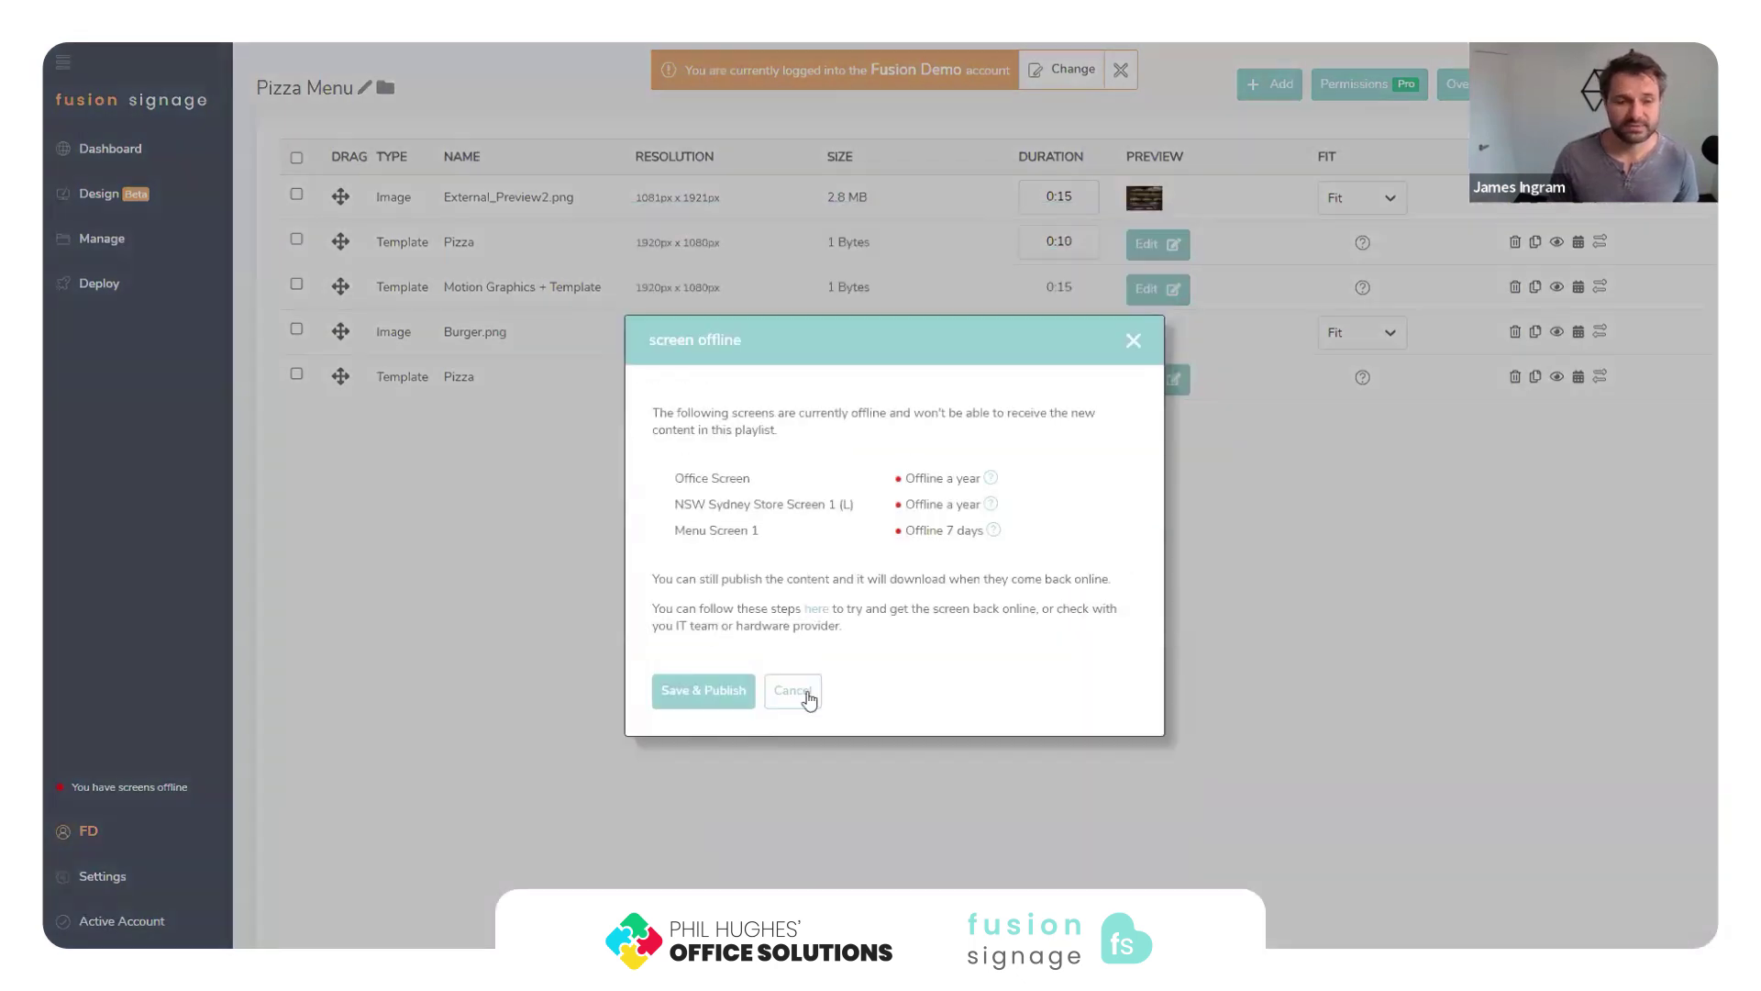
click(702, 692)
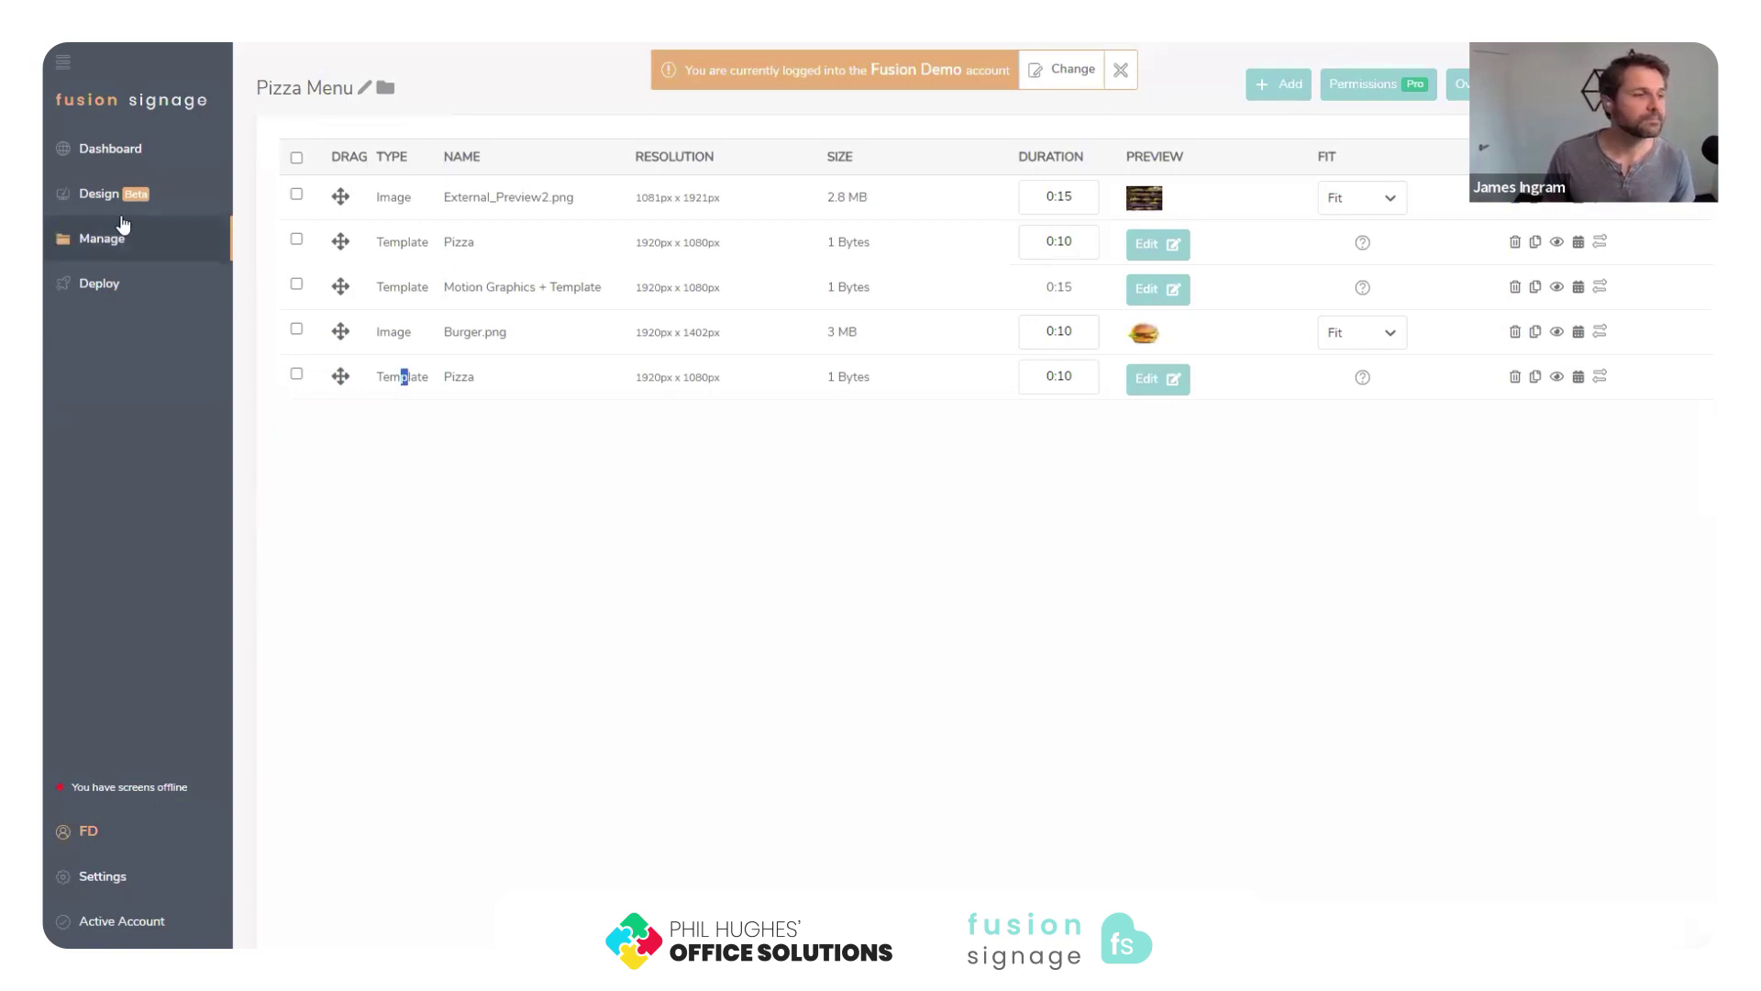
Create a new schedule named 'Pizza Menu' from the content management page.
click(99, 193)
click(101, 239)
click(1121, 70)
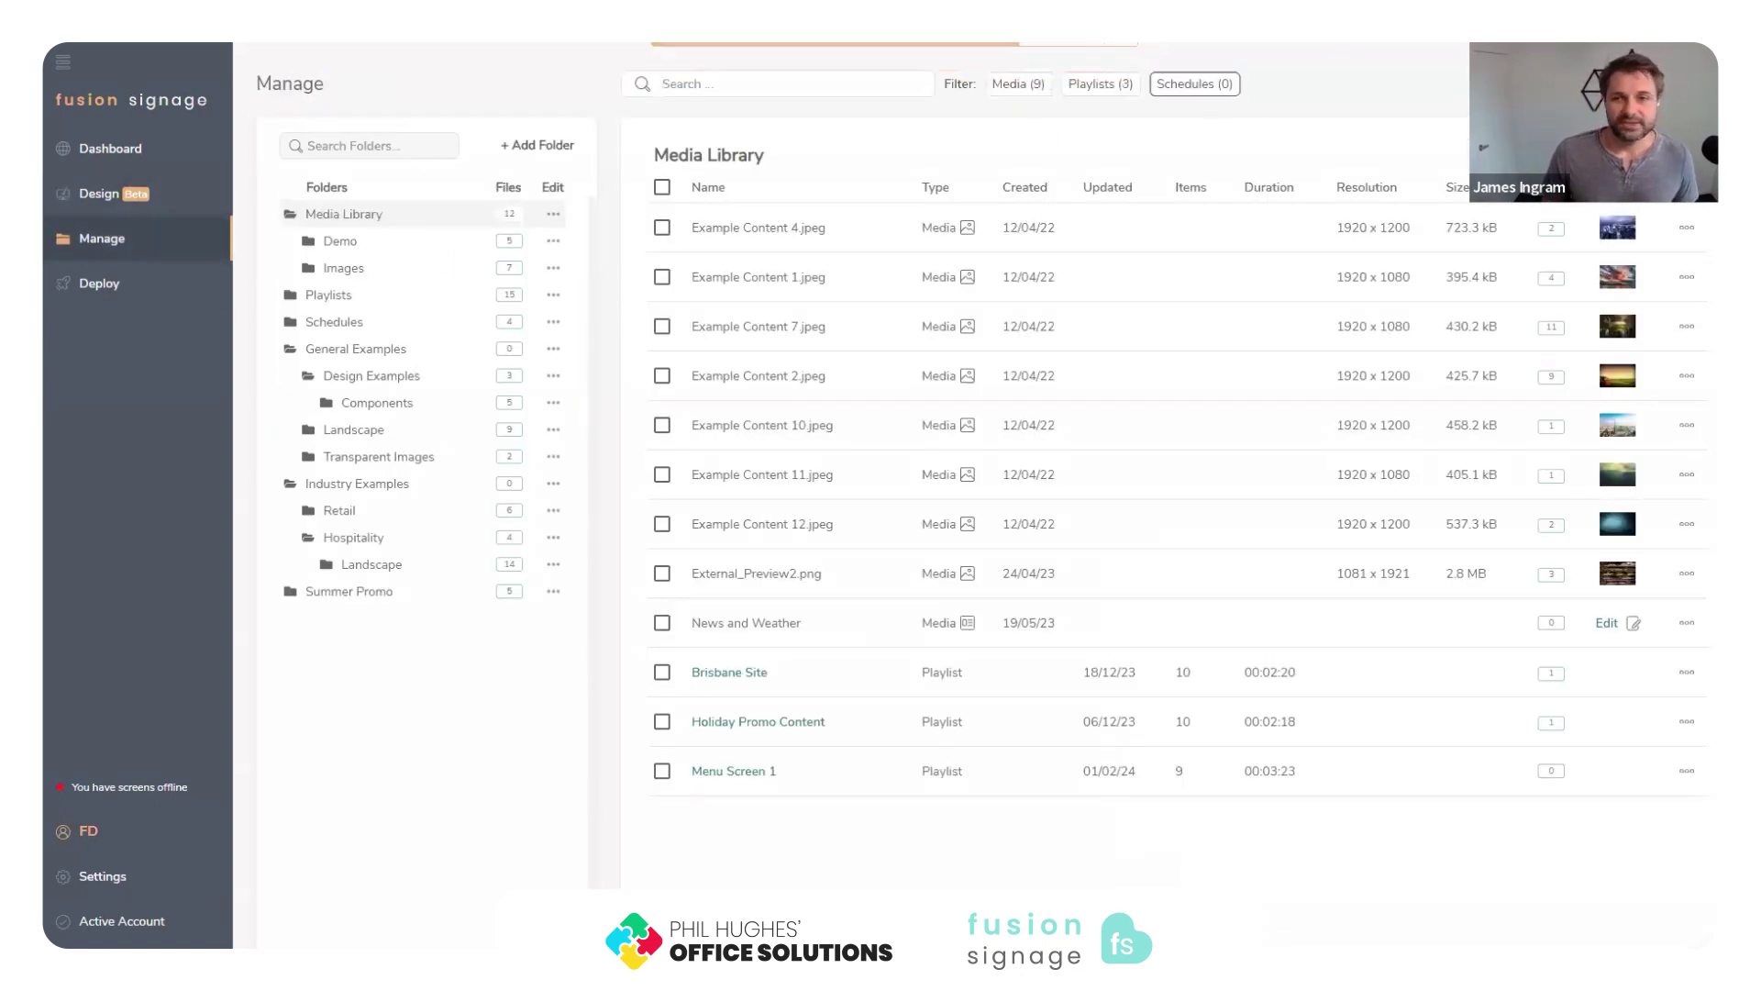
click(1651, 83)
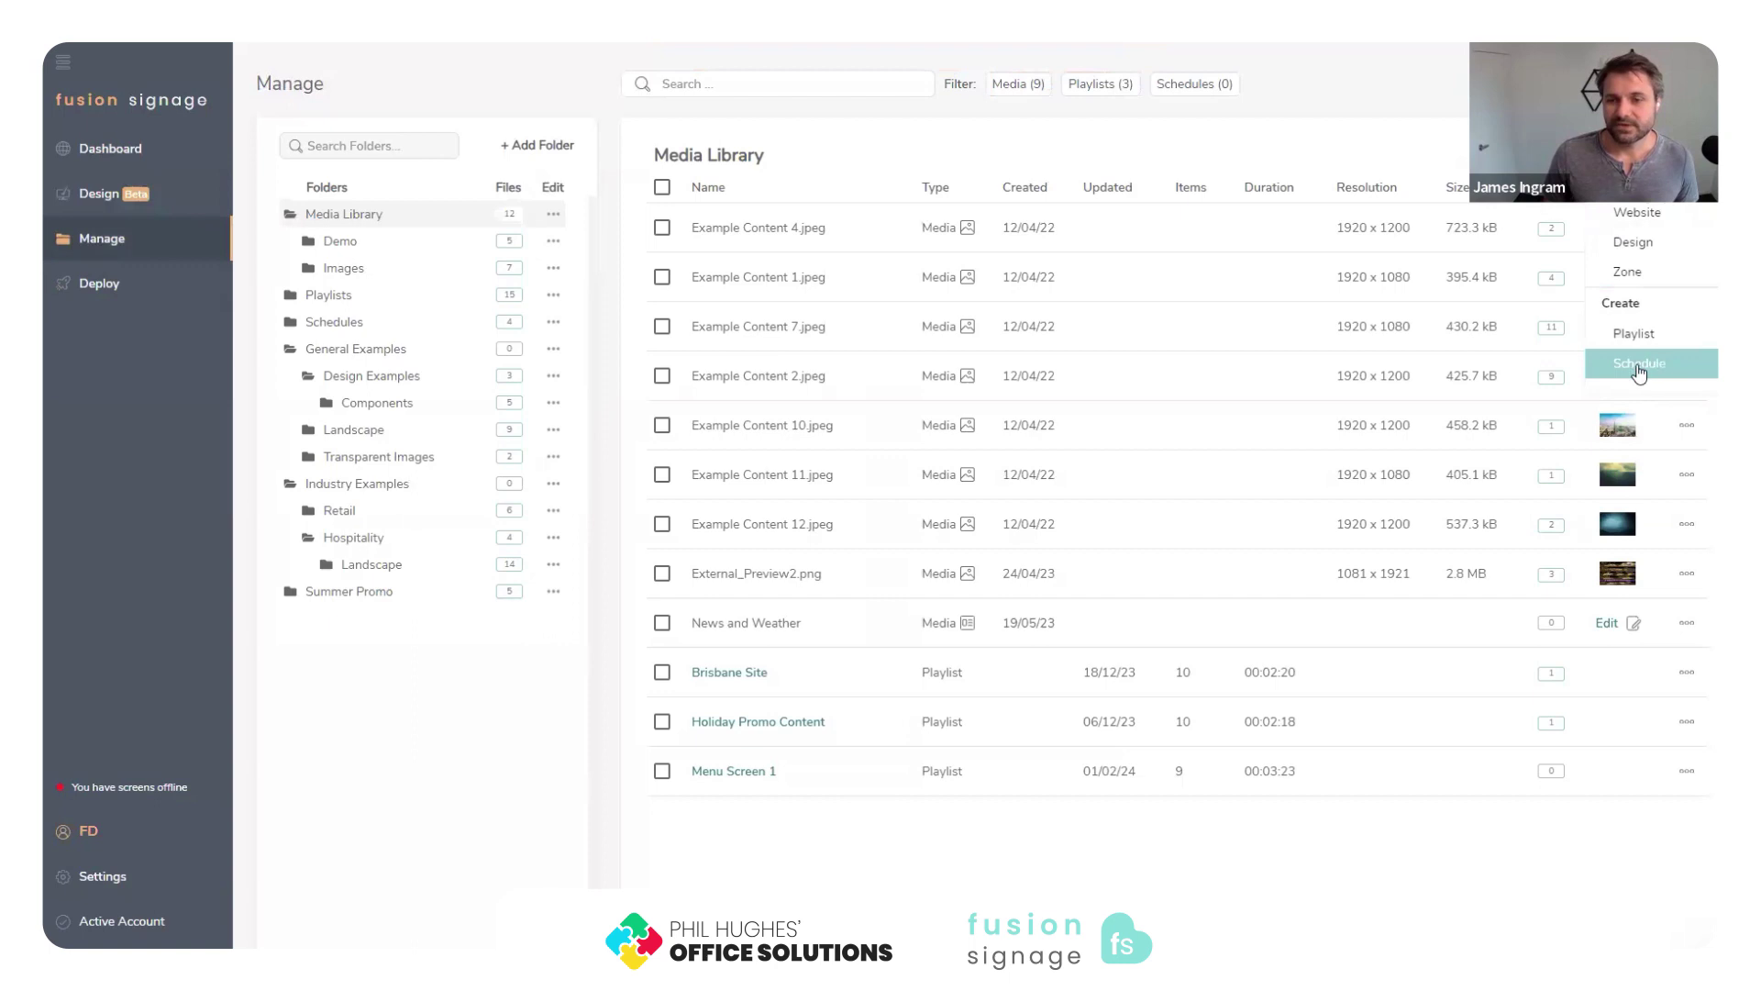
click(1658, 367)
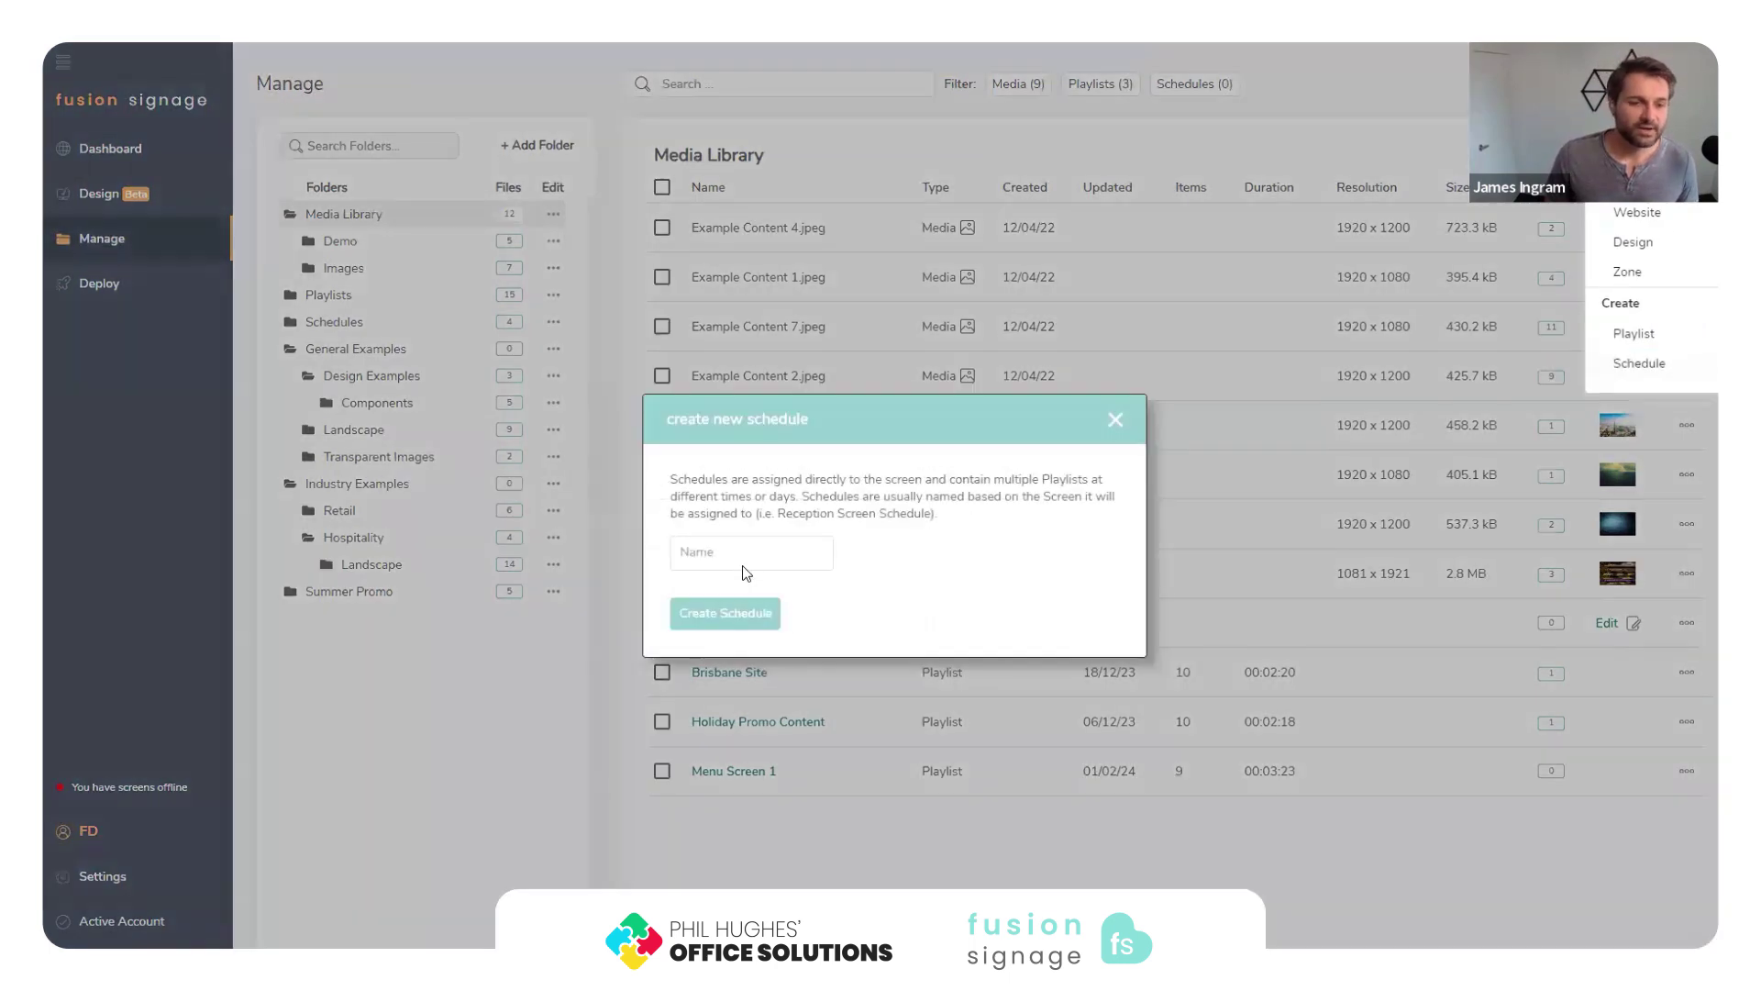
click(736, 549)
text(Pl)
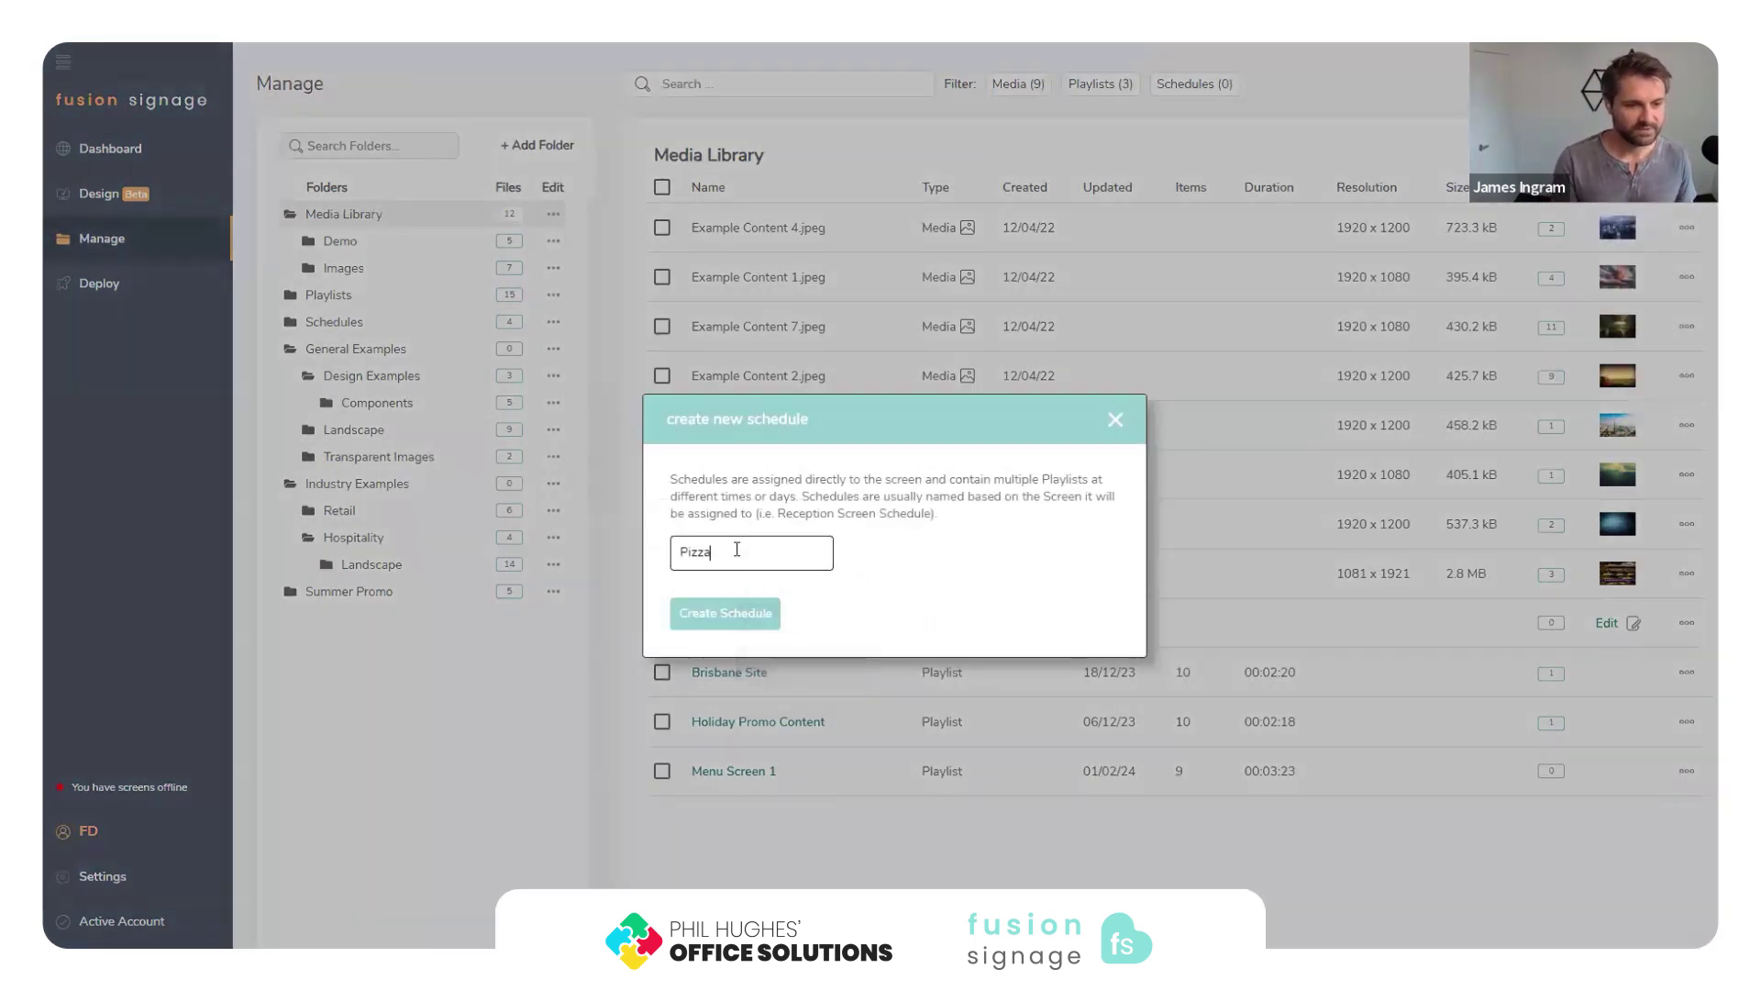
text(zza Menu)
key(Return)
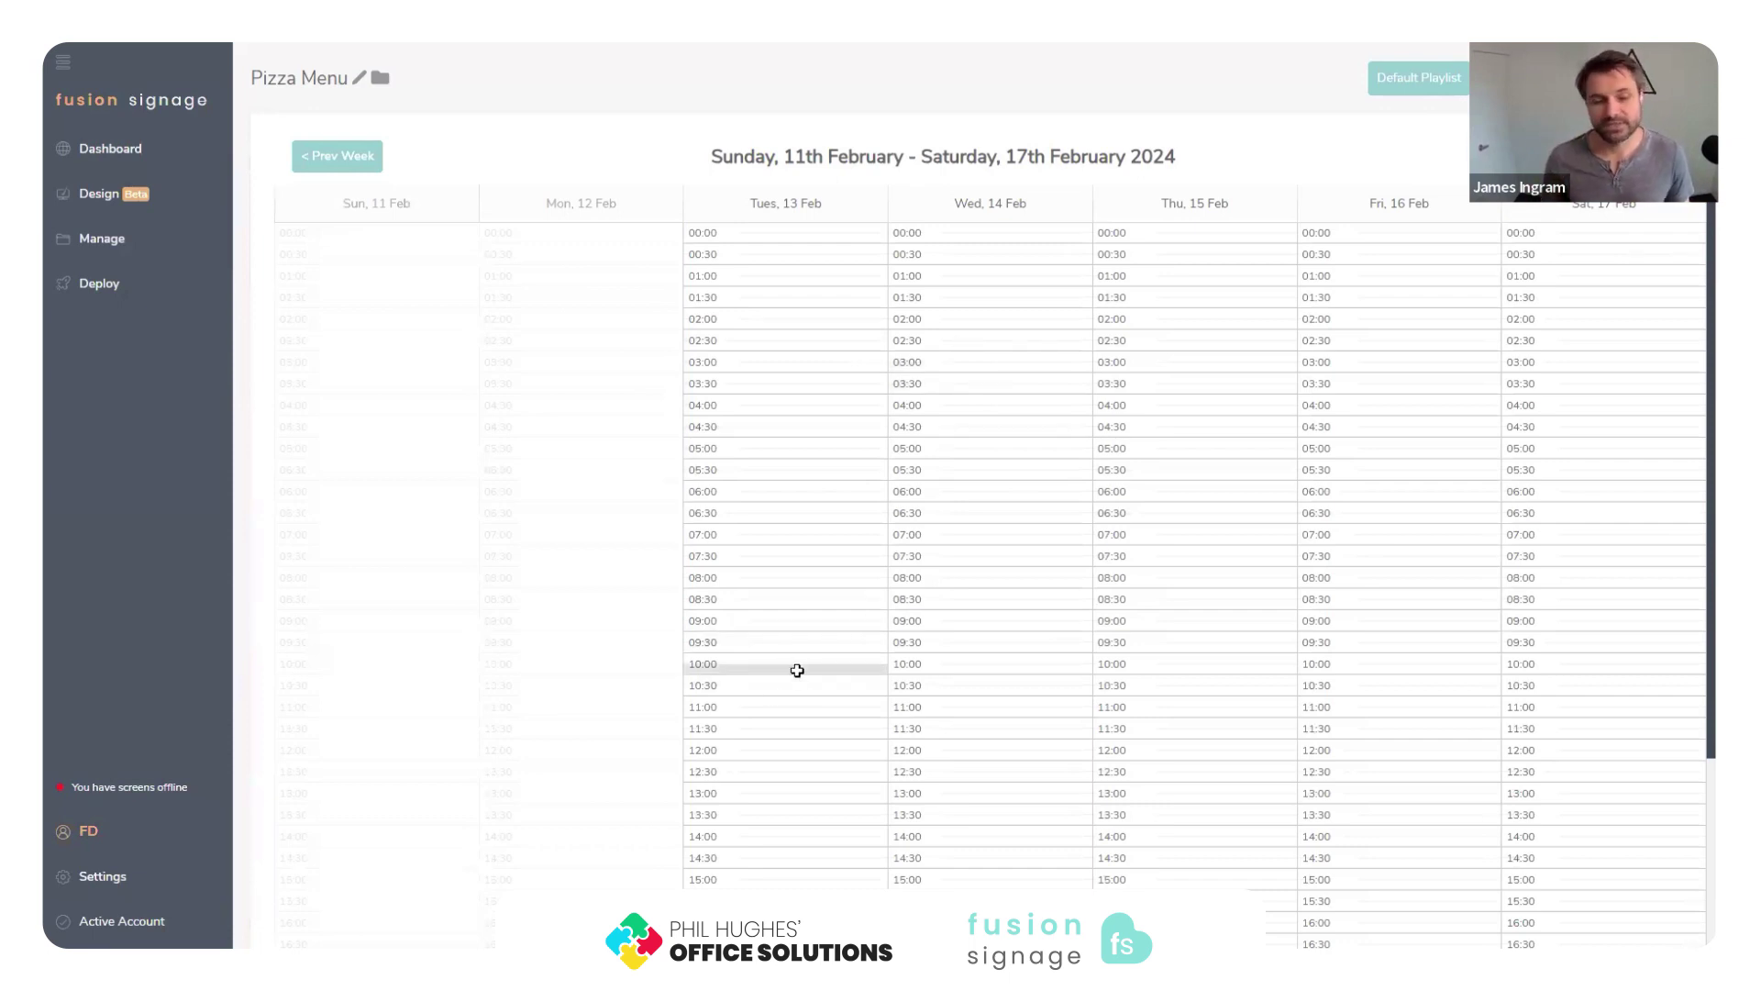
Add a Client Showreel (L-16:9) event on Tuesday only.
drag(771, 694, 1414, 775)
click(814, 382)
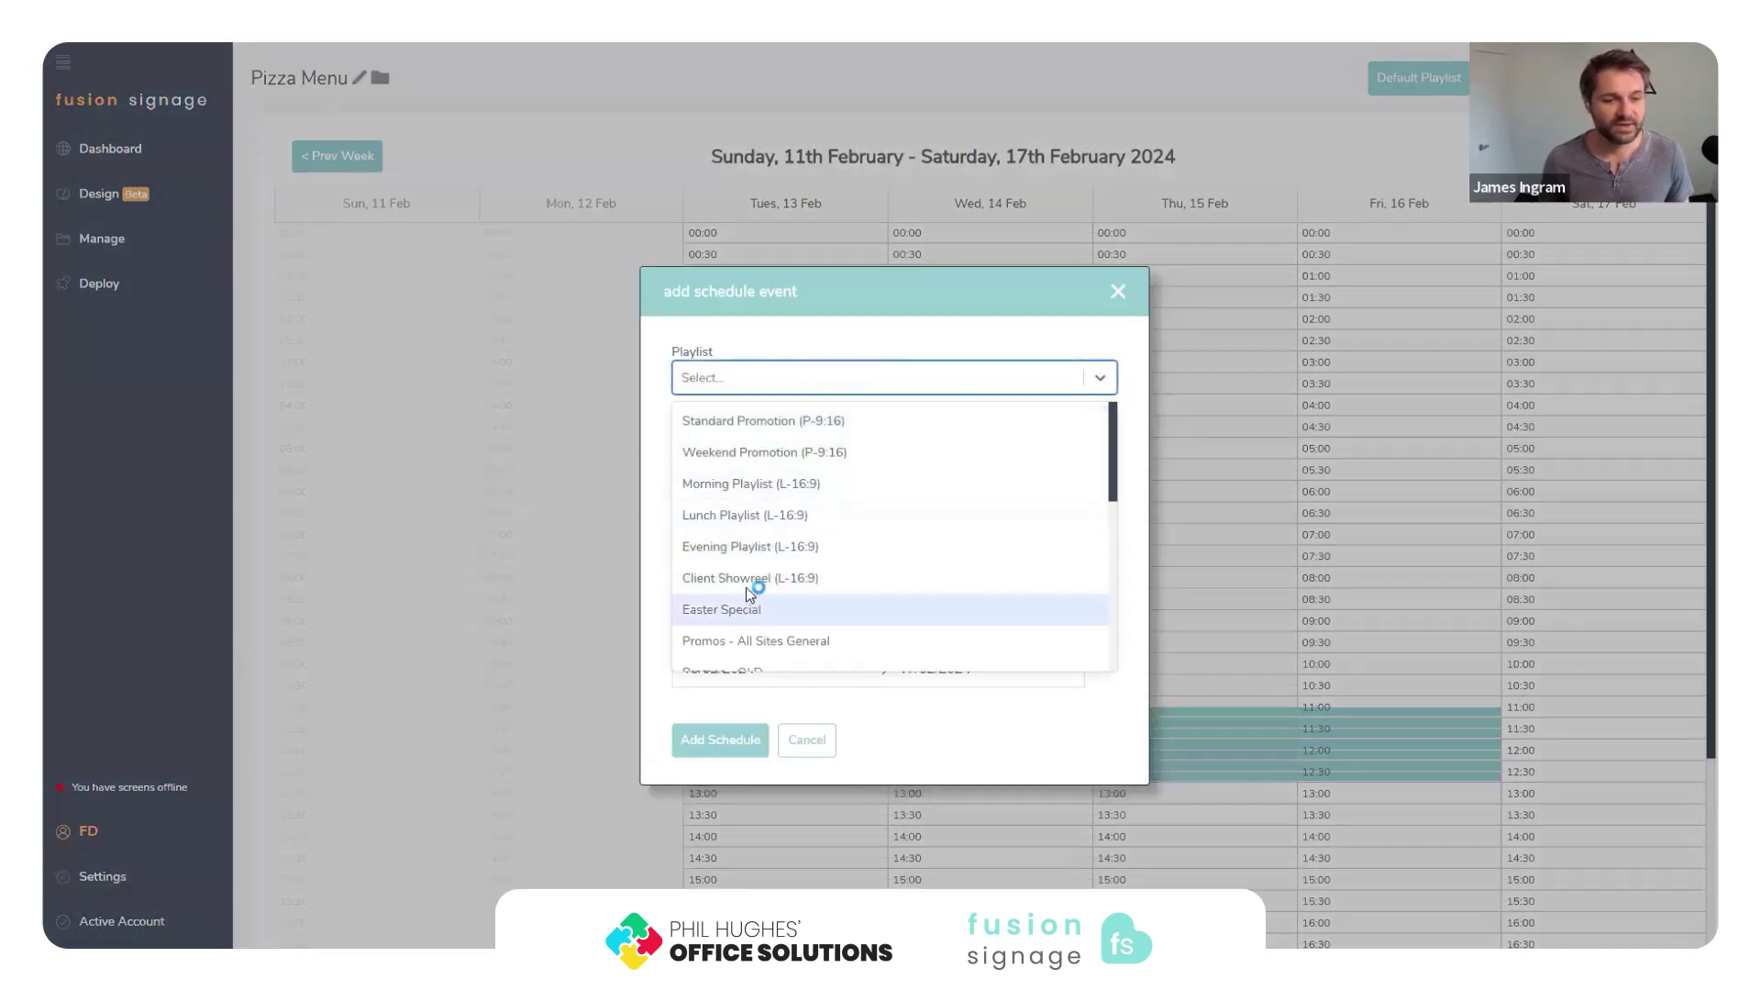
click(746, 578)
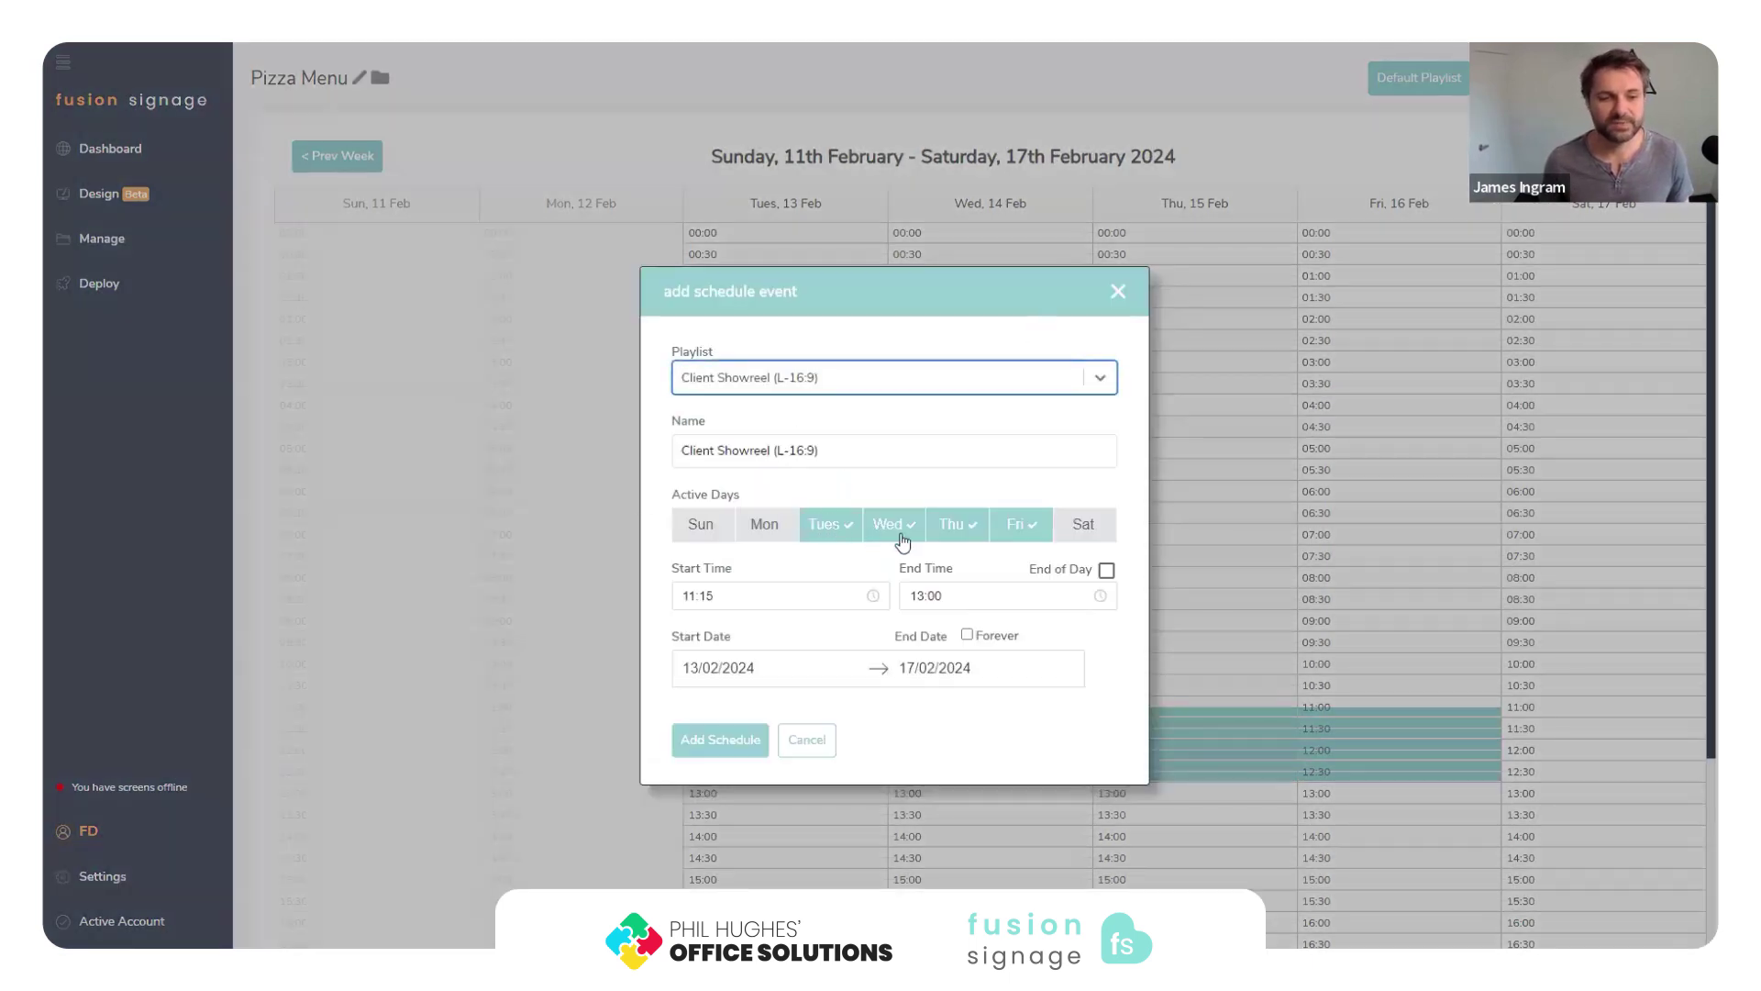
click(874, 532)
click(993, 546)
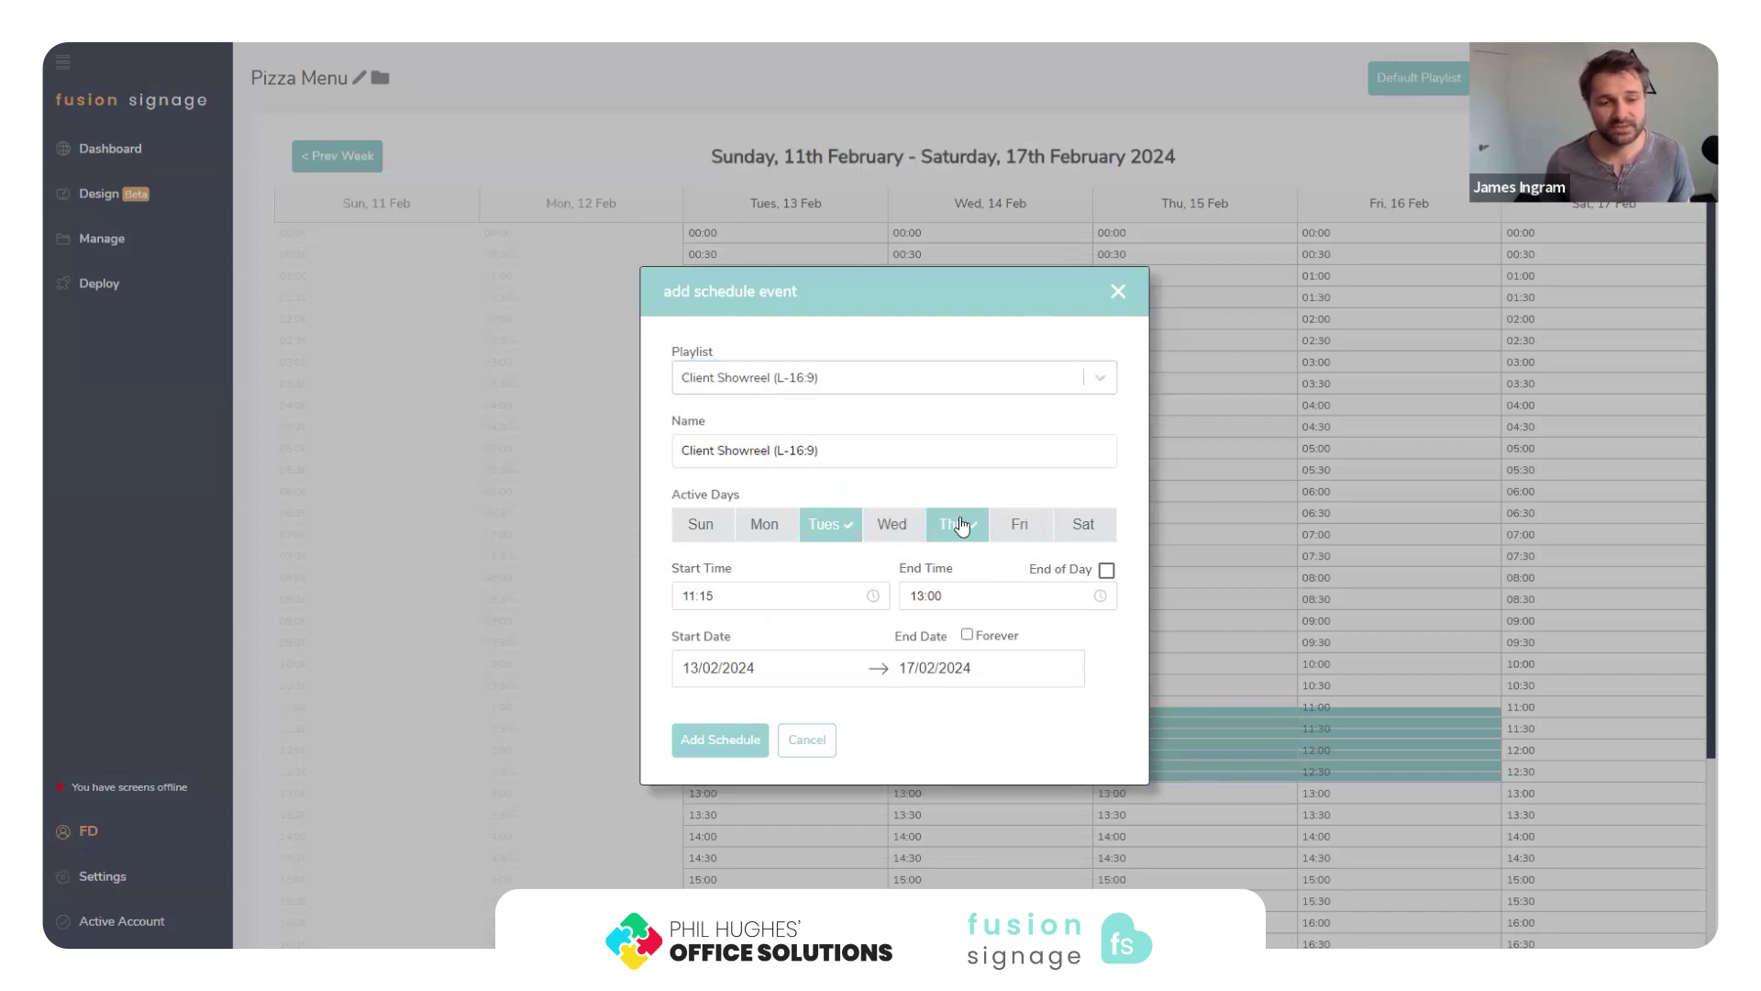
click(955, 524)
click(704, 758)
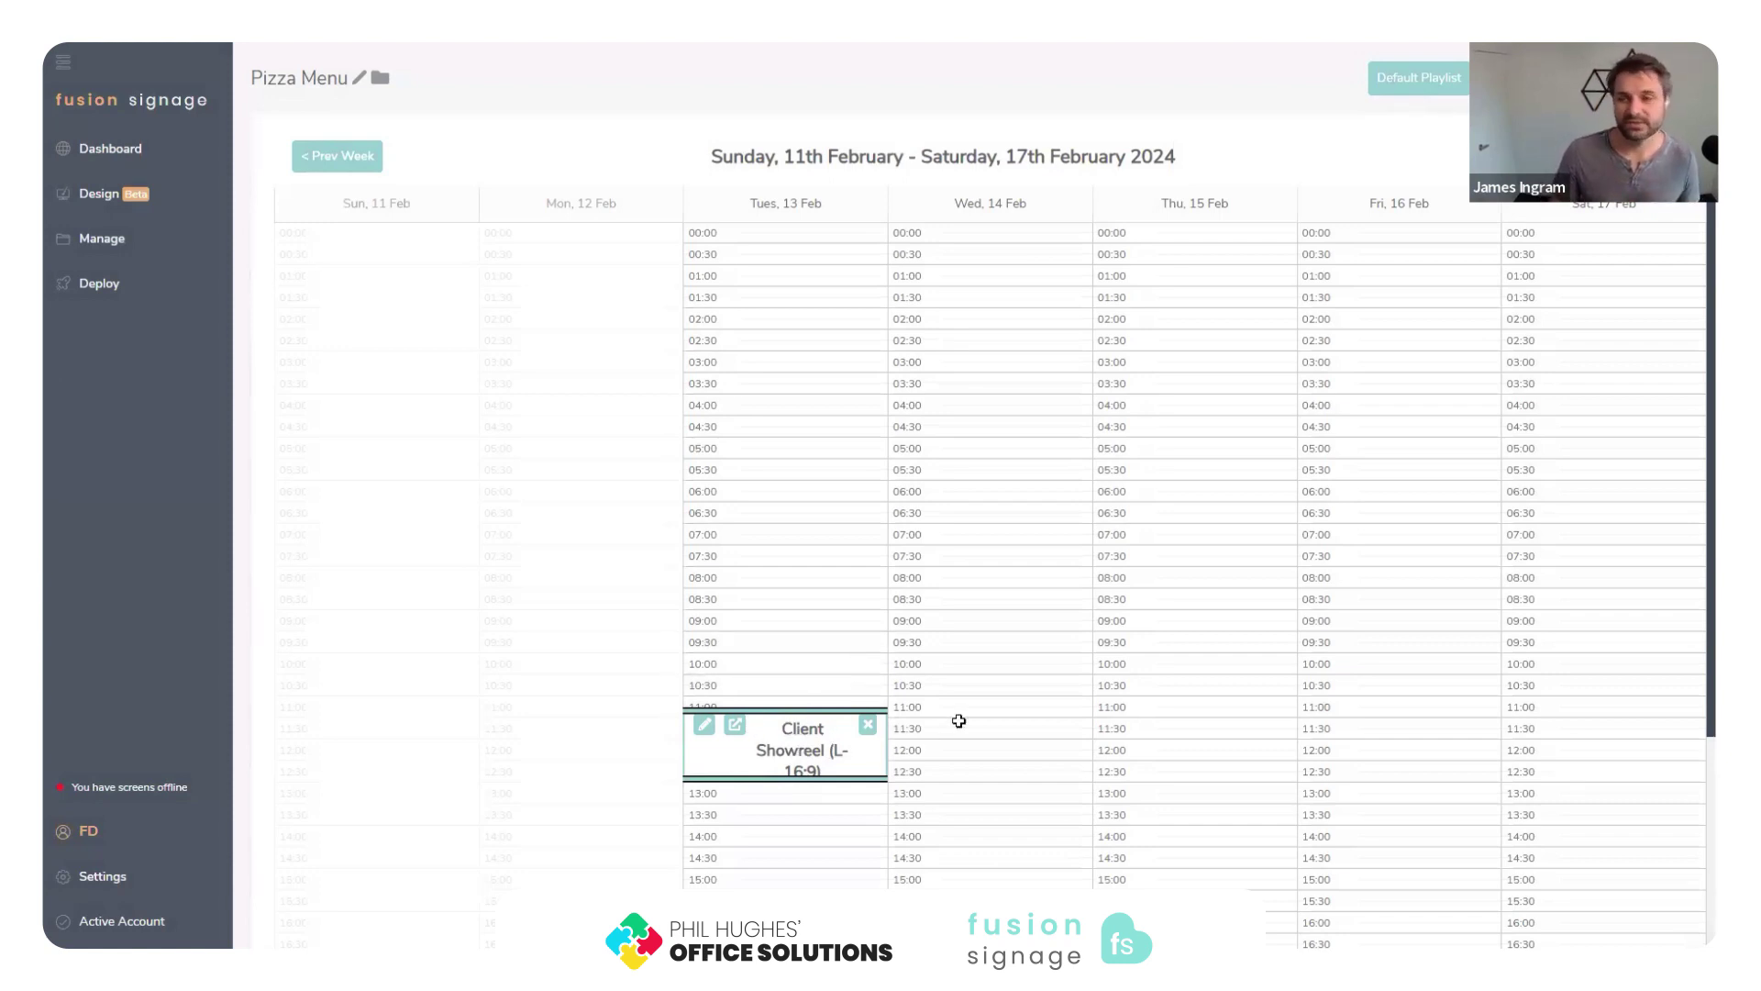
Add Morning Playlist events Tue–Fri 05:45–08:30 and Lunch Playlist events Wed–Fri 09:45–12:15.
drag(825, 469, 1431, 584)
click(751, 484)
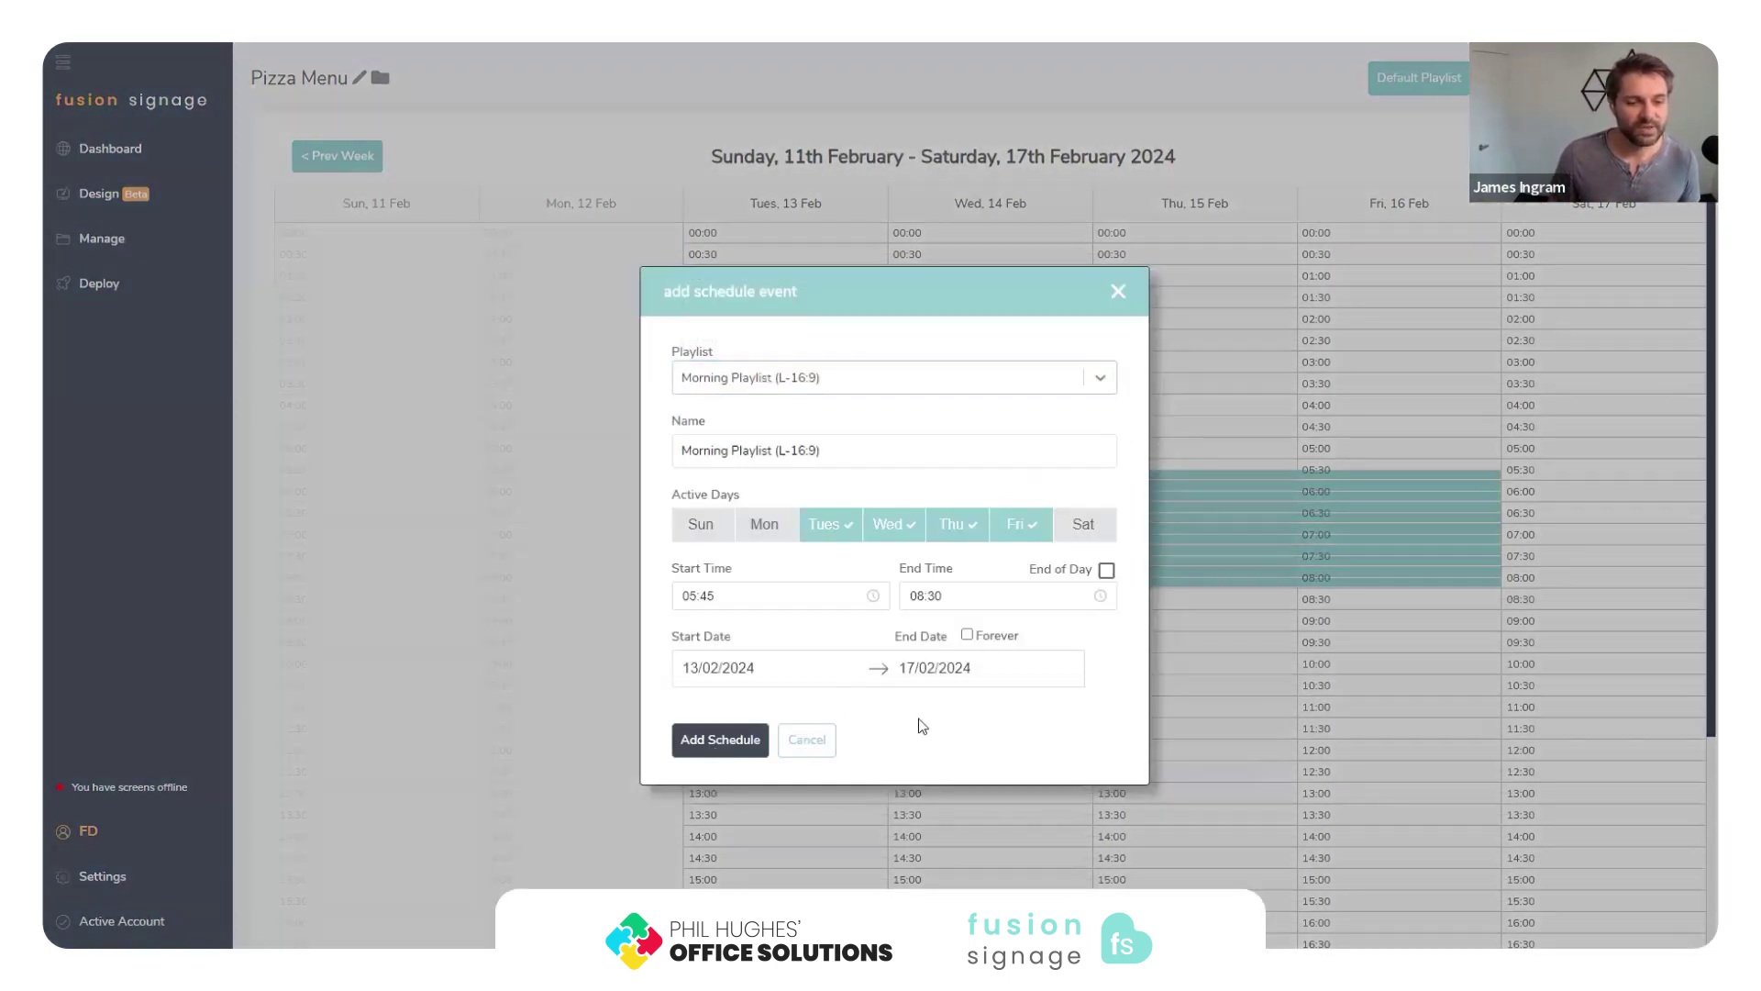
click(720, 740)
drag(1028, 646, 1399, 728)
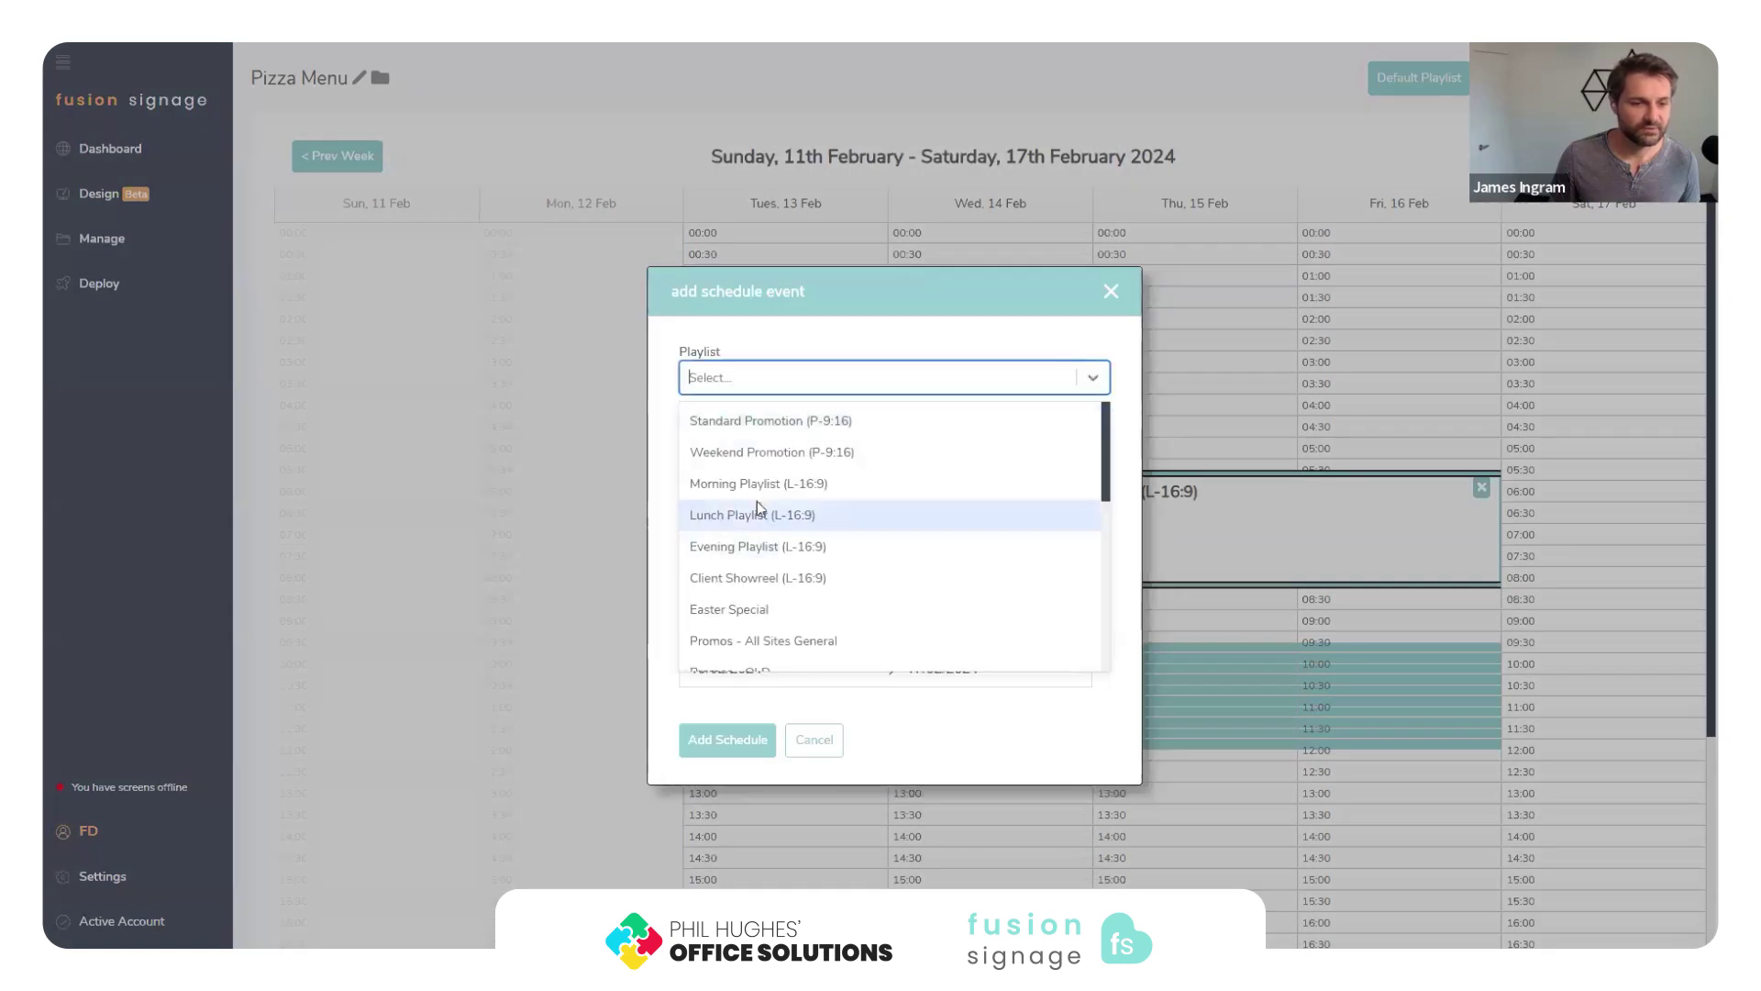
click(742, 519)
click(730, 741)
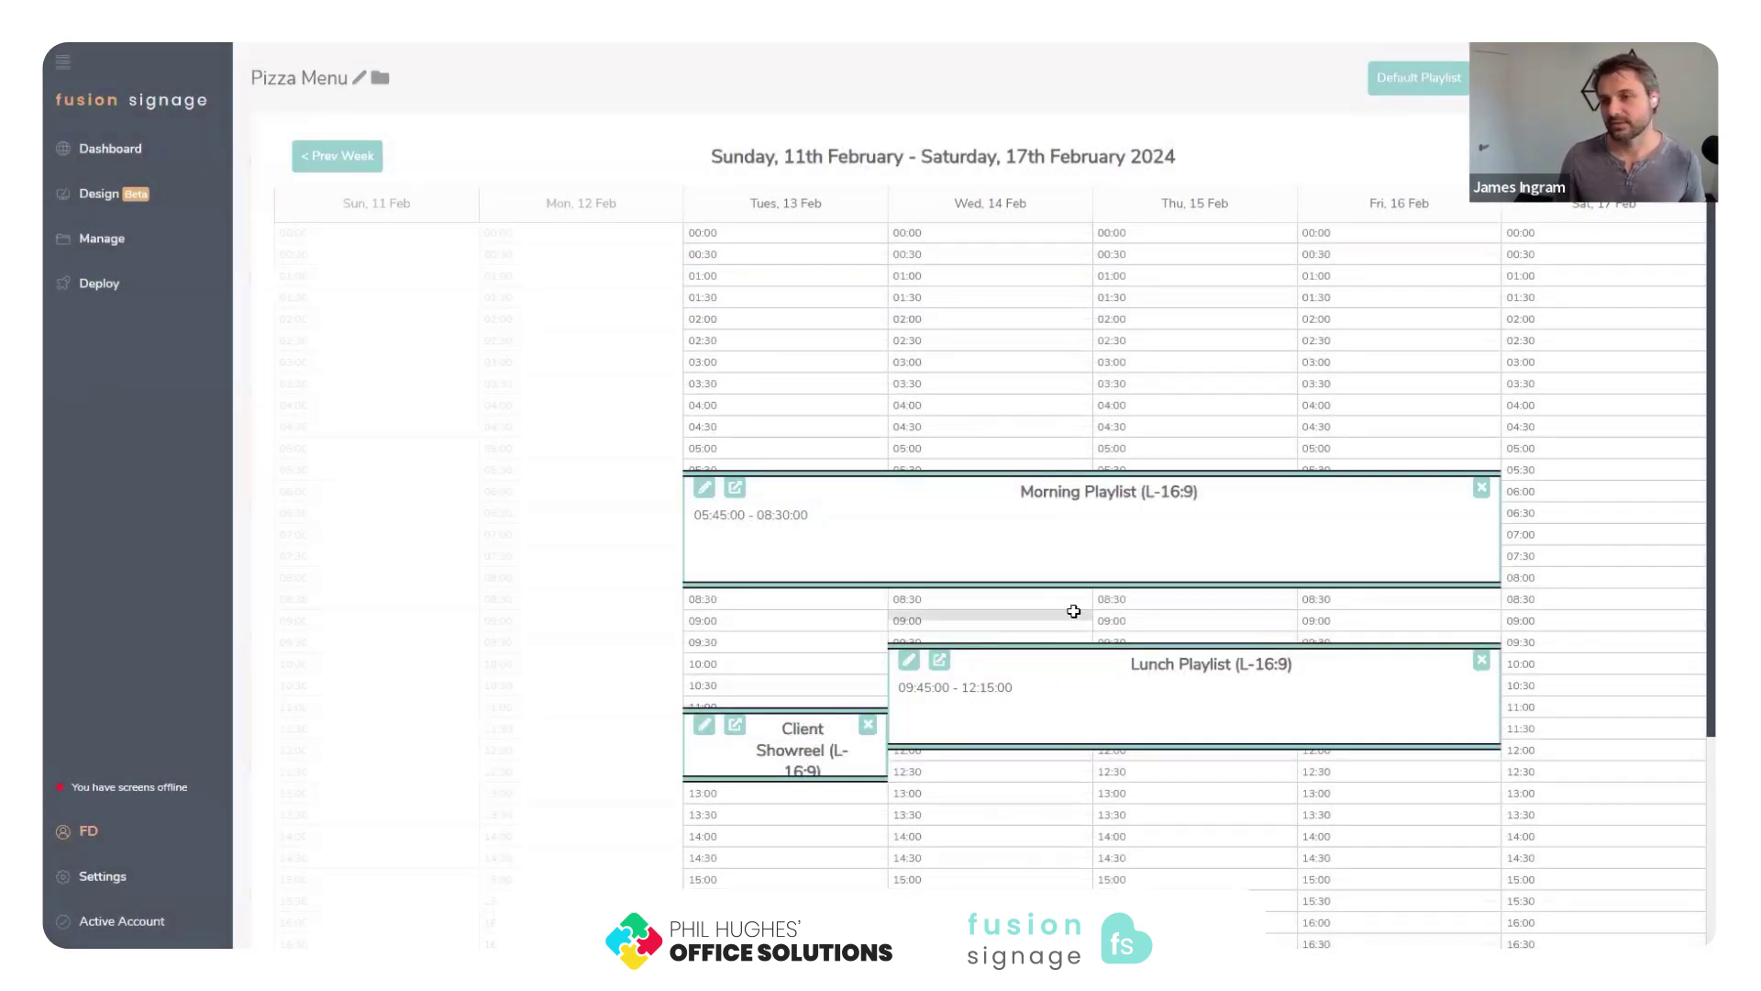
Make Standard Promotion (P-9:16) the Pizza Menu schedule's default playlist.
click(1429, 81)
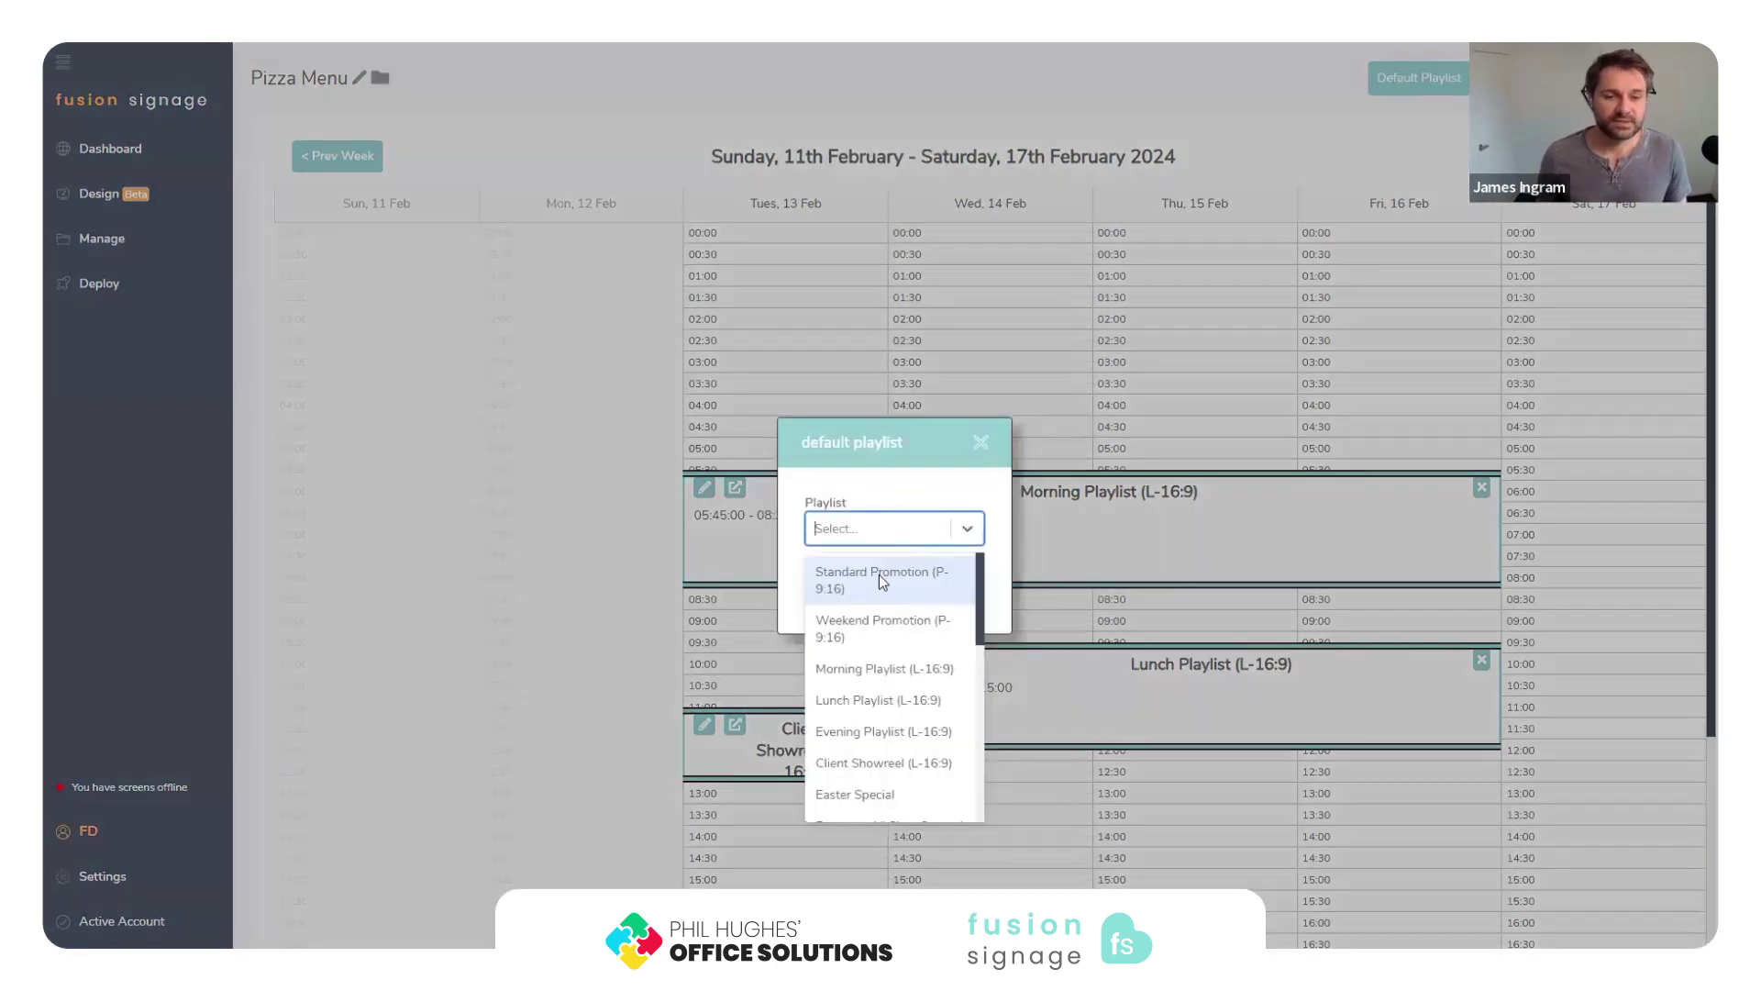
click(867, 588)
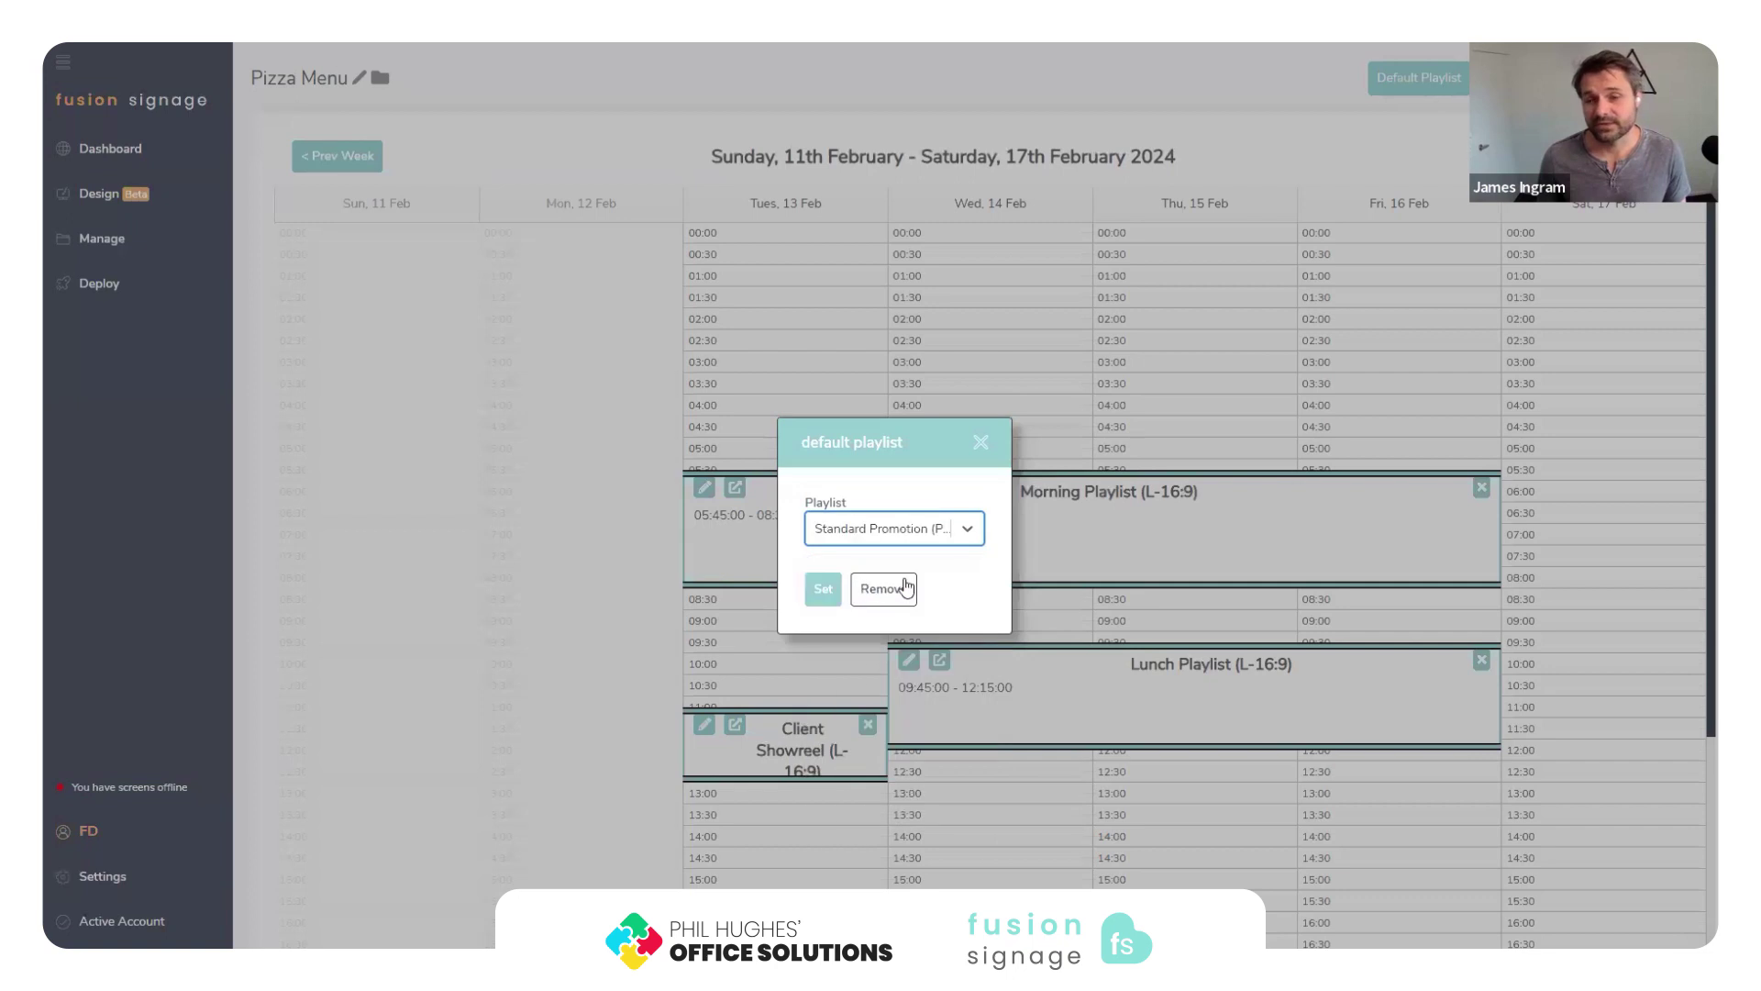
click(817, 594)
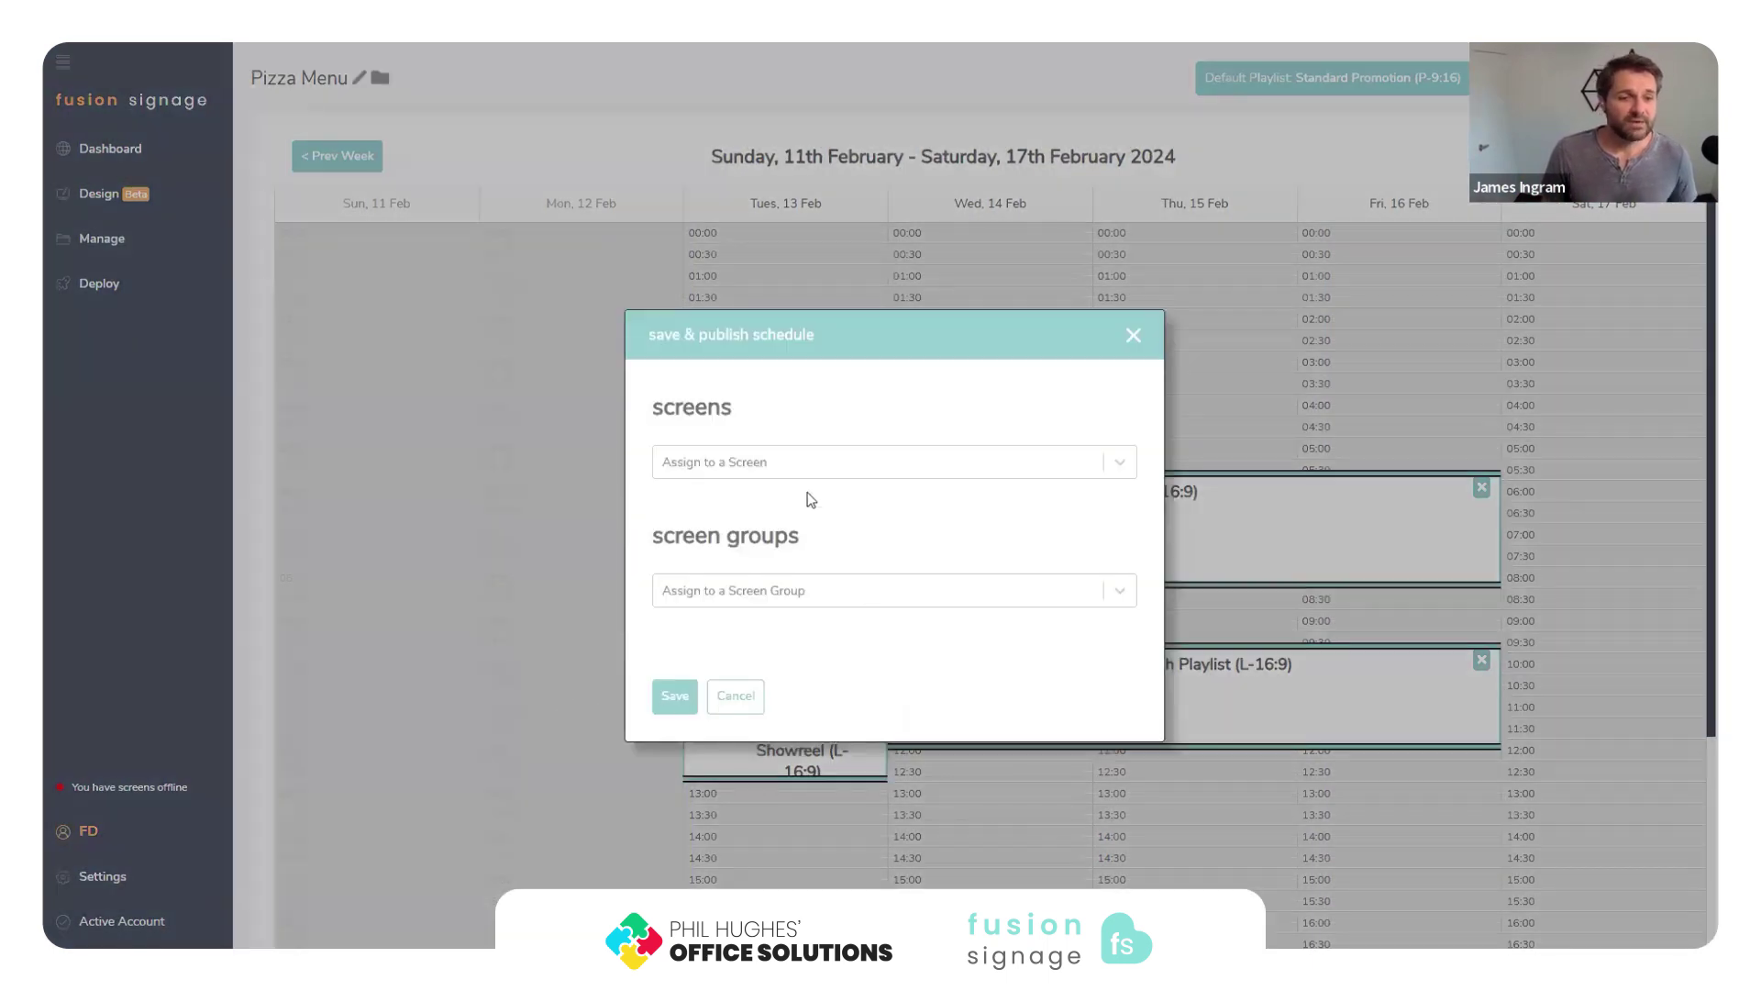
Try publishing the schedule to Screen Expired Example and Demo Screen 2, then drop Demo Screen 2.
click(811, 463)
click(731, 556)
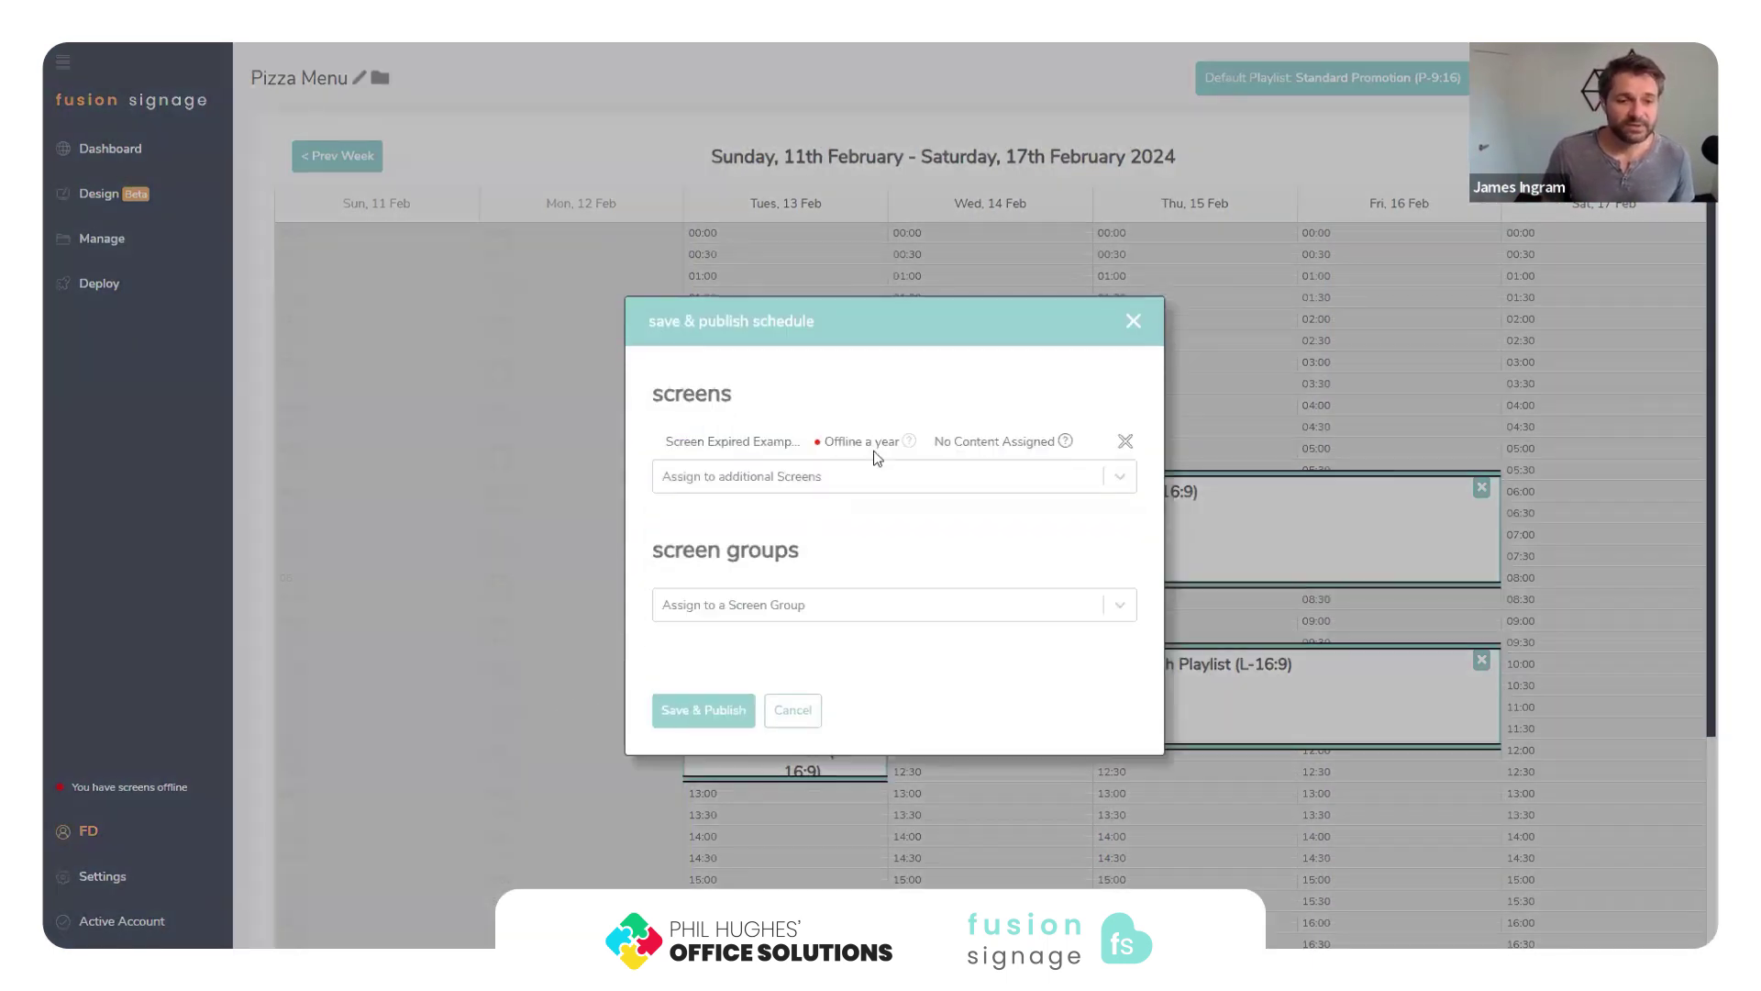
click(876, 477)
click(821, 510)
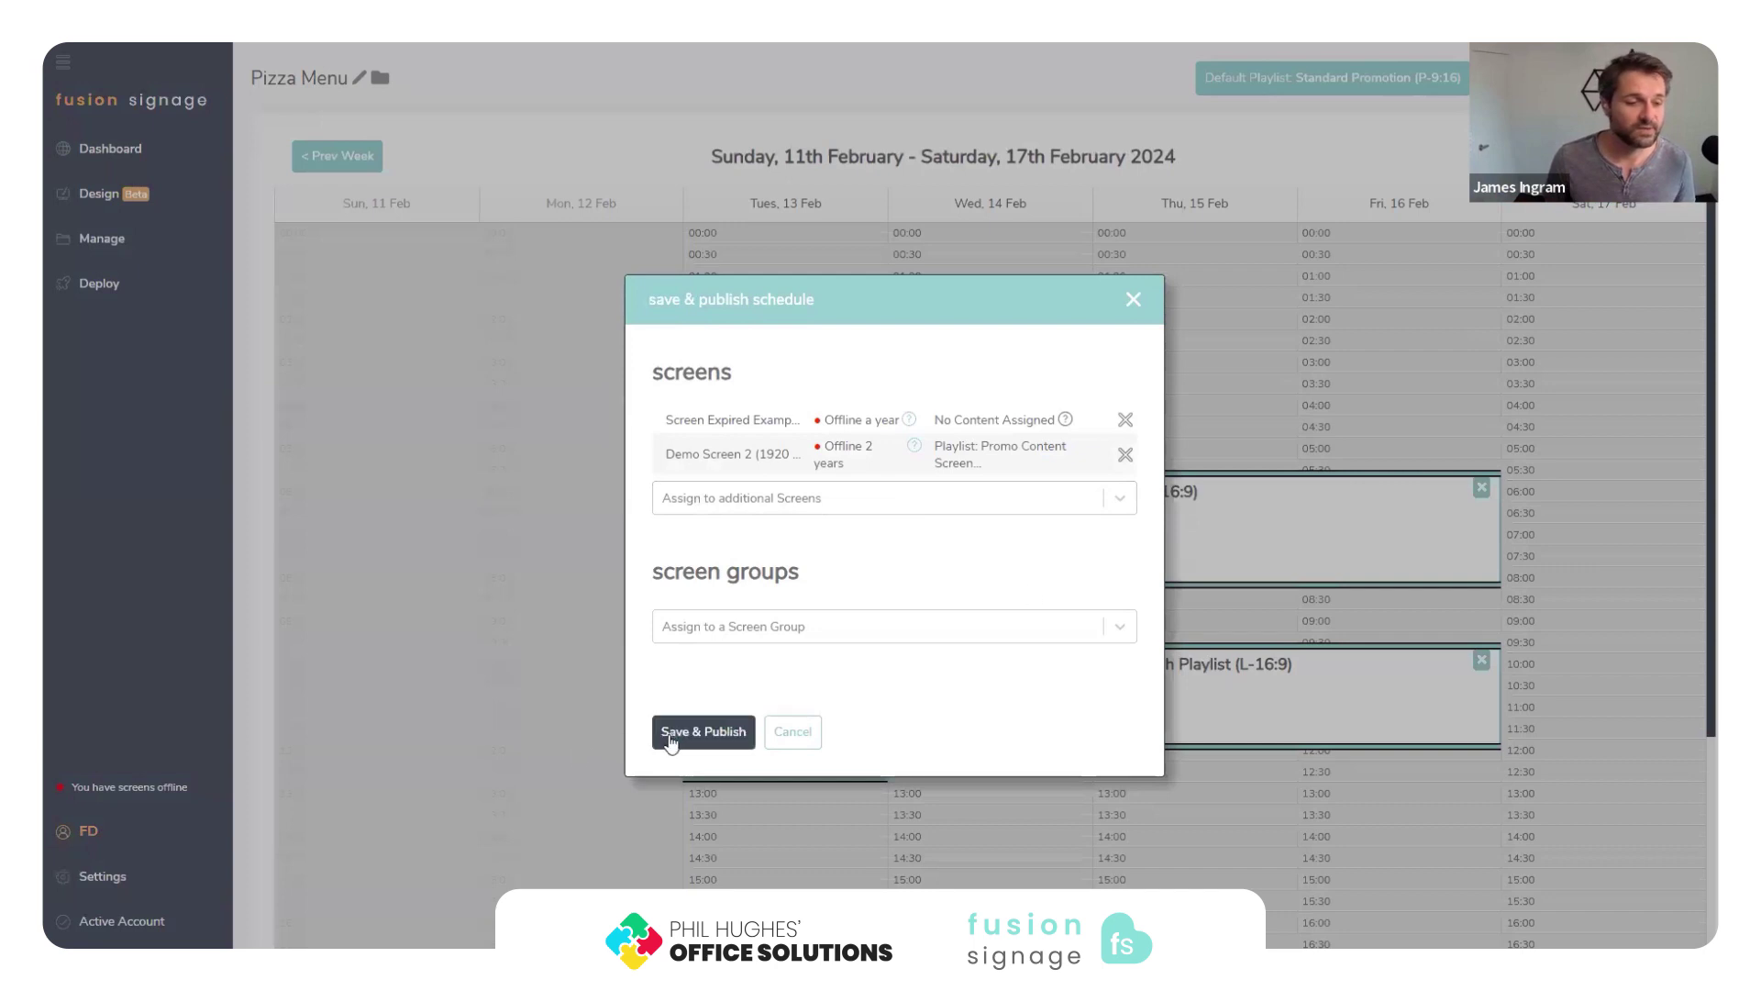
click(729, 731)
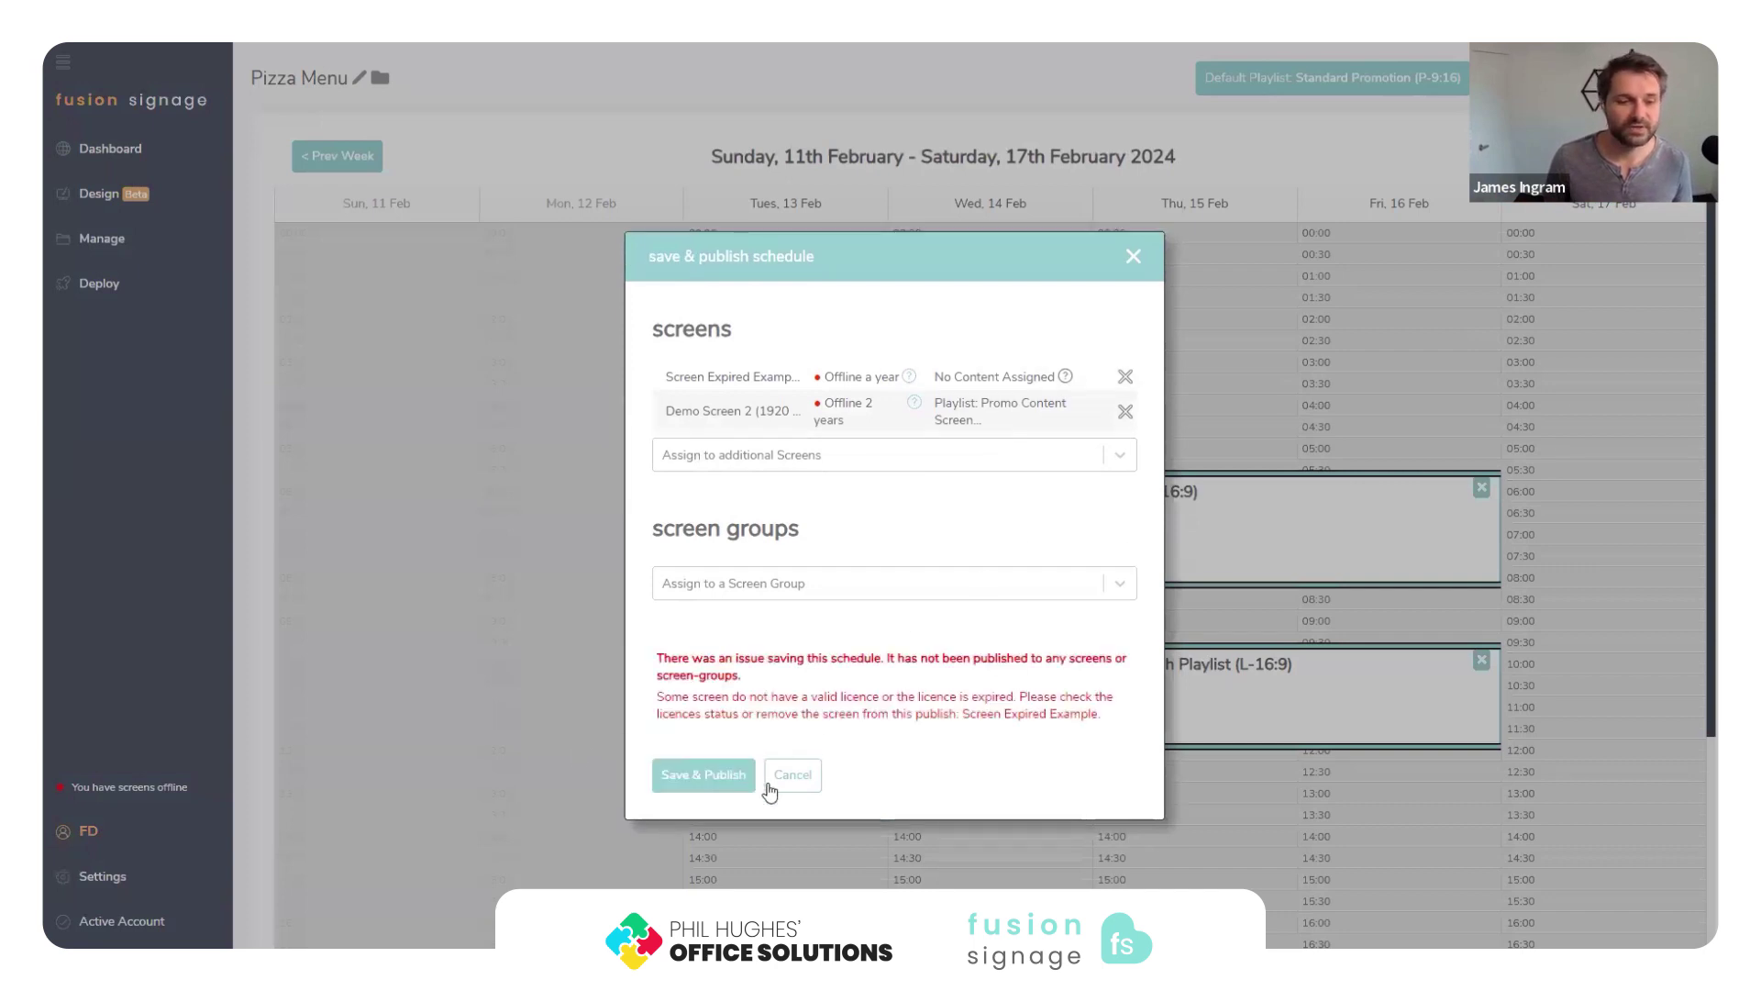
click(1126, 411)
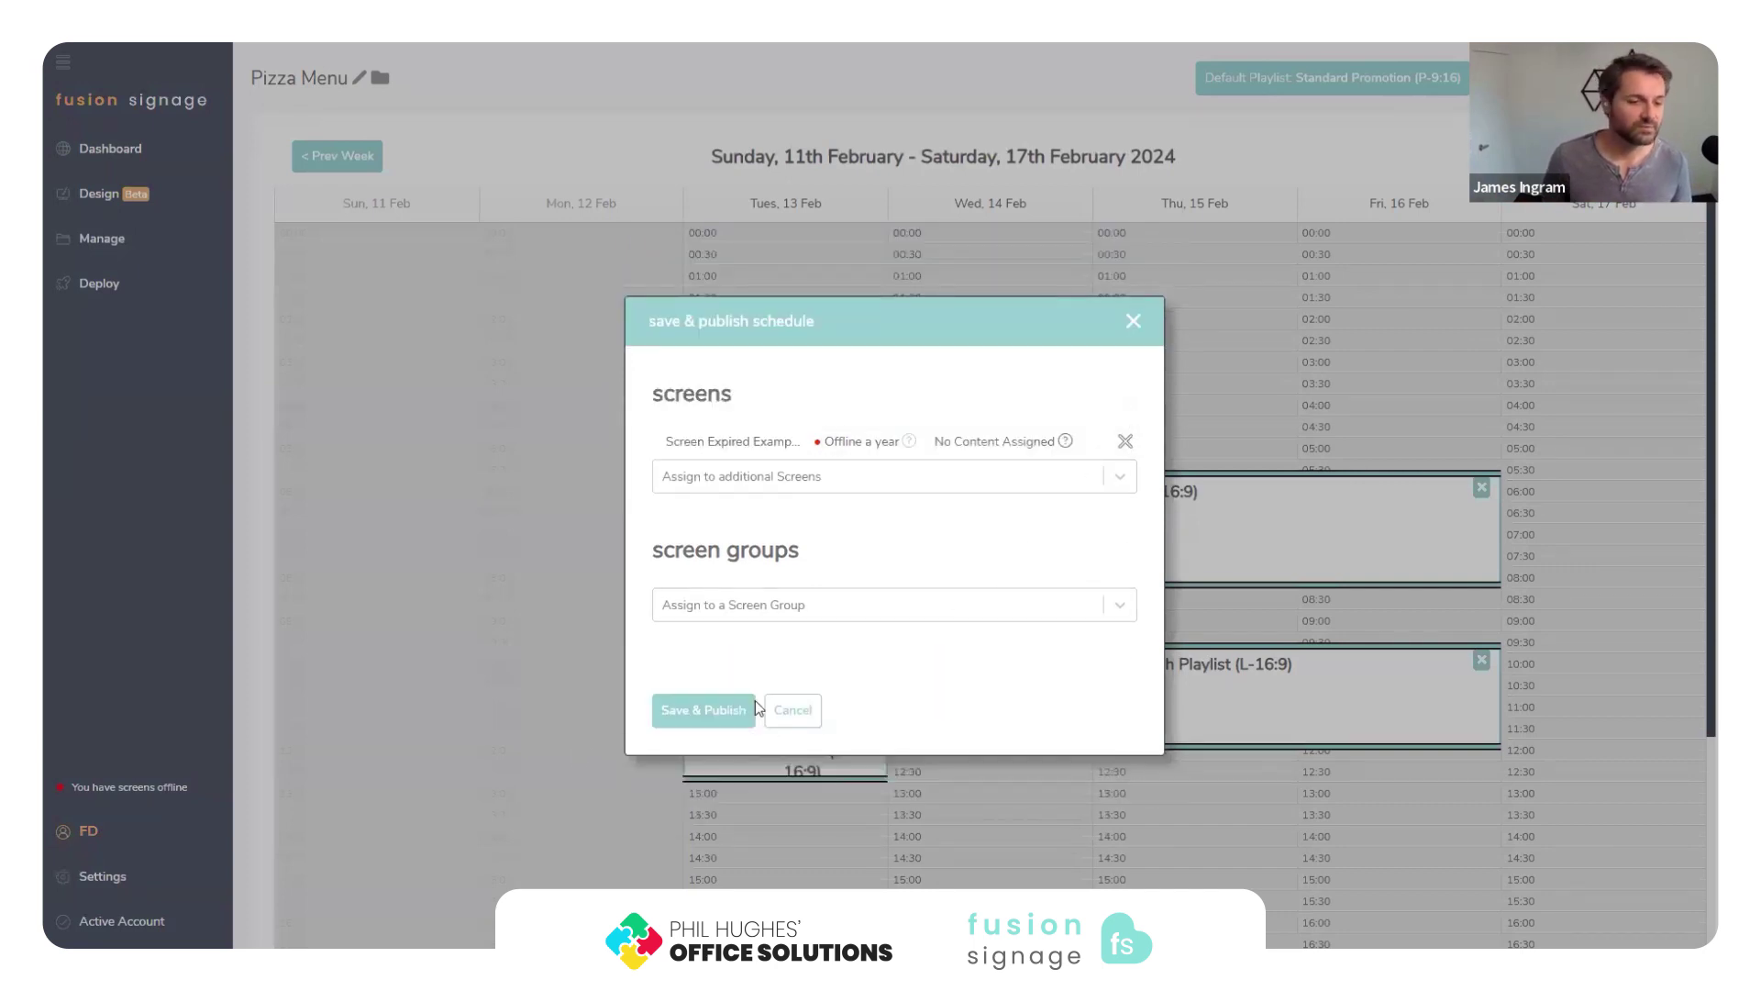
click(737, 731)
Replace the expired screen with NSW Sydney Store Screen 1 (L) and publish despite the offline warning.
click(1126, 399)
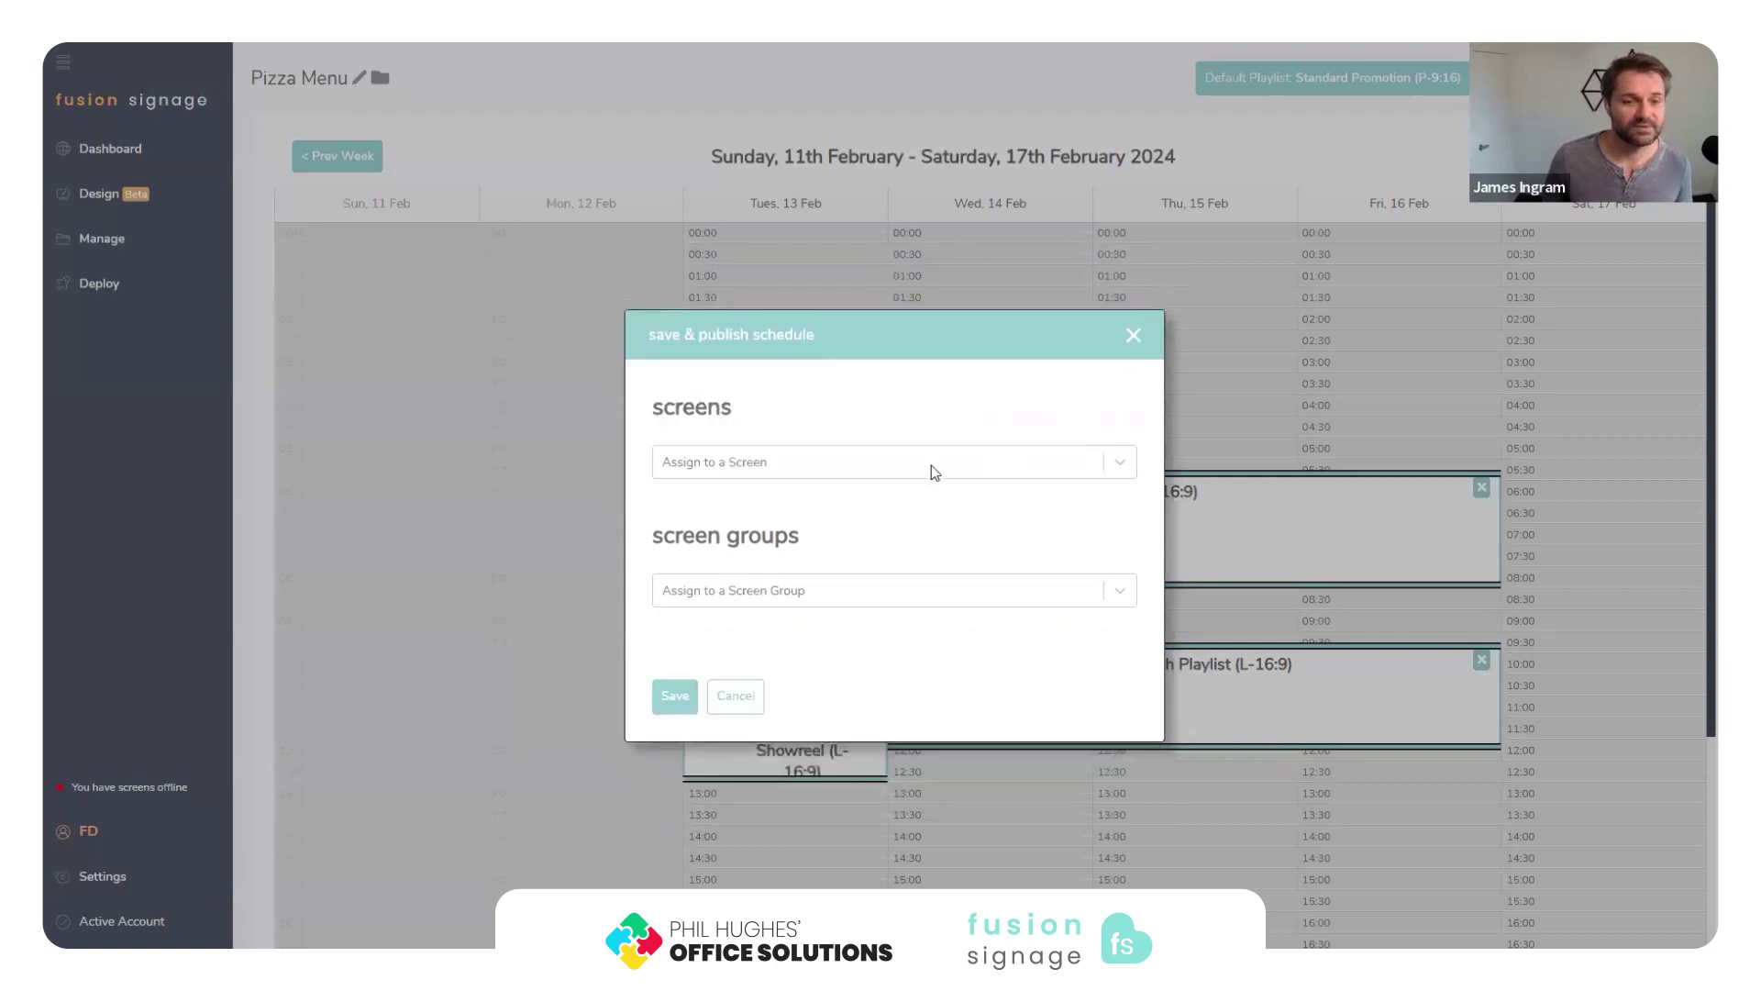
click(806, 484)
click(710, 603)
click(692, 711)
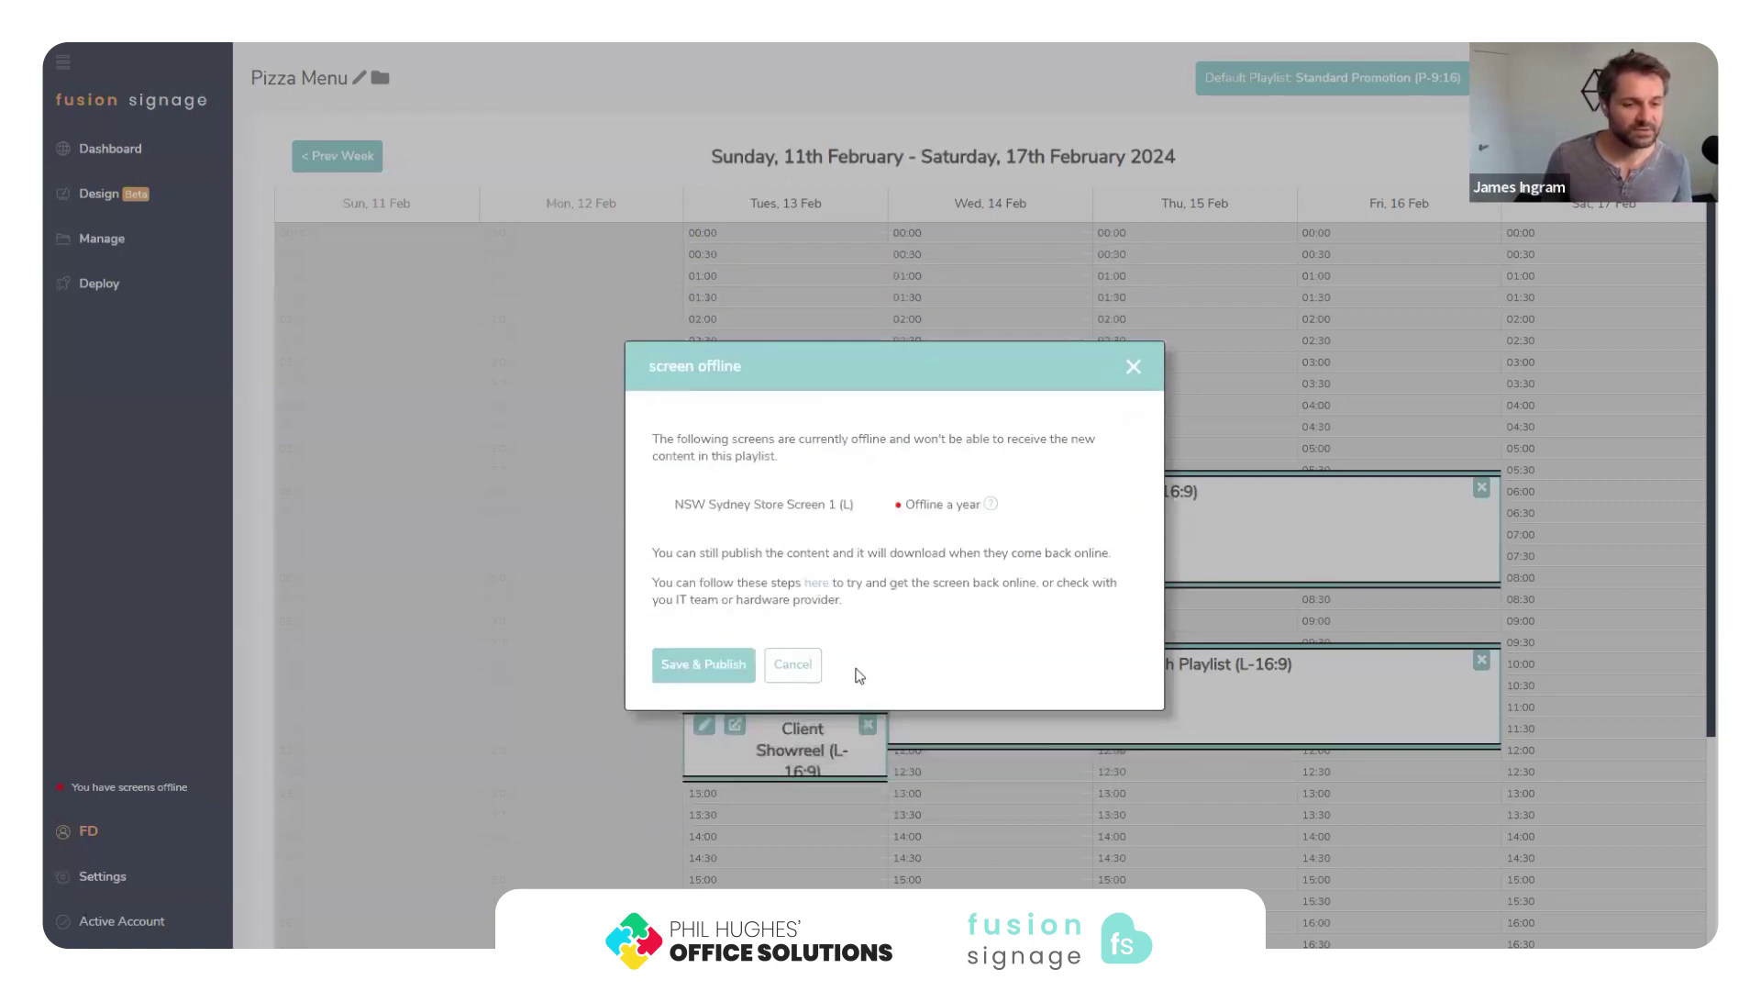
click(700, 661)
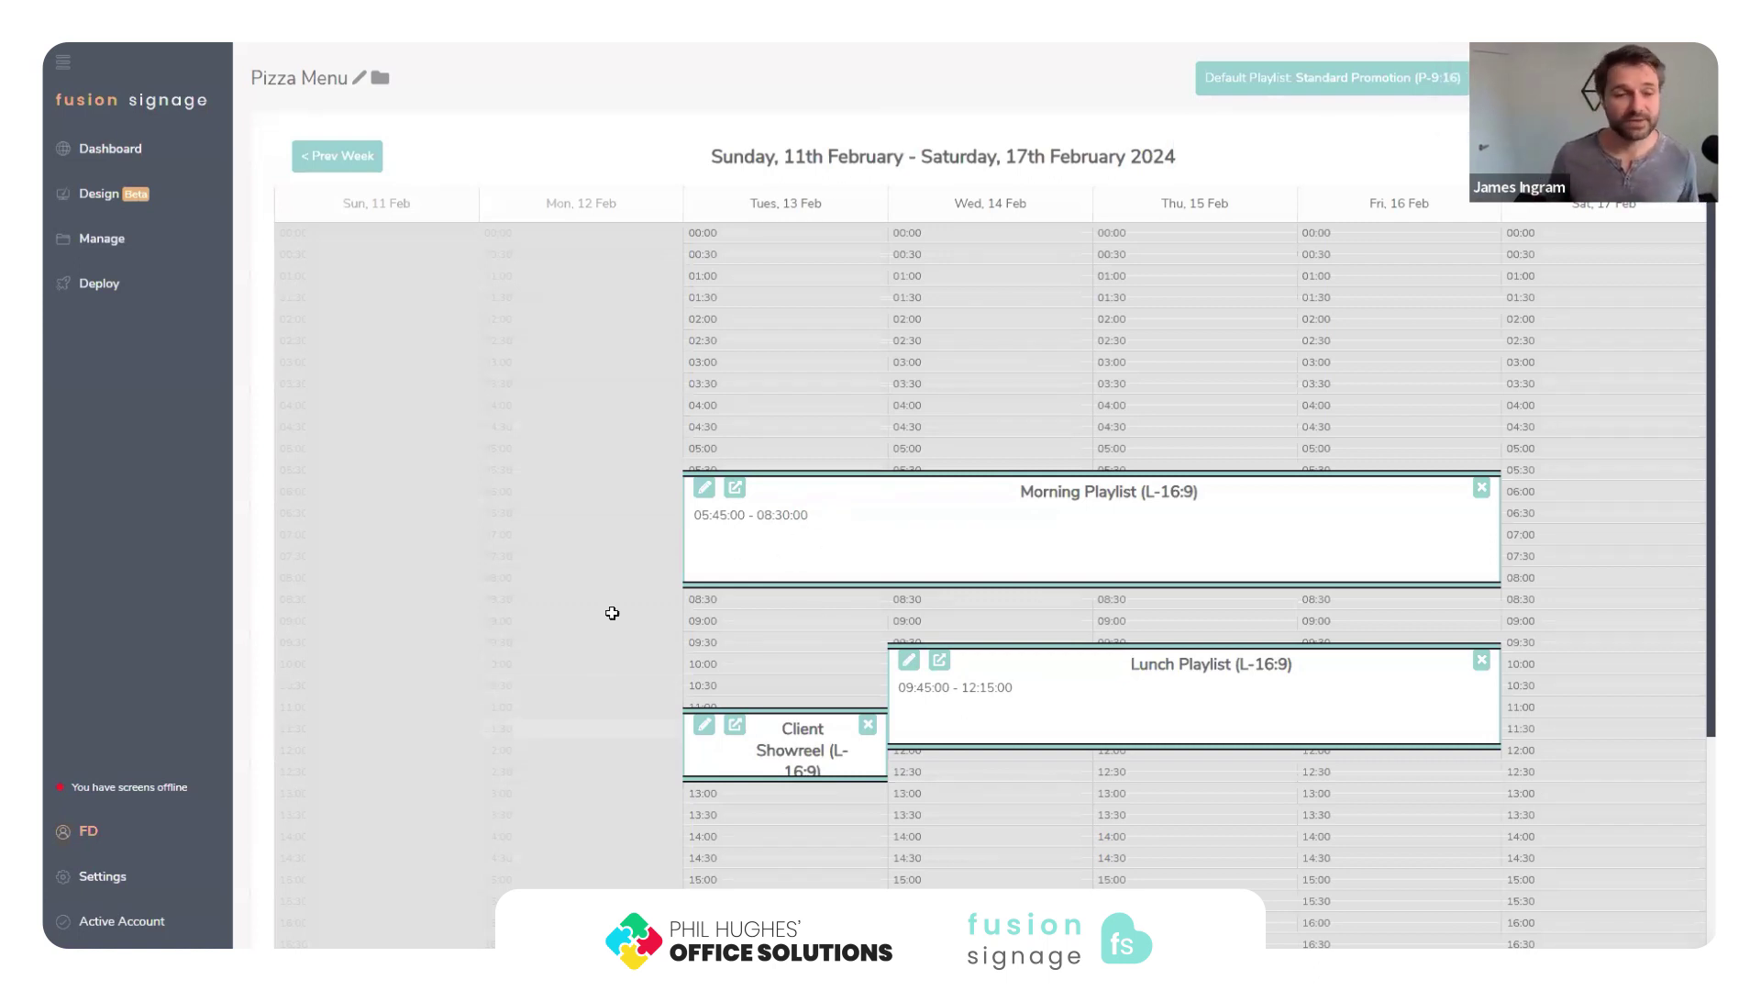
Show the Deploy list of screens, dismissing the Add Screen dialog.
click(107, 295)
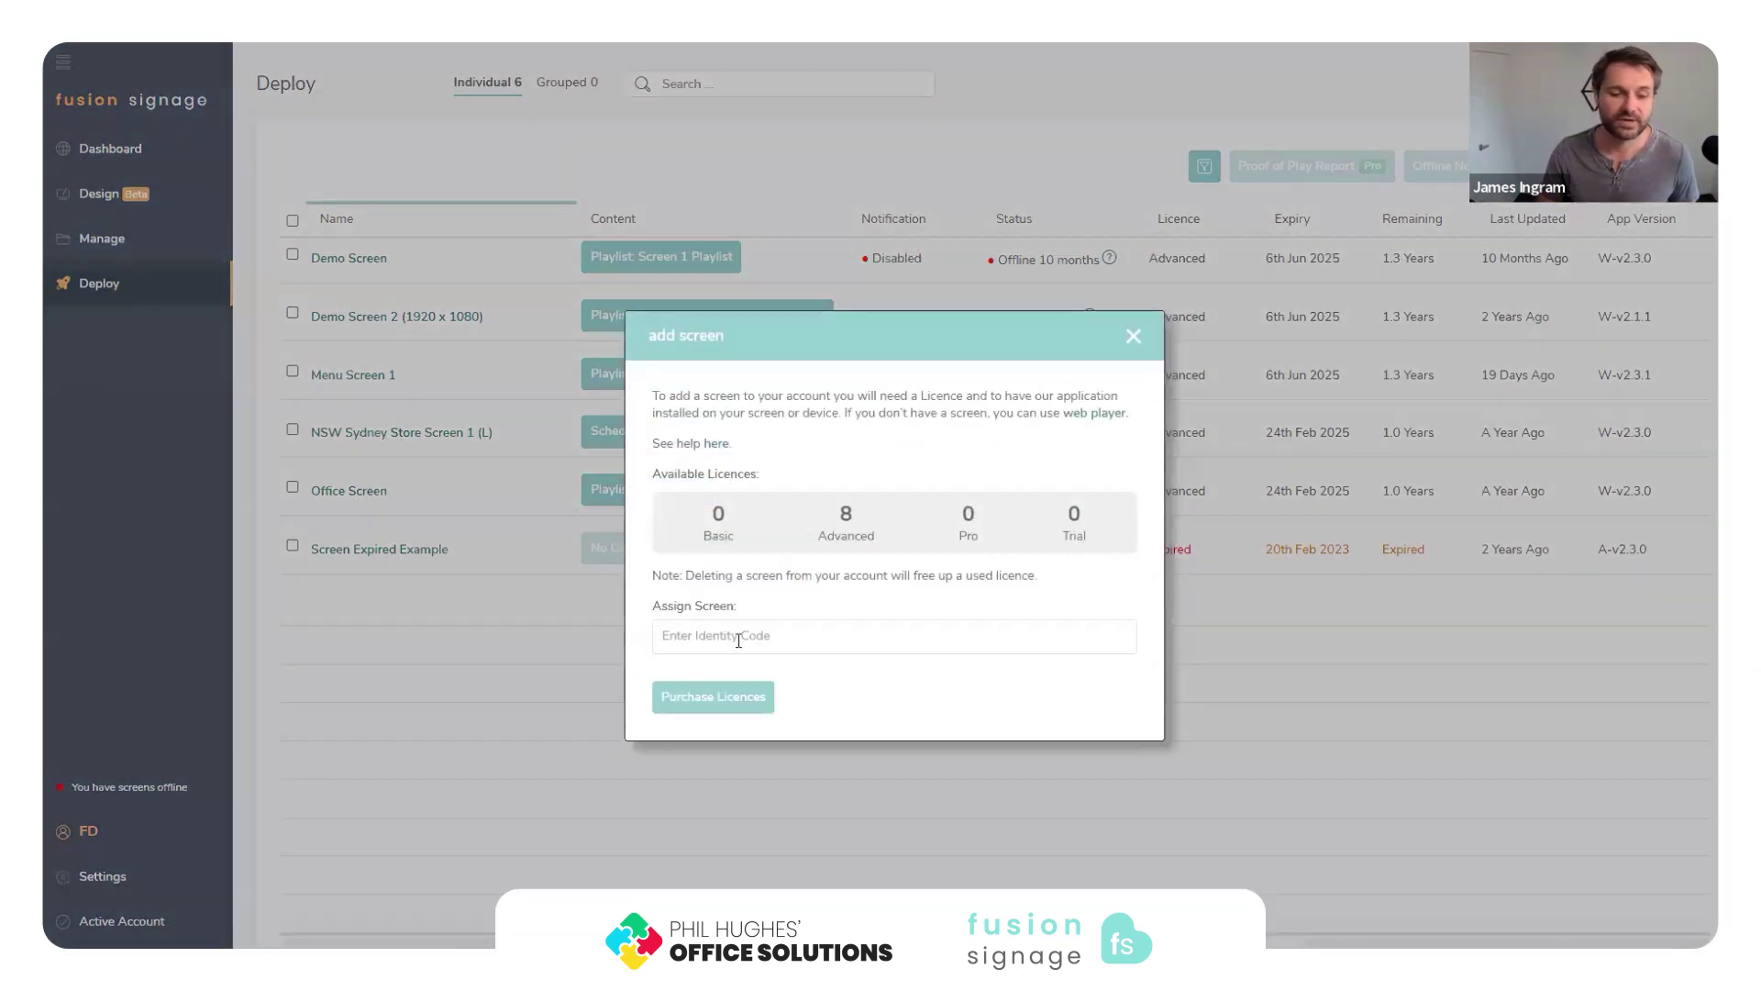
click(1133, 336)
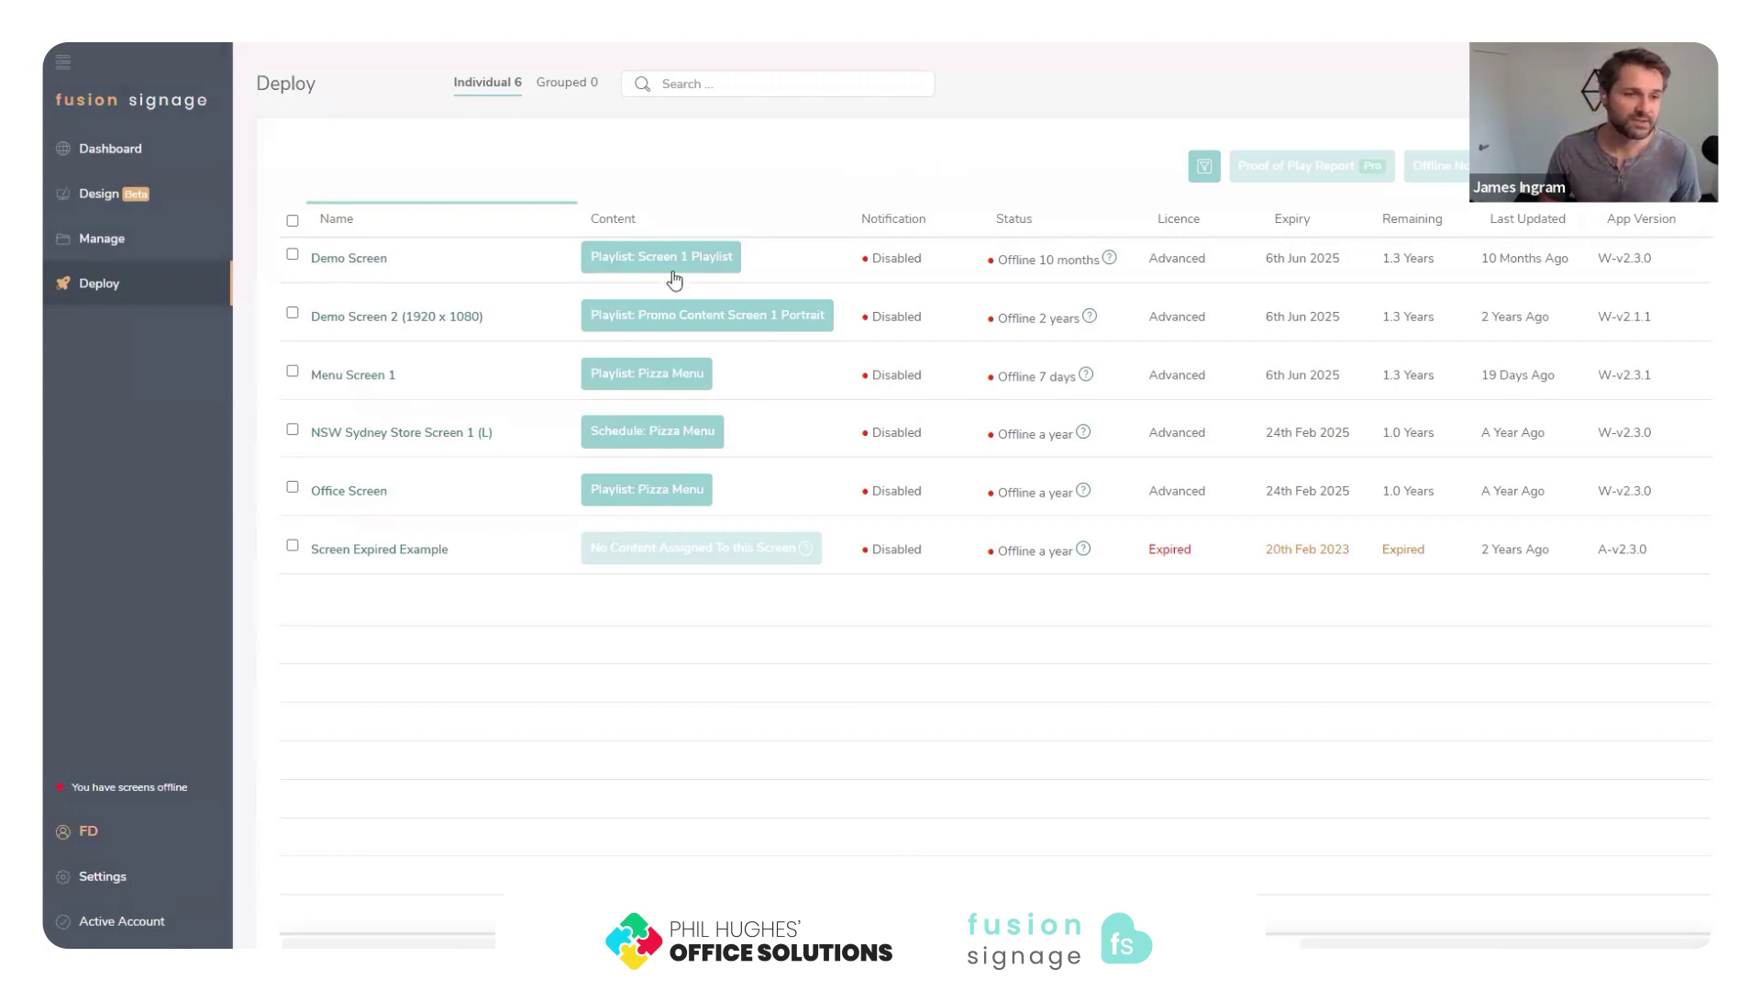
Replace Demo Screen's content with Lunch Playlist (L-16:9).
click(621, 273)
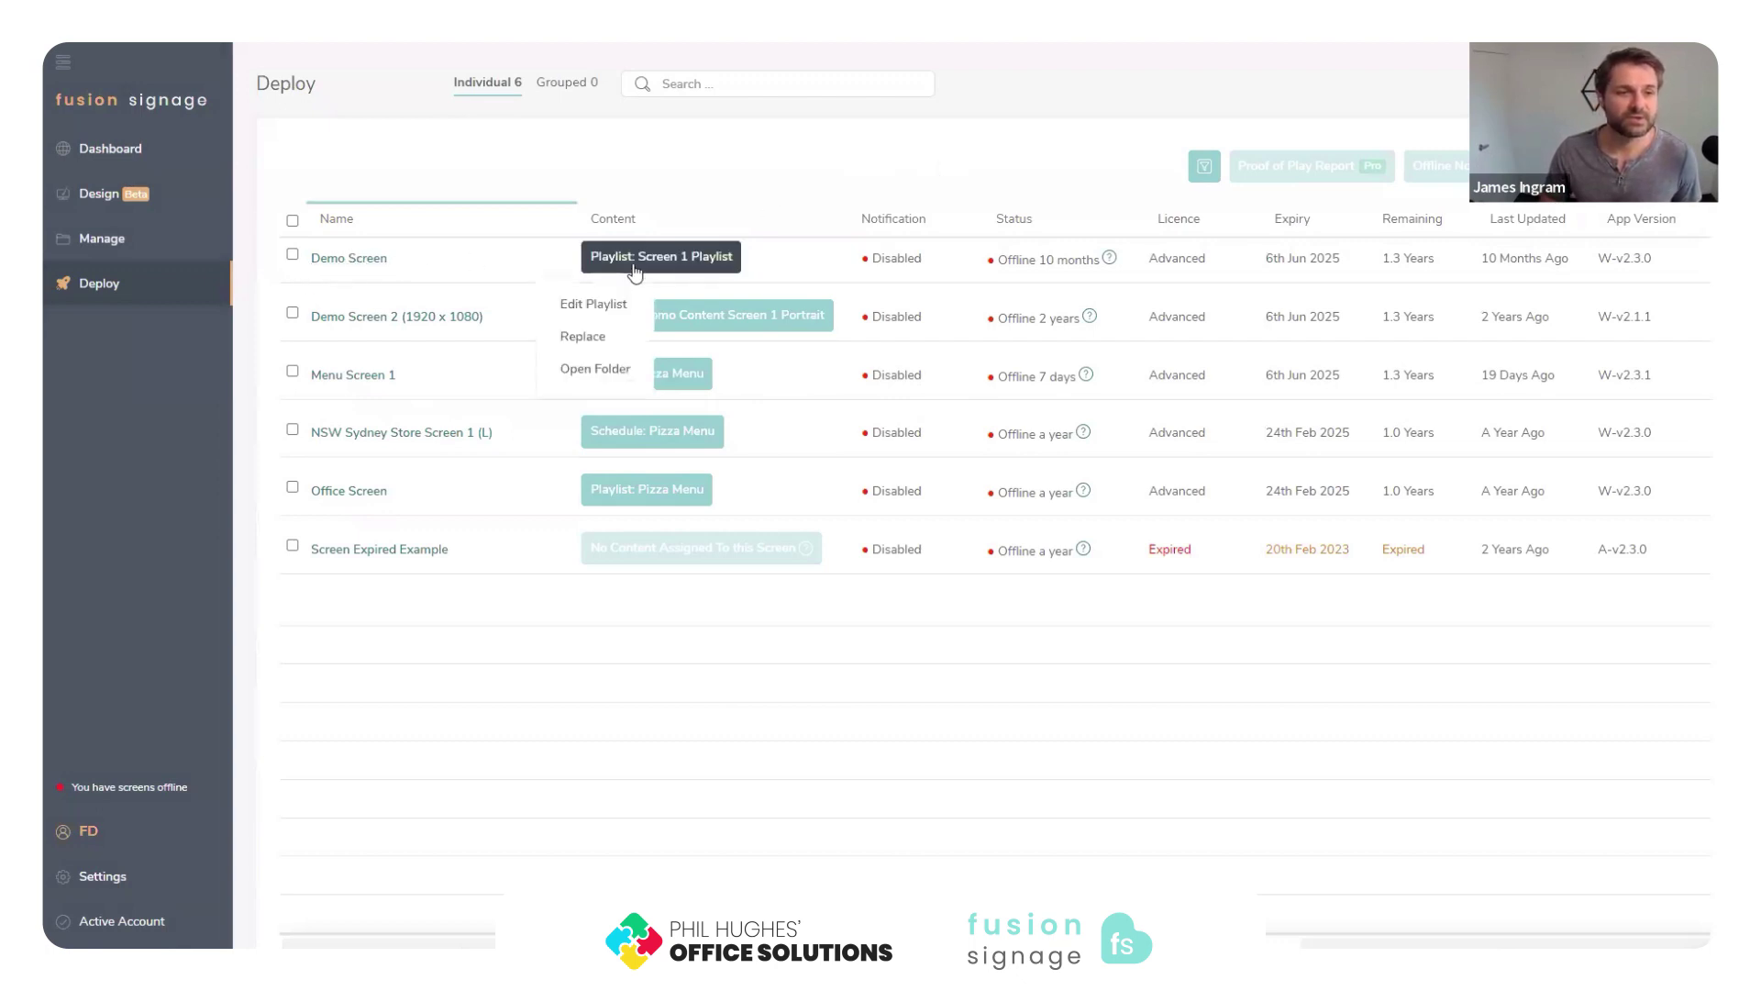
click(576, 340)
scroll(844, 618, down, 5)
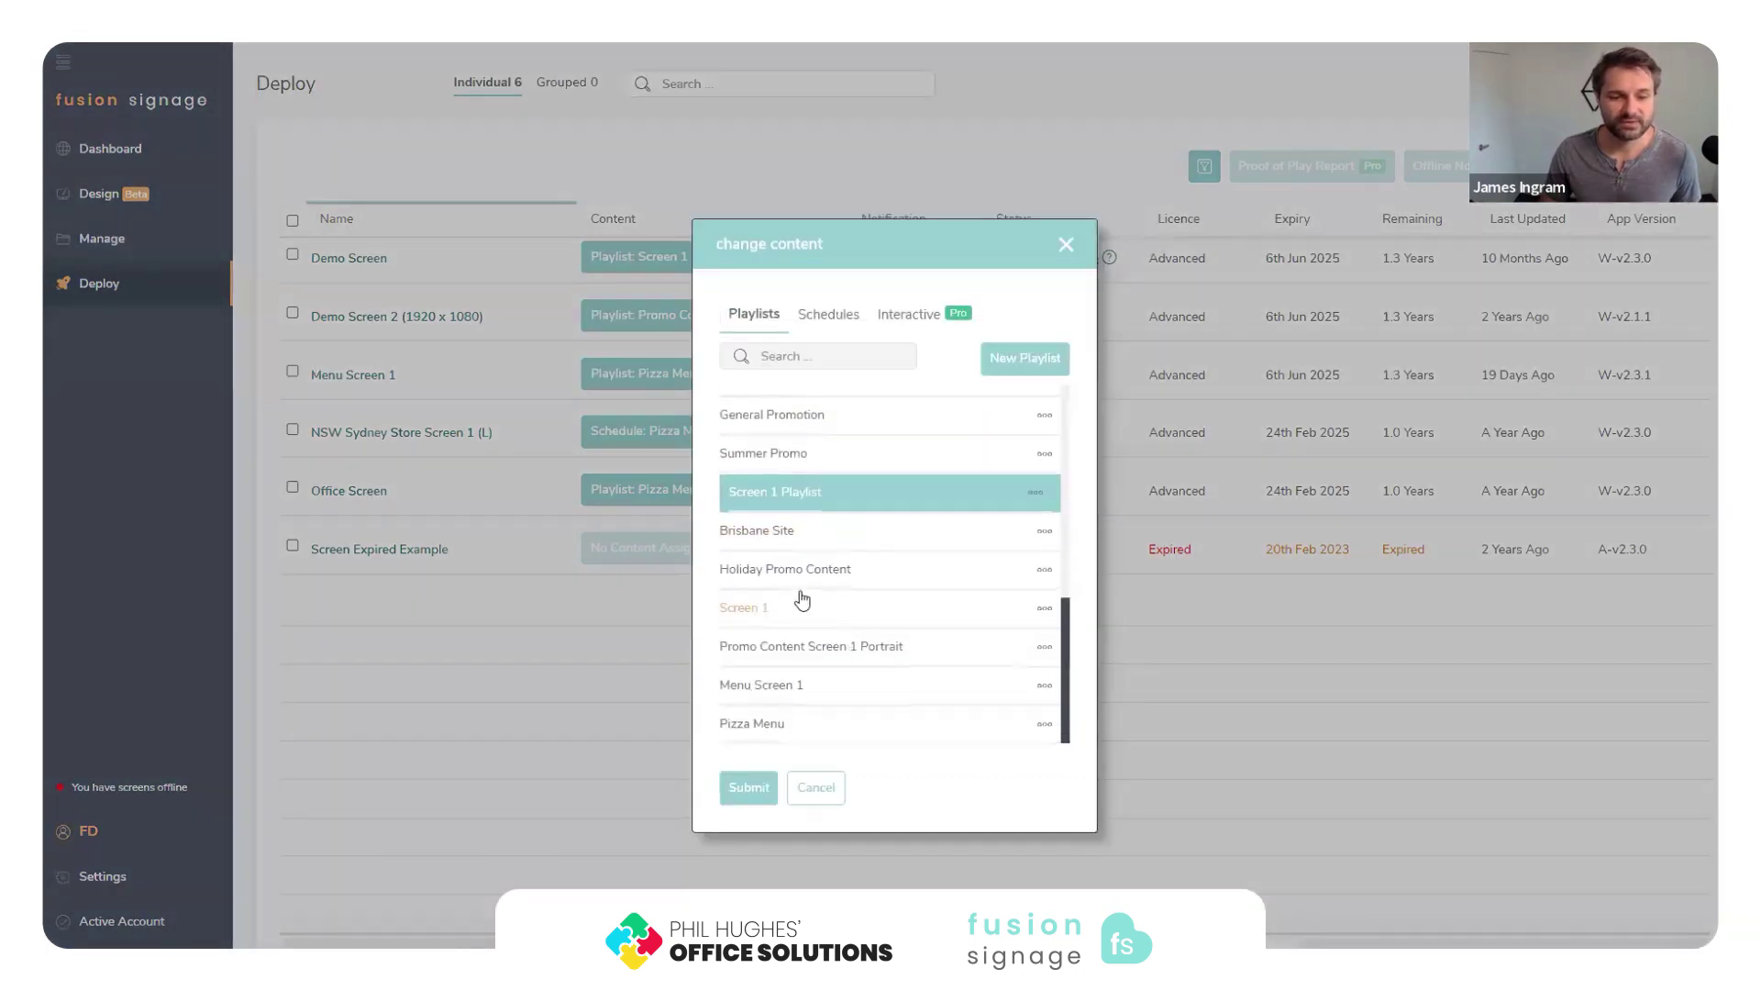
scroll(803, 599, up, 5)
click(828, 315)
click(754, 314)
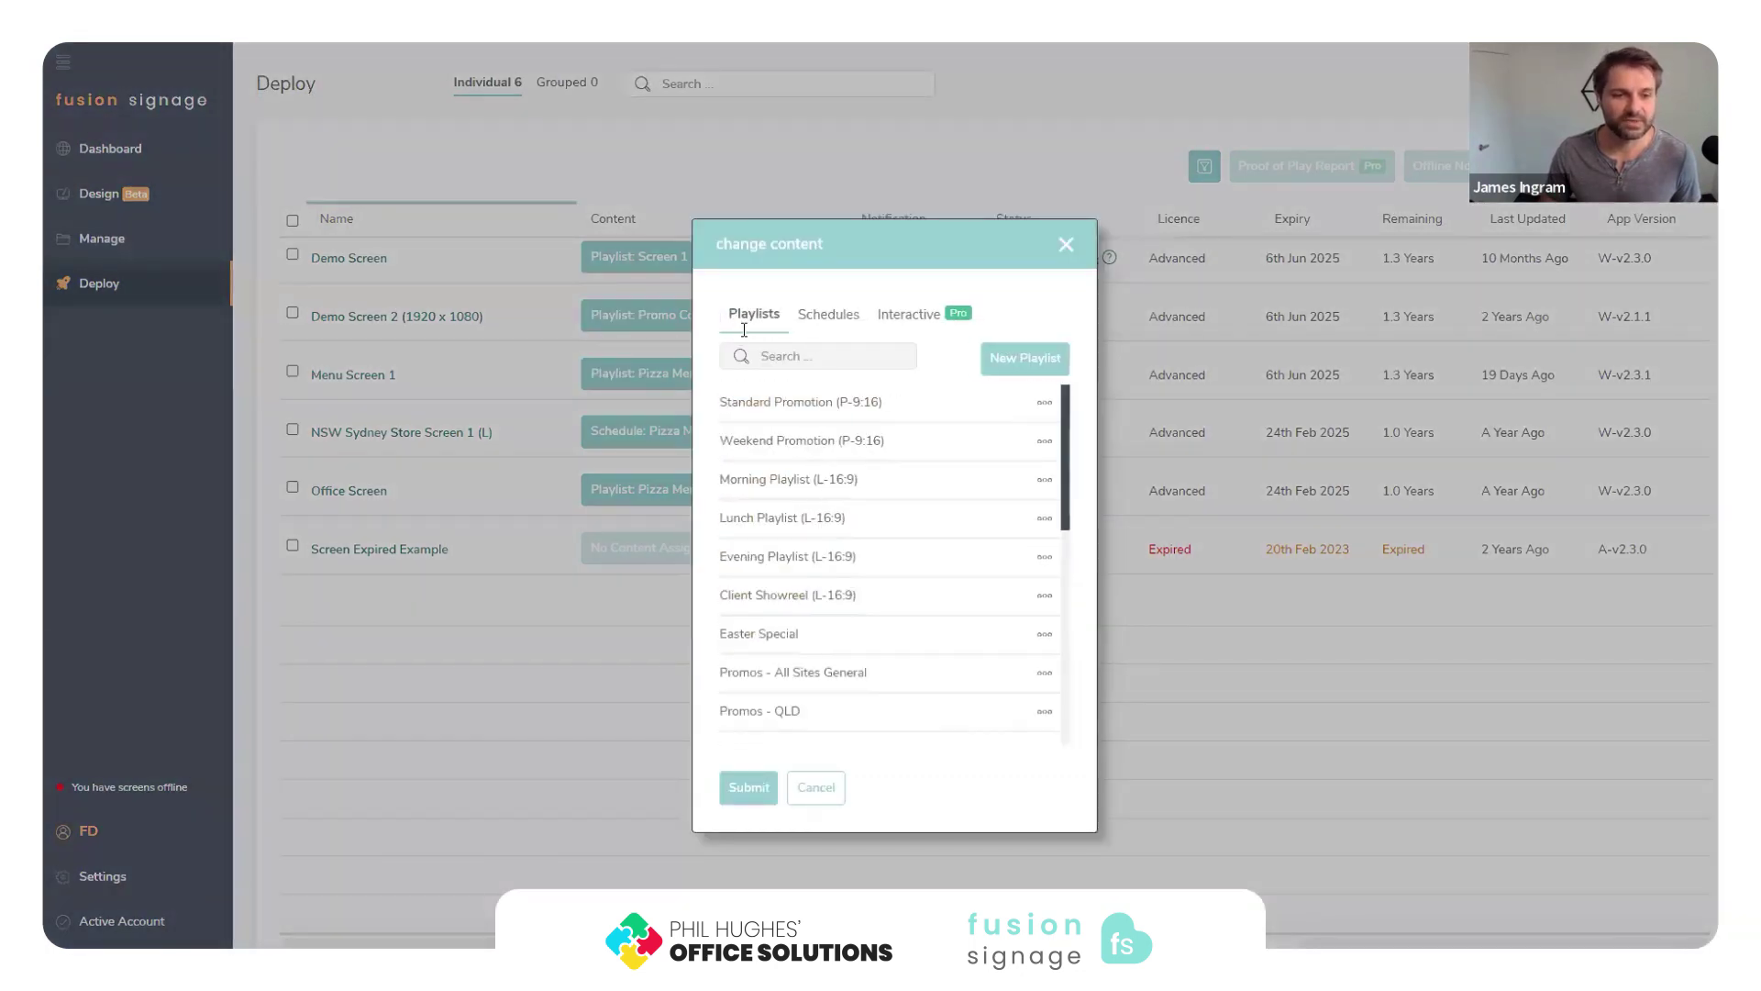
click(807, 521)
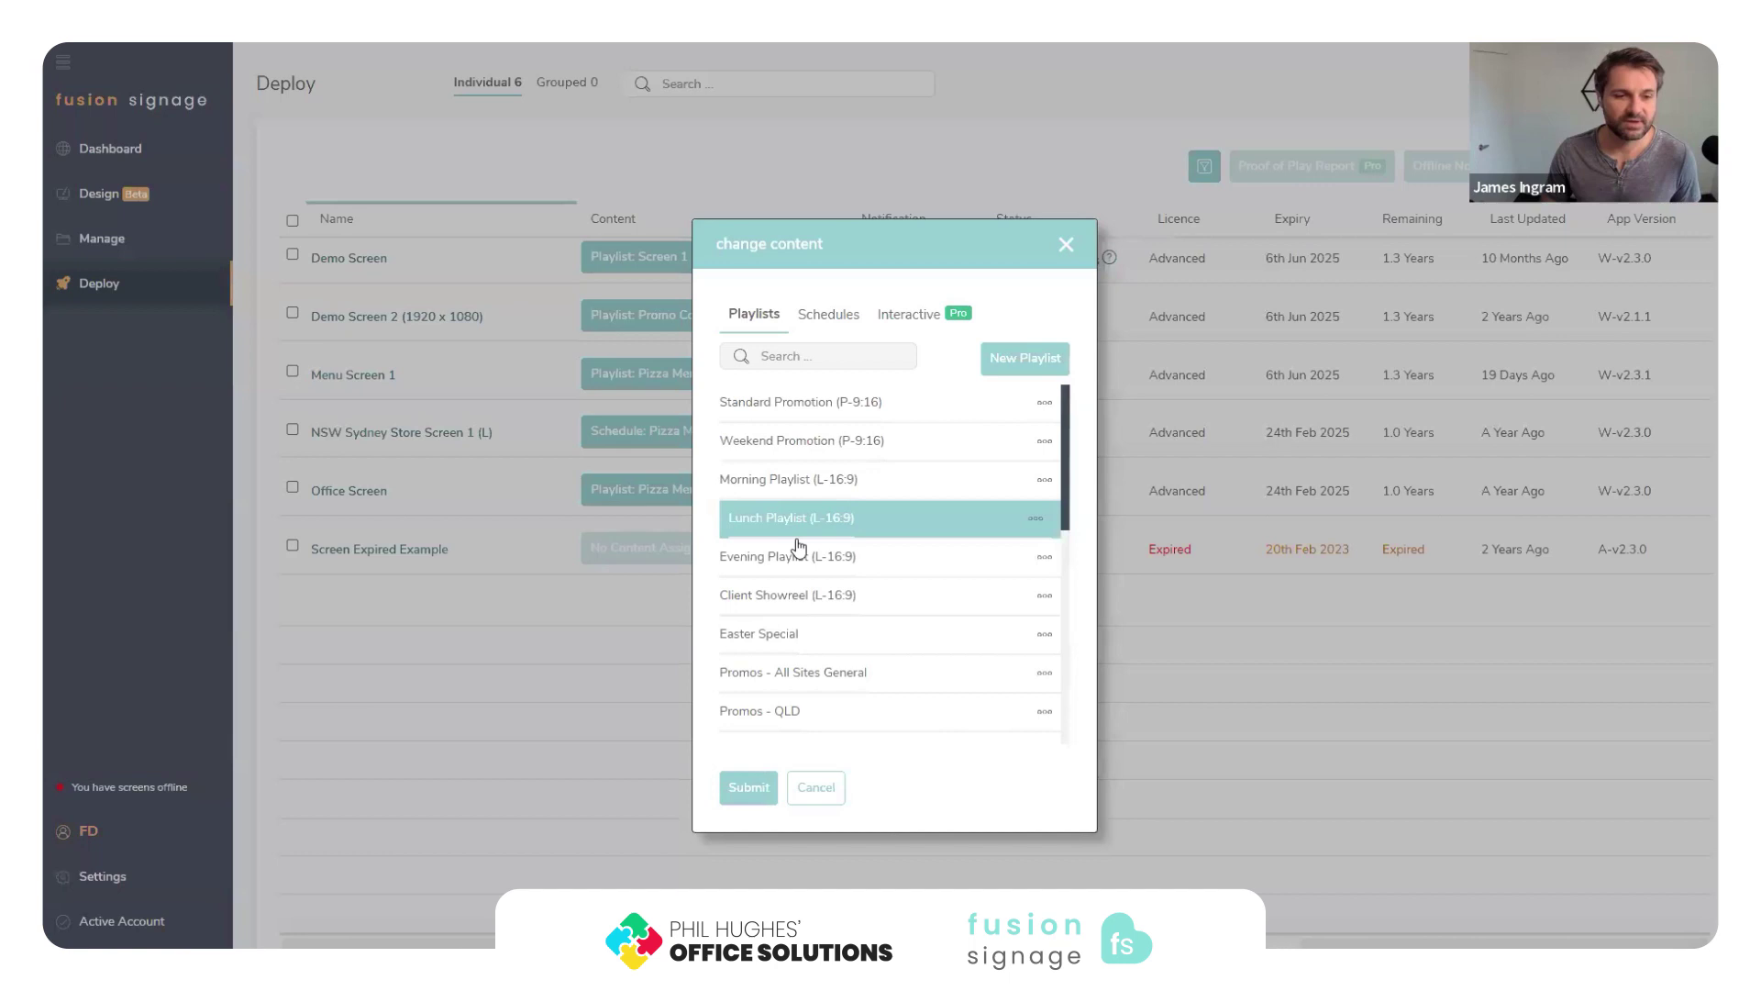
click(748, 789)
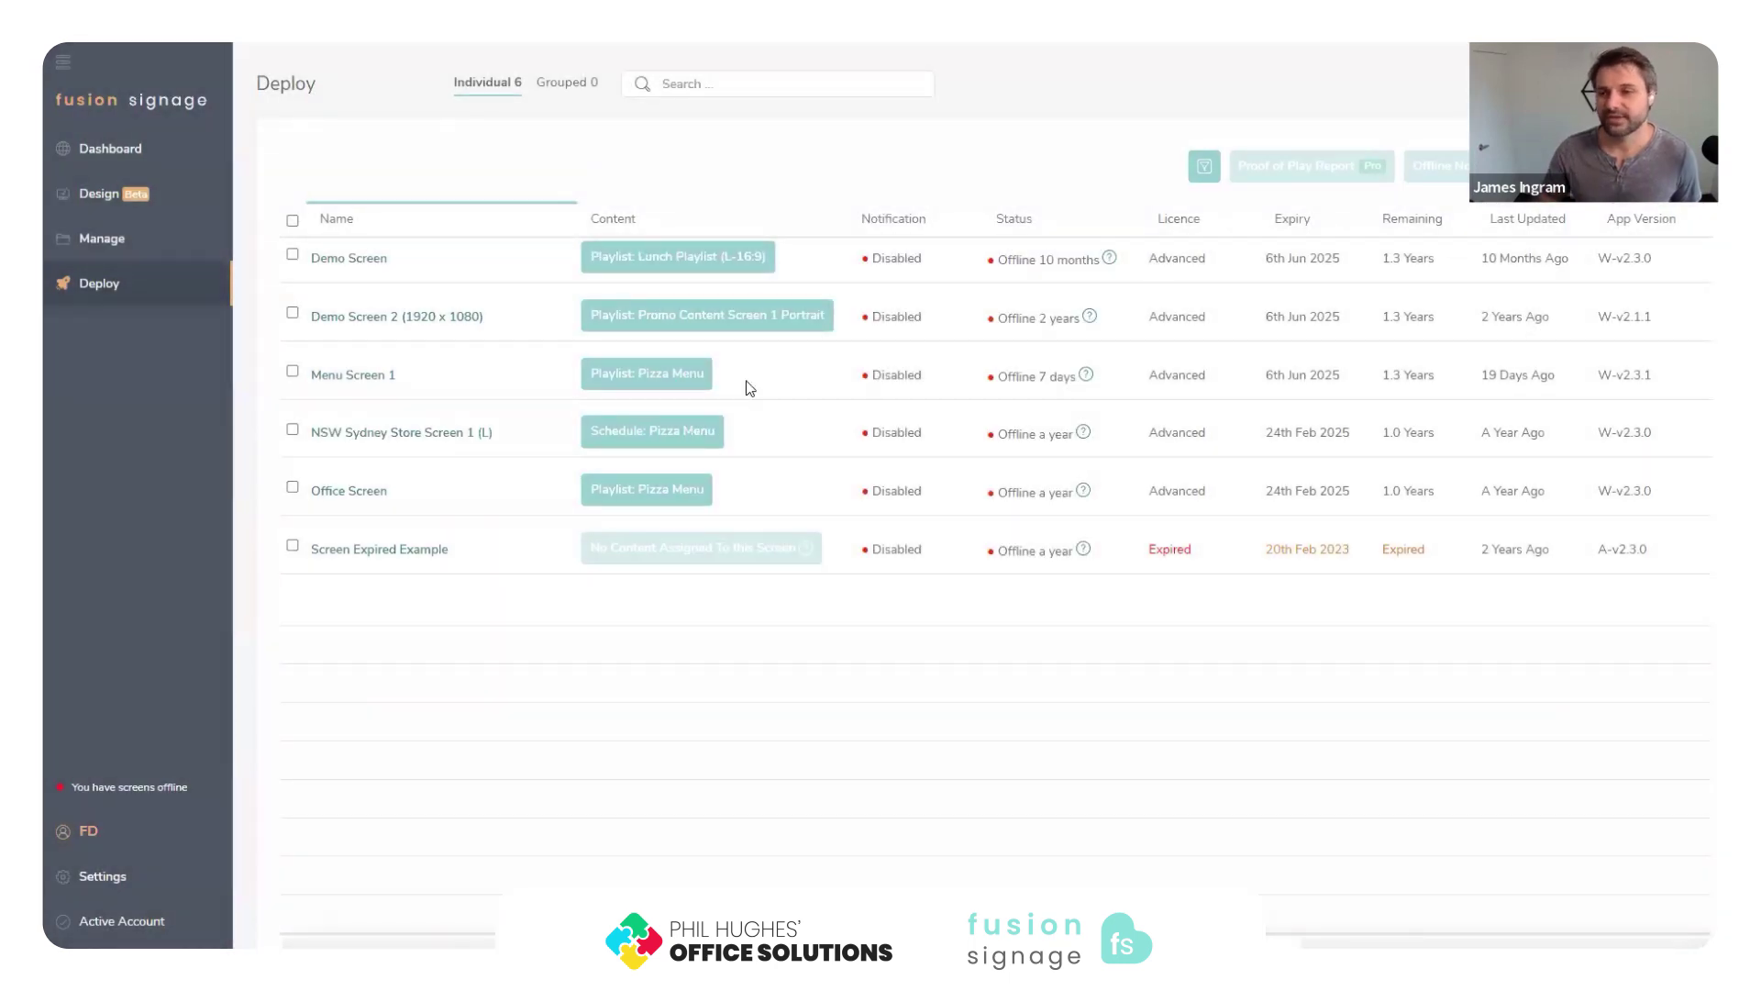
Switch Demo Screen to the Breakfast Mon-Fri schedule and open its offline notification settings.
click(667, 381)
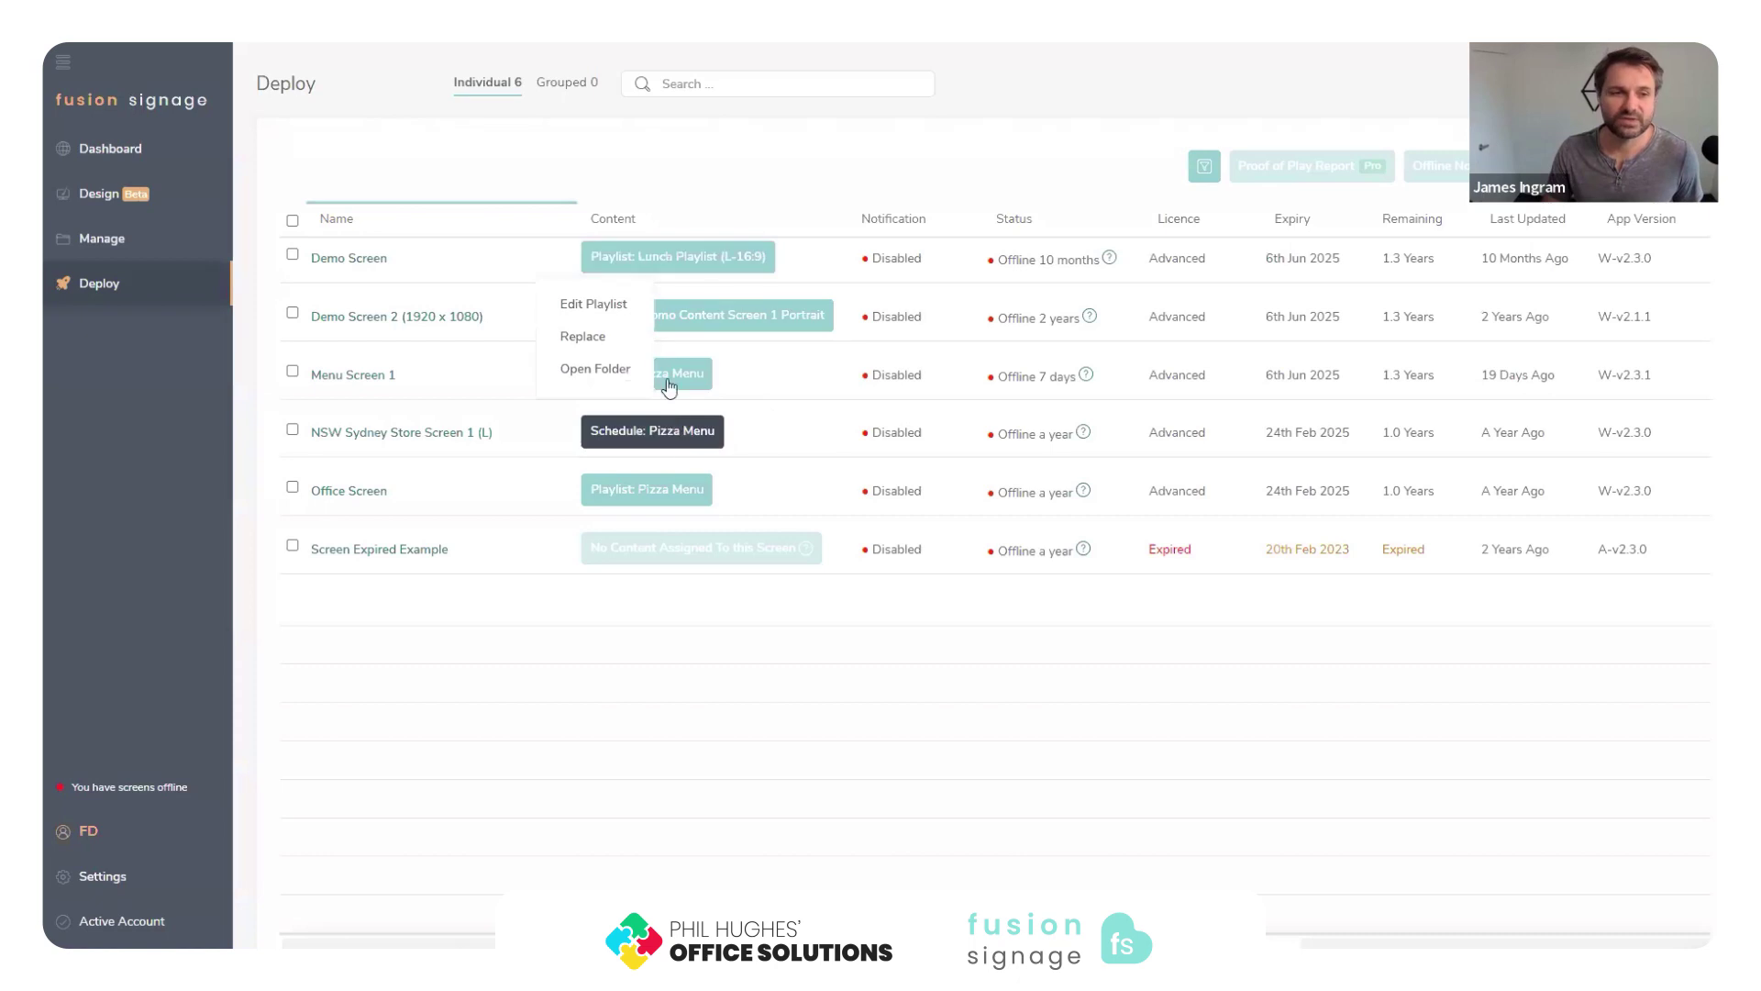
click(586, 337)
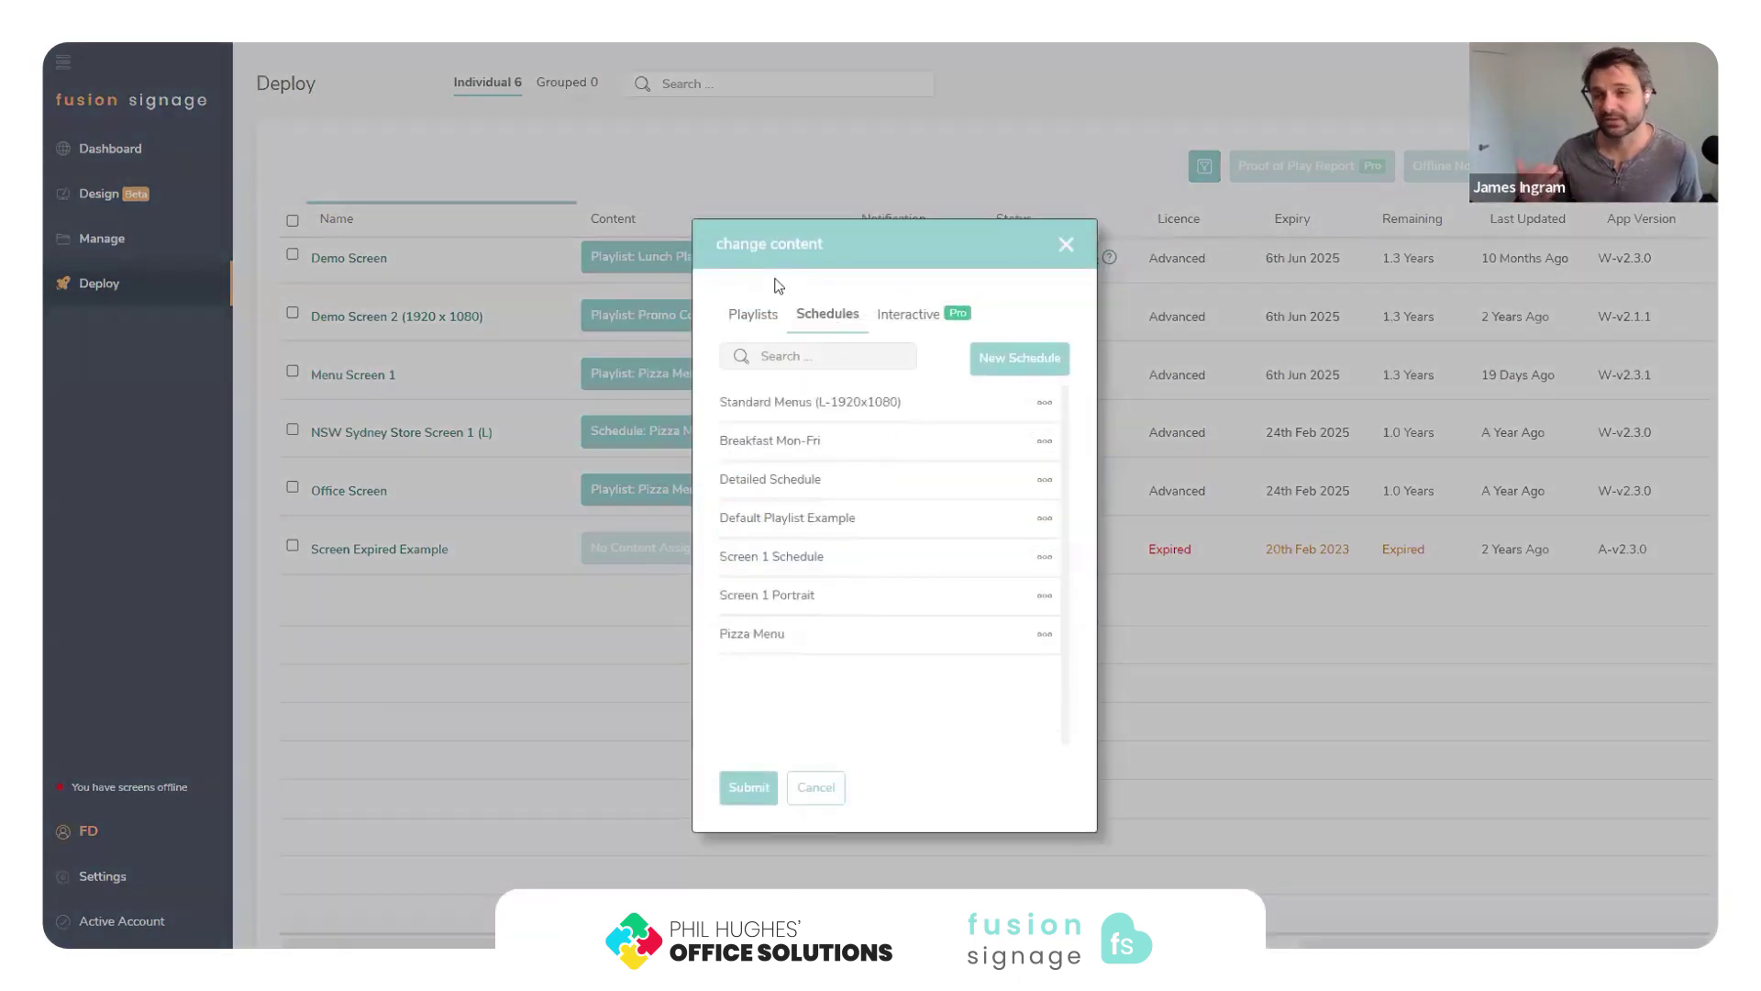
click(847, 455)
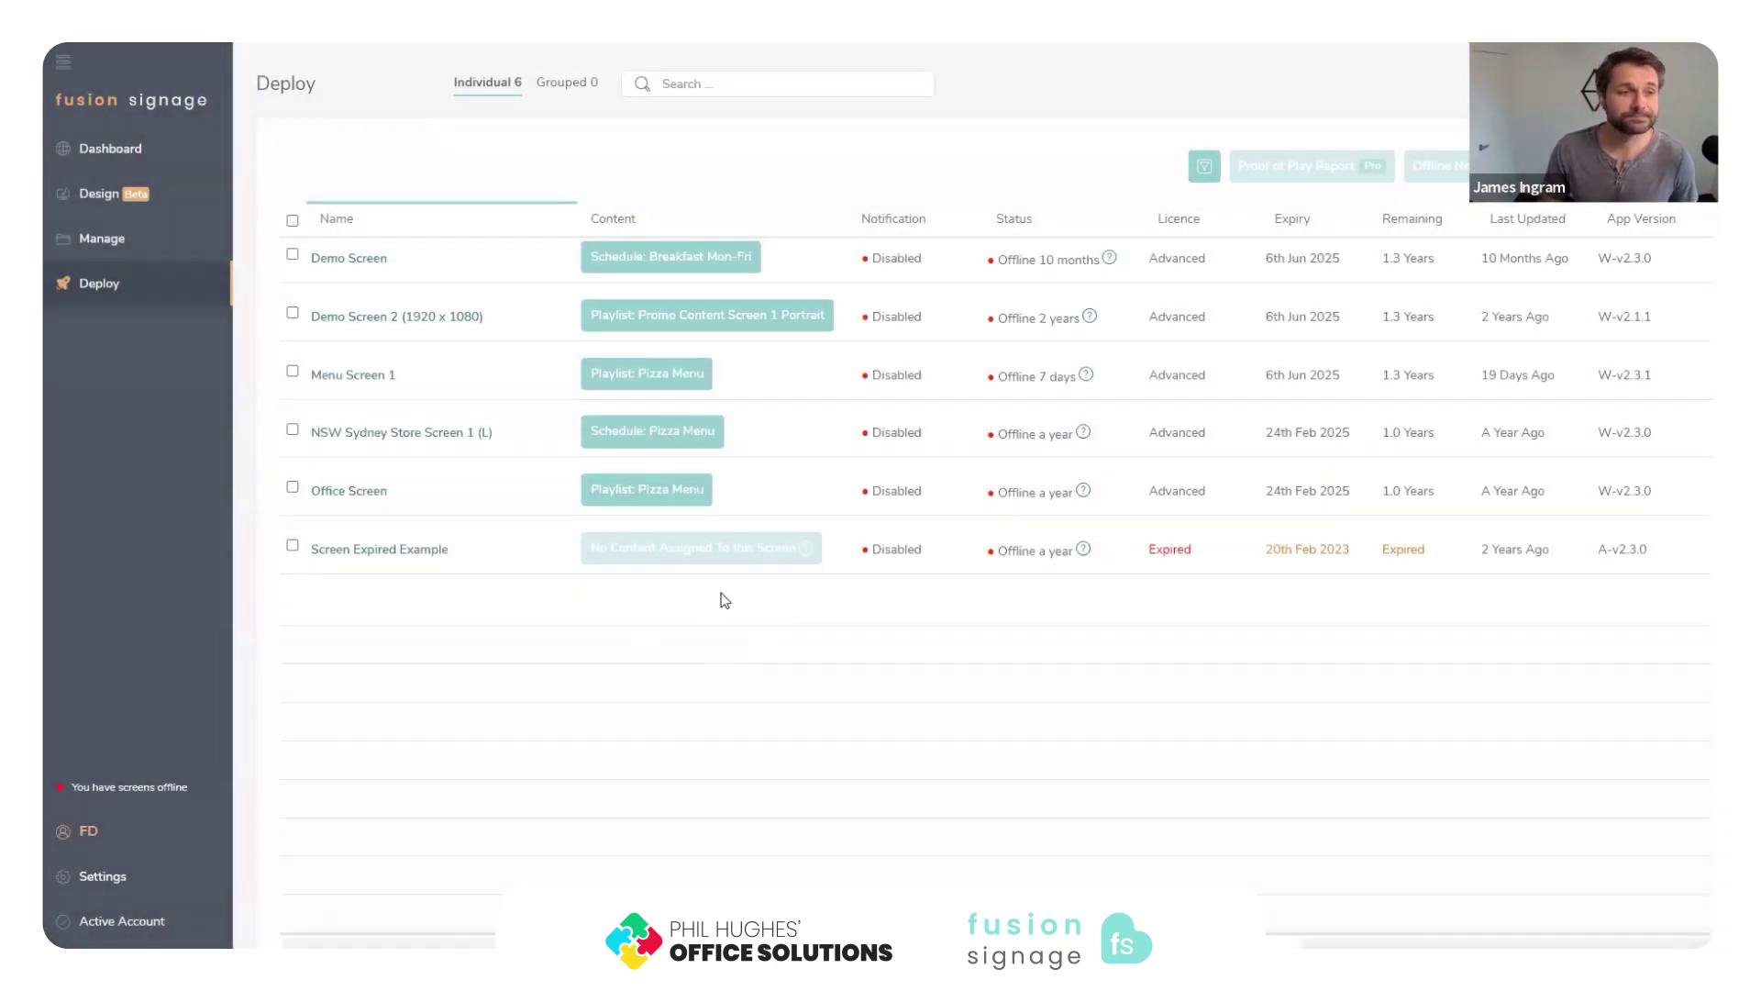
click(898, 261)
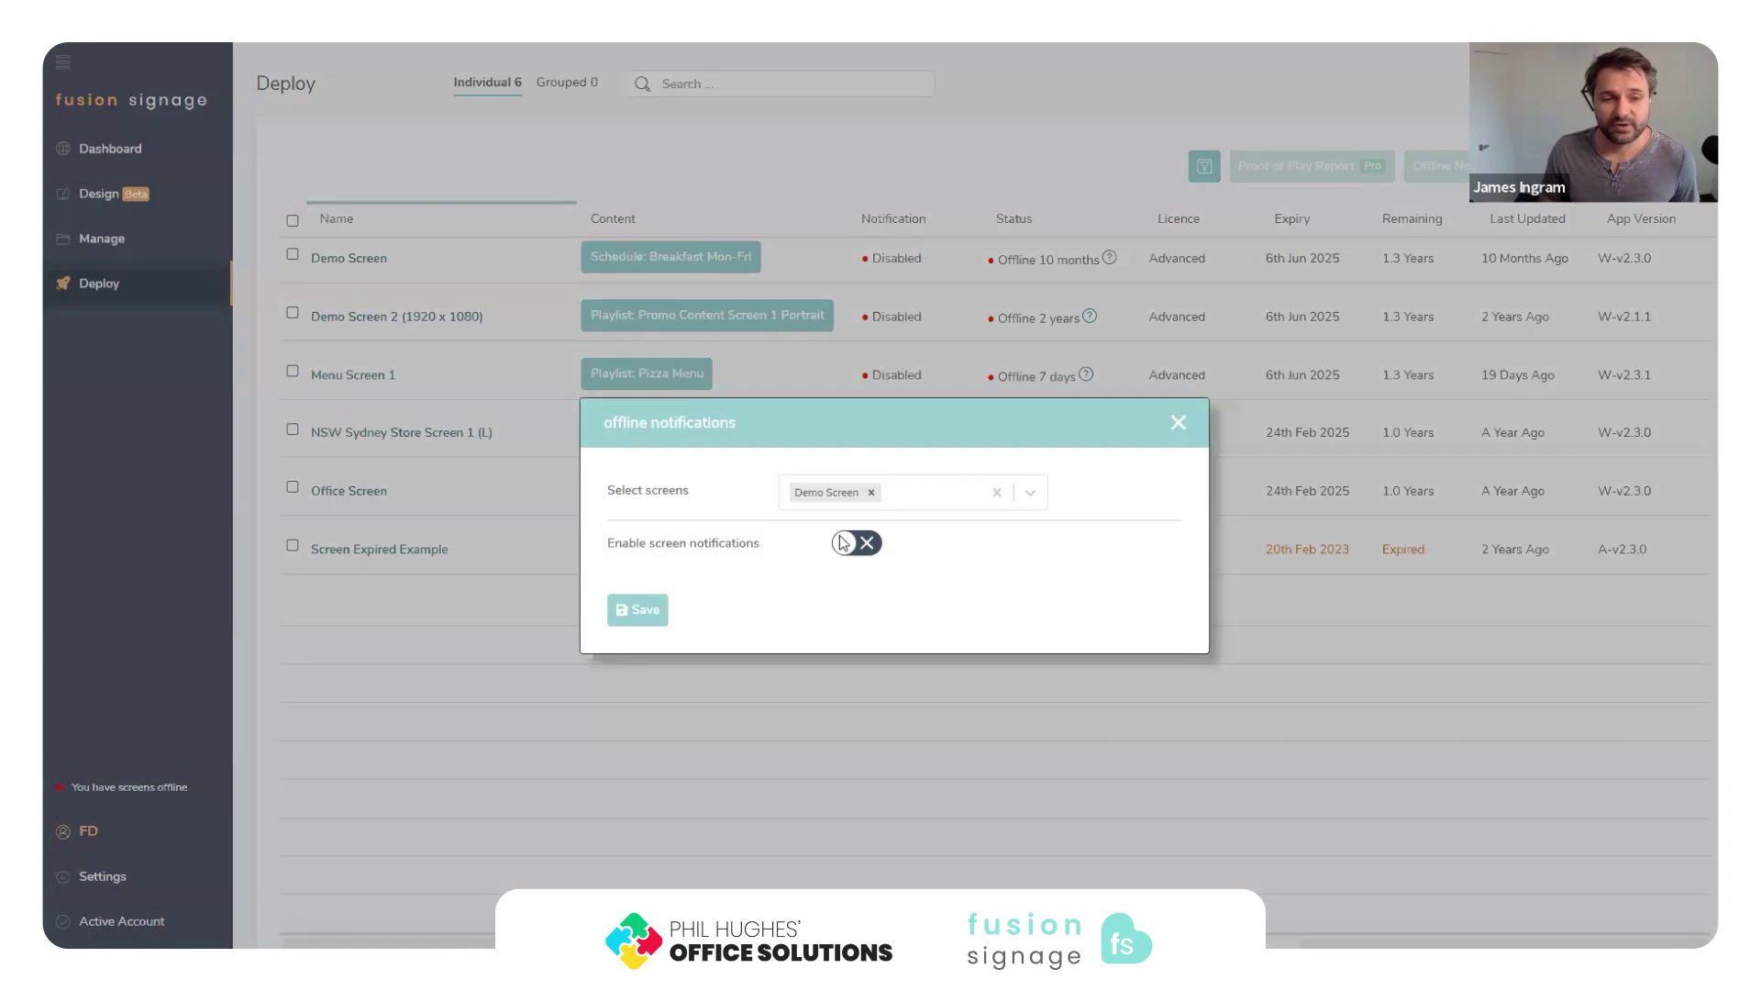
Switch on Demo Screen's offline notifications, then close the dialog without saving.
click(858, 545)
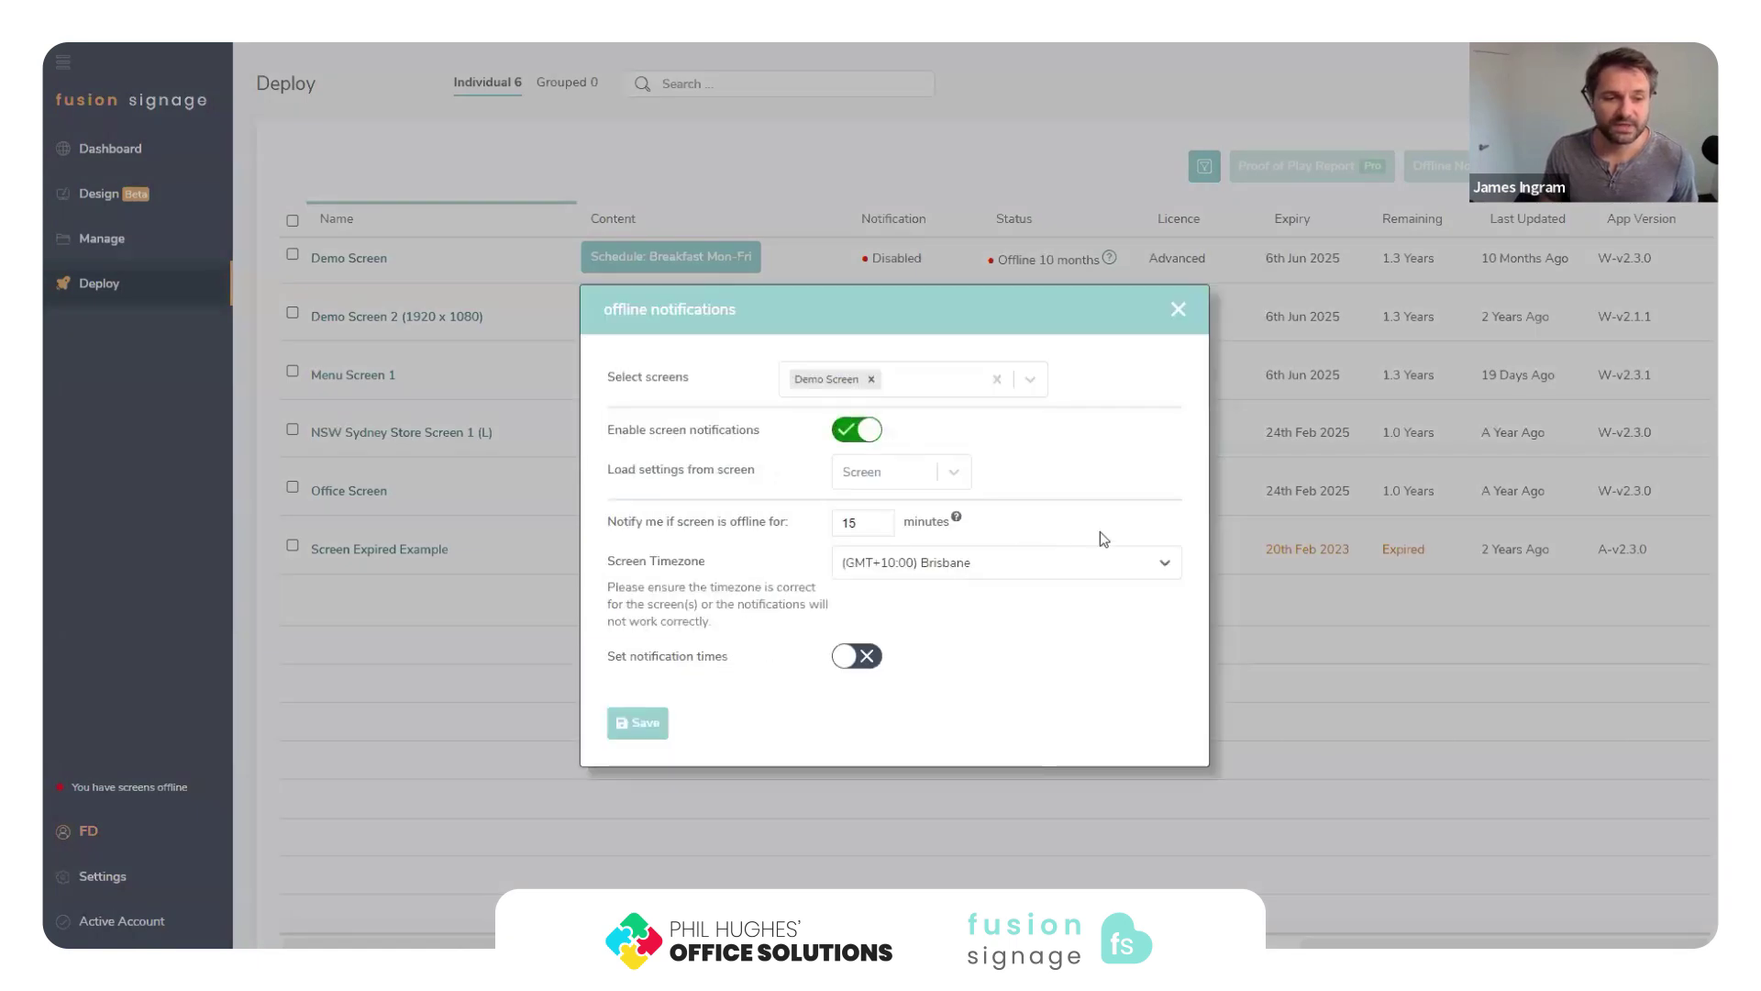
click(1179, 321)
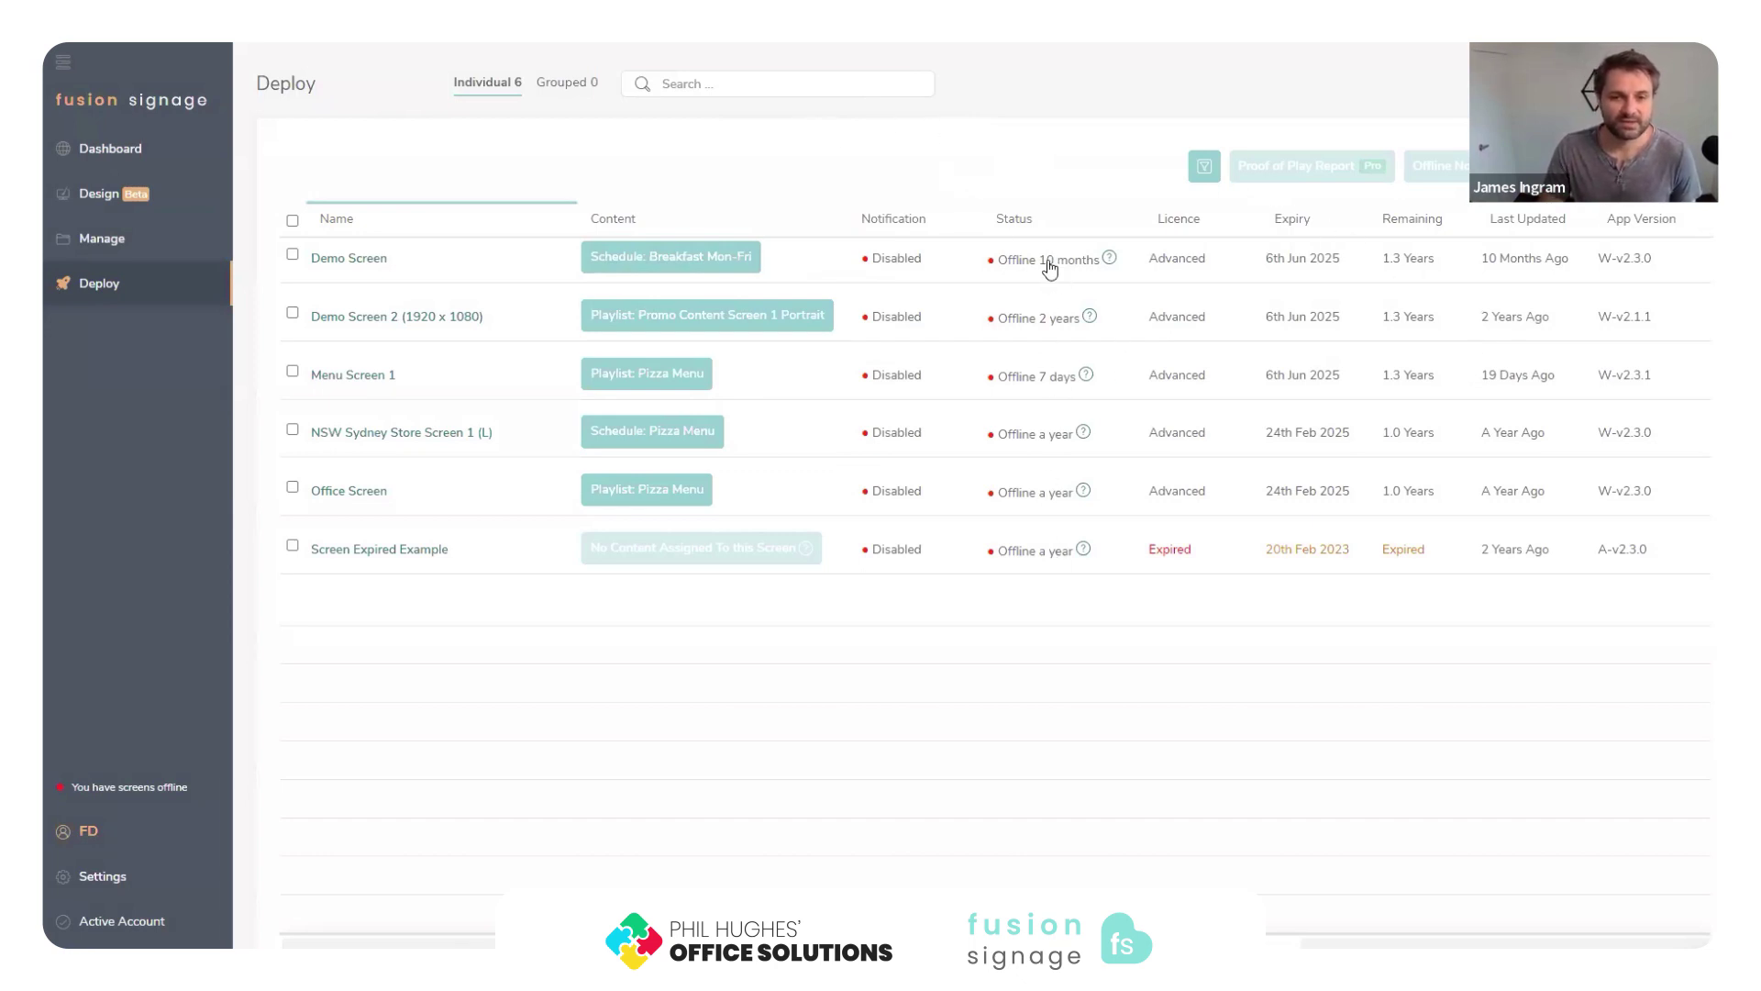
Check Demo Screen's uptime status, then review its Advanced licence expiring 6th Jun 2025.
click(1045, 261)
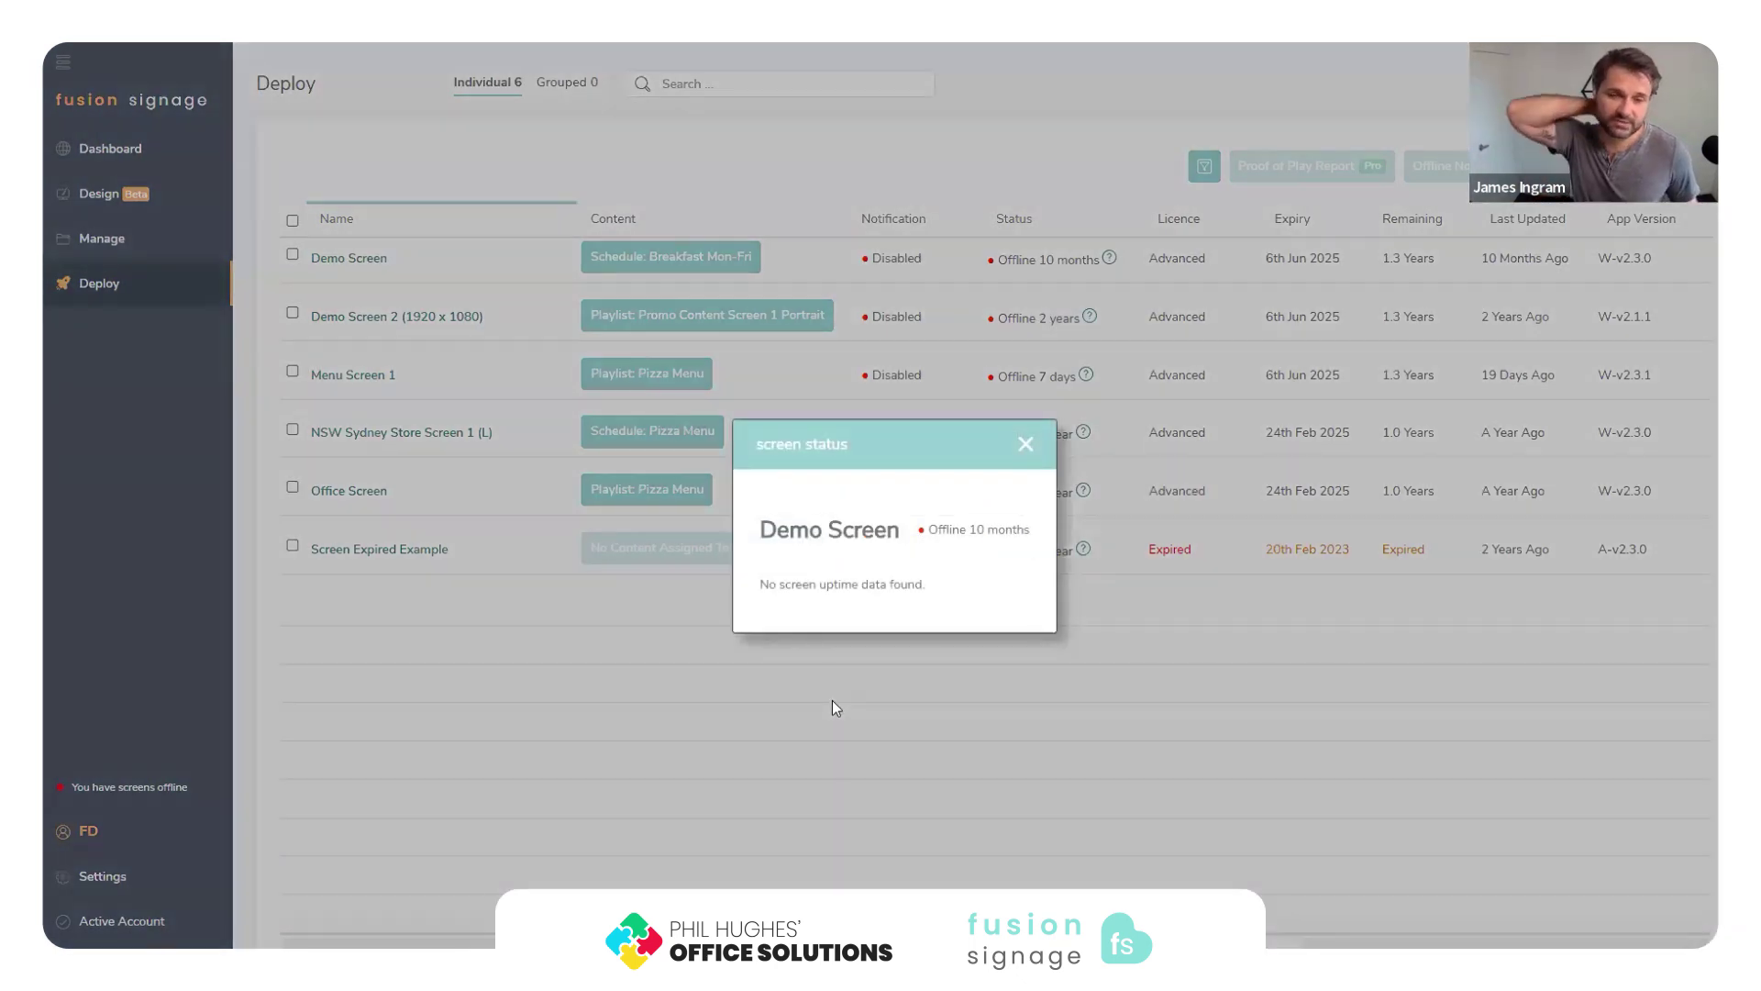
click(1026, 444)
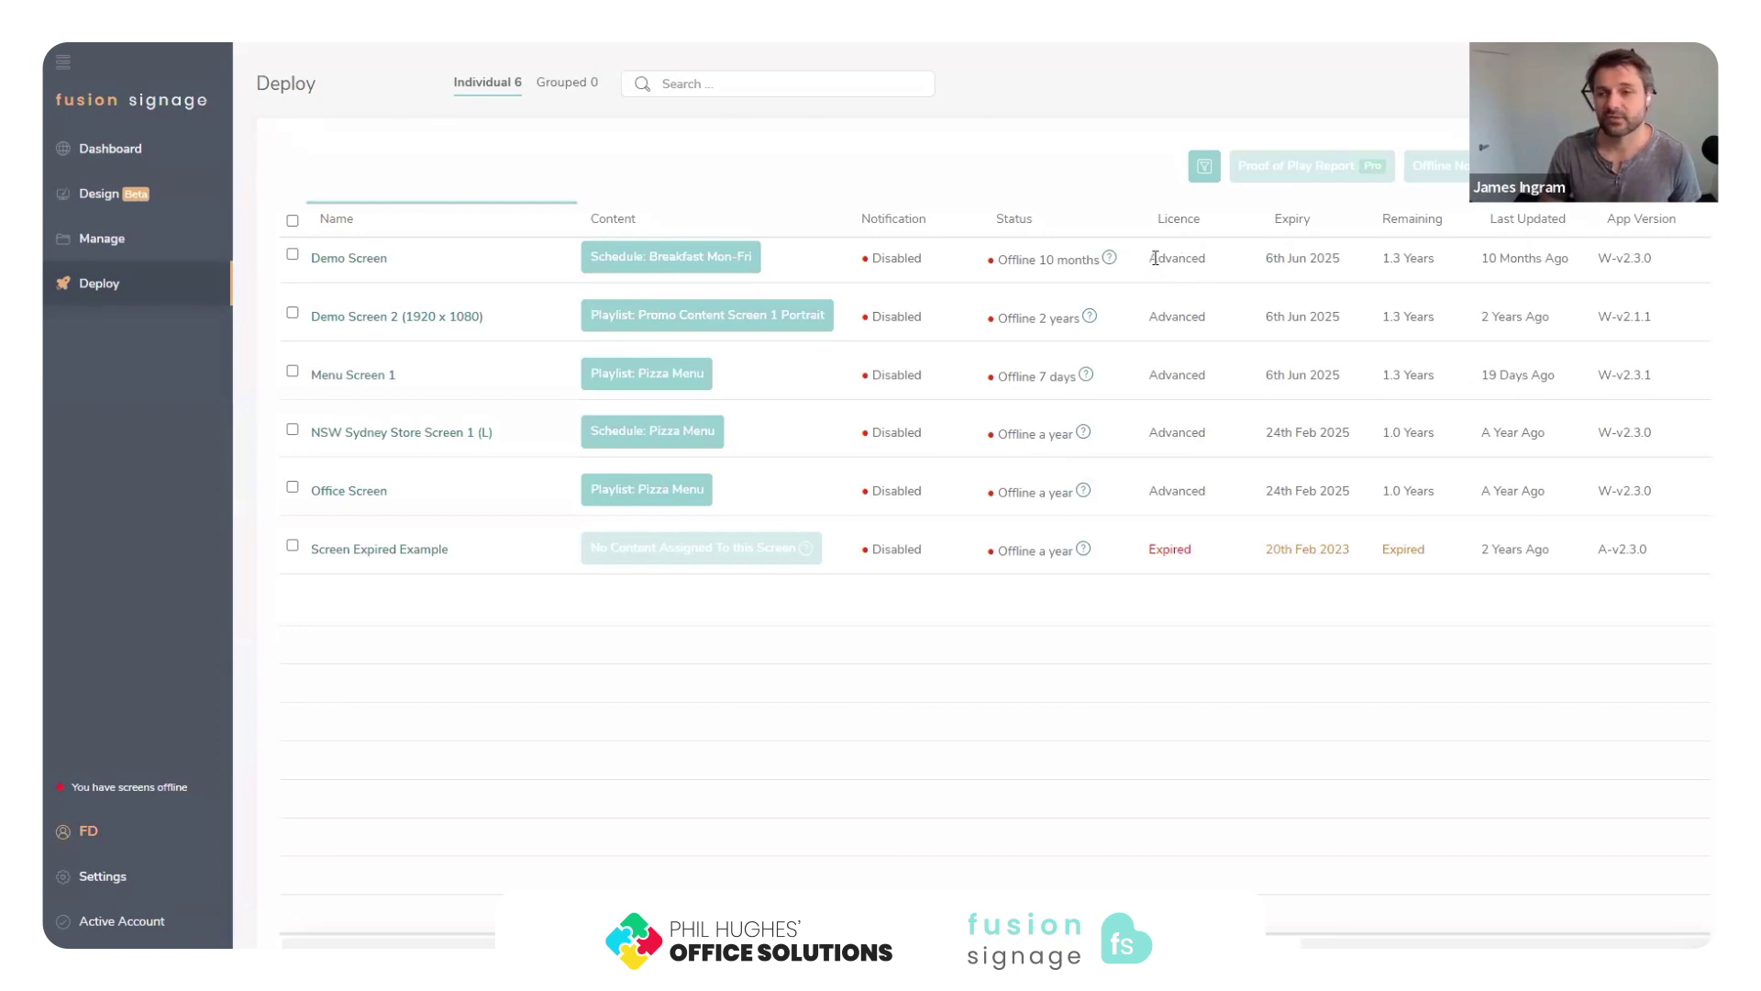
drag(1153, 260, 1585, 265)
click(1475, 337)
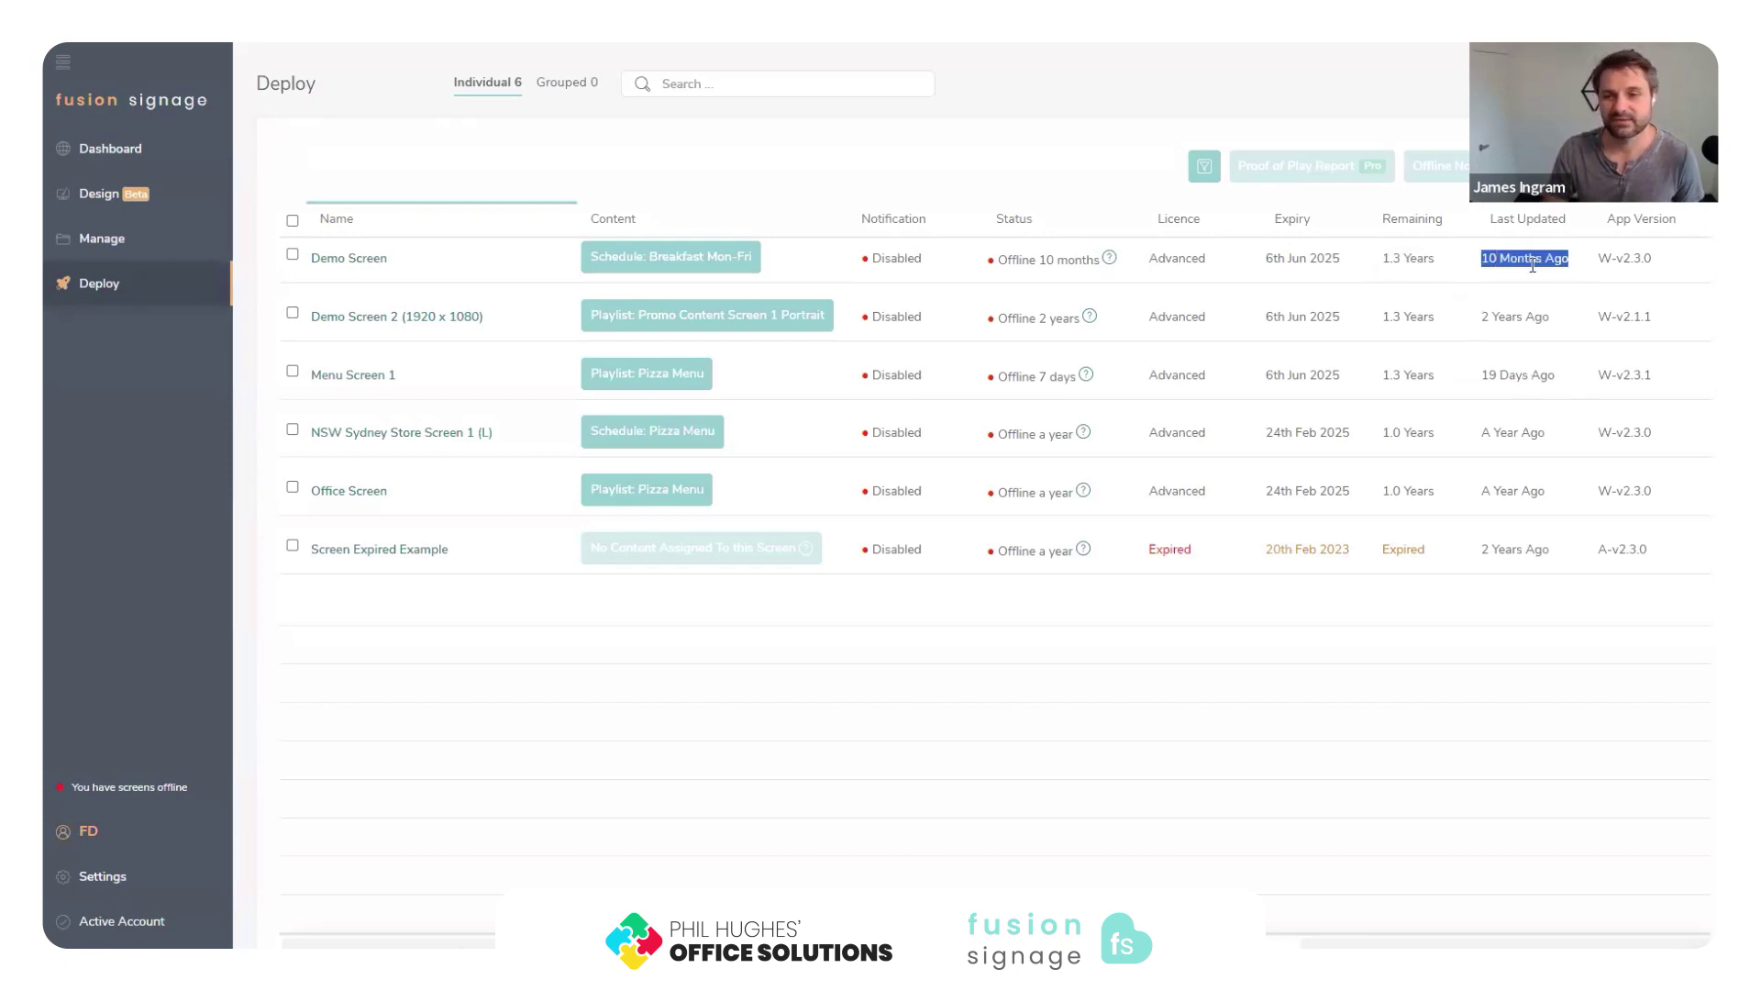
drag(1552, 376, 1447, 386)
click(1539, 409)
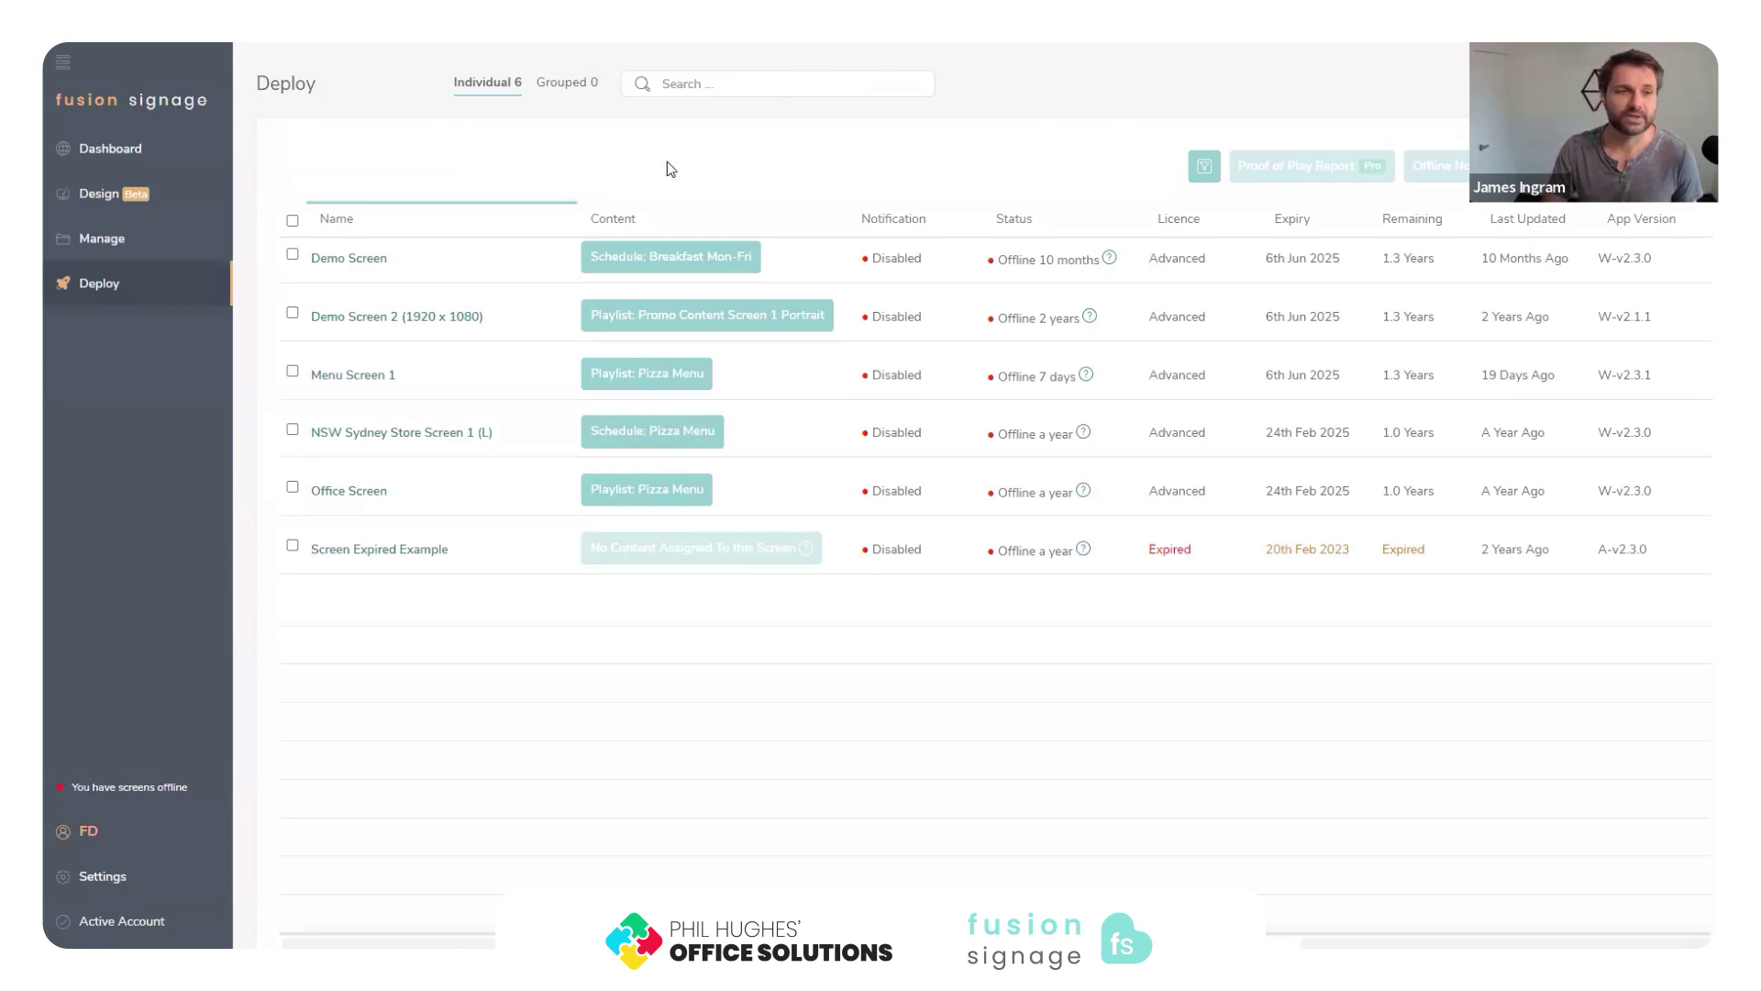
In the grouped view, expand Menus (Same Content) and select the Menu LR1/5 group.
click(566, 89)
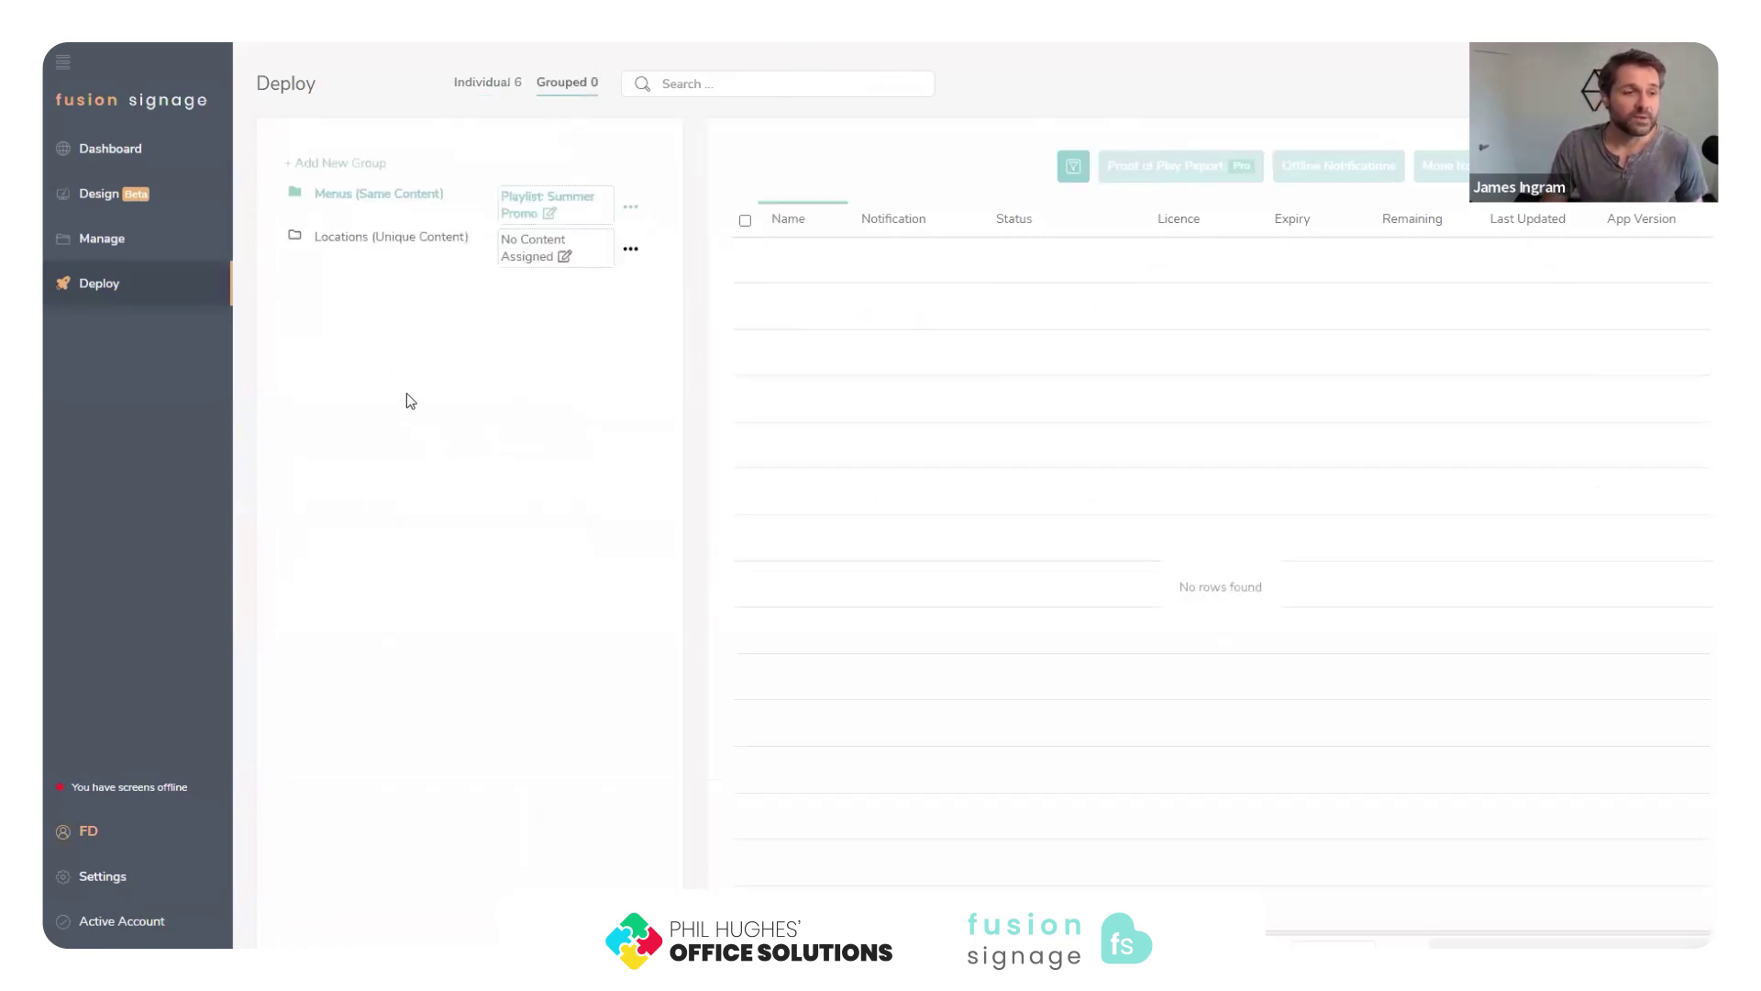
click(372, 196)
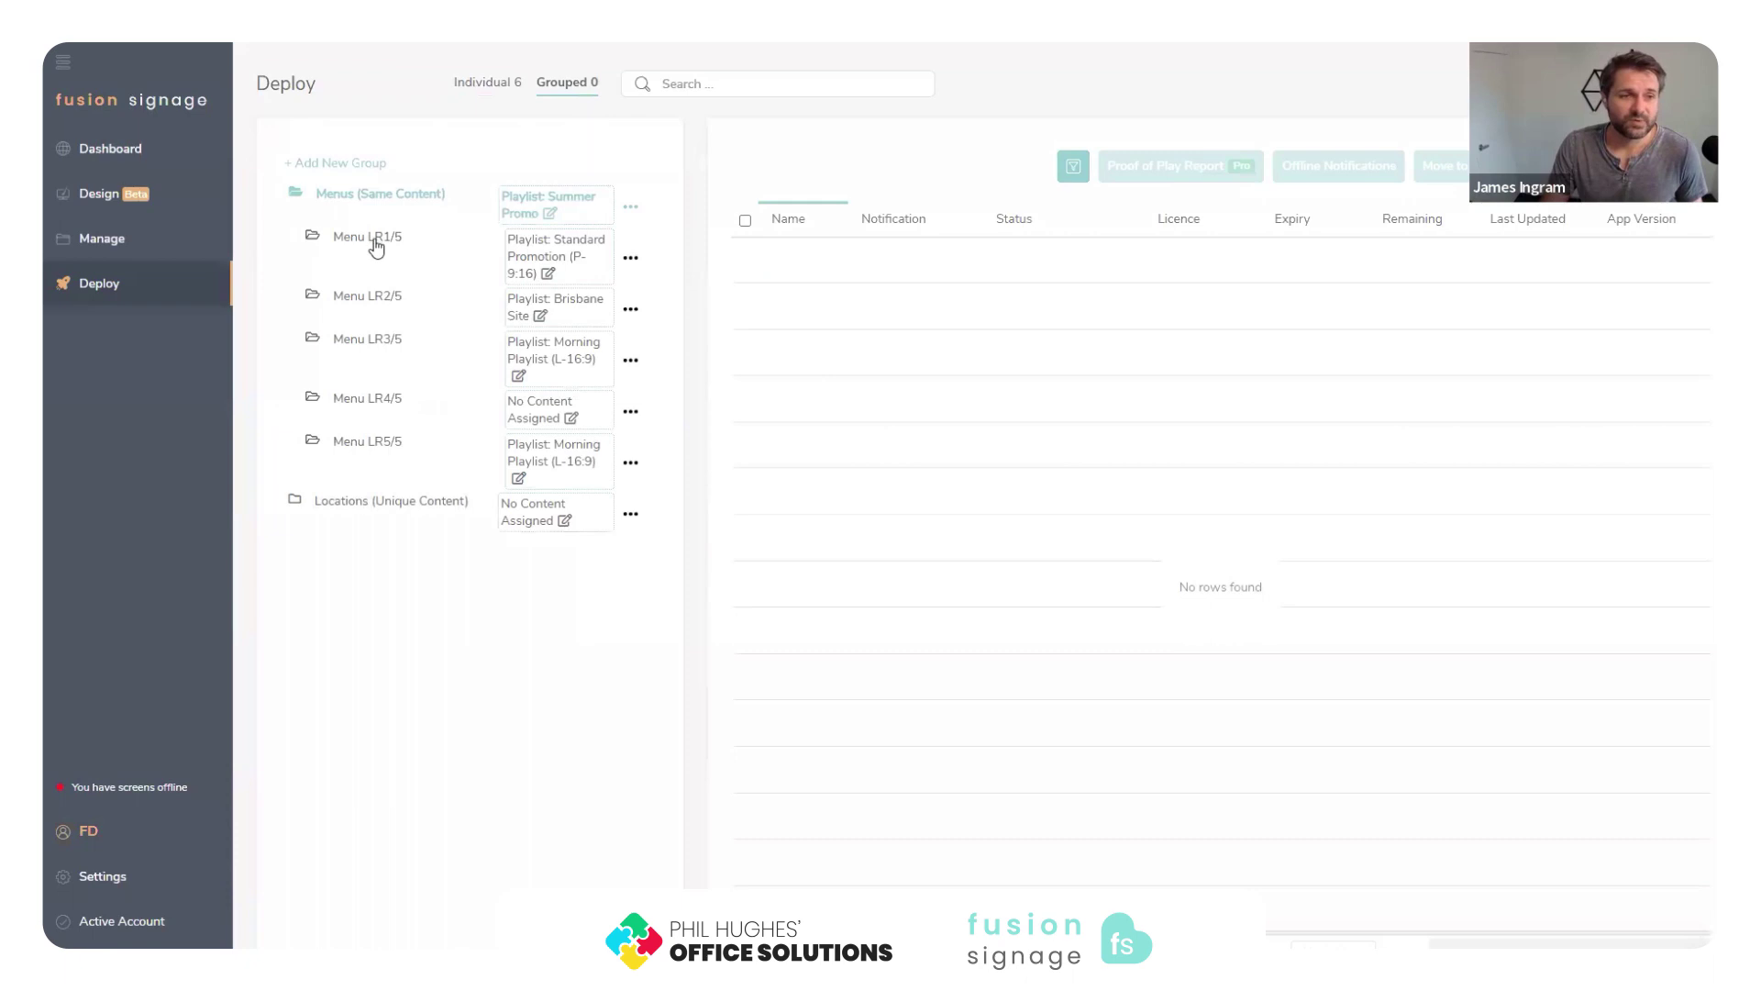
click(380, 253)
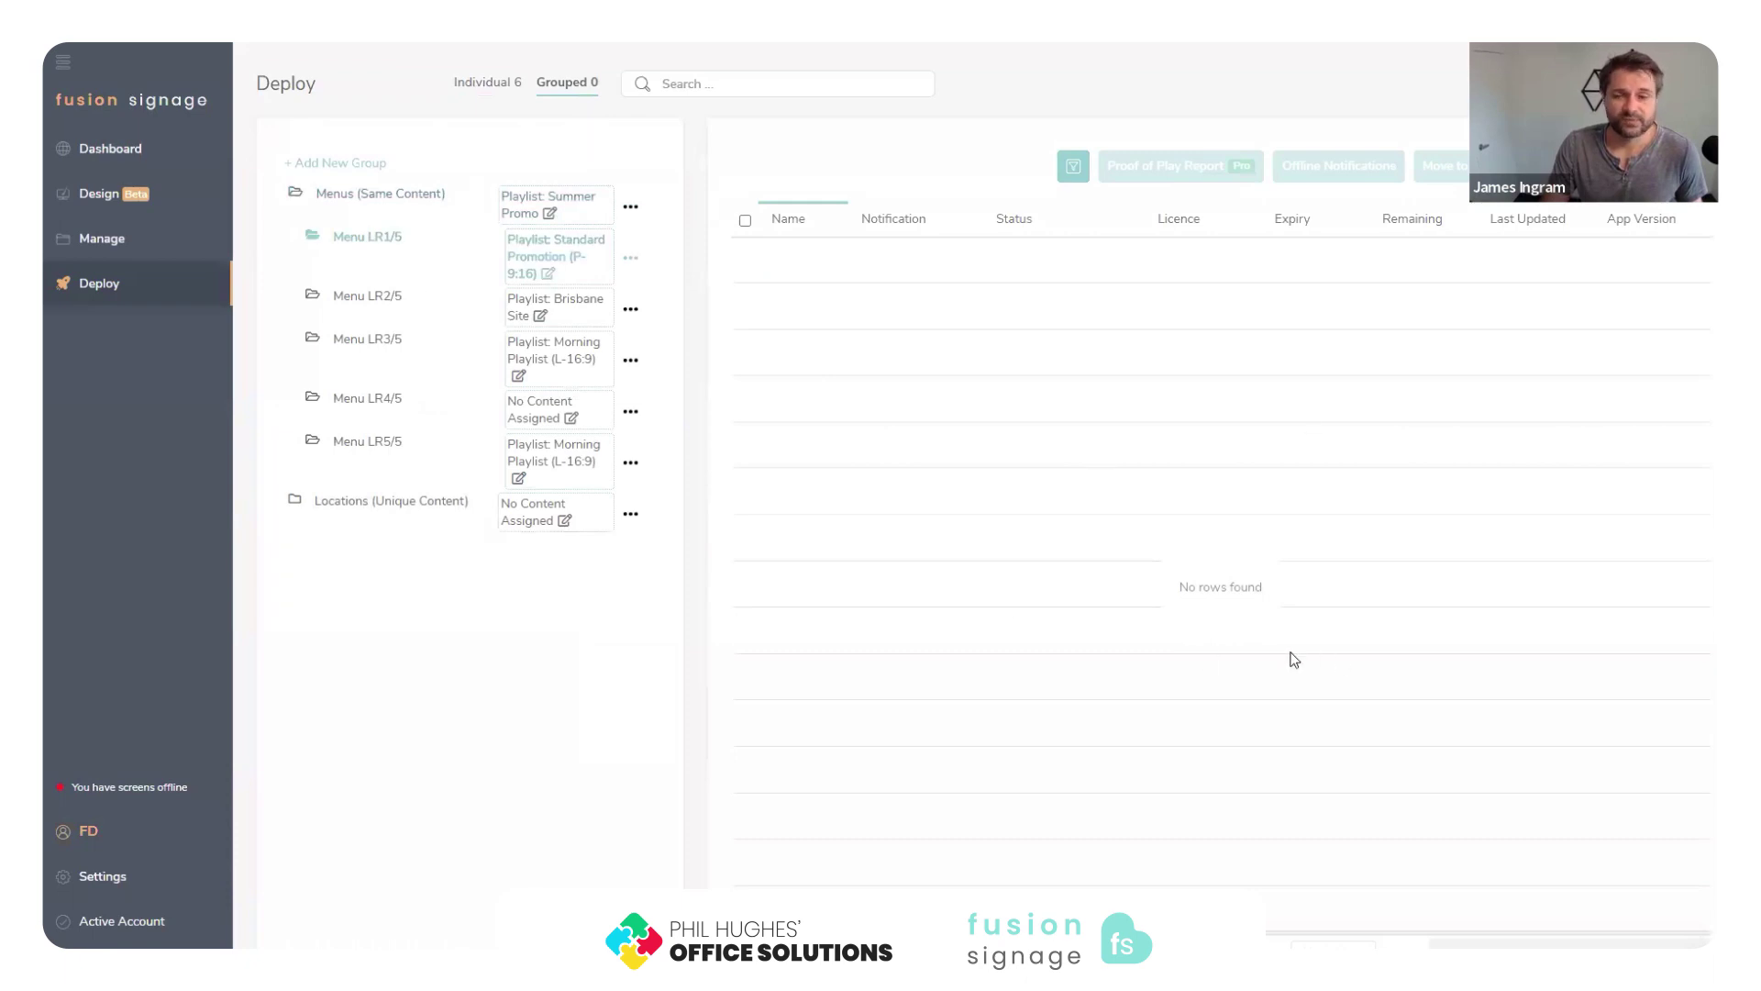
Replace Menu LR1/5's playlist with Weekend Promotion (P-9:16), then go to Settings.
click(548, 275)
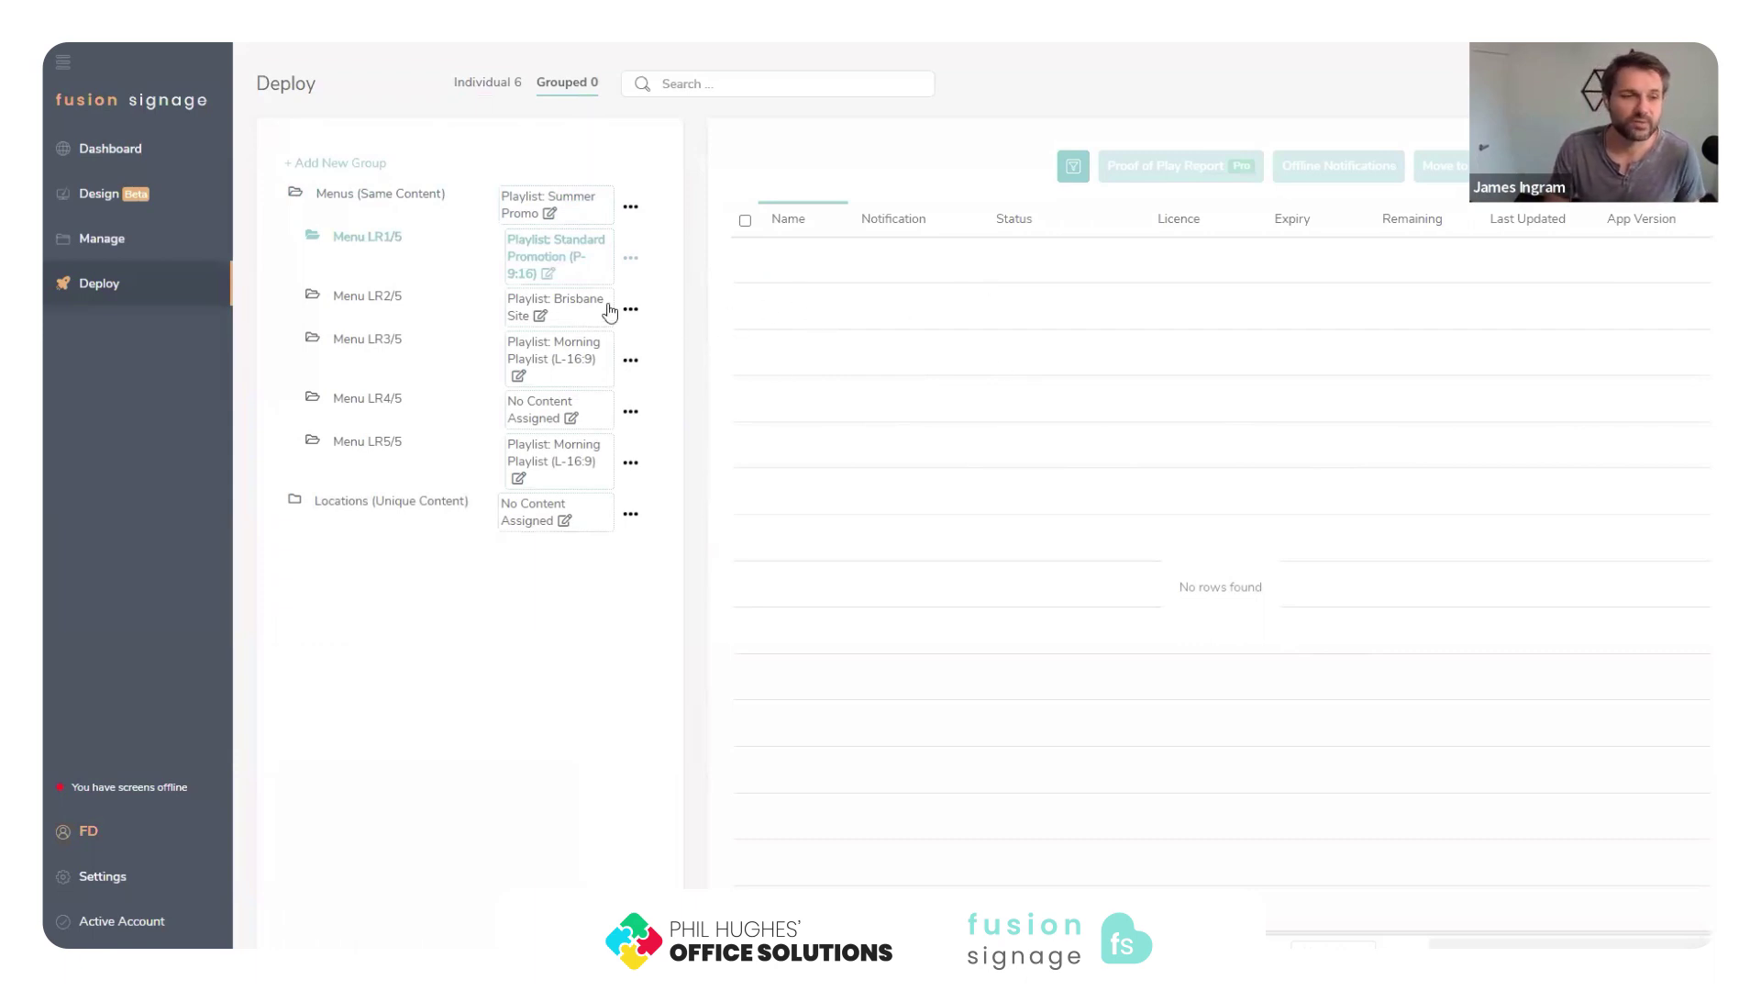
click(548, 274)
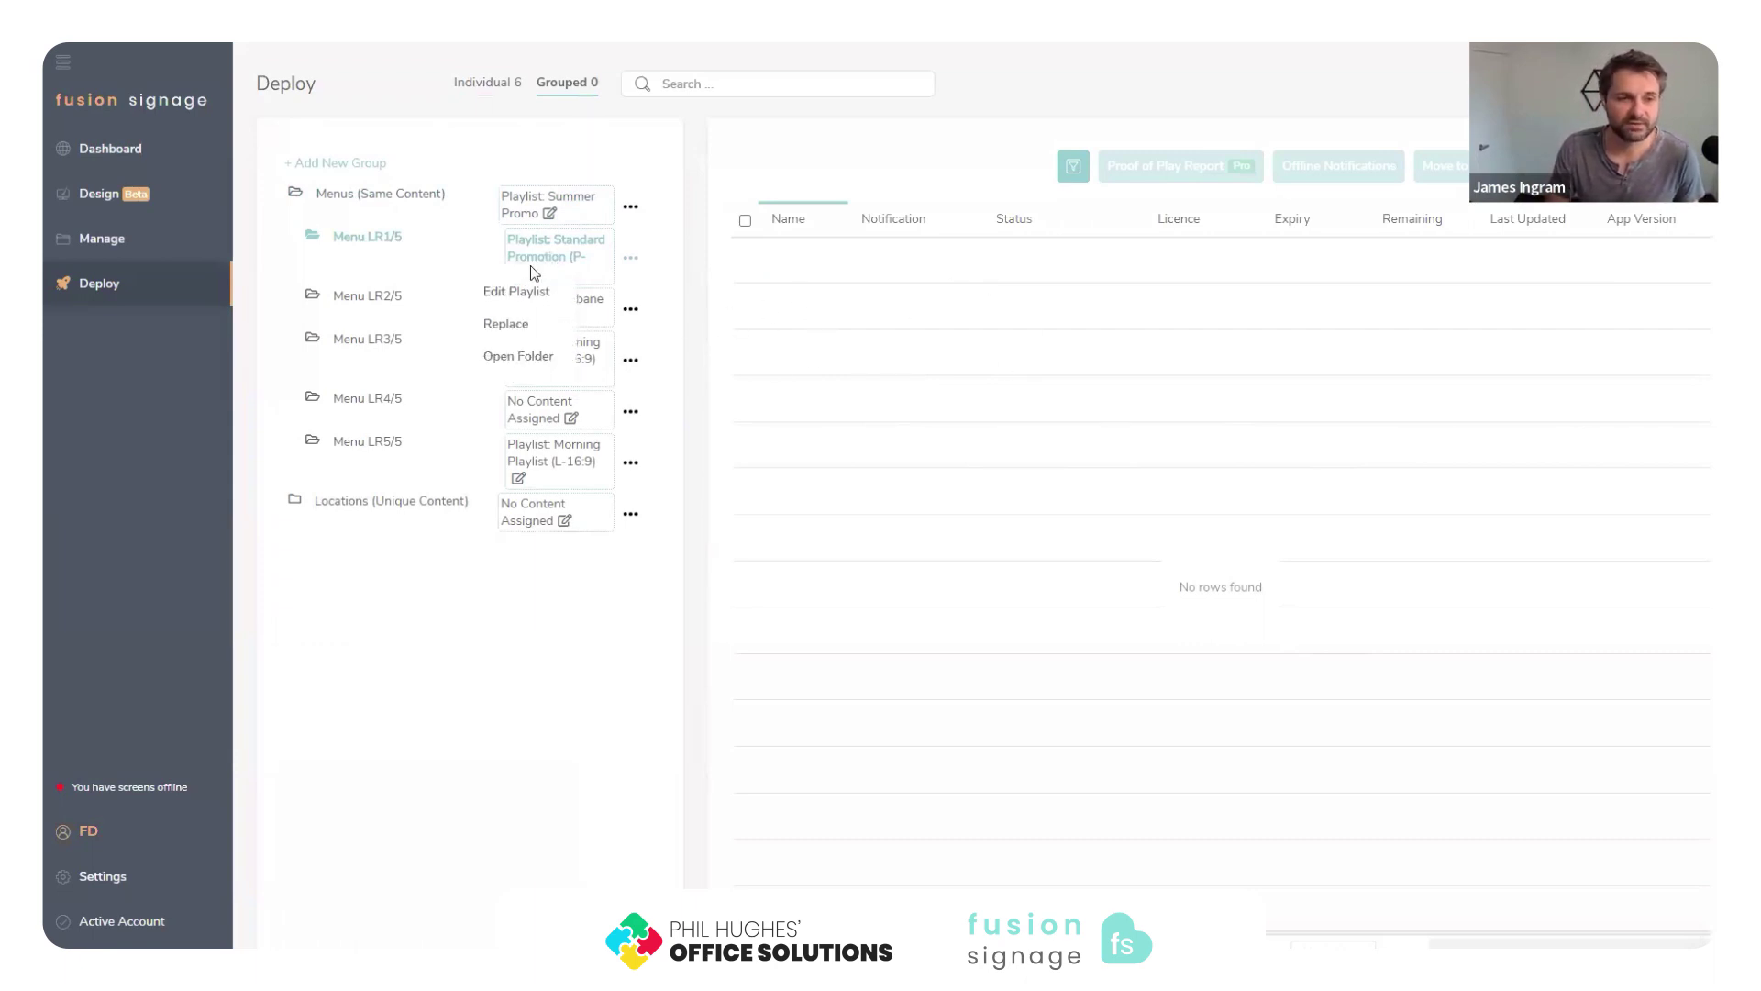
click(514, 323)
click(798, 431)
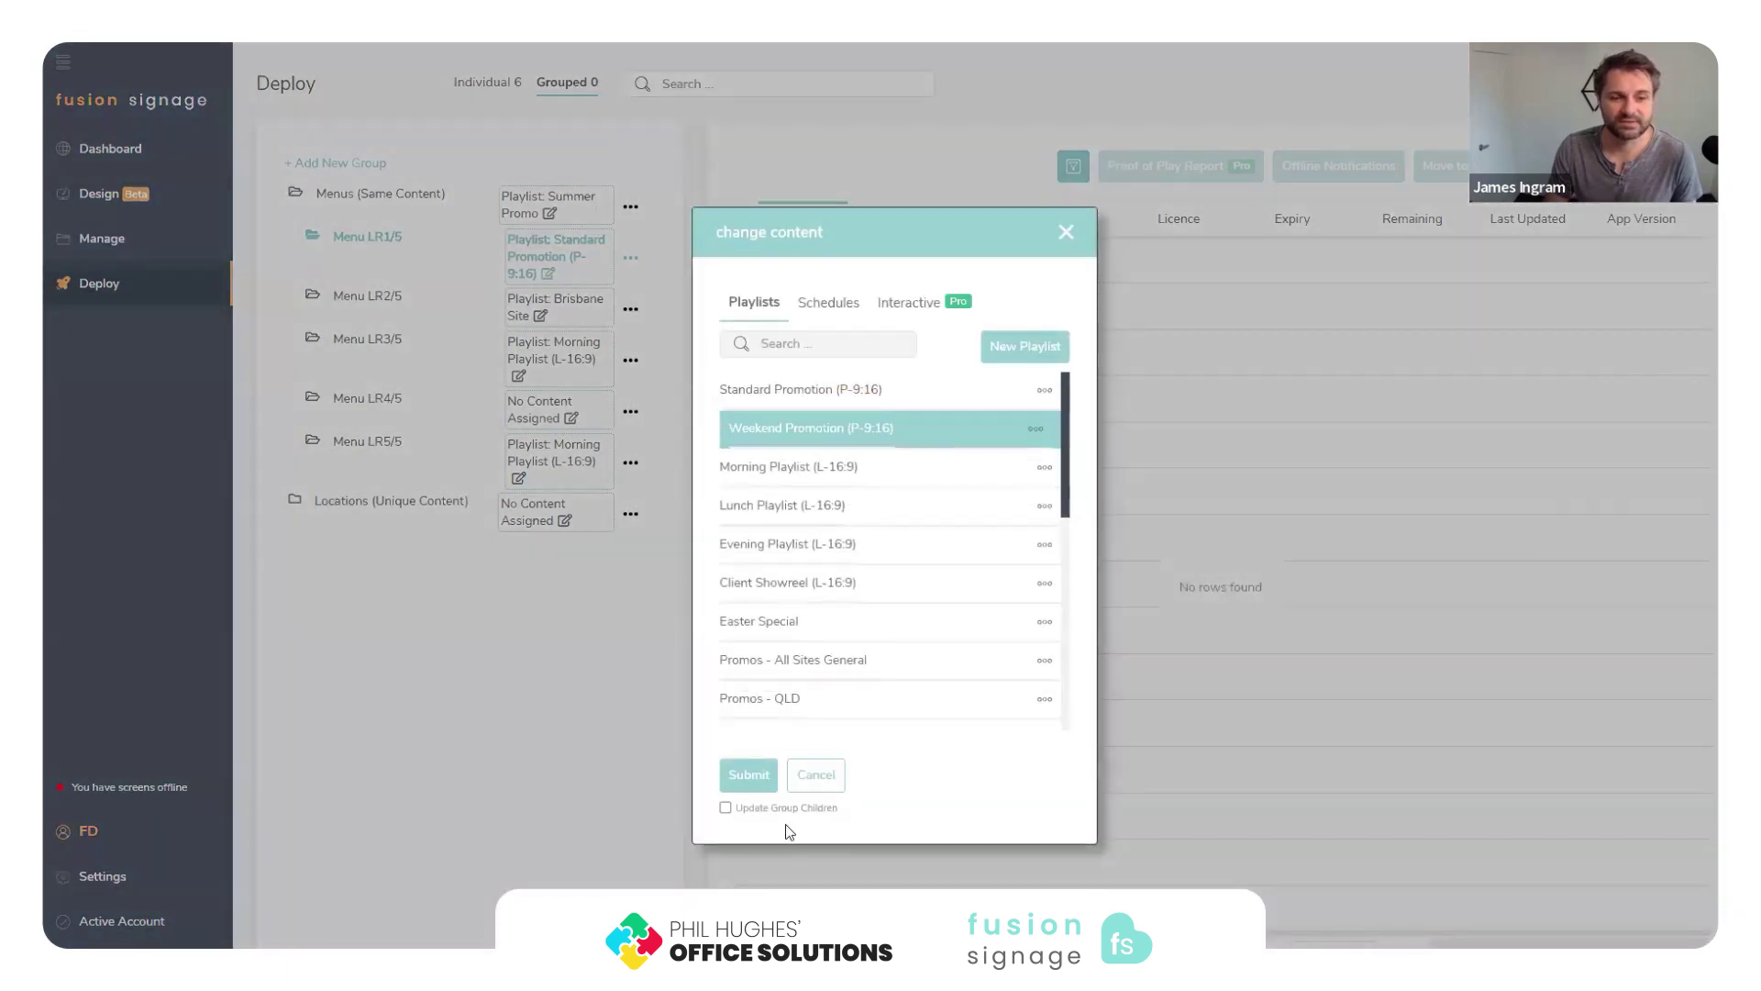
click(760, 777)
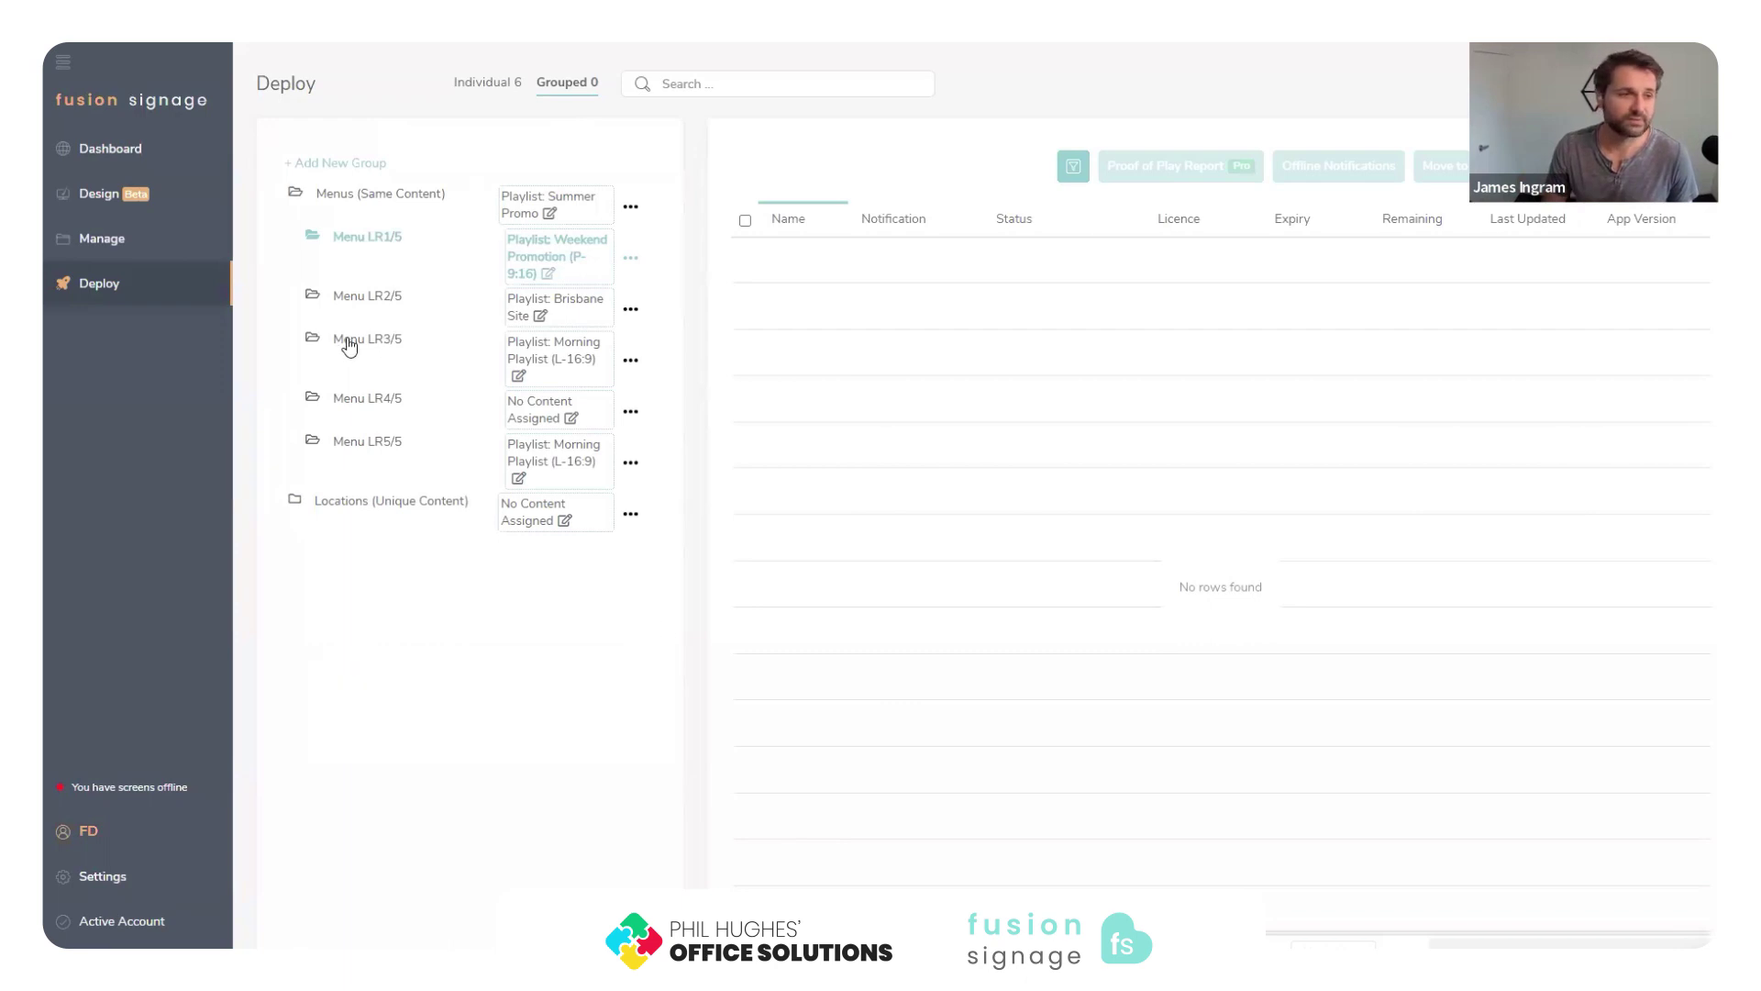
click(125, 888)
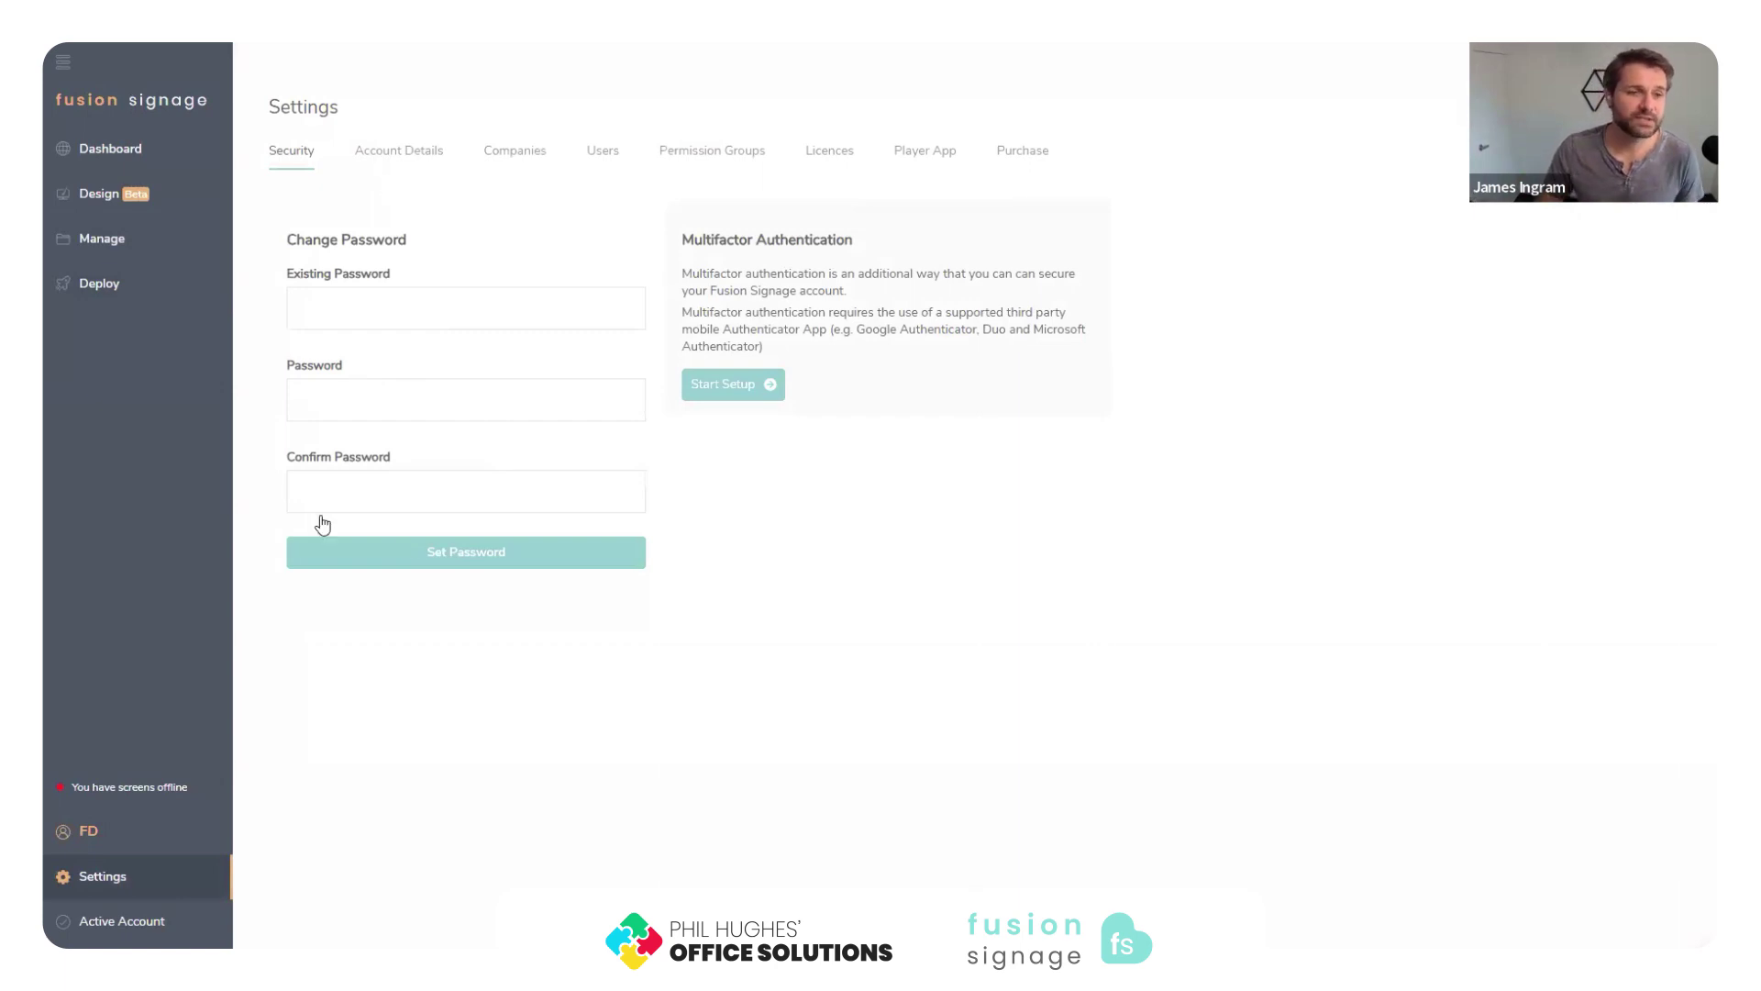
Review the company and user accounts, cancel a new-user form, and show Permission Groups.
click(393, 153)
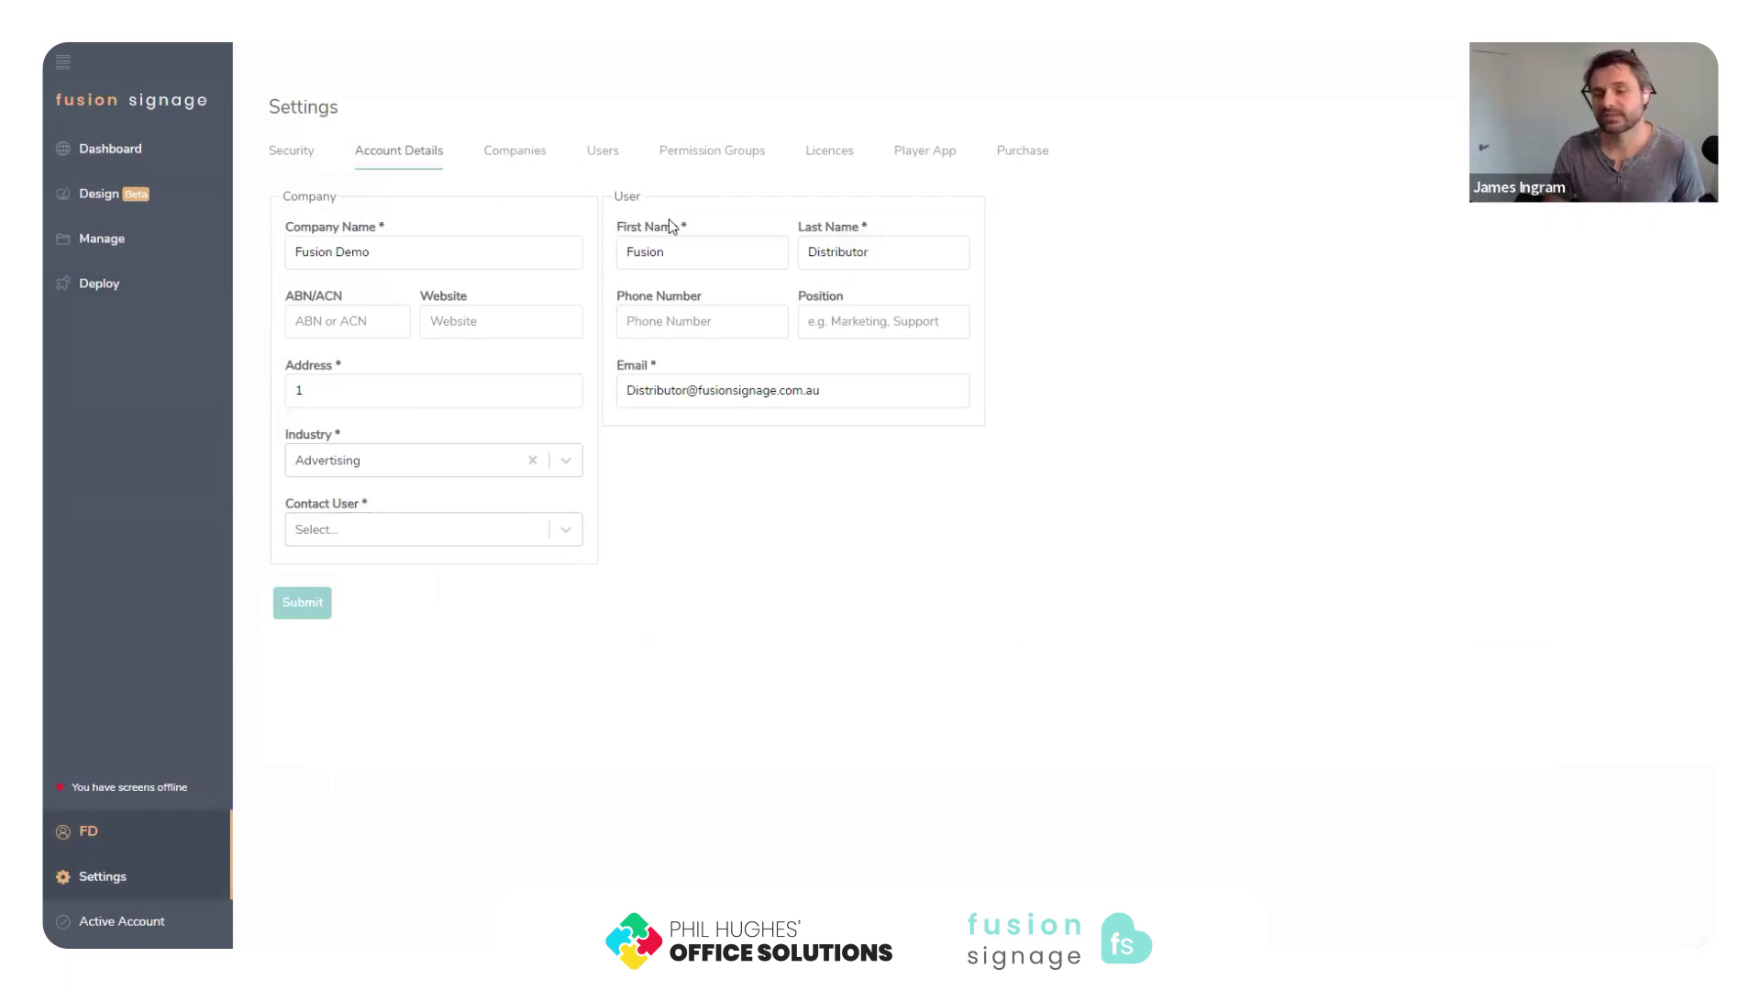
click(602, 153)
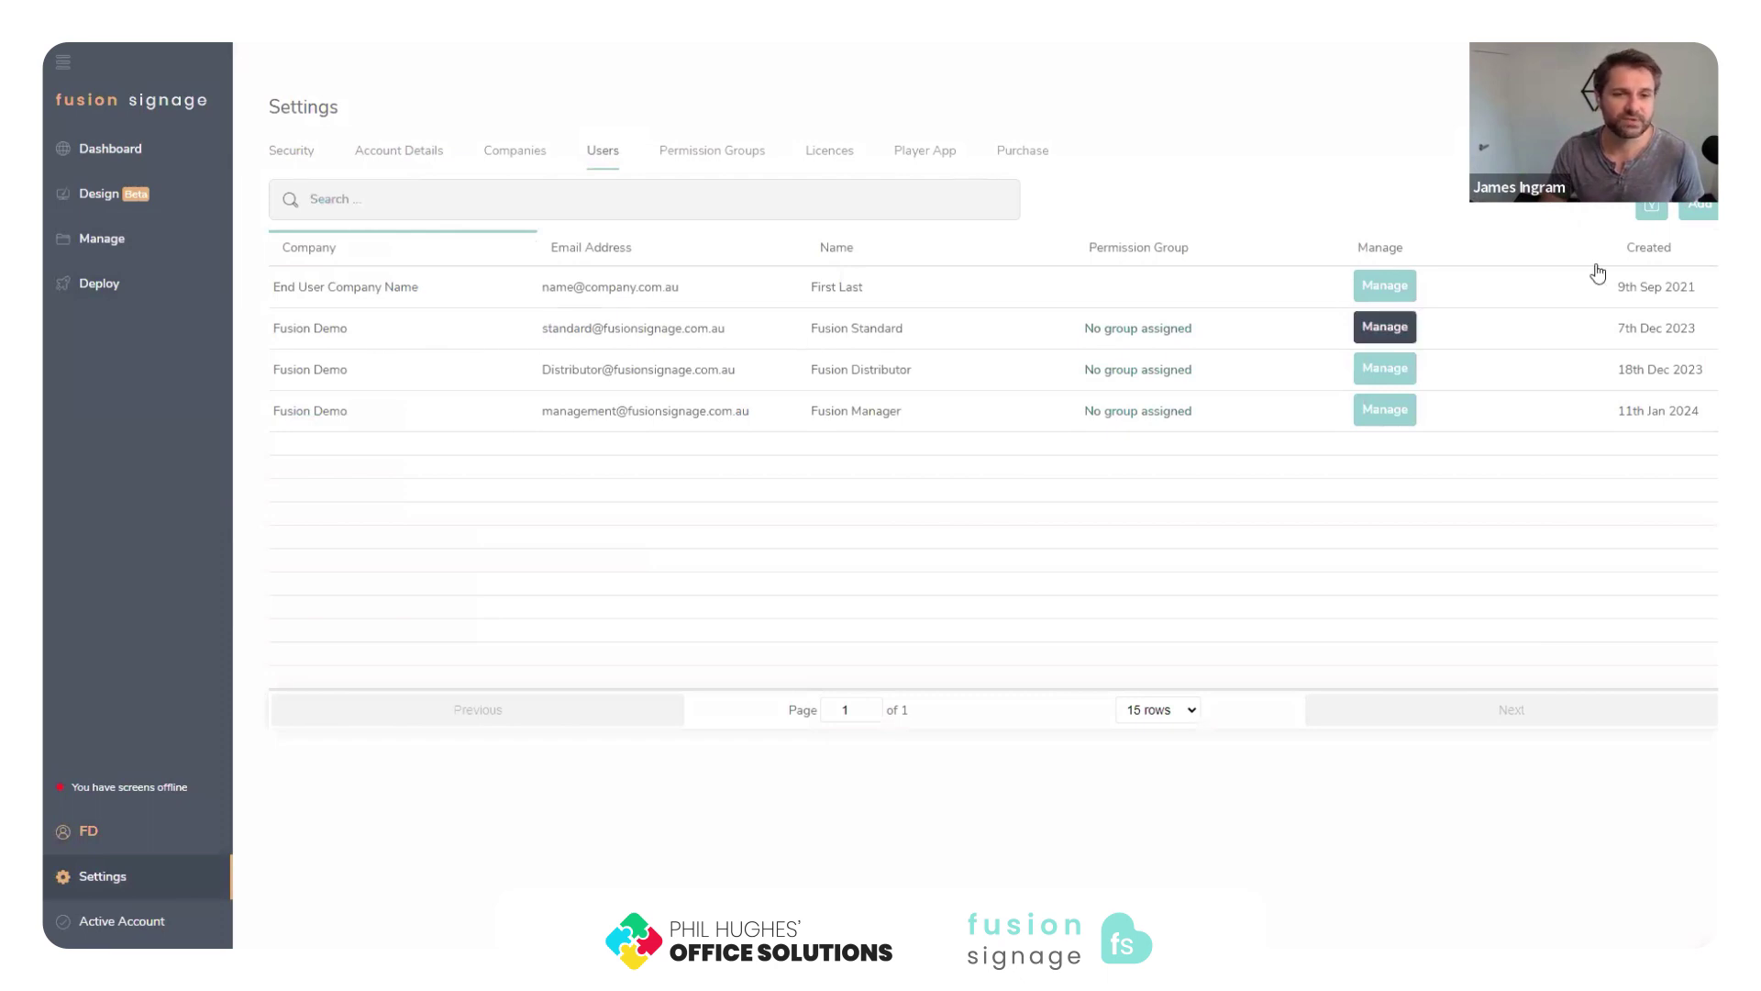
click(1704, 215)
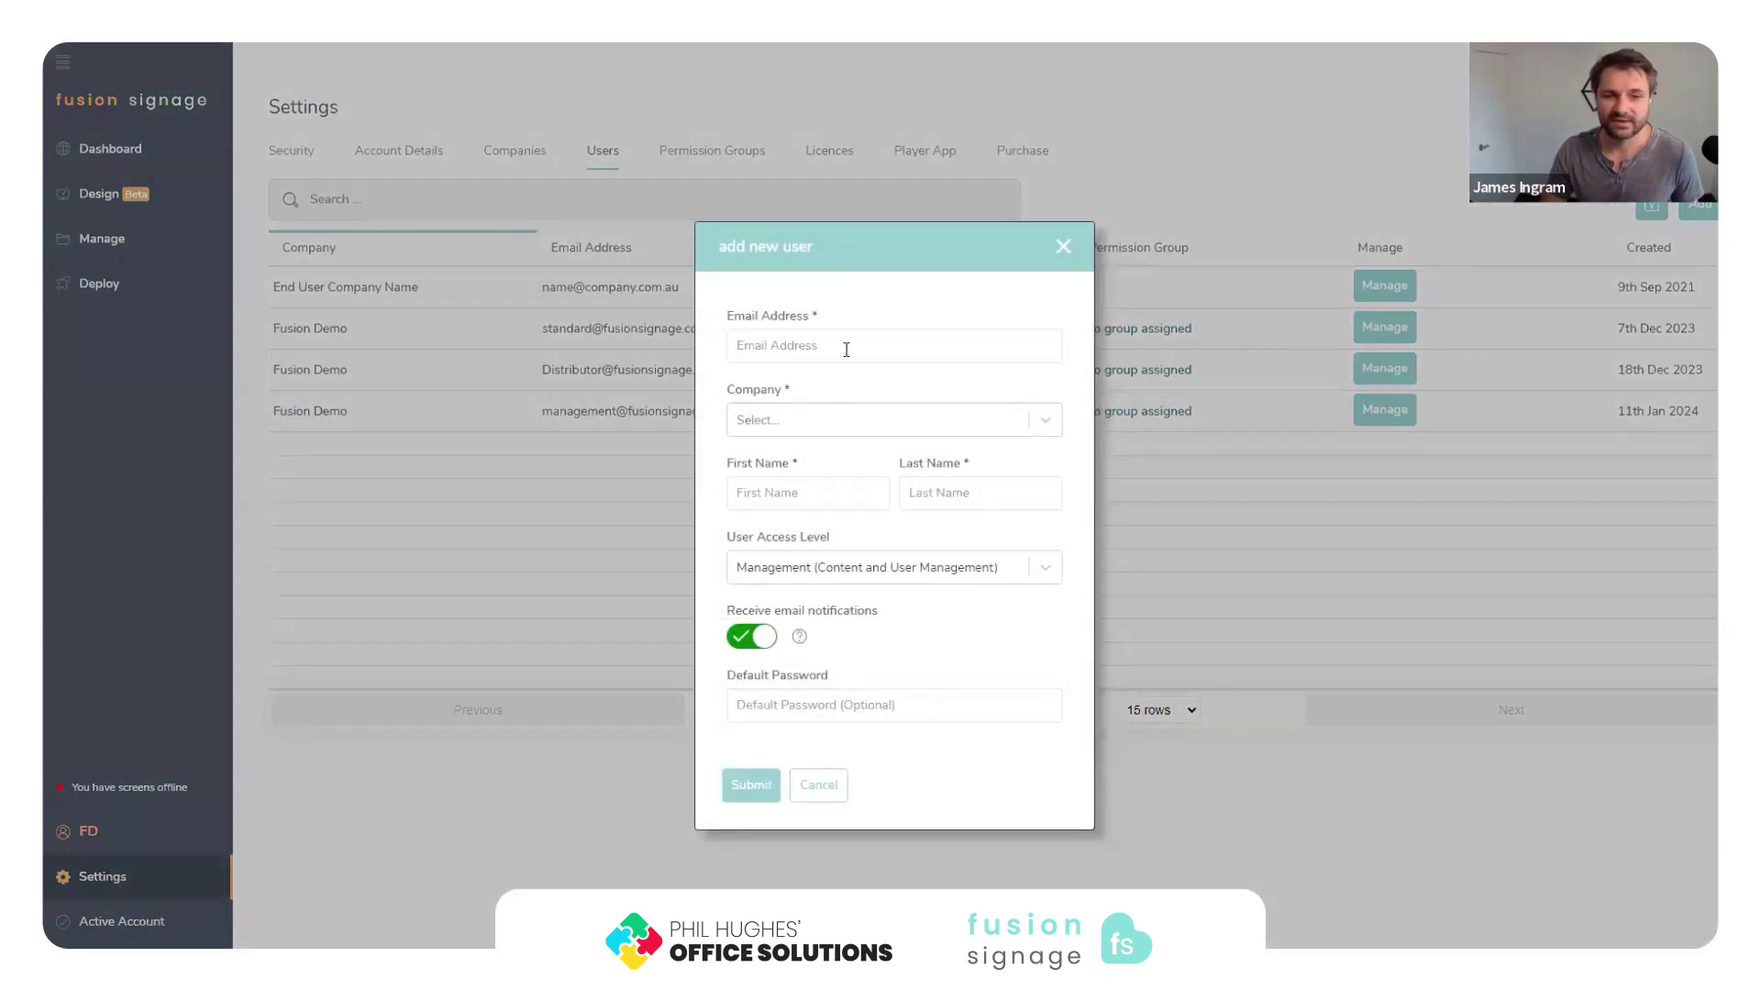
click(818, 423)
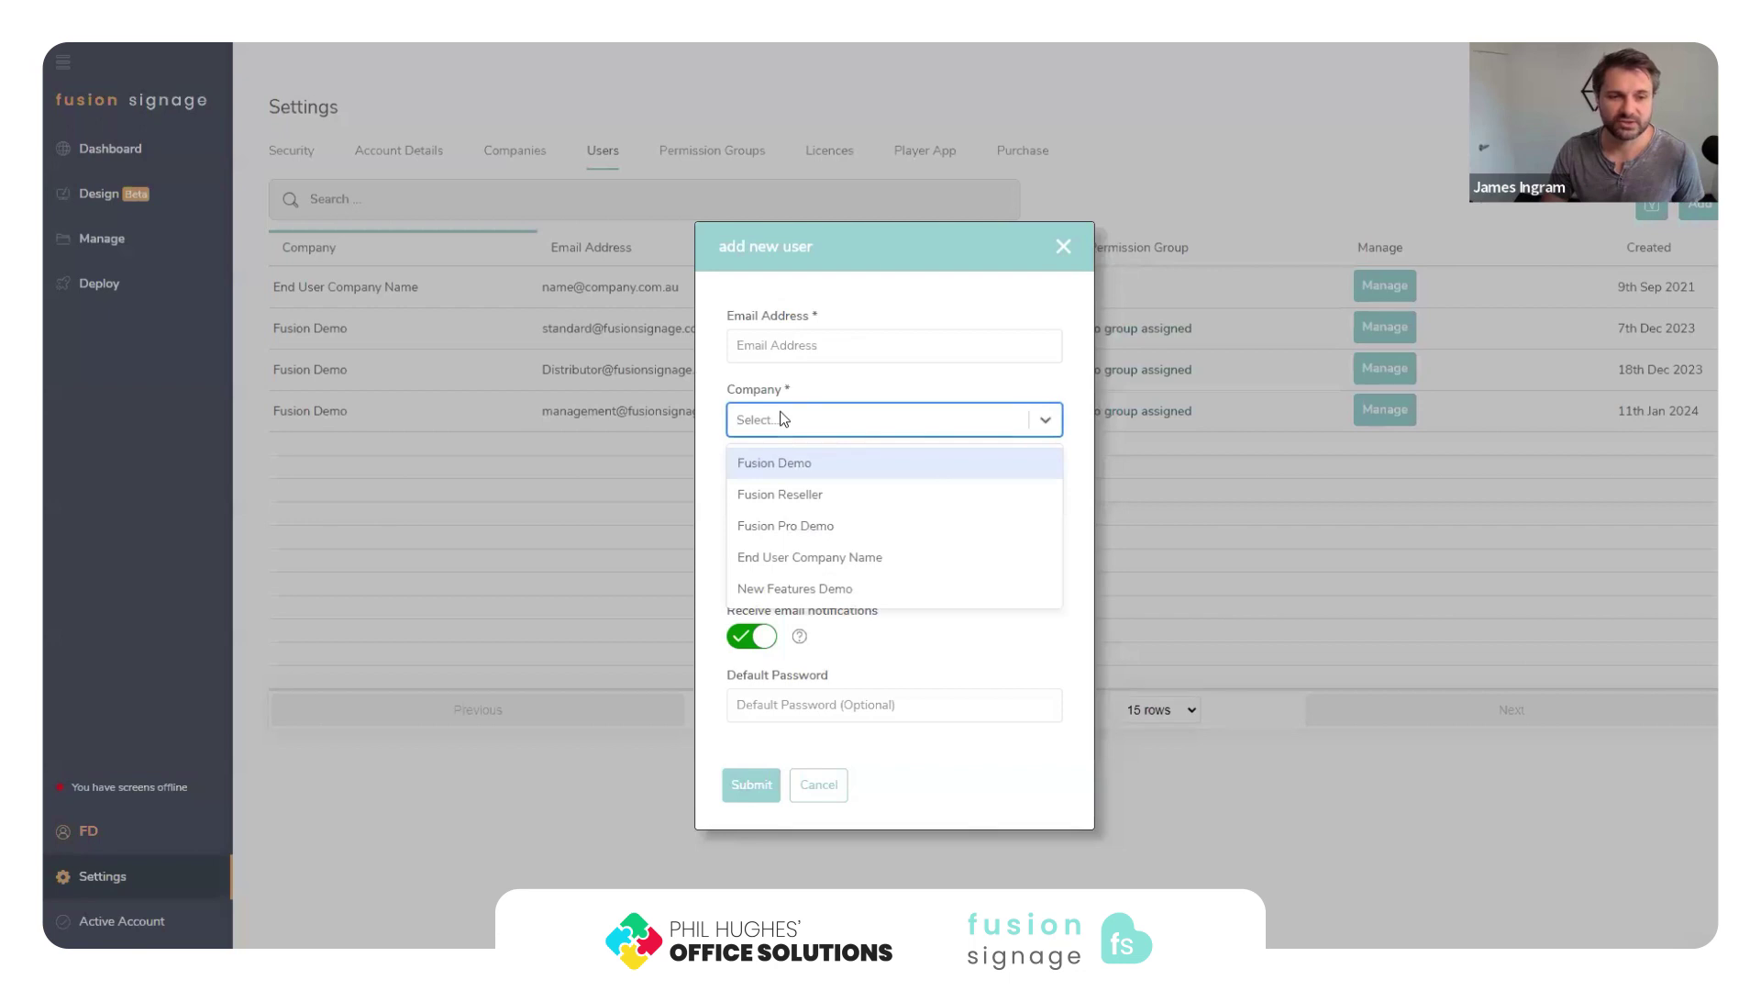
click(782, 420)
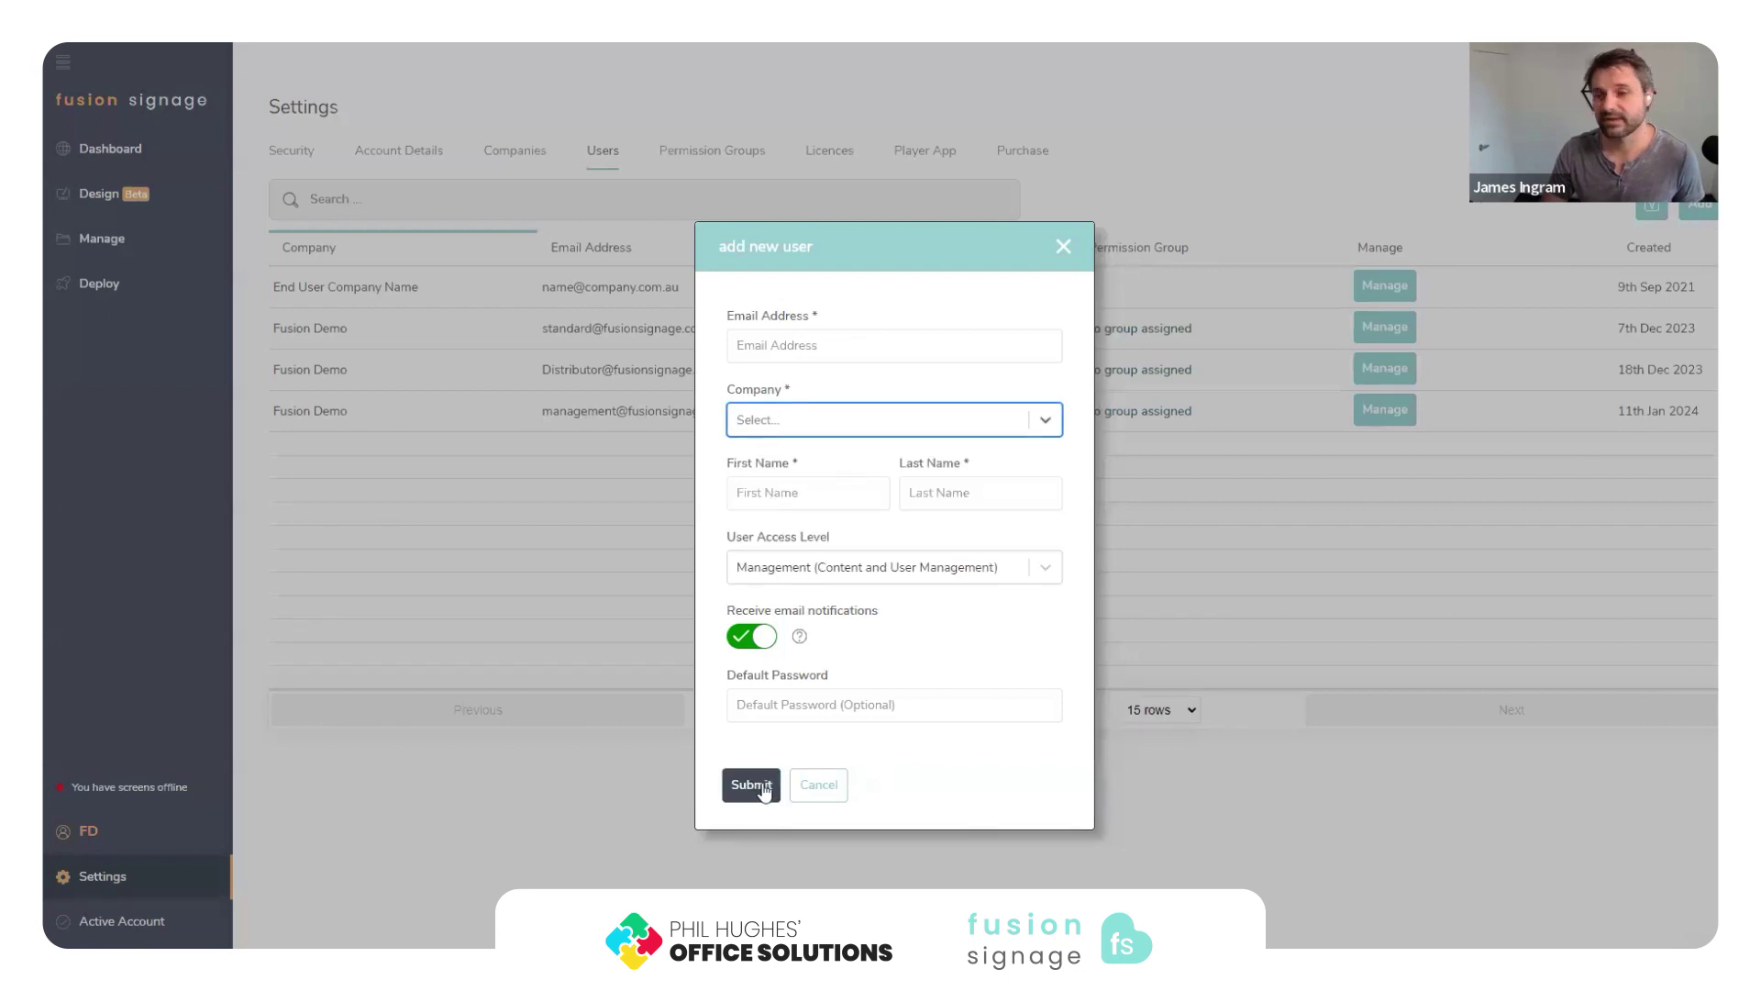
click(818, 785)
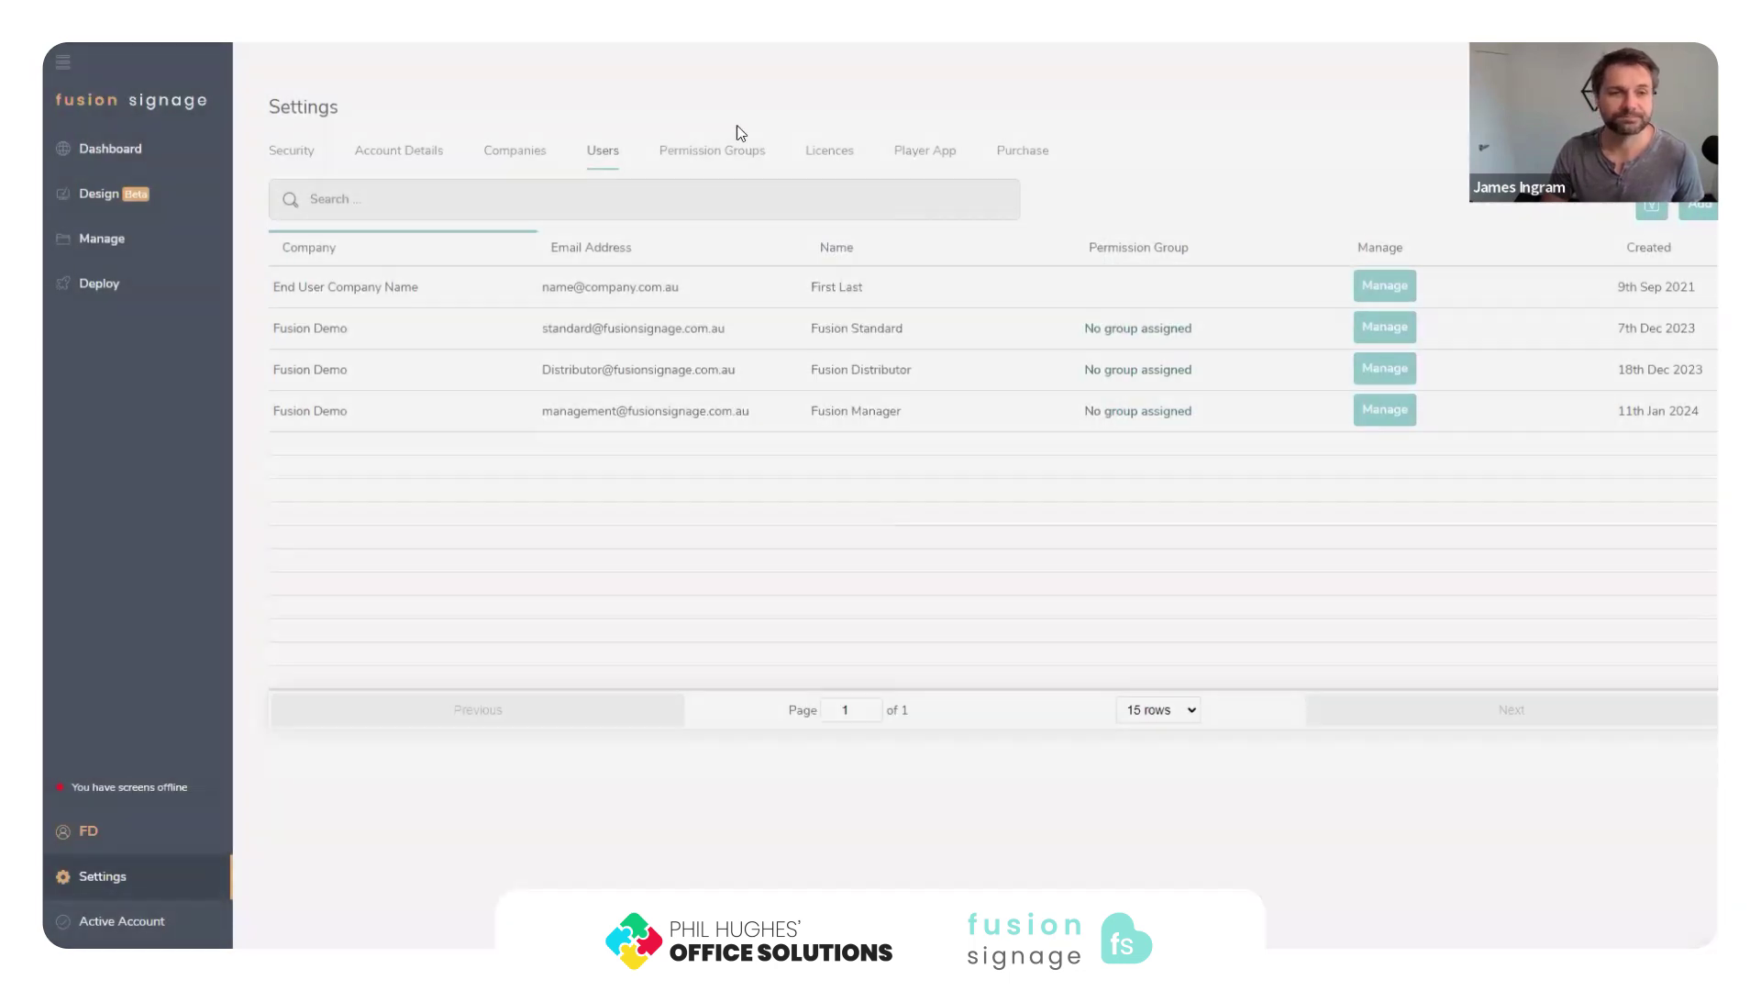
click(729, 151)
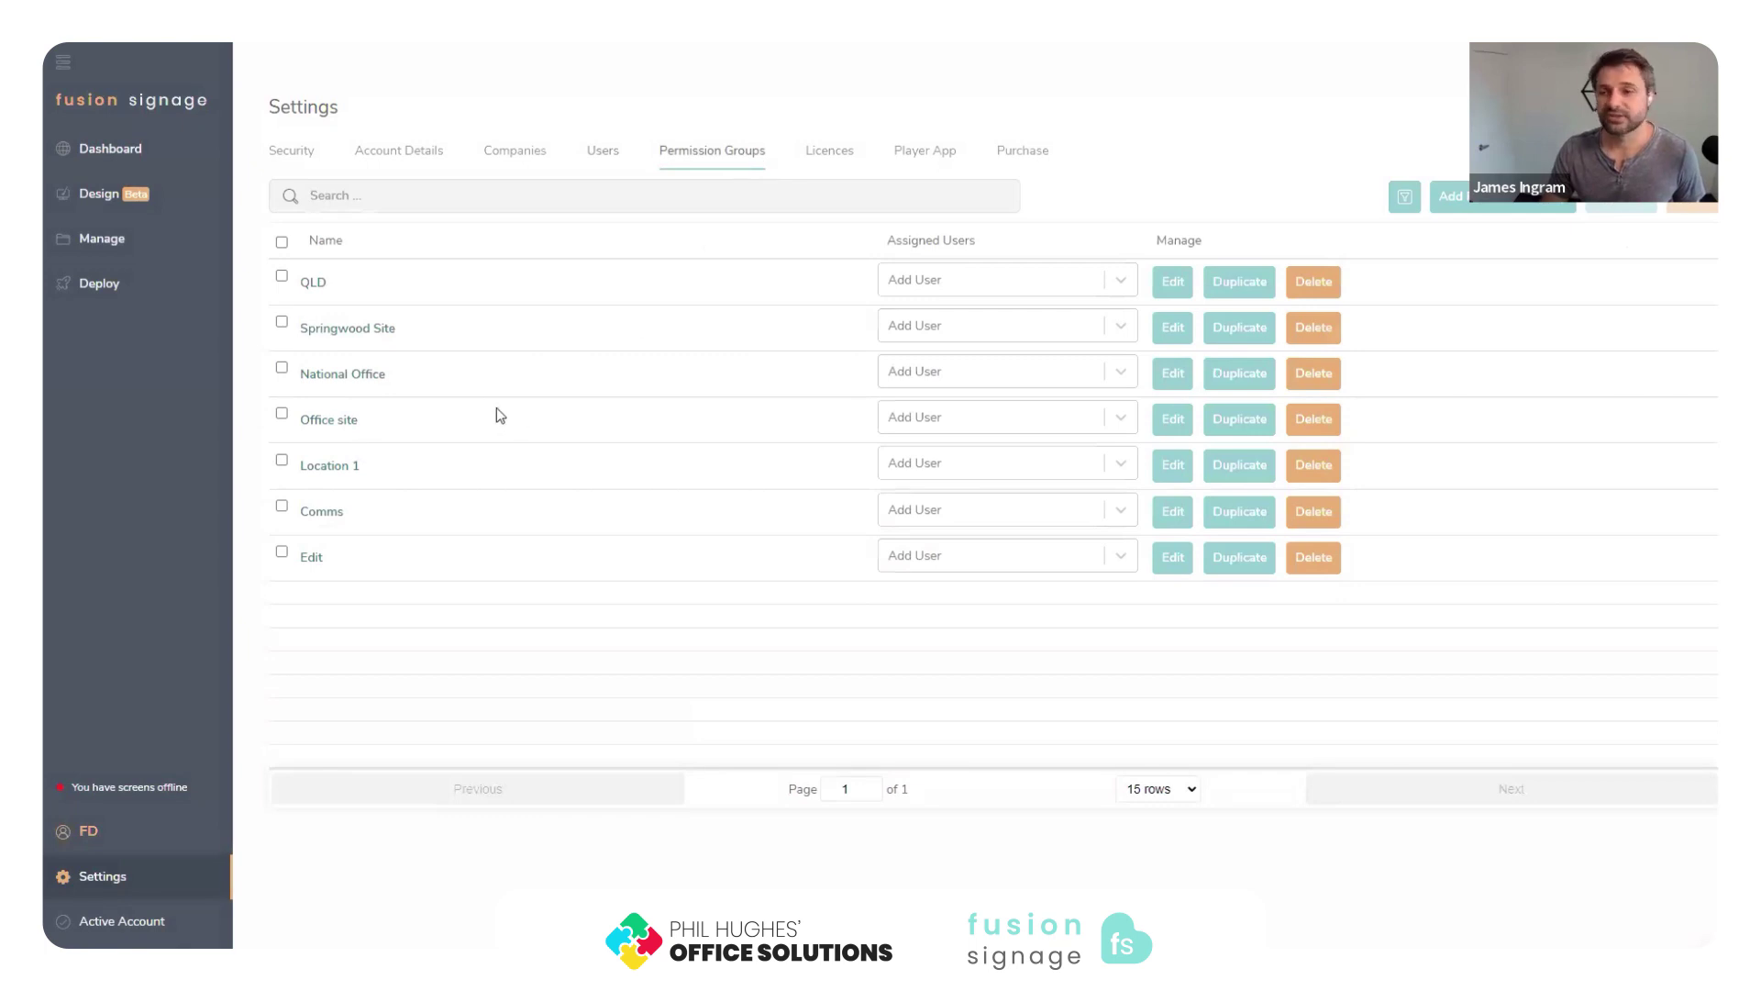
Review the Springwood Site group's permission toggles and resource overrides, then return to Manage.
click(354, 332)
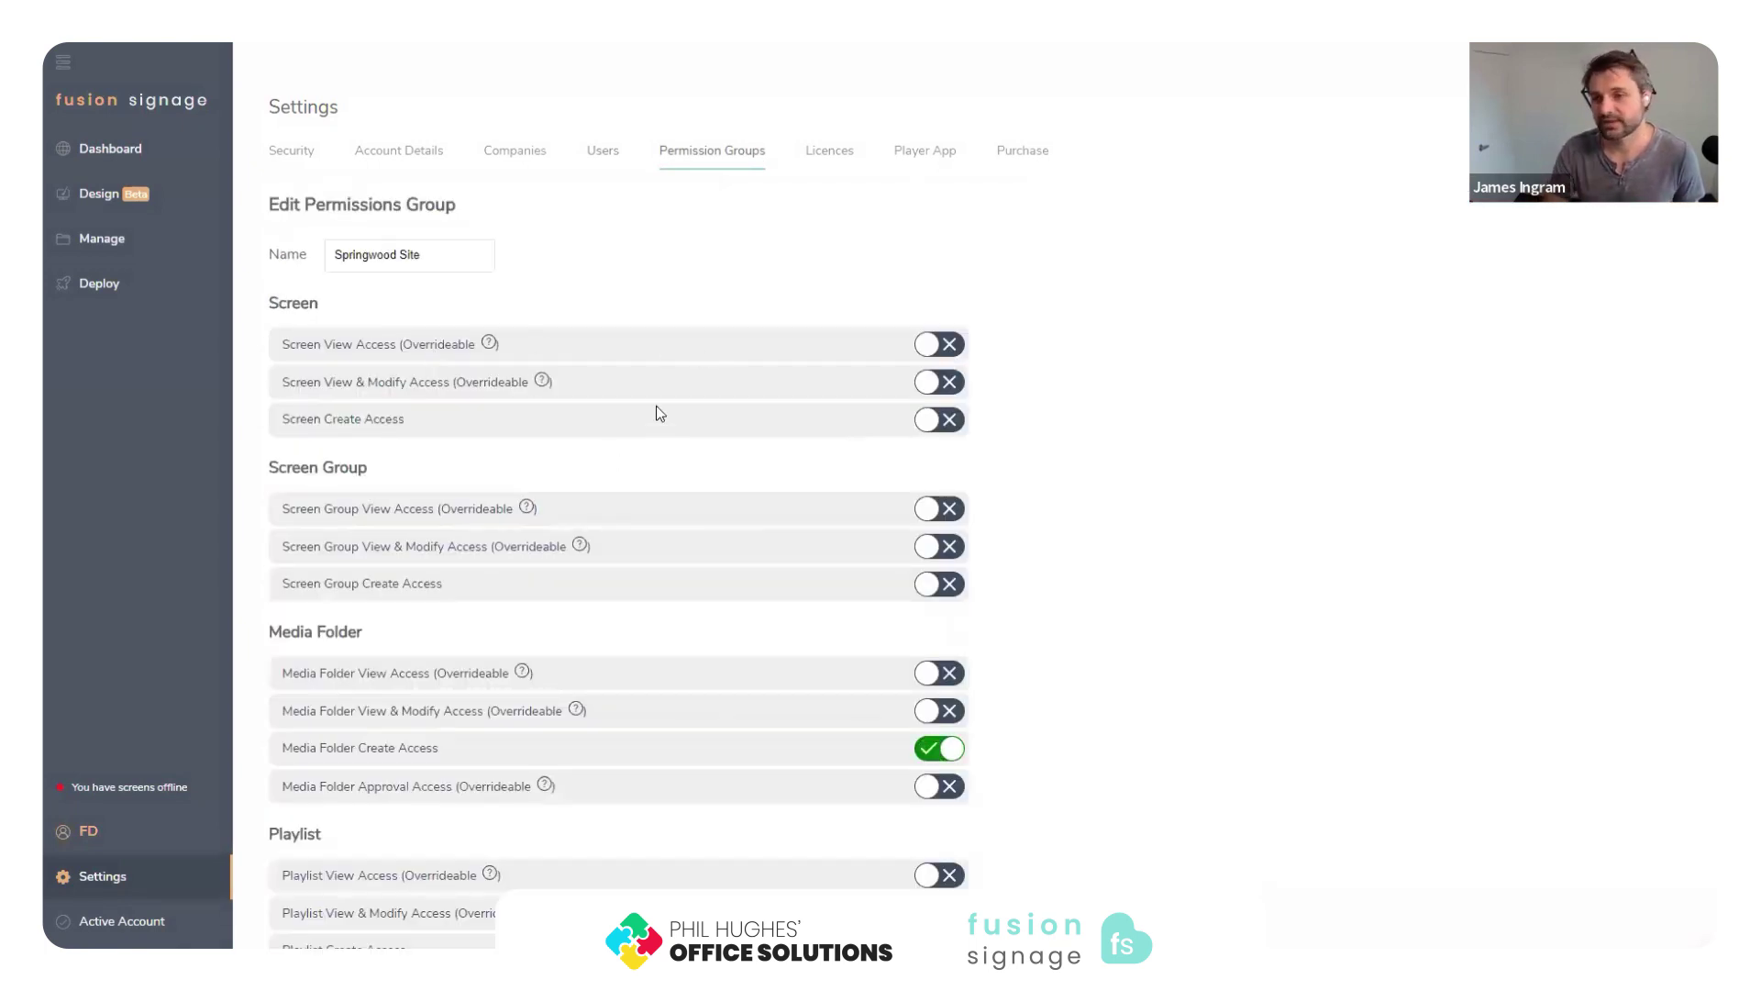
scroll(652, 393, down, 2)
scroll(673, 432, up, 2)
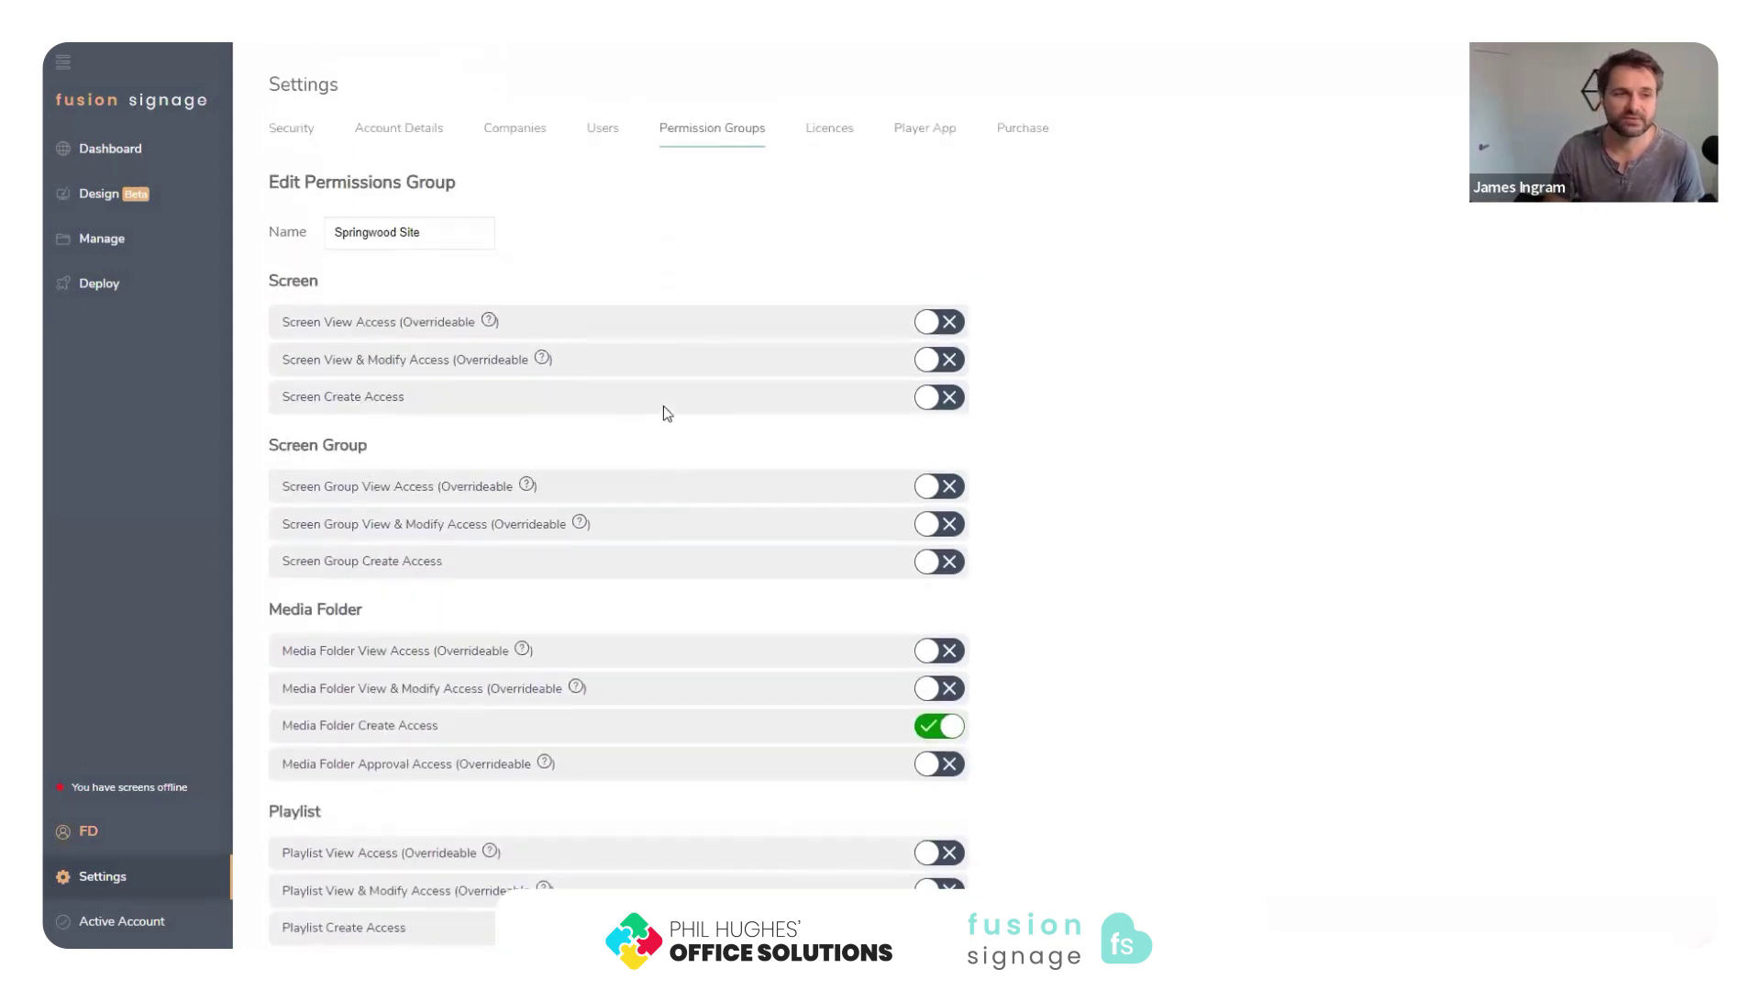
scroll(815, 371, down, 2)
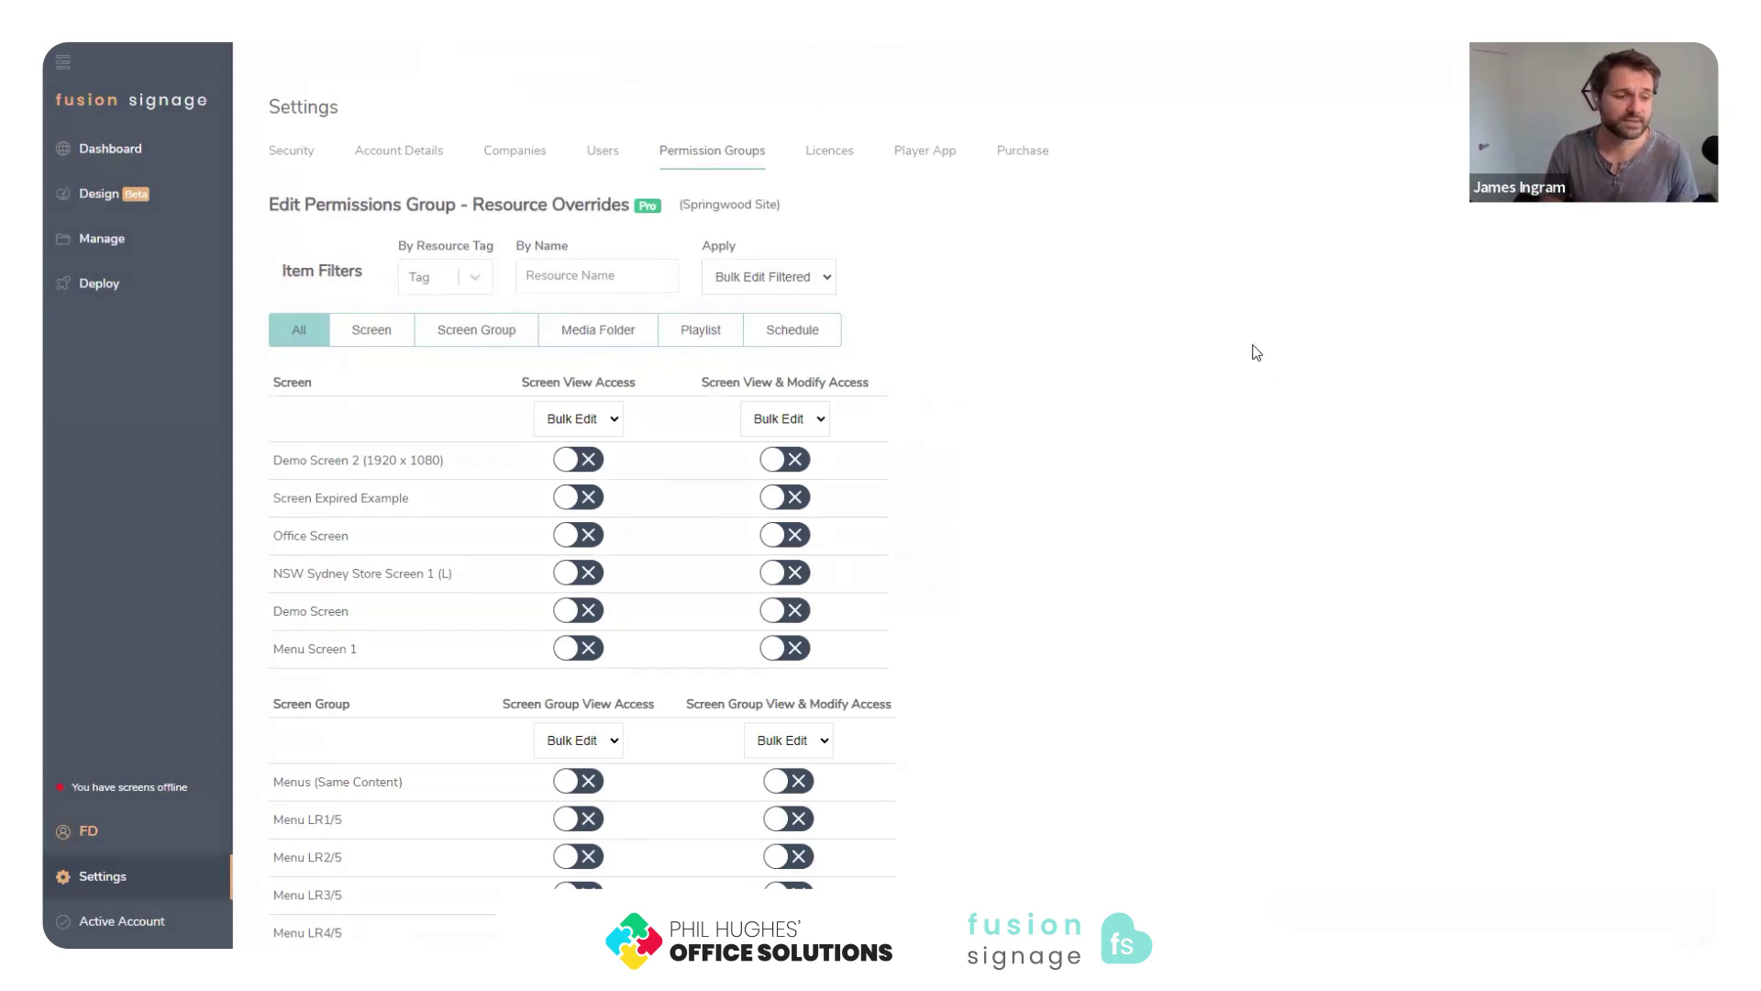
drag(1256, 352, 951, 381)
click(1010, 385)
click(101, 238)
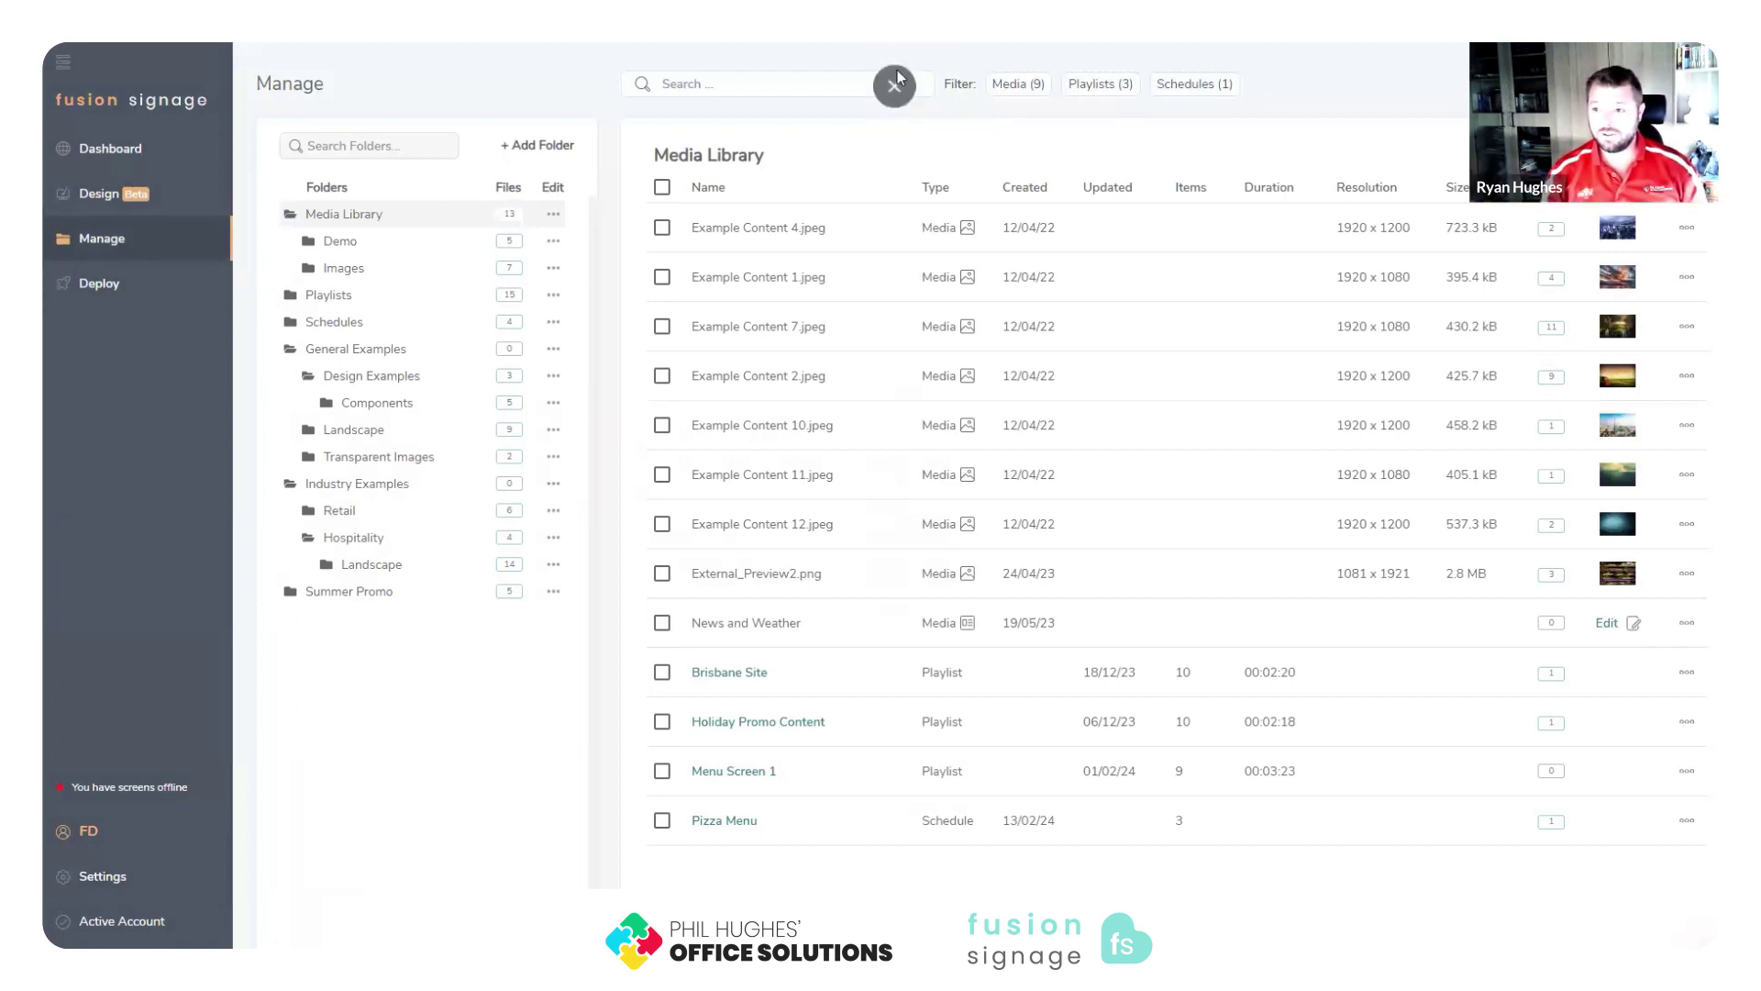
Leave full screen and load fusionsignage.com.au in the third browser tab.
click(894, 74)
click(551, 59)
click(547, 97)
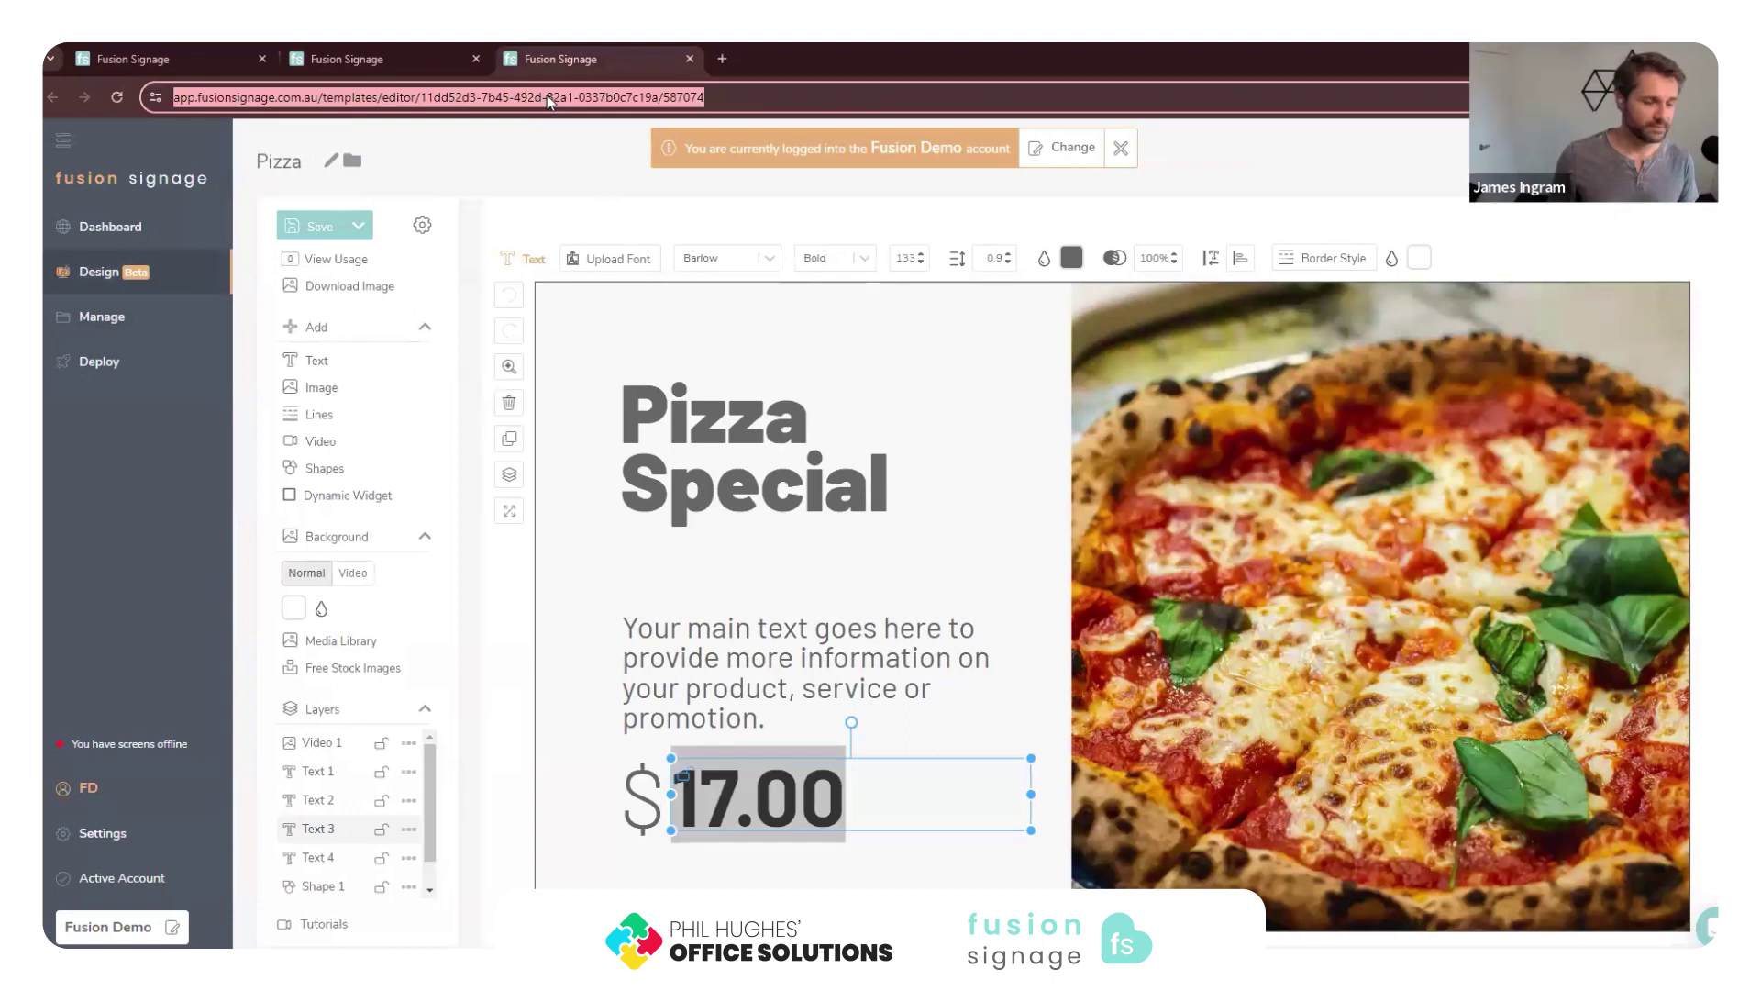
text(fu)
key(Return)
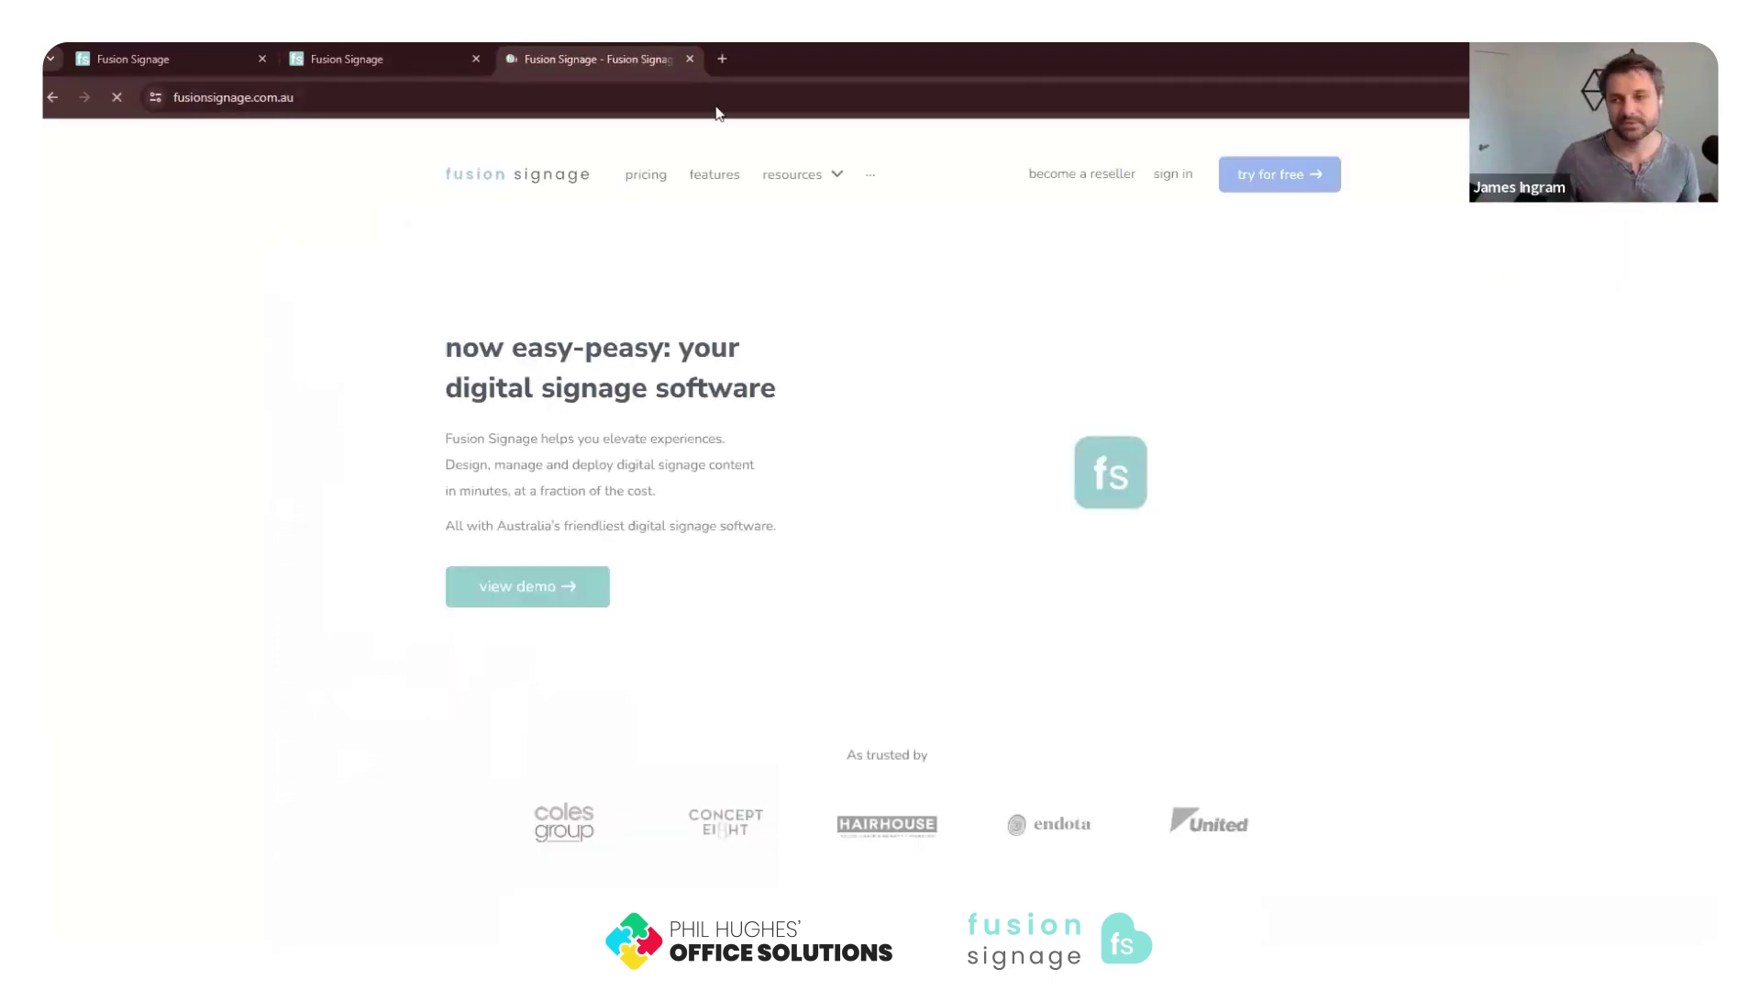
On the Pricing page, compare annual, three-yearly and five-yearly one-screen plan prices.
click(660, 178)
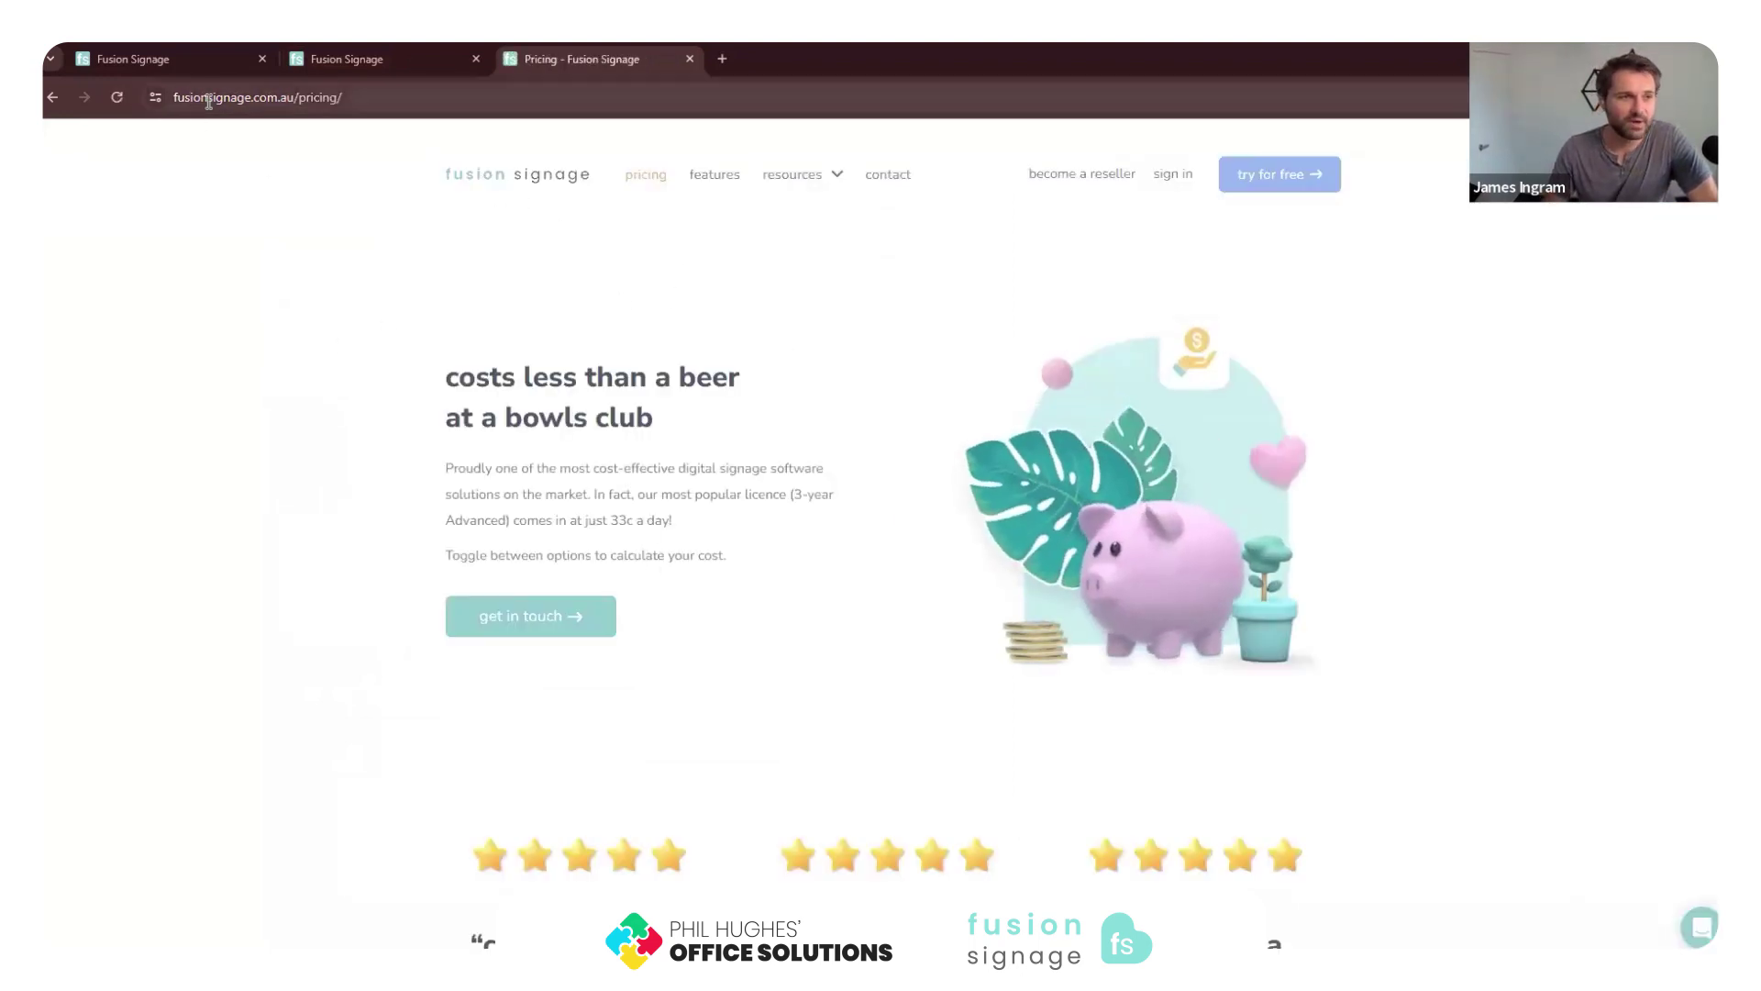
scroll(679, 470, down, 10)
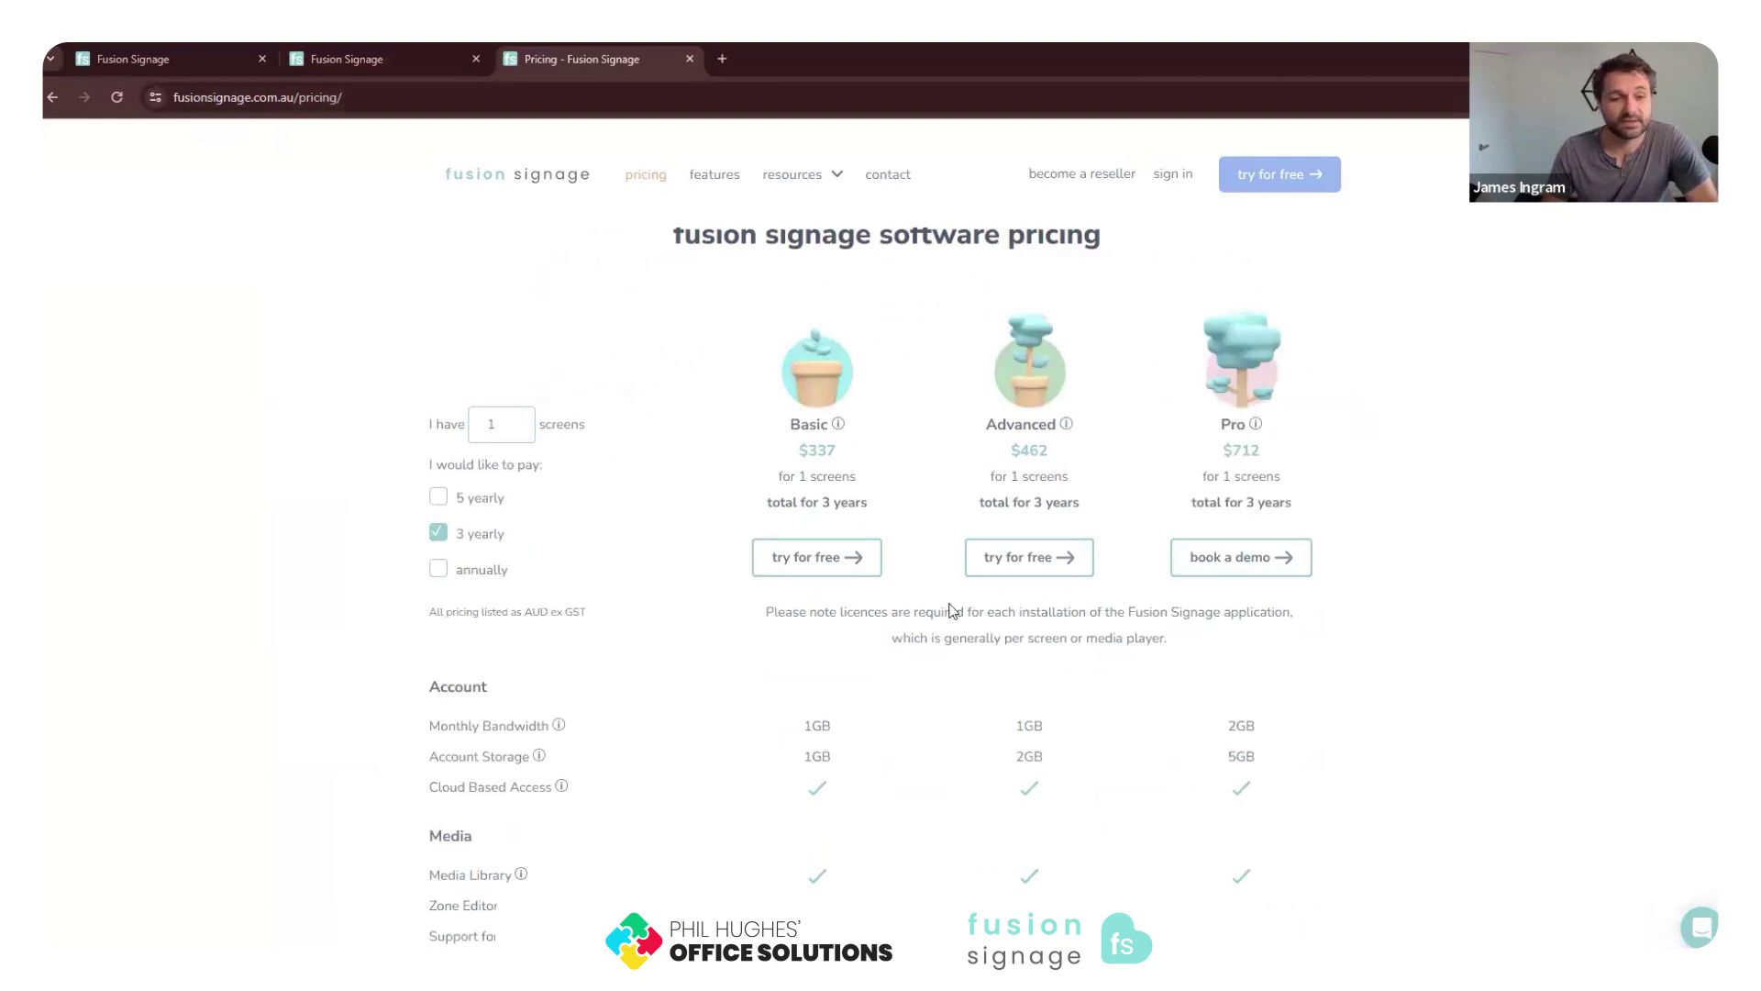
scroll(839, 478, down, 1)
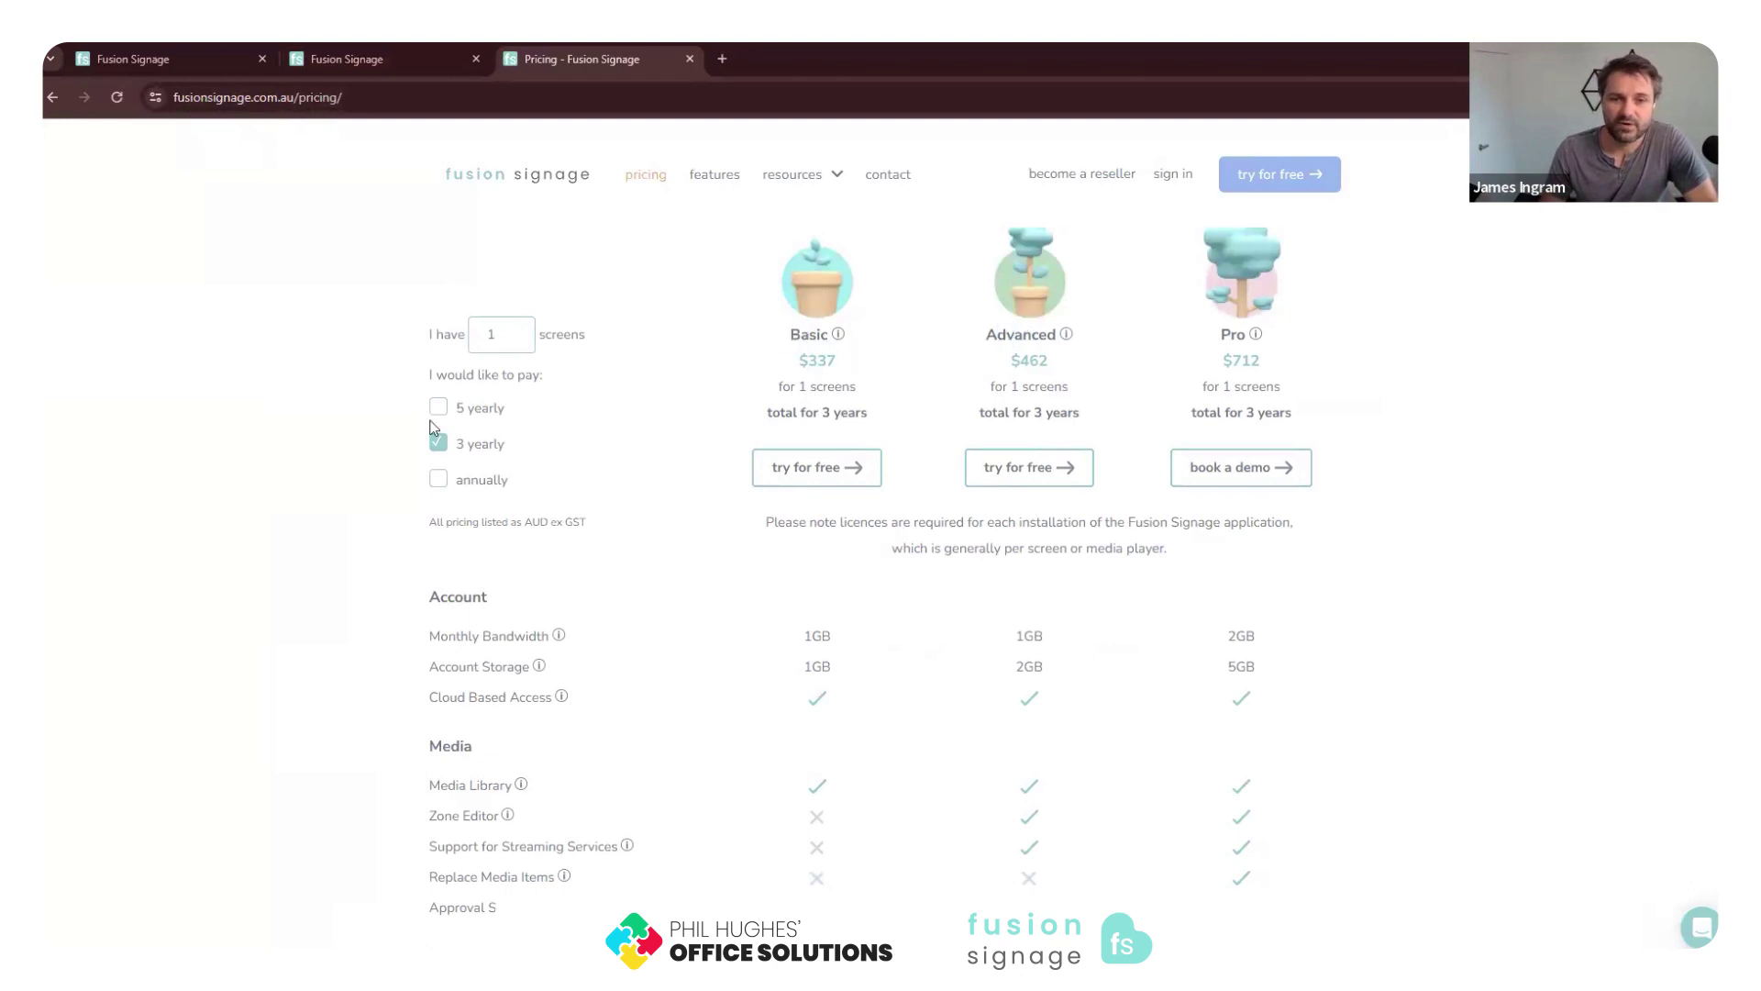
click(439, 478)
click(440, 443)
click(439, 408)
click(438, 478)
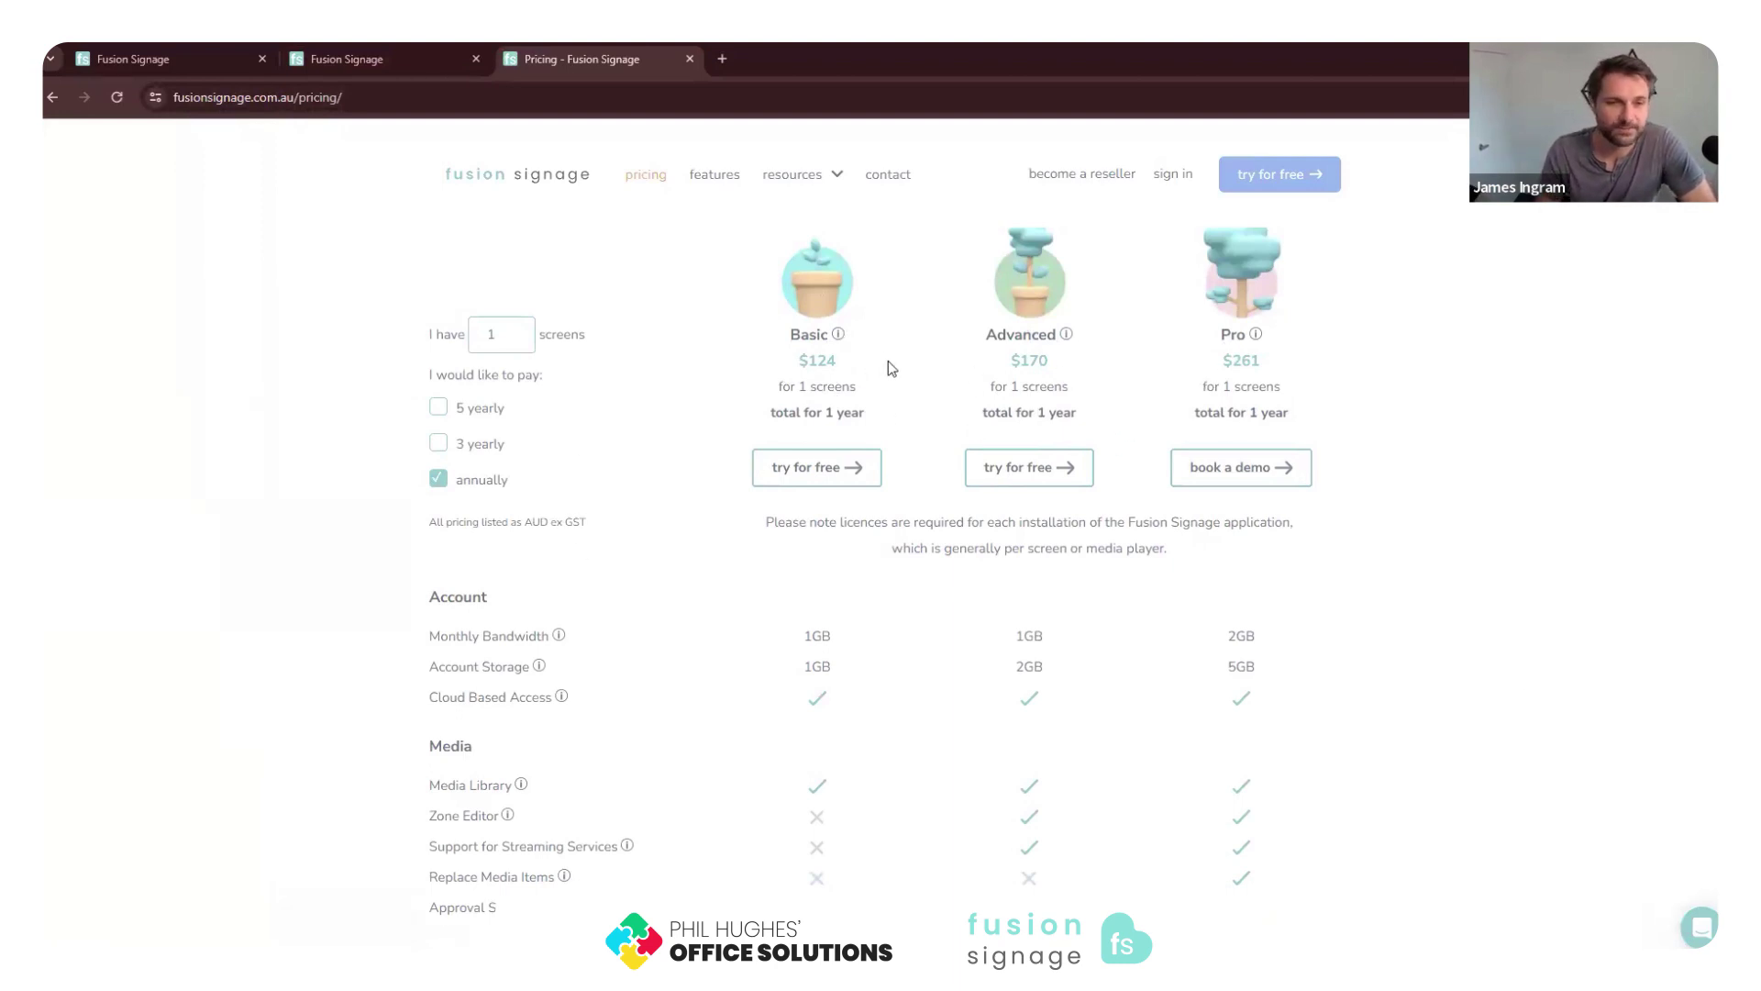
drag(986, 341, 1053, 341)
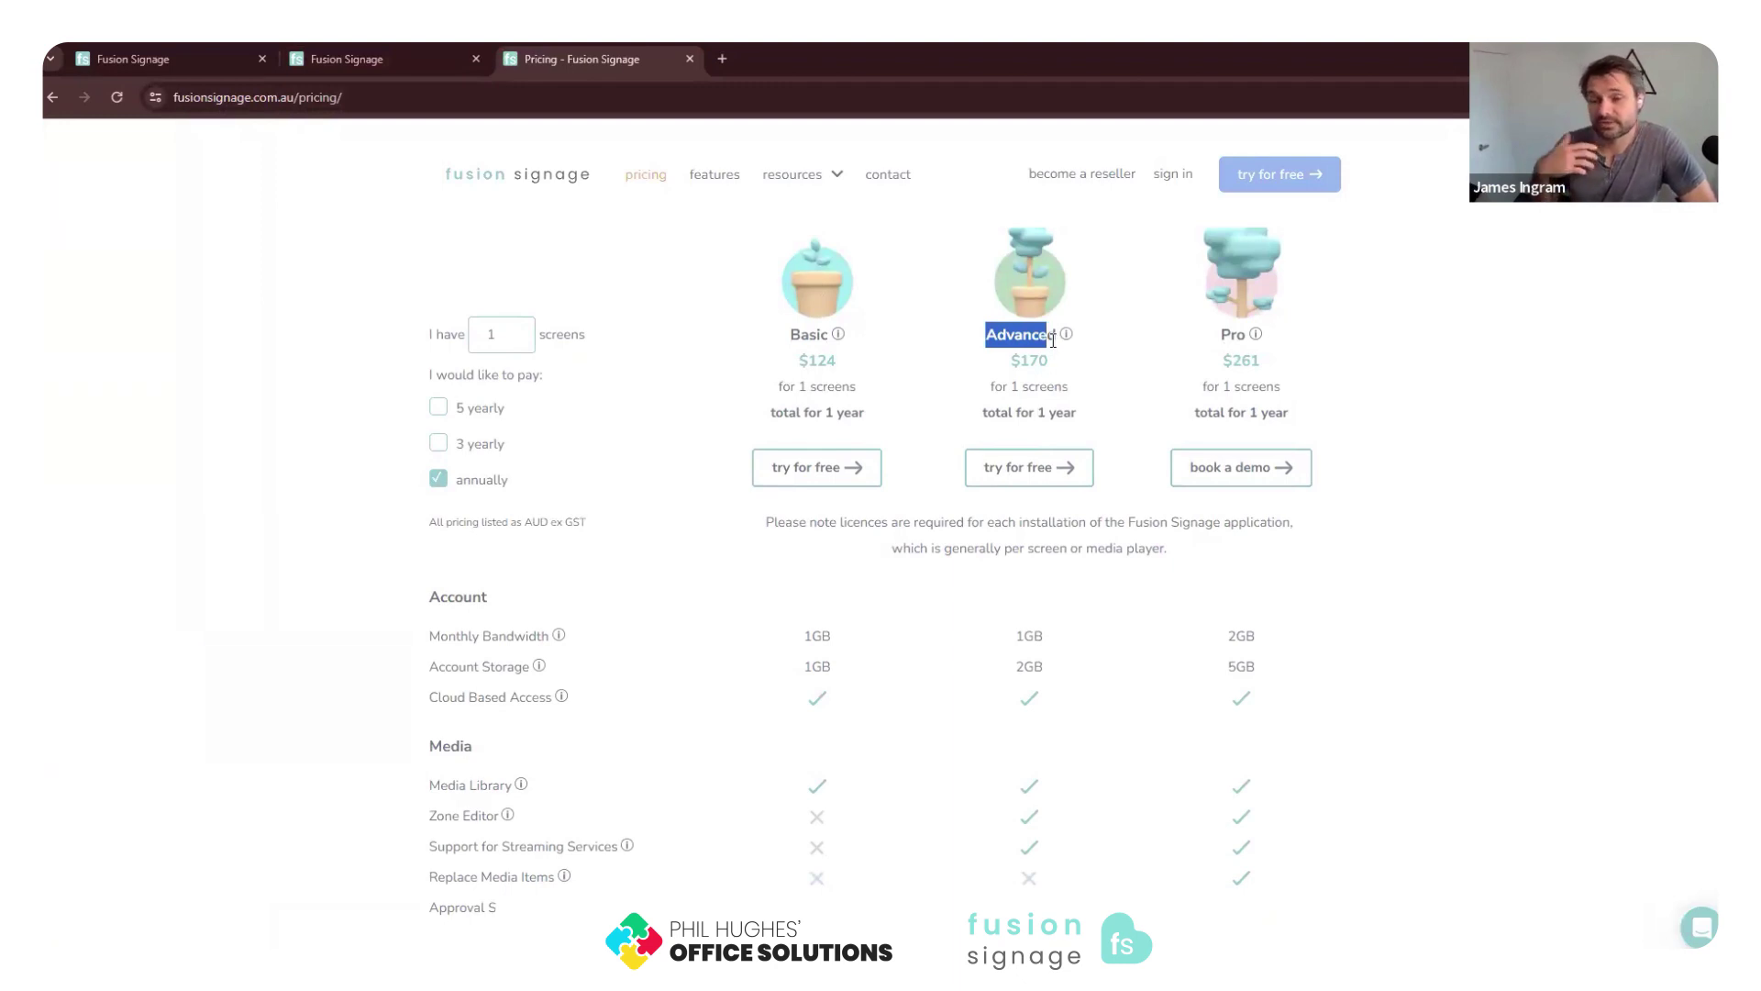
drag(791, 336, 829, 333)
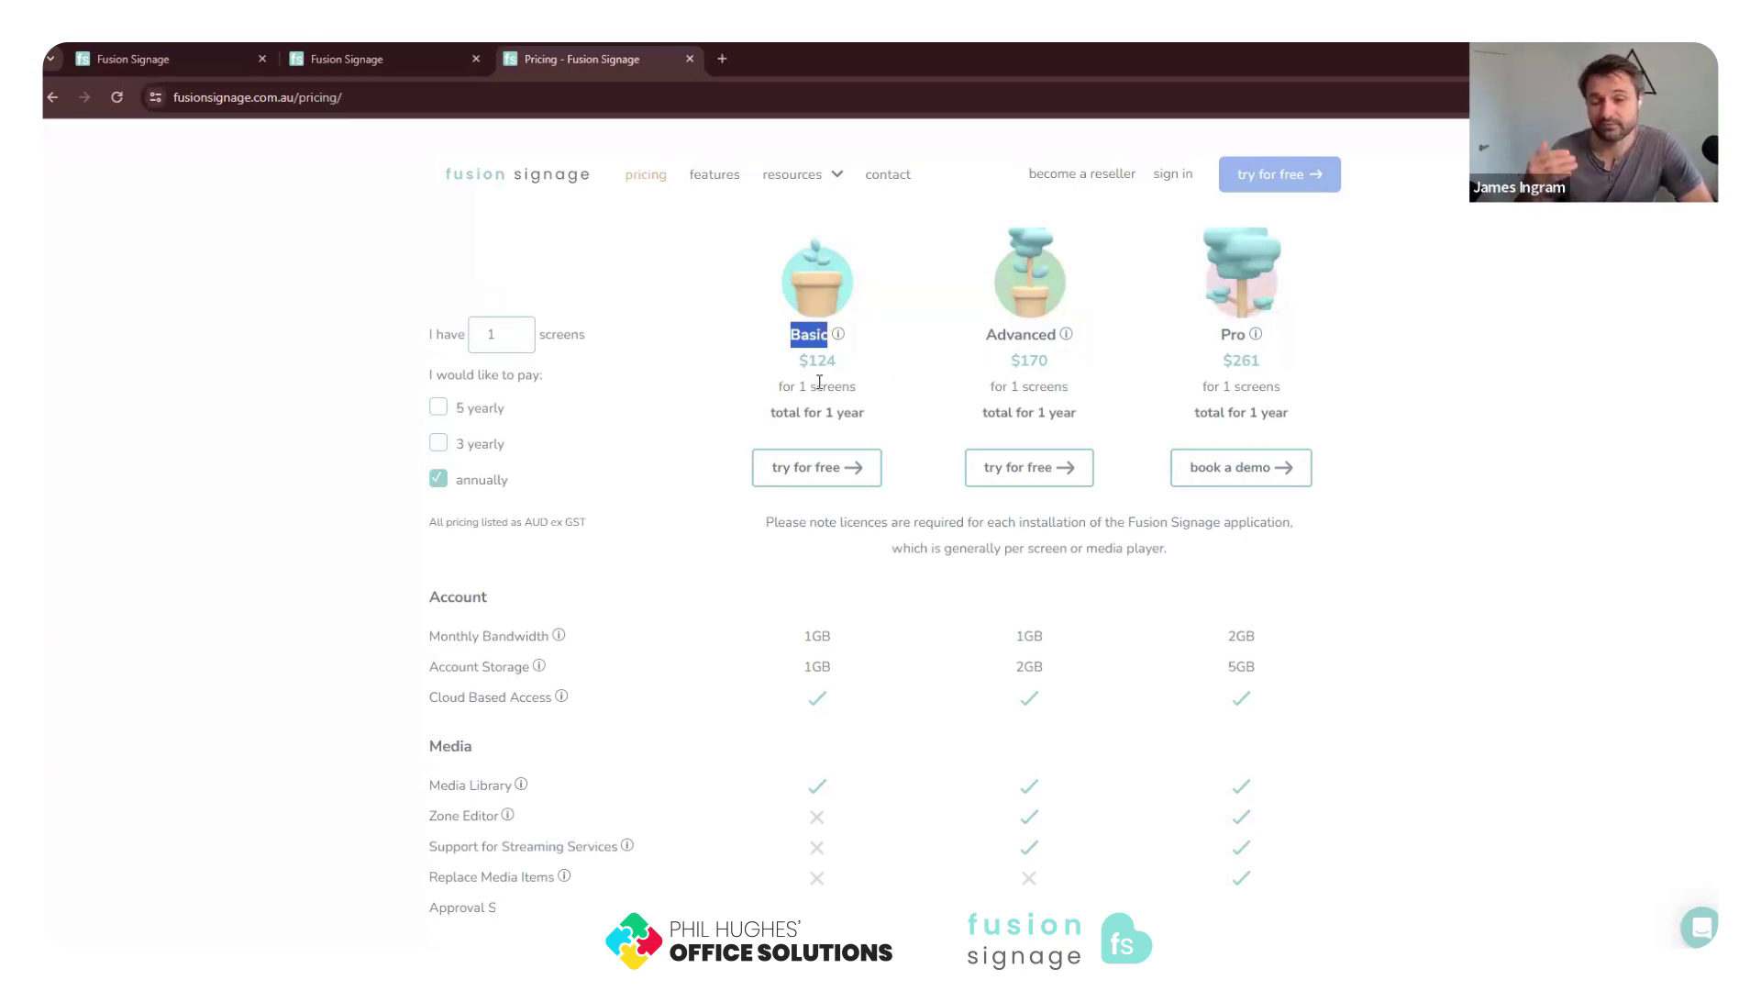
click(772, 373)
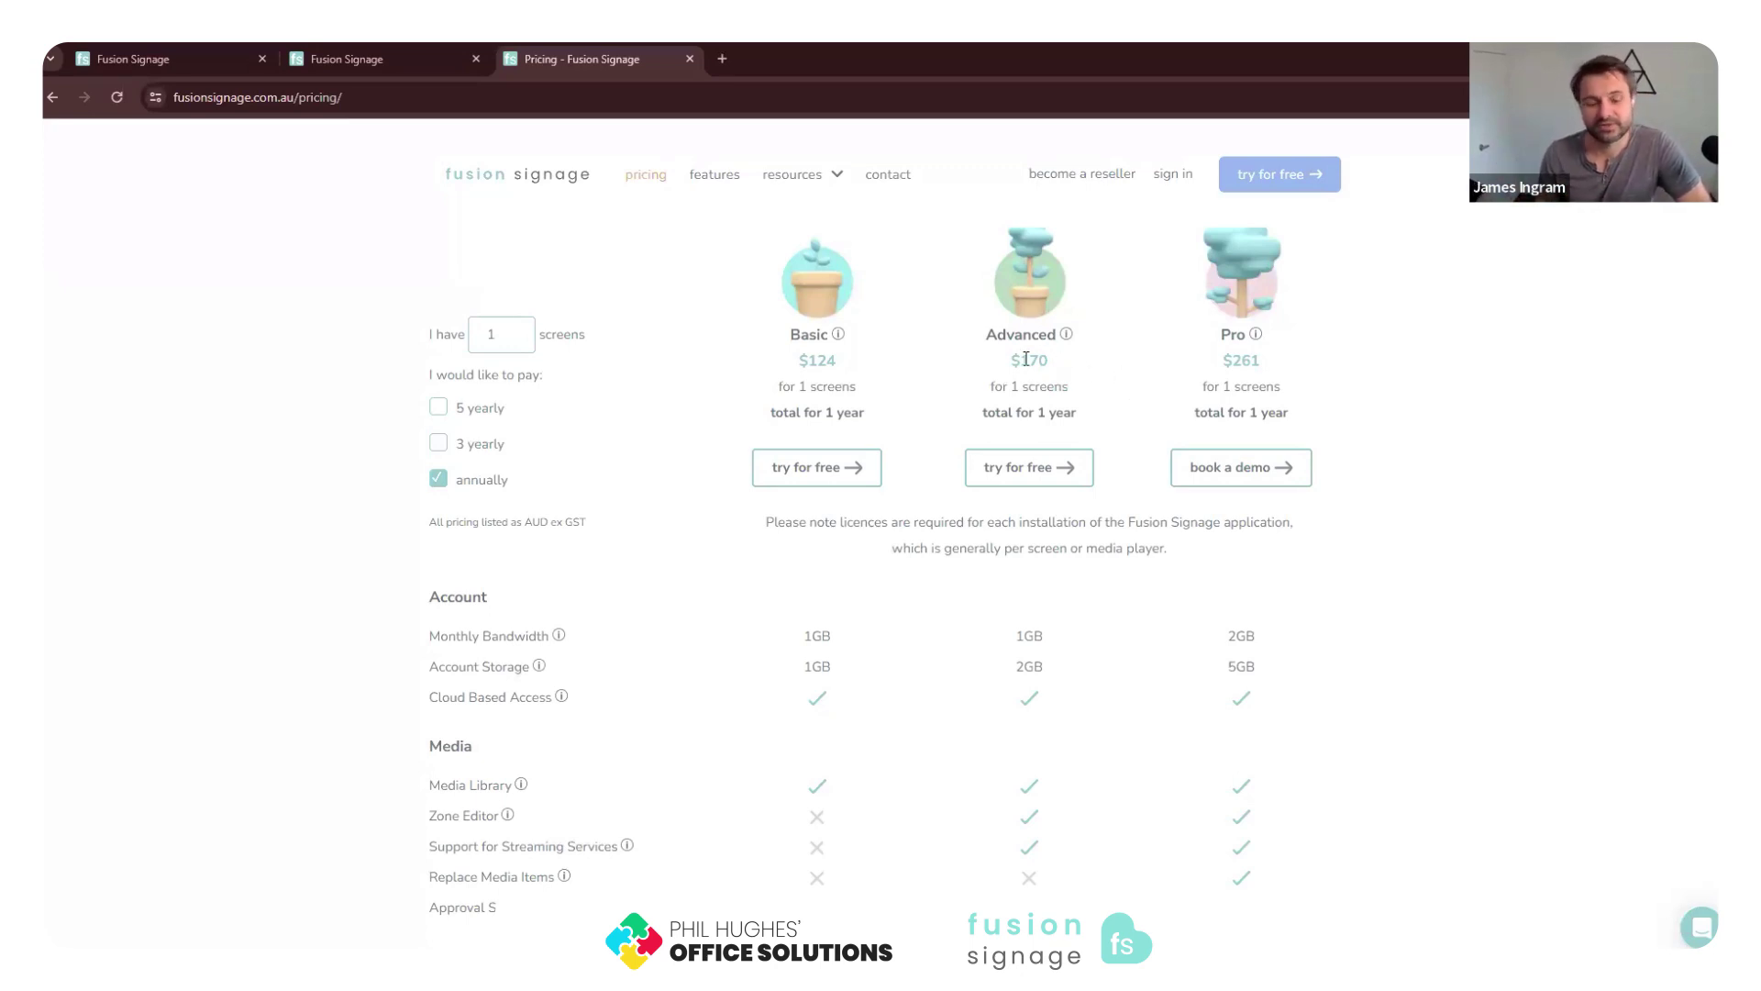
drag(990, 333, 1055, 335)
click(795, 359)
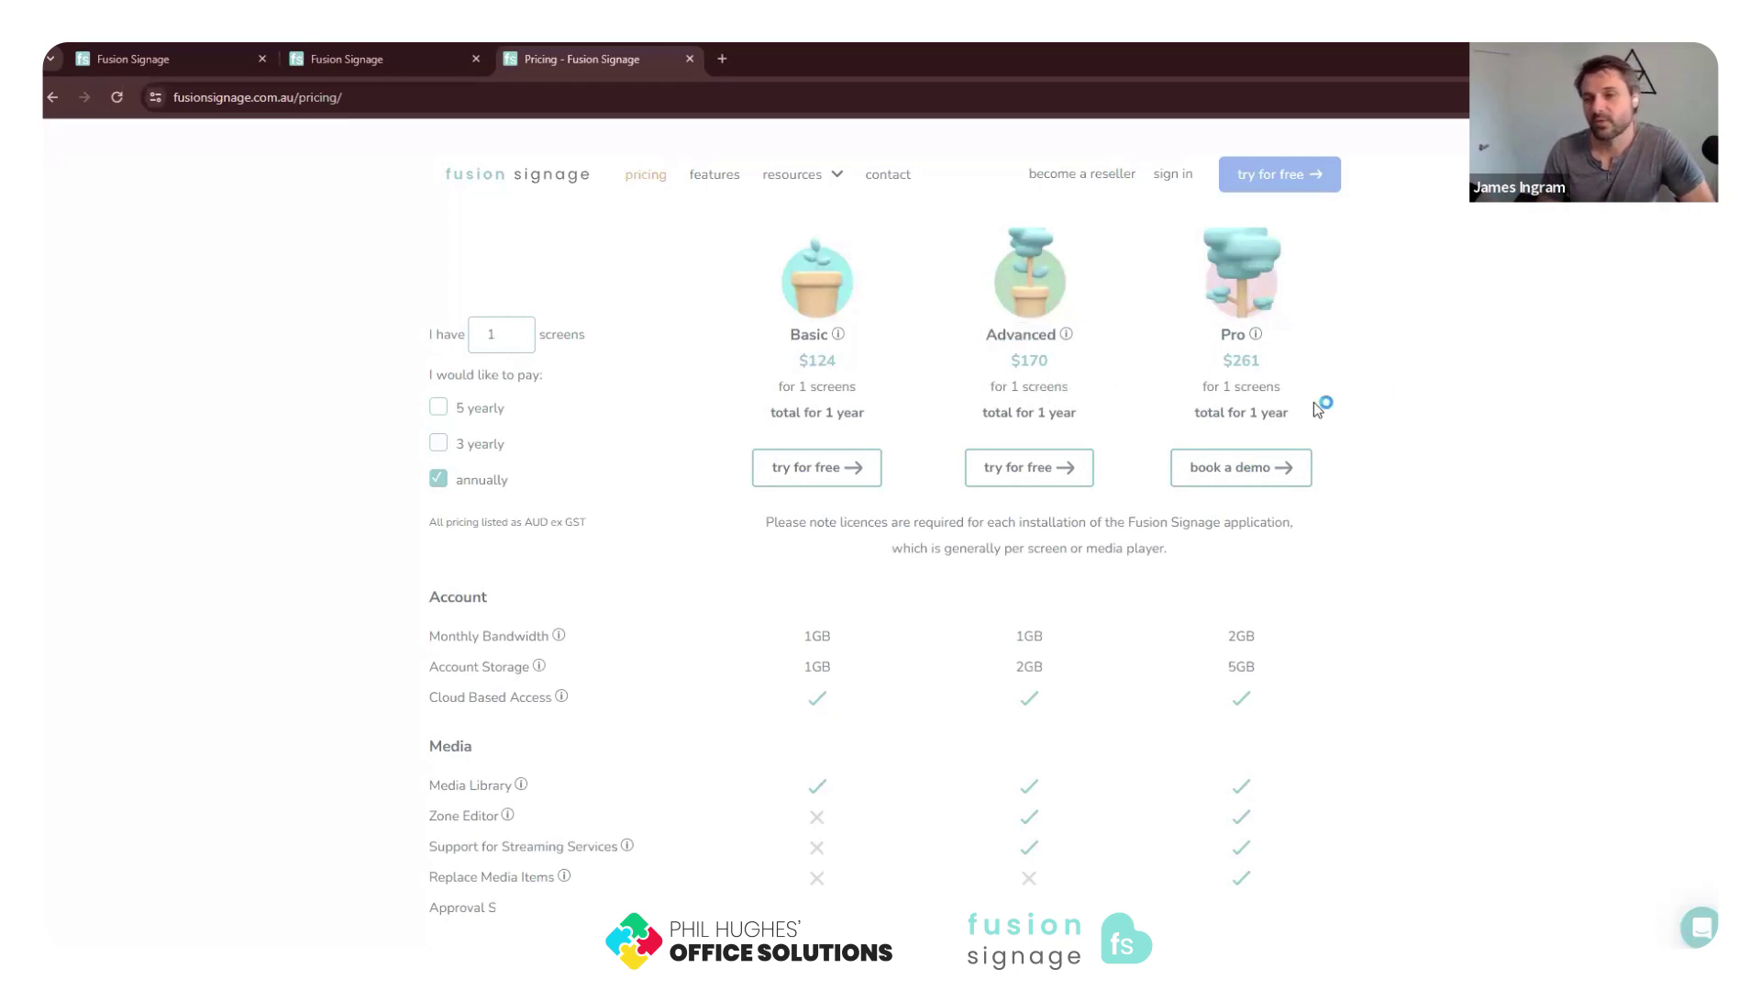
drag(1236, 386, 1232, 386)
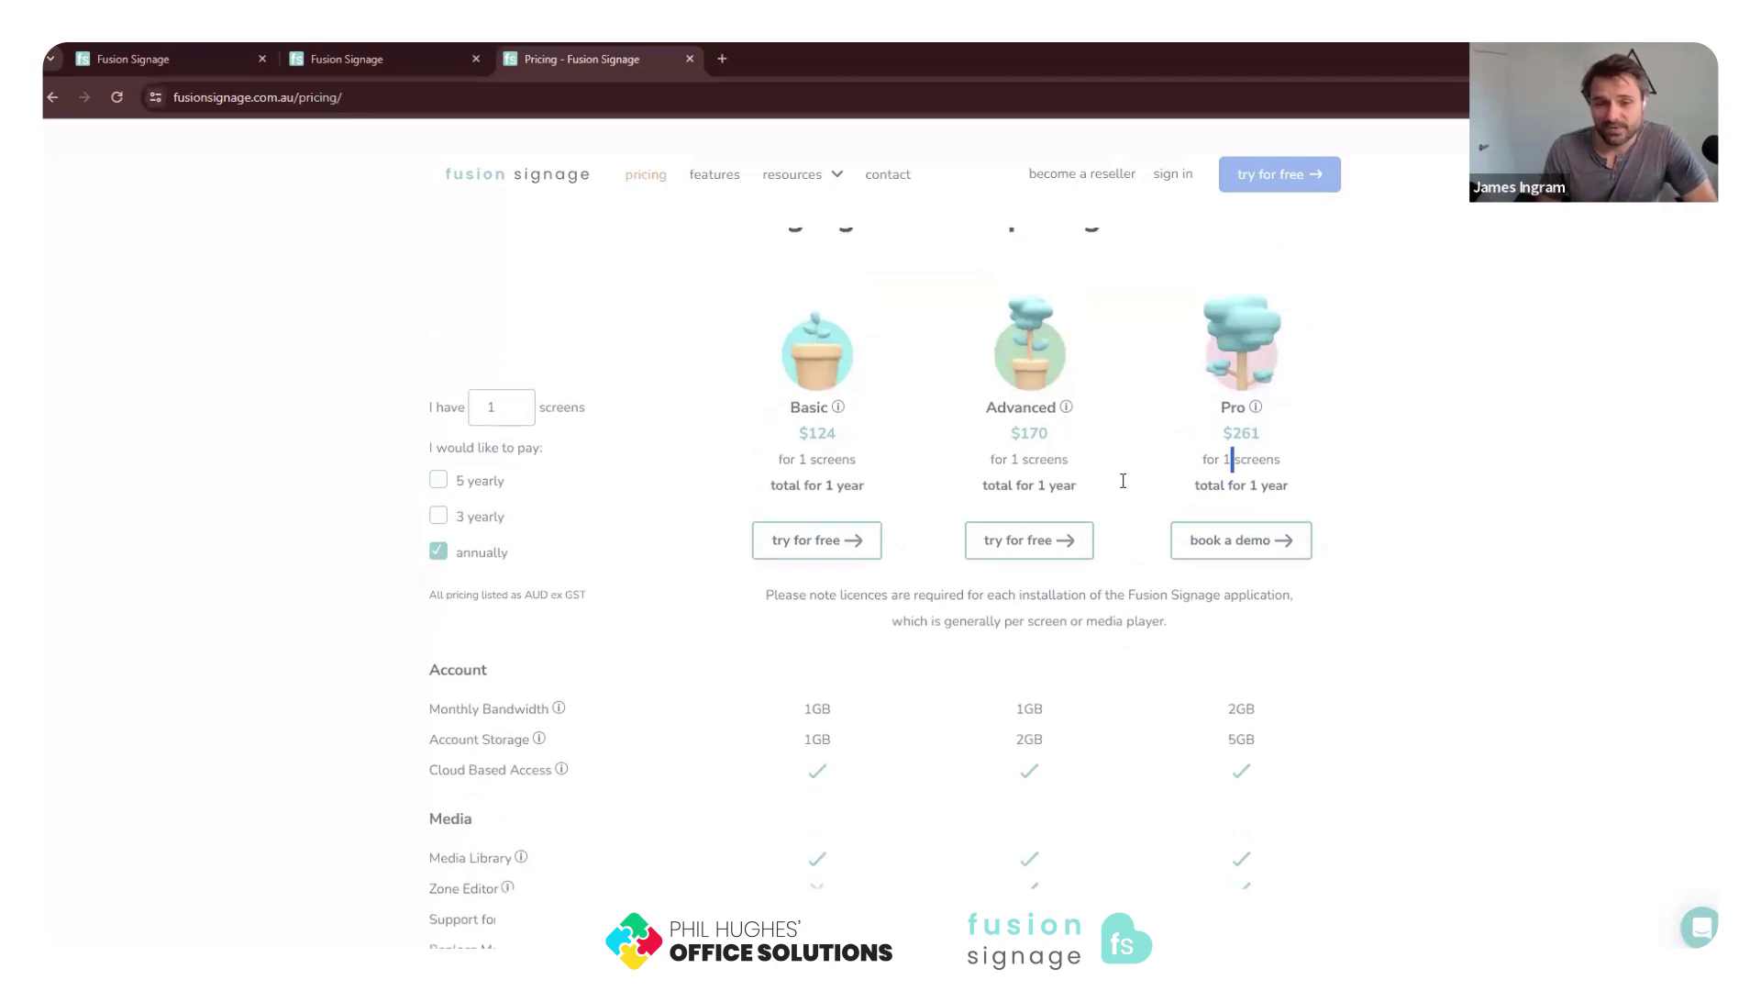
scroll(1389, 506, down, 2)
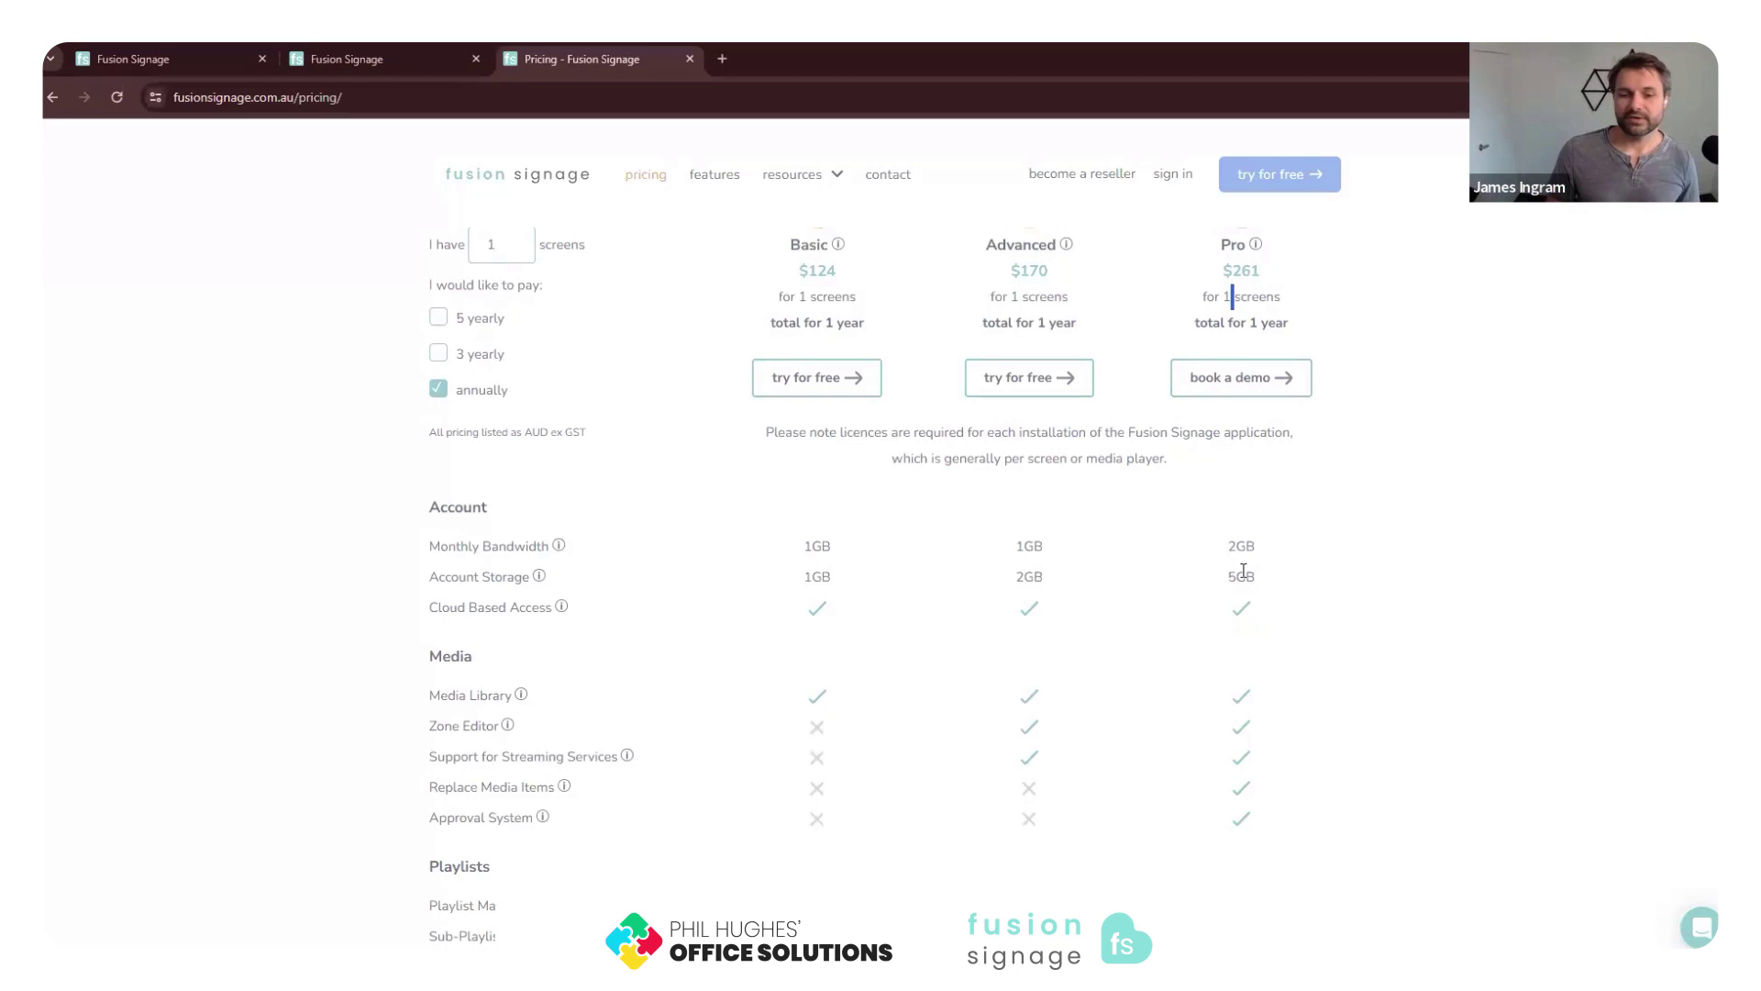
scroll(1102, 636, down, 5)
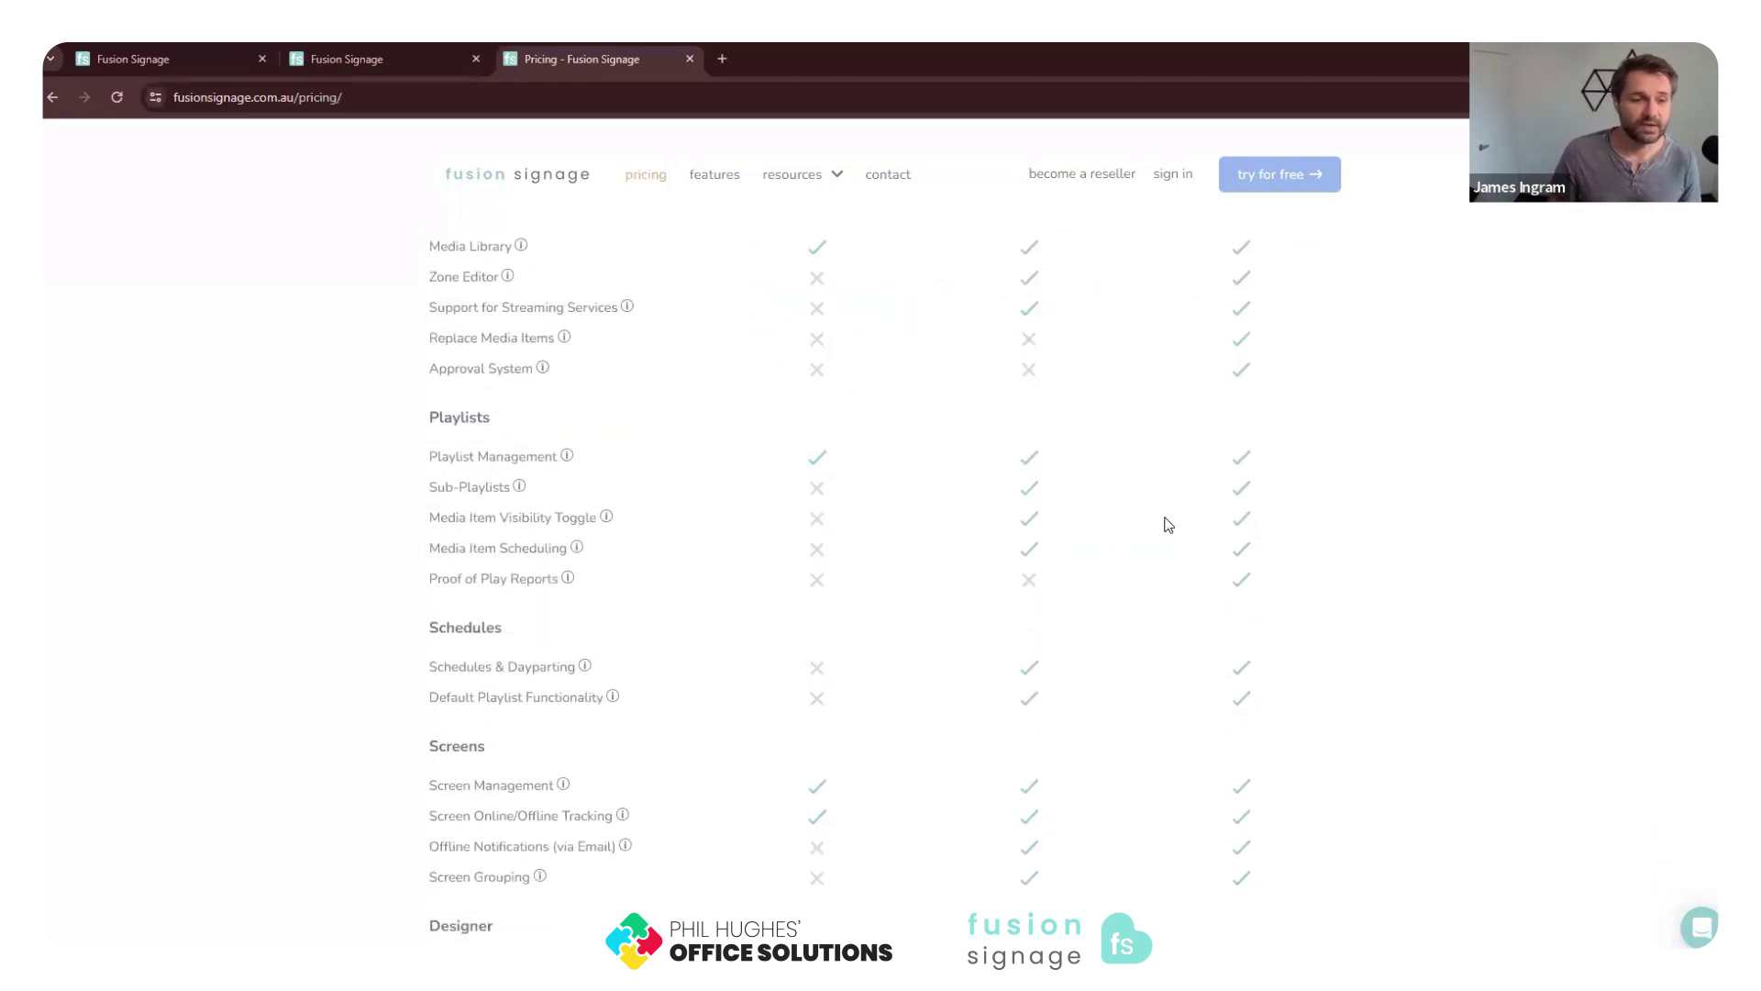
scroll(1220, 595, down, 4)
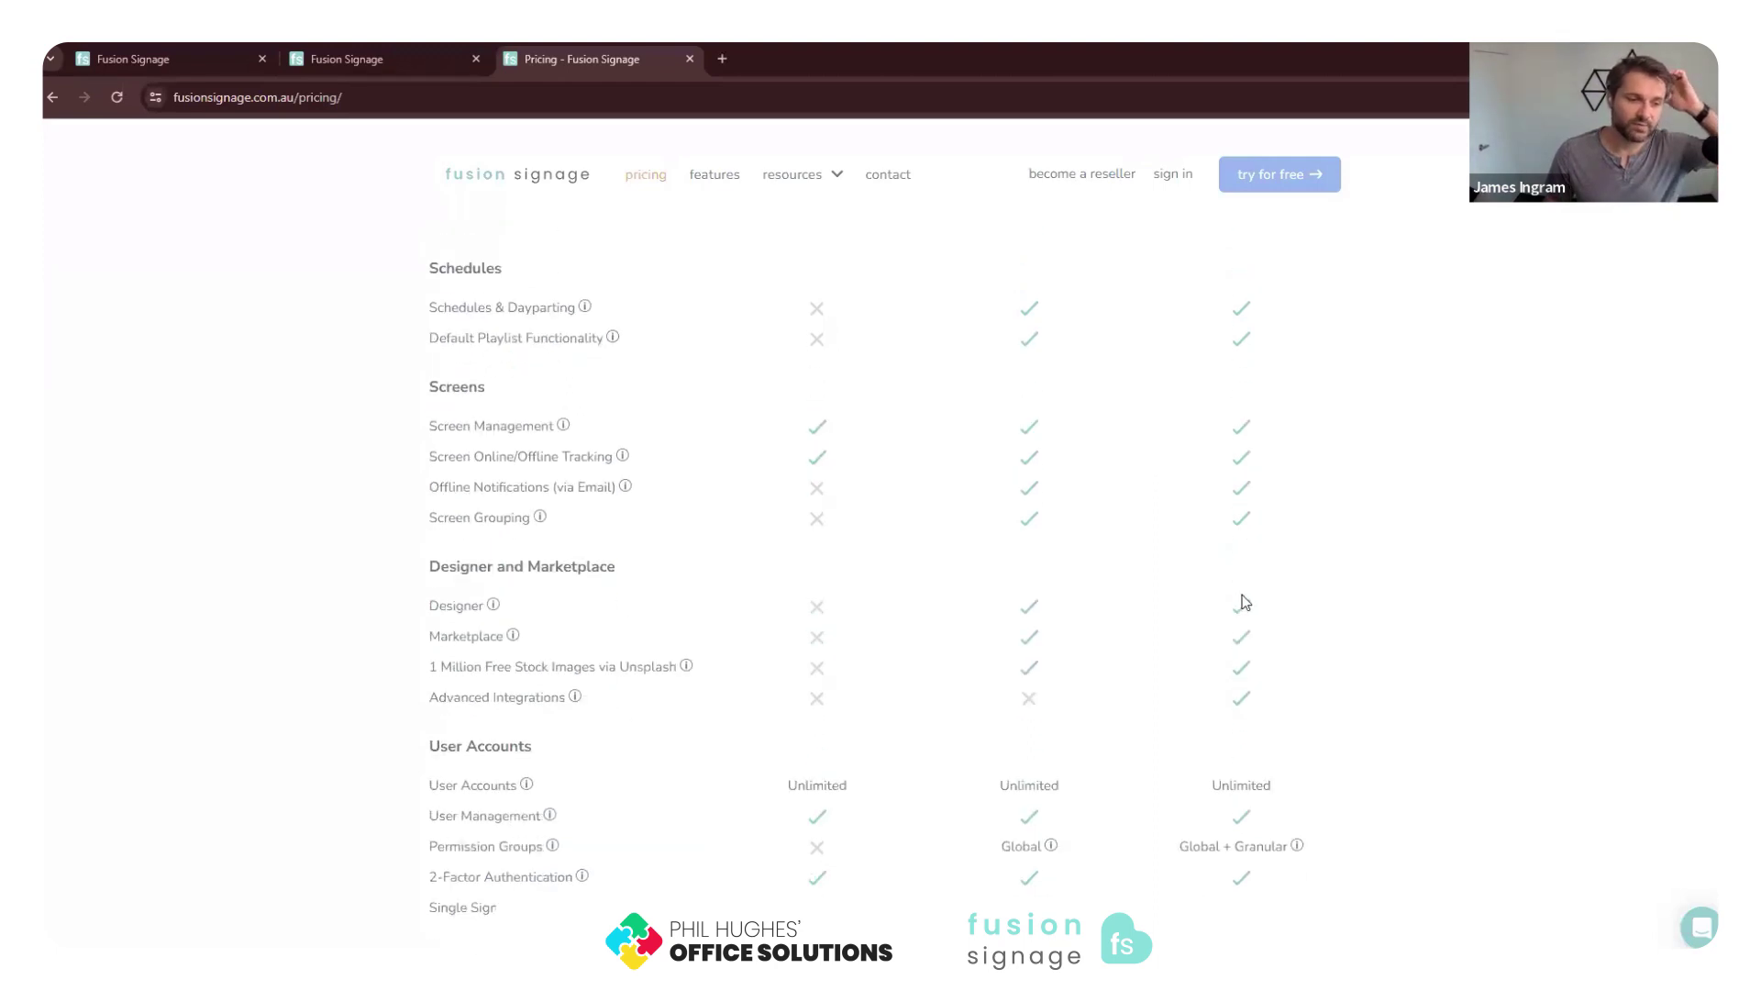
scroll(1273, 600, down, 12)
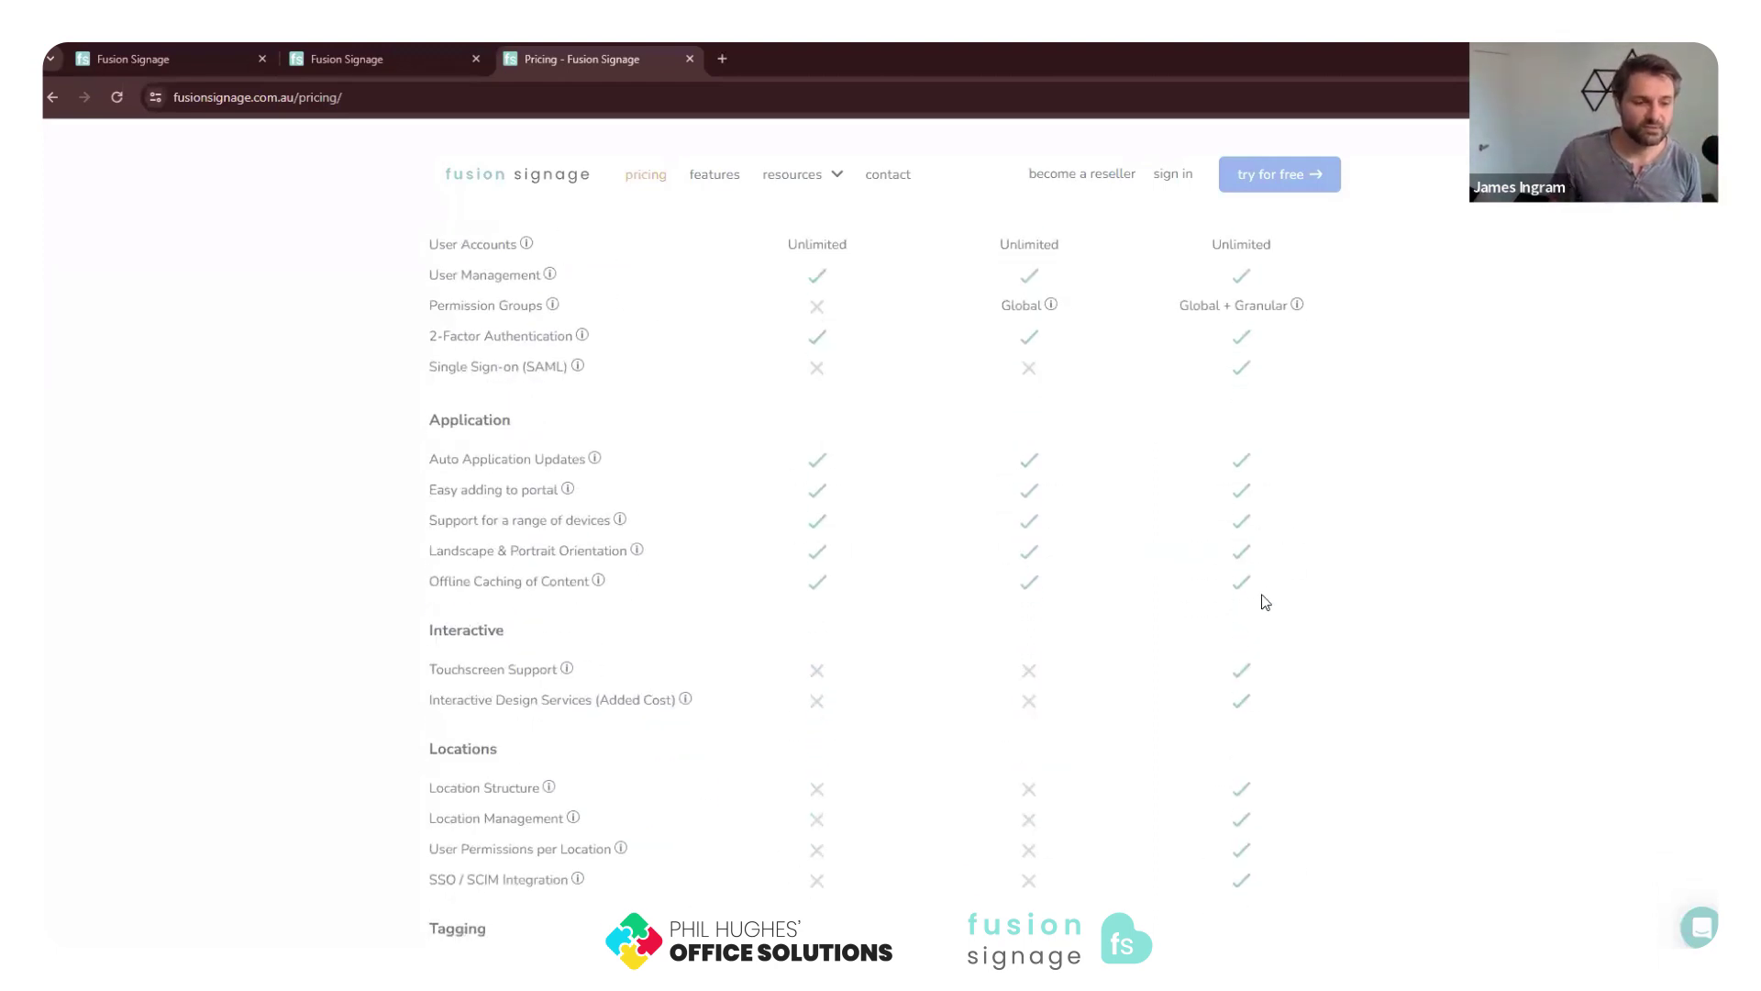
scroll(539, 392, up, 2)
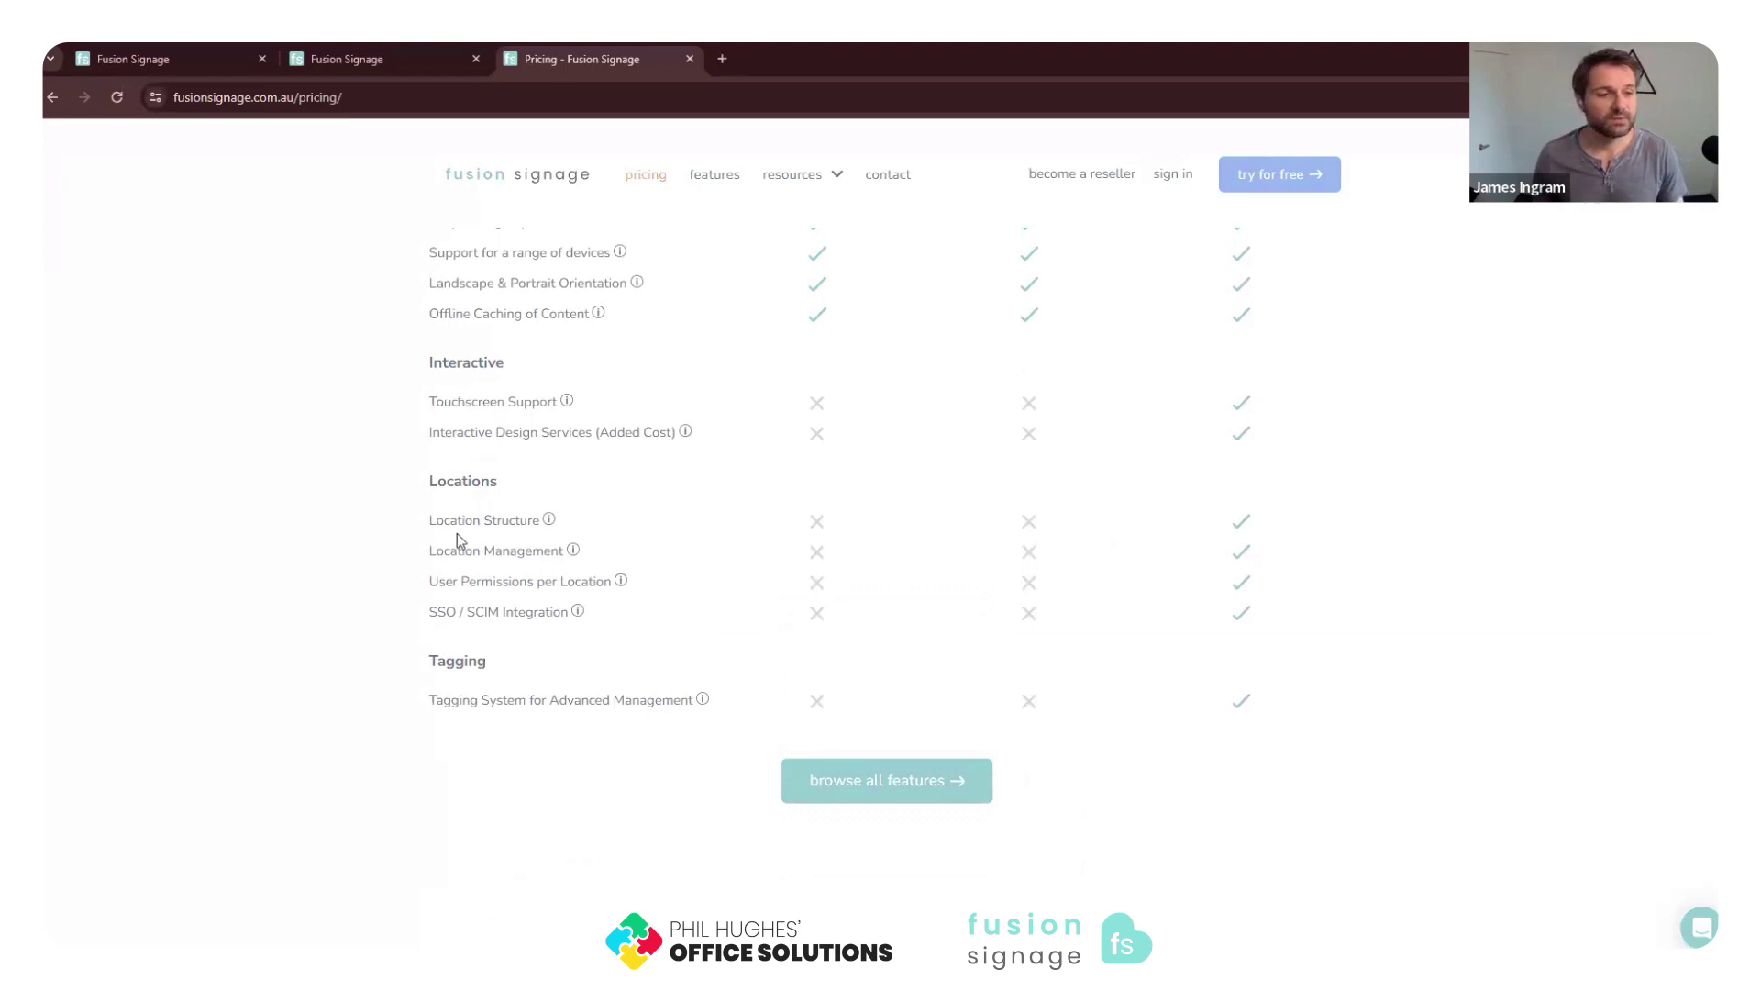
double_click(458, 483)
click(1359, 478)
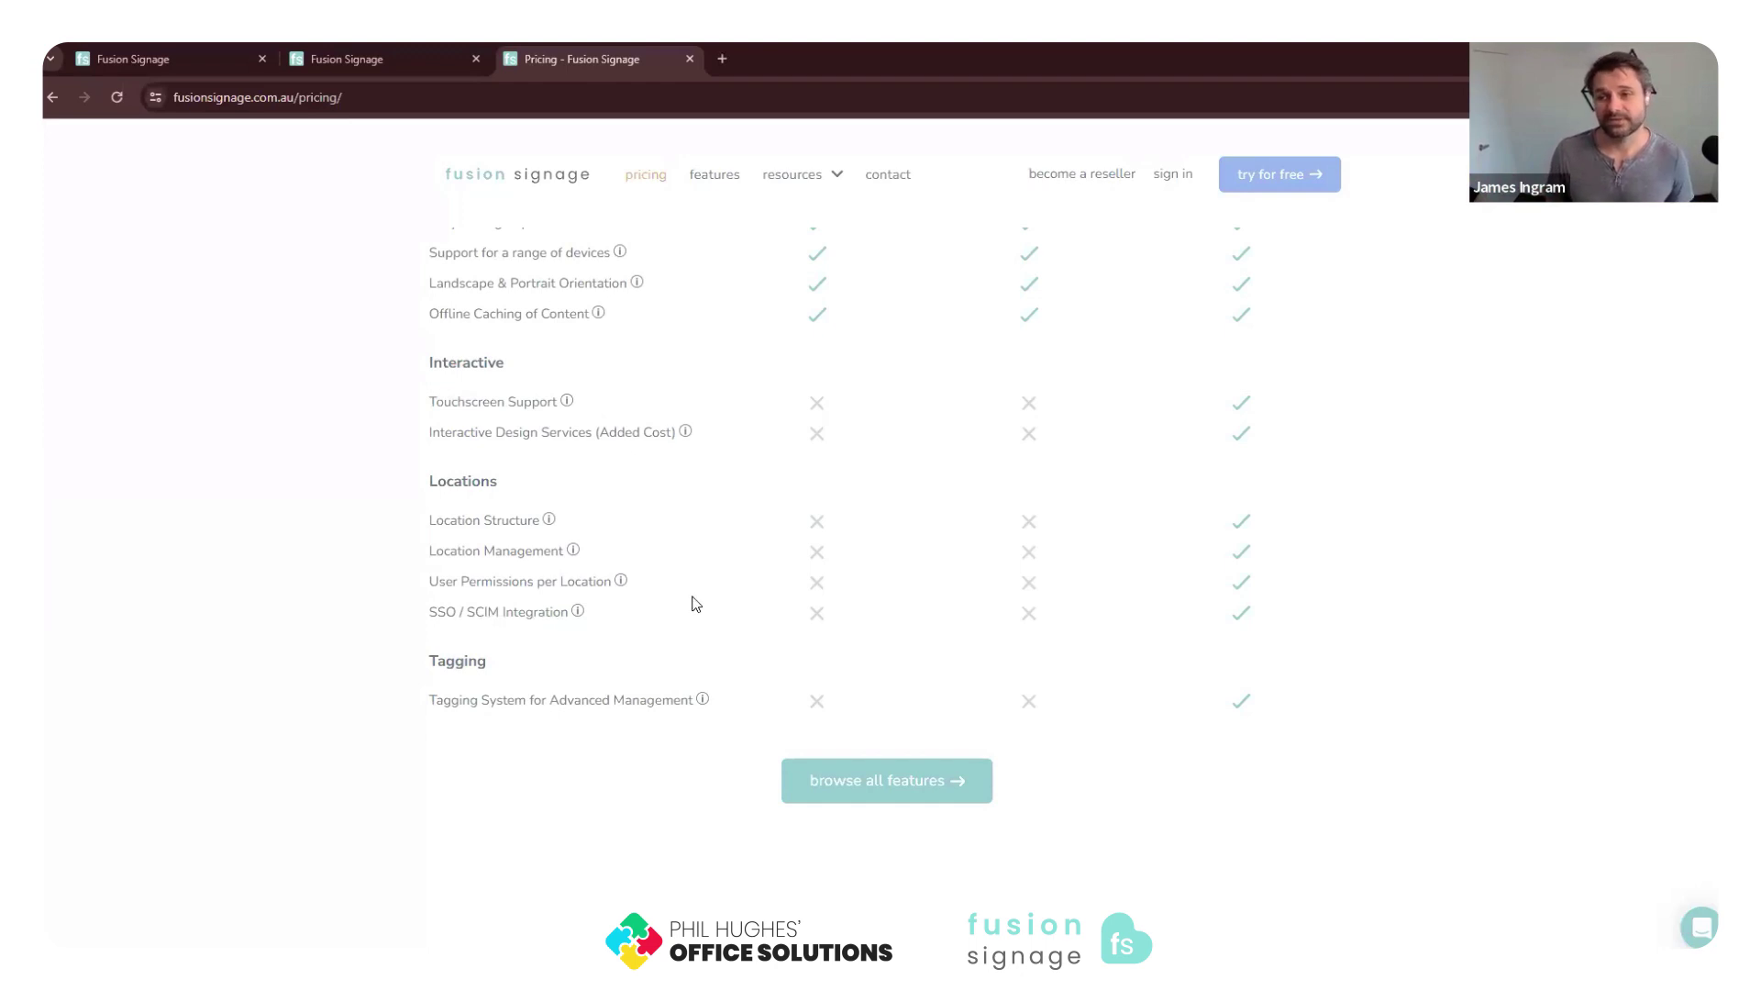
Return to the Fusion Signage Manage tab and close the pricing page tab.
click(410, 57)
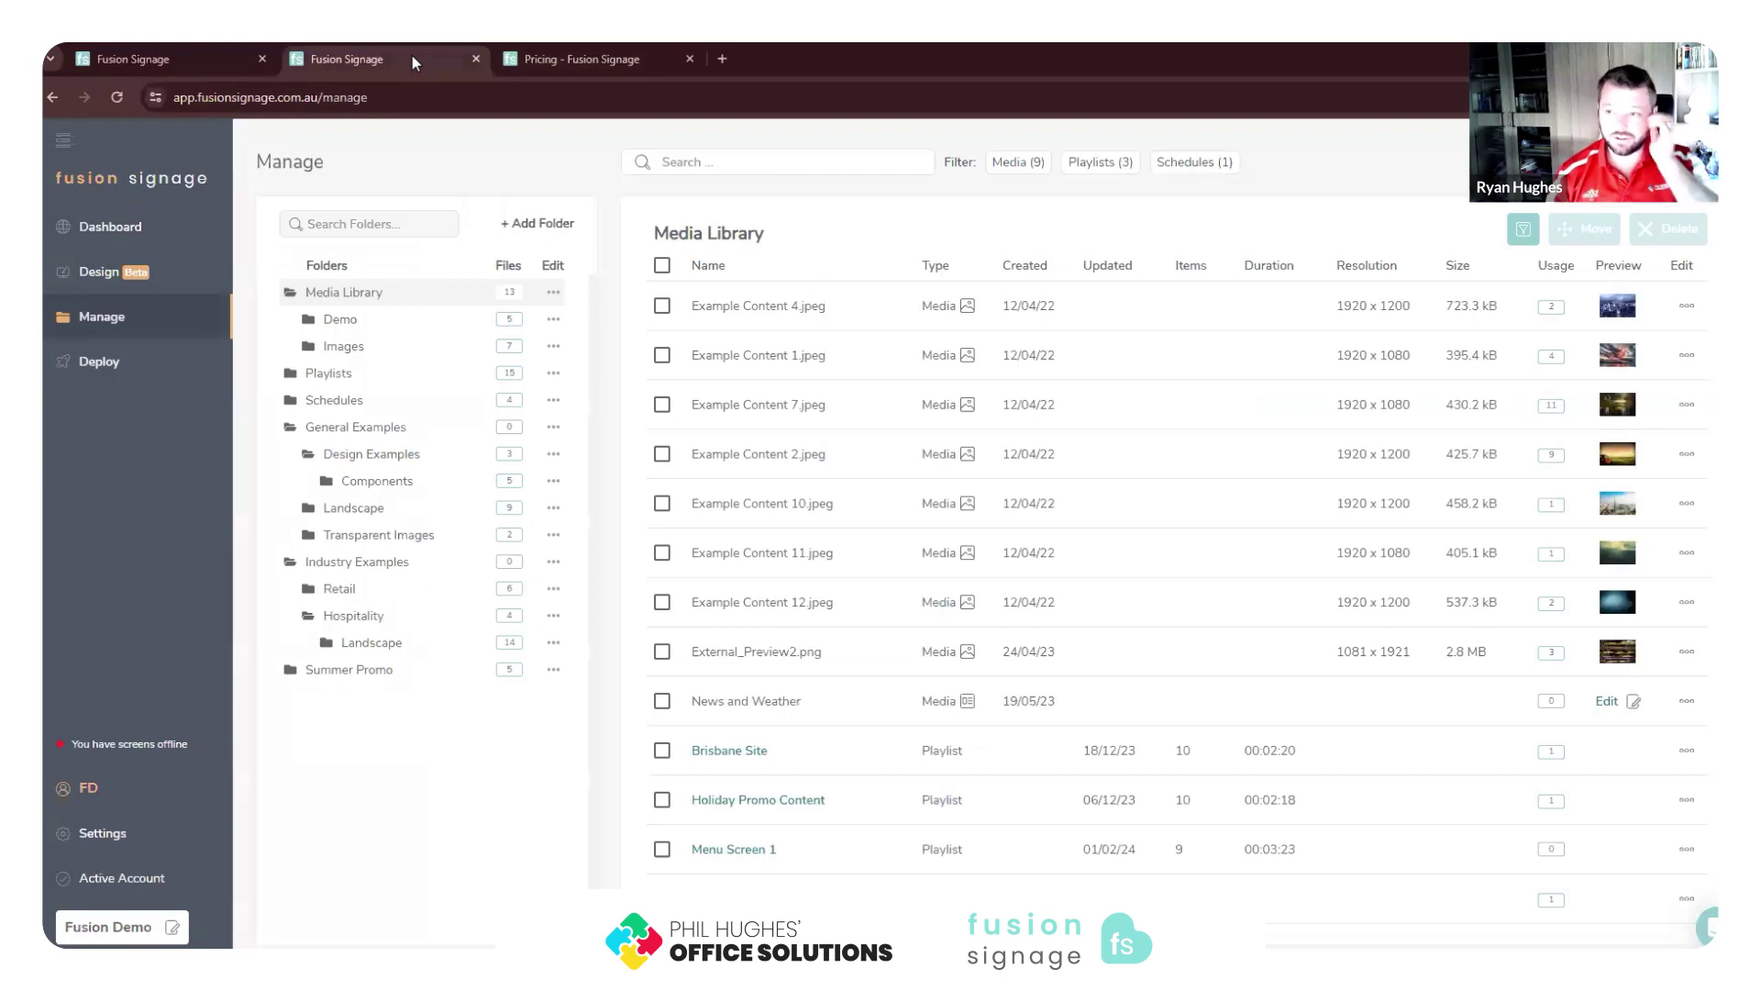
click(689, 58)
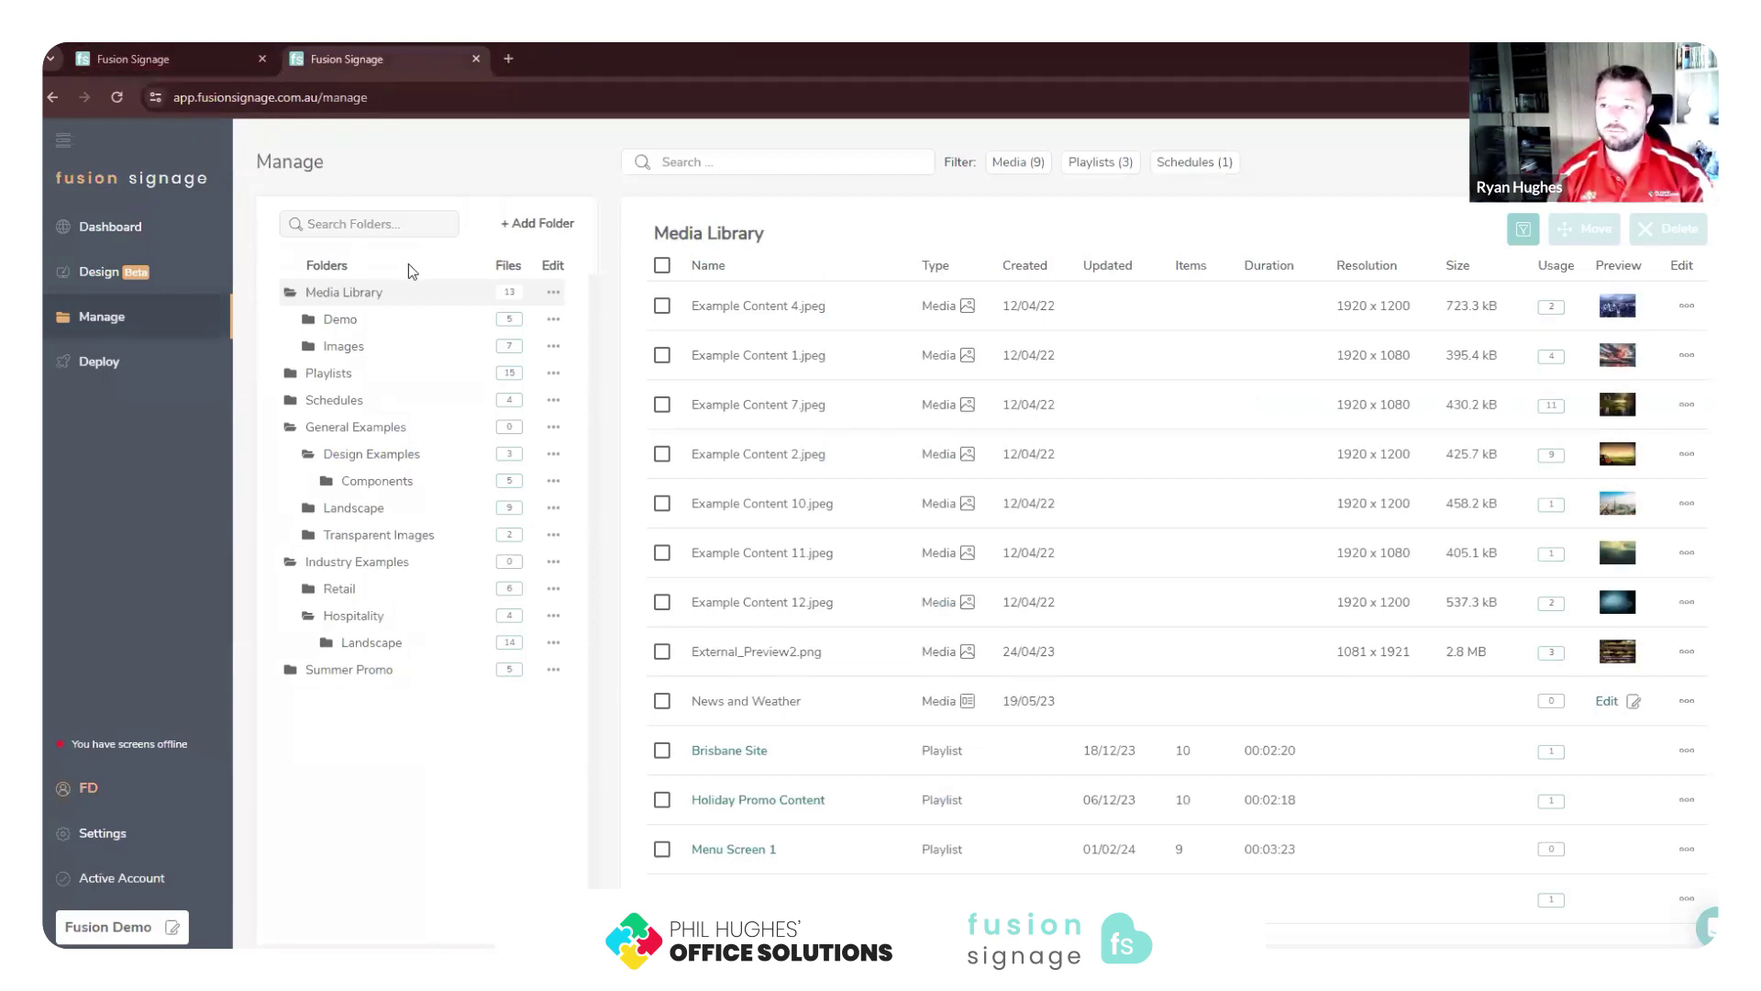